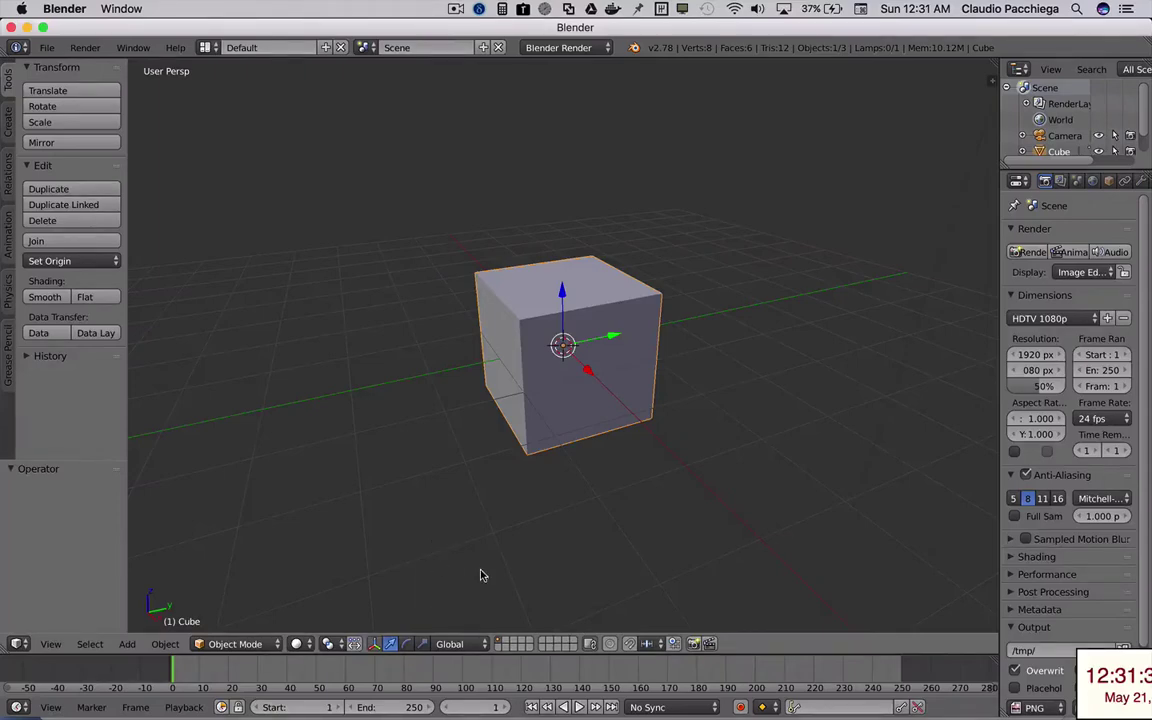
- Put the default cube into Edit Mode with all eight vertices selected
{"action": "middle_click_drag", "start_coordinate": [576, 360], "coordinate": [565, 345]}
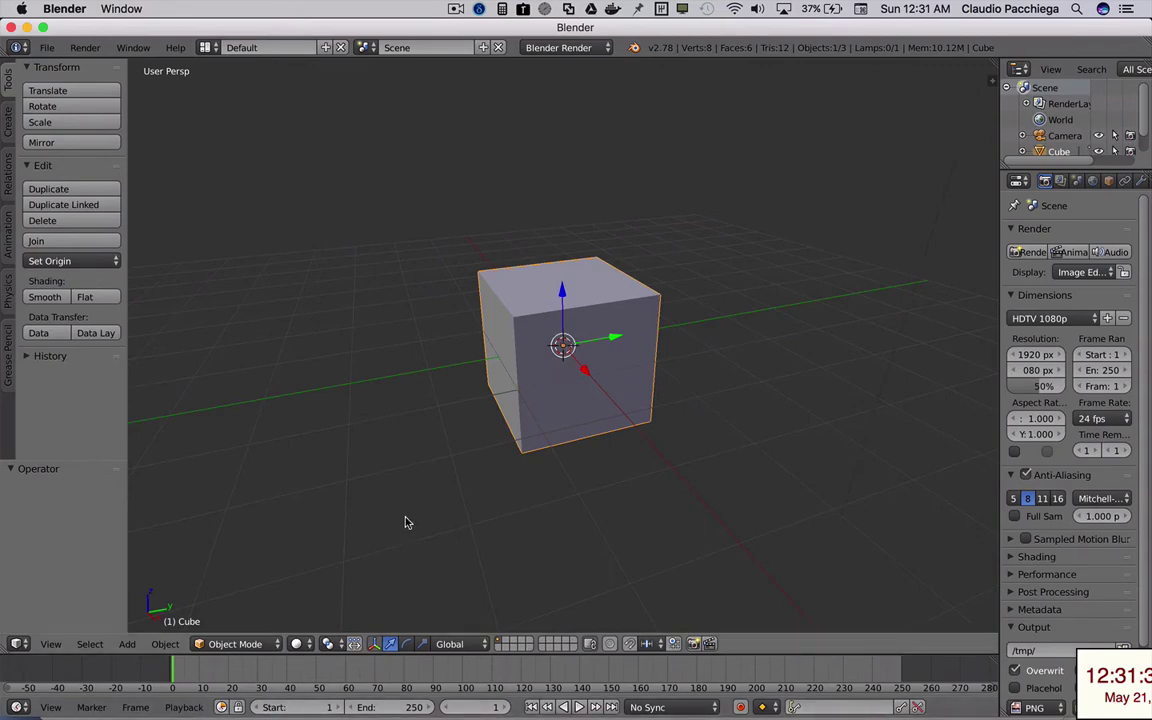
{"action": "key", "text": "Tab"}
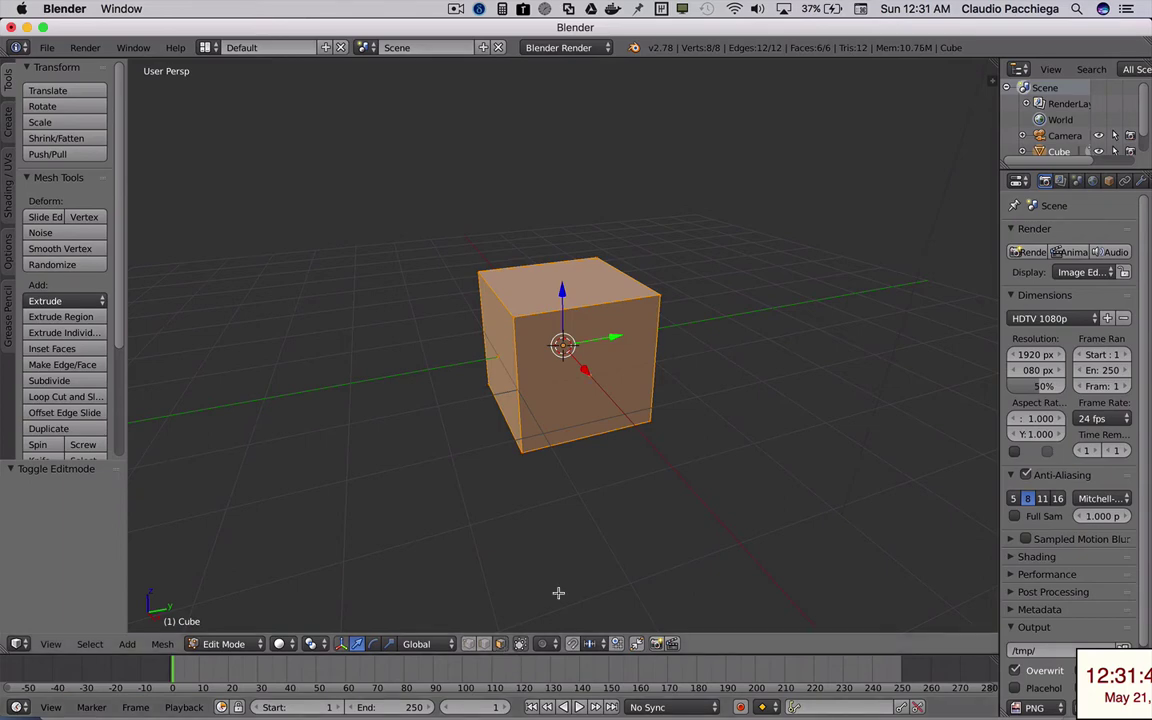
- Extrude the cube's top face upward twice, then scale it along Y into a roof ridge
{"action": "right_click", "coordinate": [560, 277]}
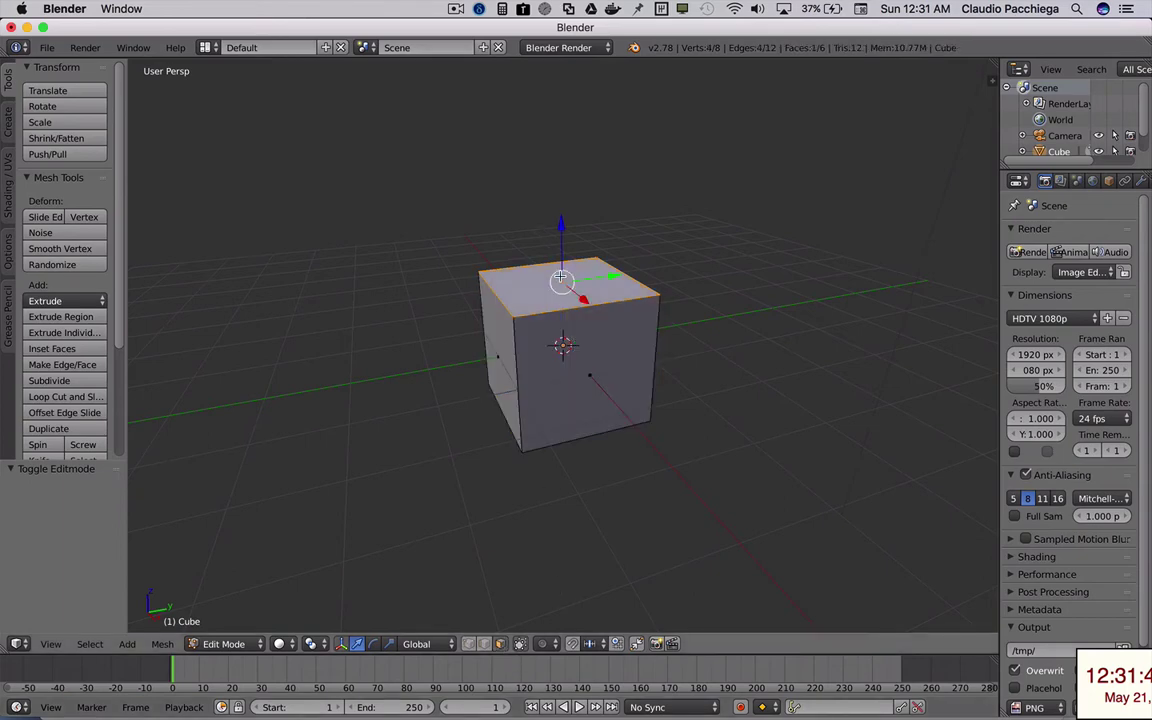
{"action": "key", "text": "e"}
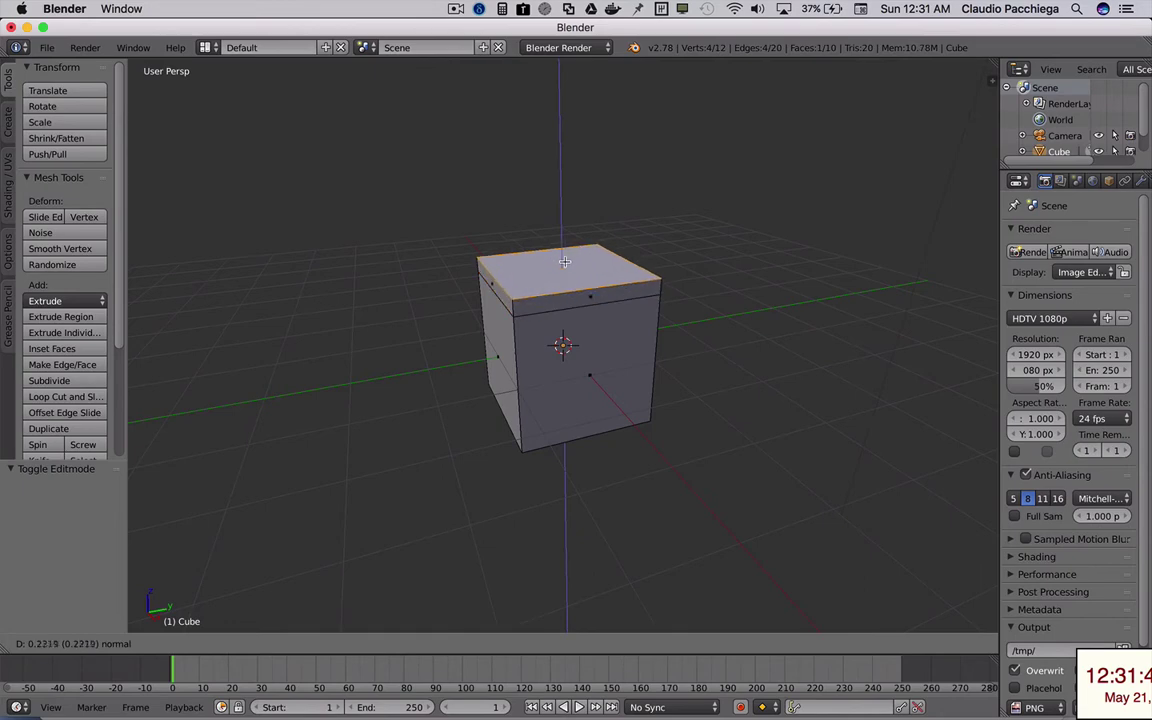
{"action": "left_click", "coordinate": [564, 258]}
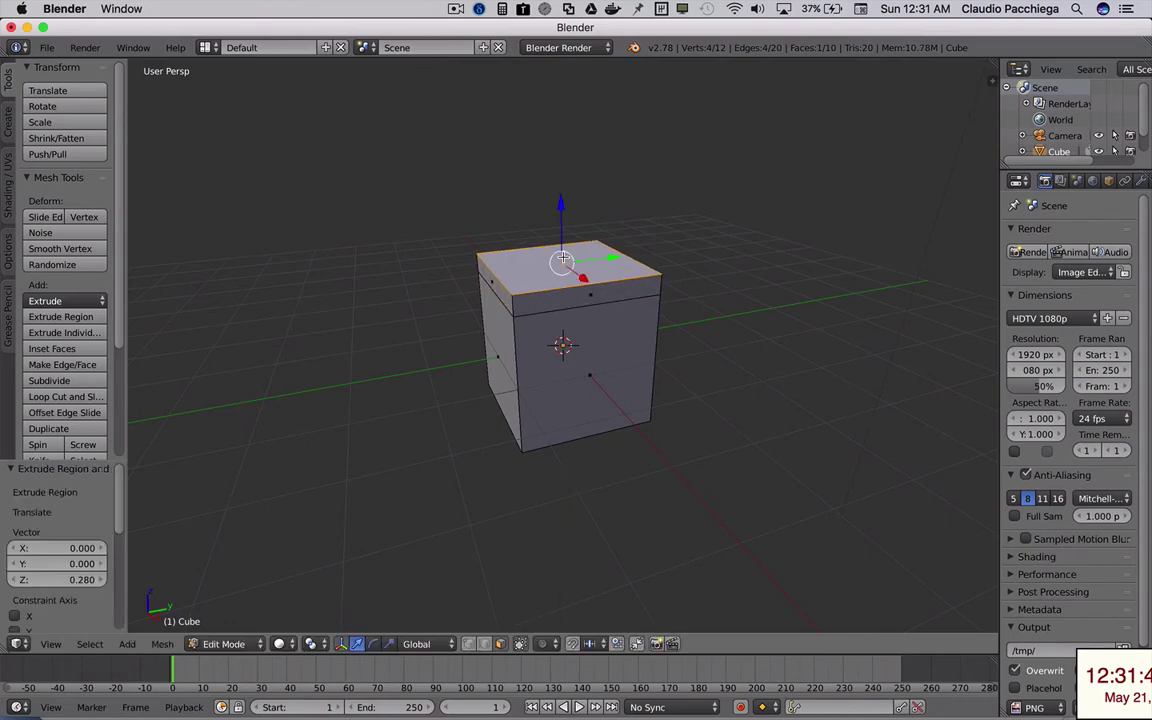
{"action": "key", "text": "e"}
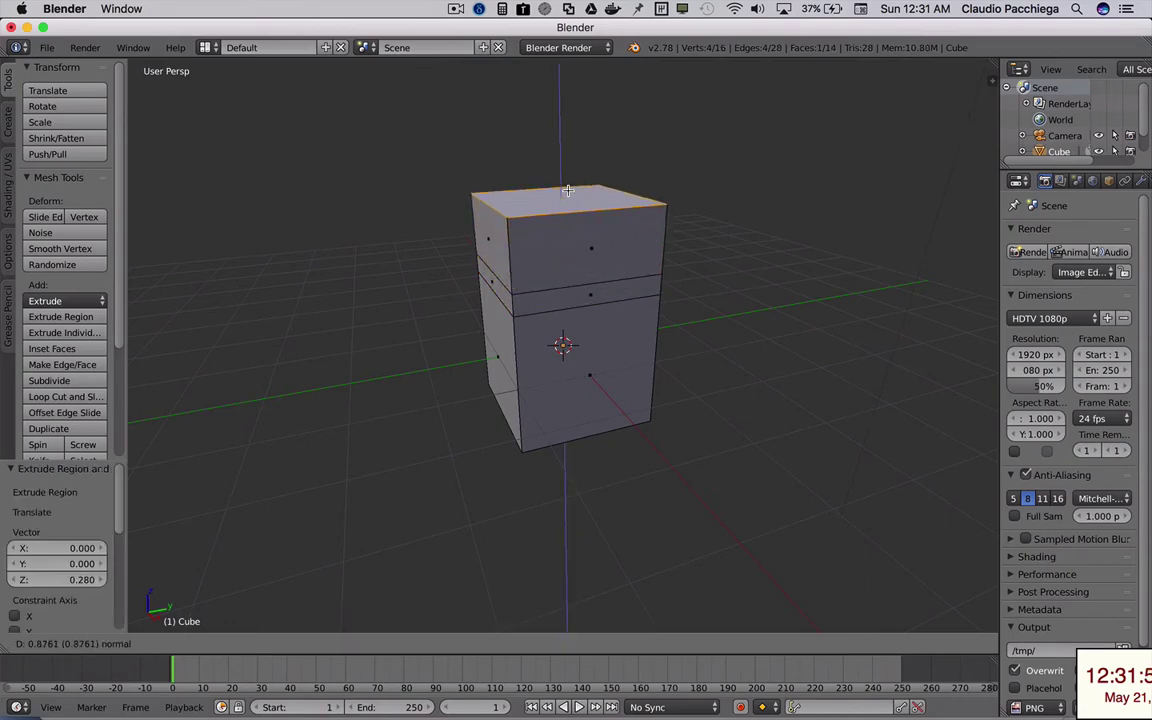
{"action": "left_click", "coordinate": [567, 172]}
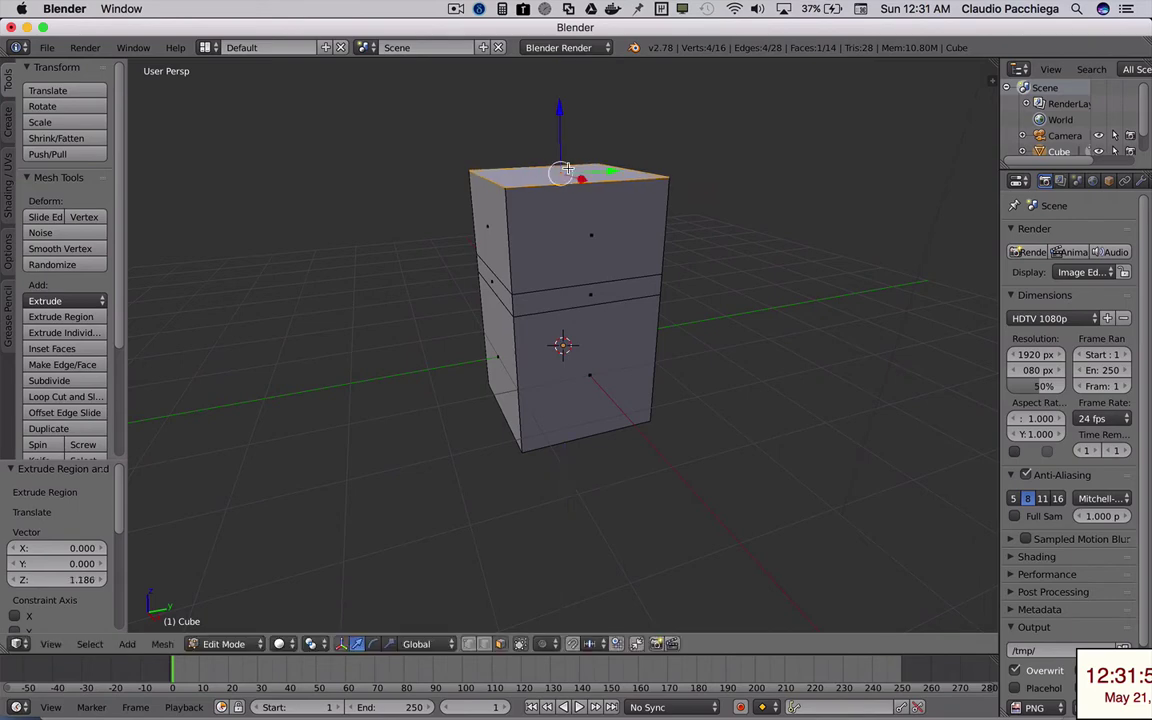
{"action": "key", "text": "s"}
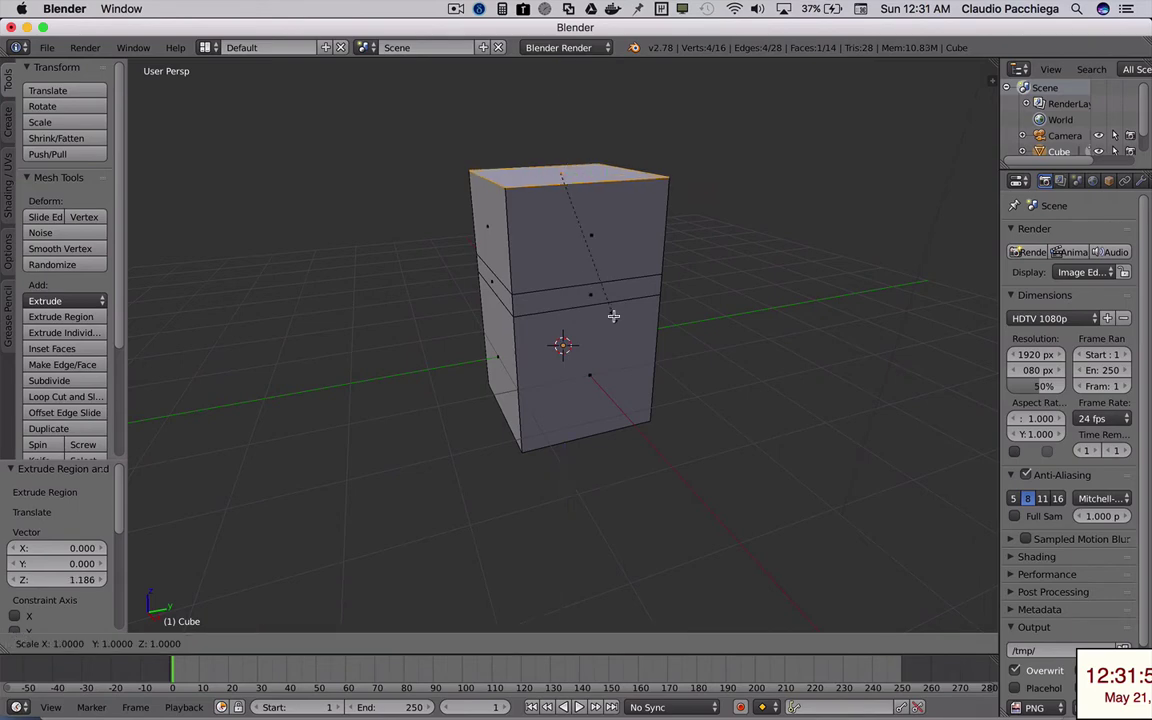
{"action": "key", "text": "y"}
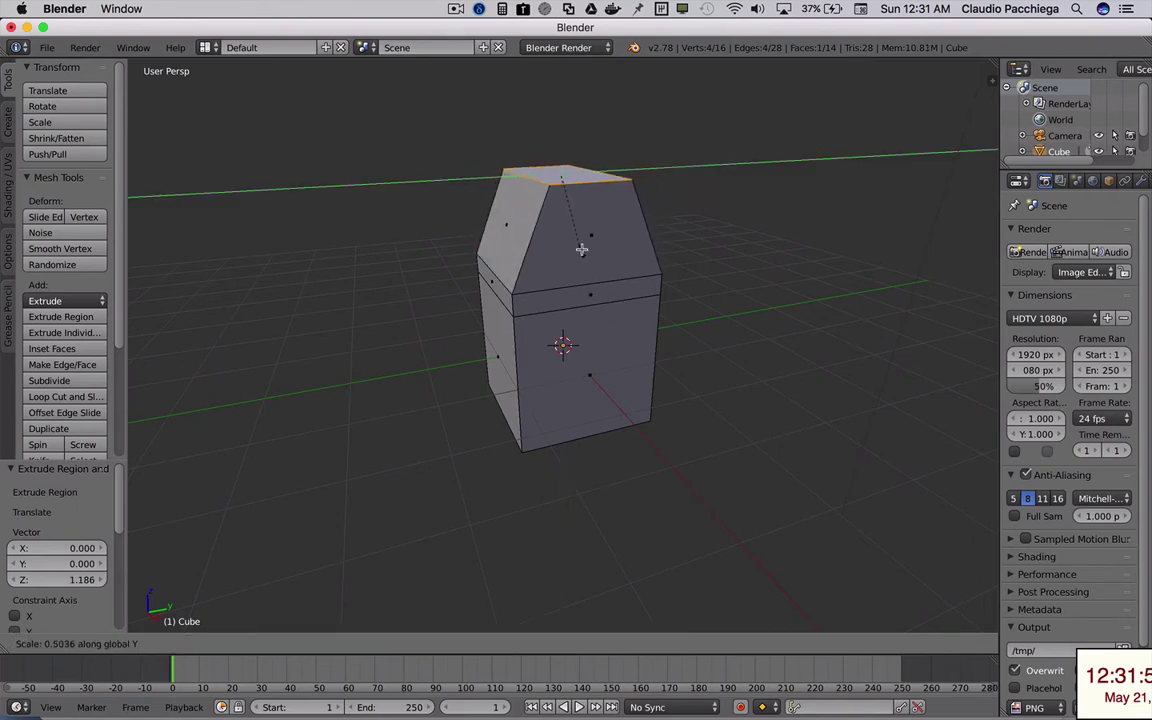
{"action": "left_click", "coordinate": [561, 185]}
- Extrude the left band and wall faces into a side wing and lower its top along Z
{"action": "mouse_move", "coordinate": [532, 355]}
{"action": "middle_mouse_down"}
{"action": "mouse_move", "coordinate": [545, 347]}
{"action": "mouse_move", "coordinate": [482, 354]}
{"action": "middle_mouse_up"}
{"action": "right_click", "coordinate": [494, 280]}
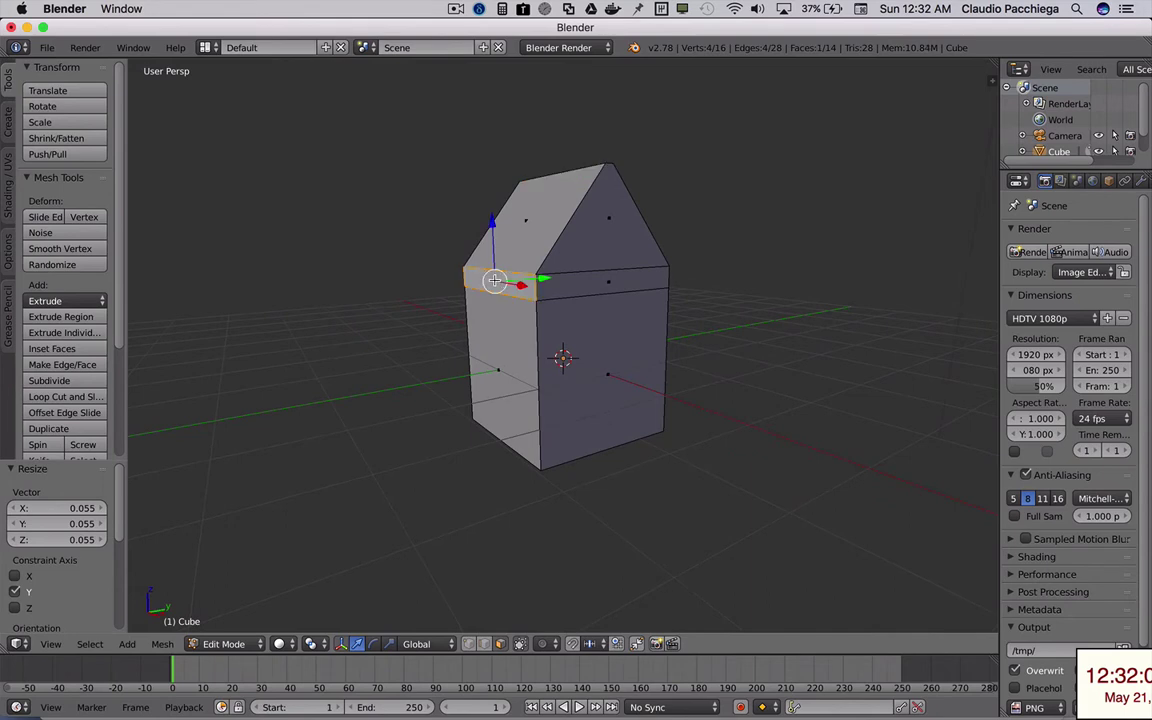
{"action": "right_click", "coordinate": [500, 353], "text": "shift"}
{"action": "key", "text": "e"}
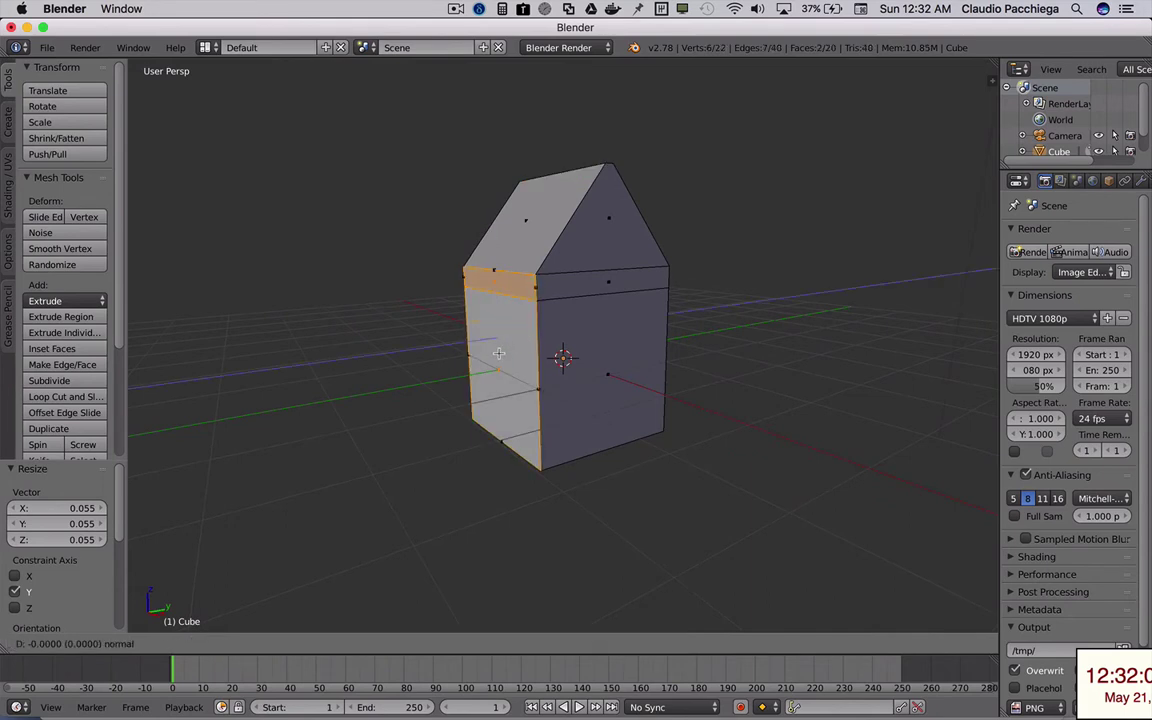
{"action": "left_click", "coordinate": [398, 365]}
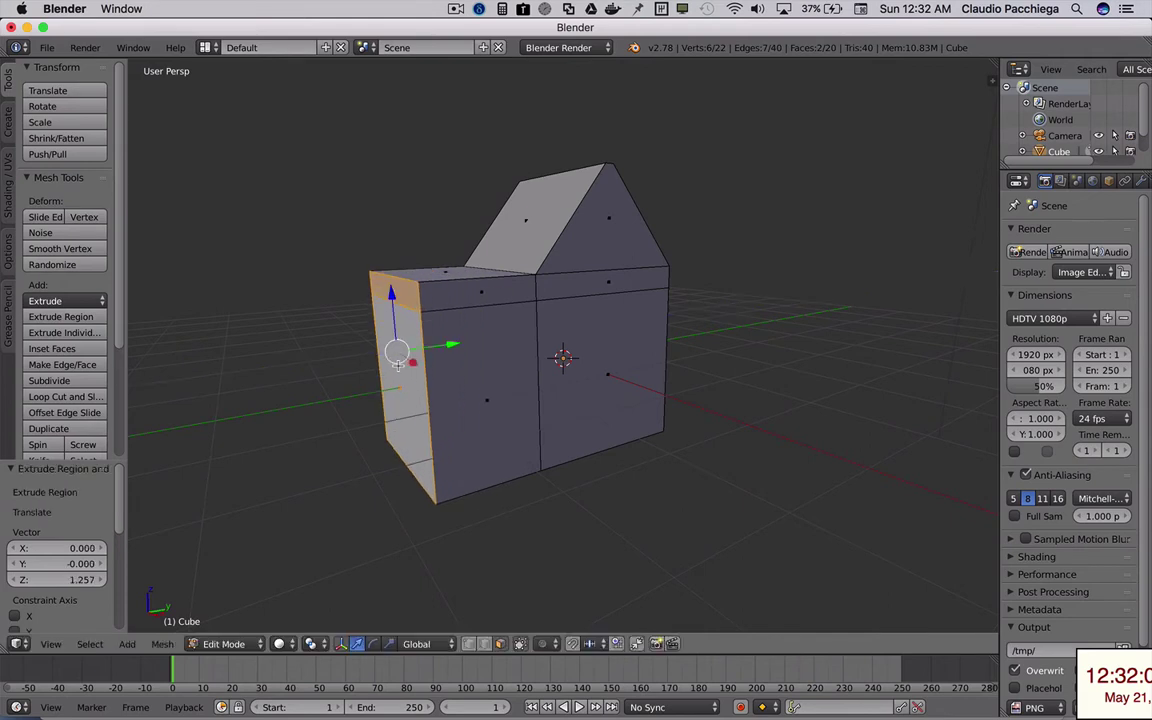
{"action": "right_click", "coordinate": [388, 290]}
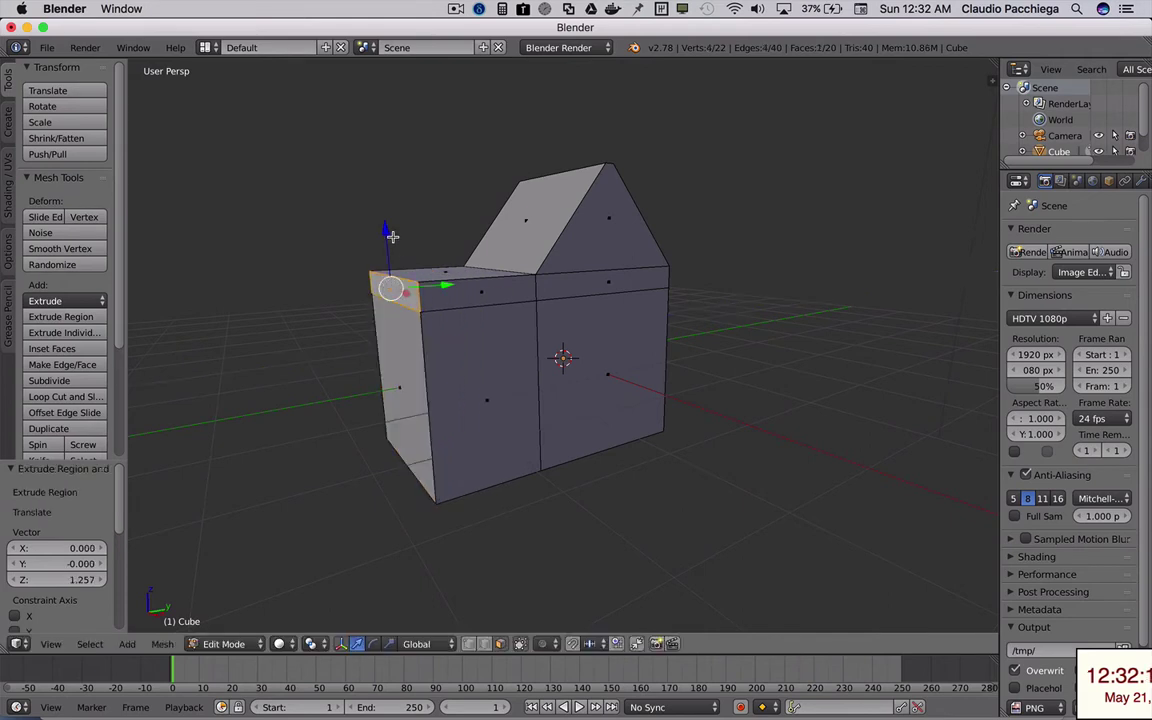
{"action": "left_click_drag", "start_coordinate": [387, 230], "coordinate": [390, 280]}
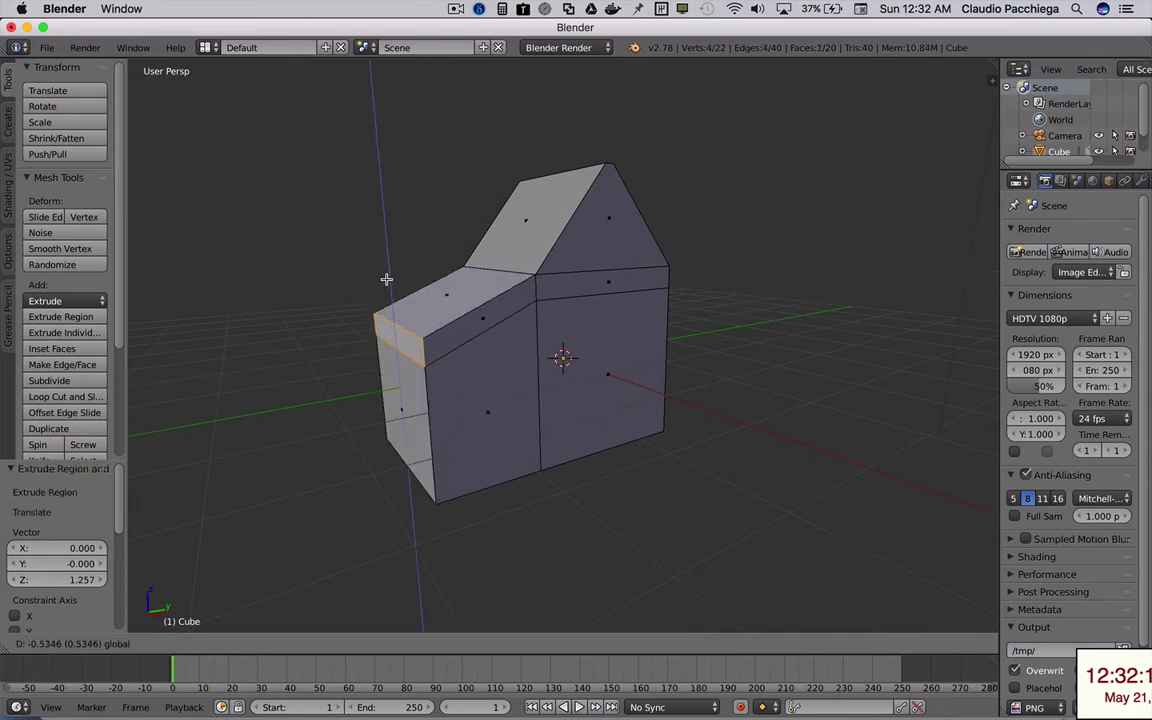
{"action": "left_click", "coordinate": [390, 280]}
- Extrude the front gable and the band below it outward into a roof overhang
{"action": "mouse_move", "coordinate": [617, 291]}
{"action": "middle_mouse_down"}
{"action": "mouse_move", "coordinate": [586, 309]}
{"action": "mouse_move", "coordinate": [602, 310]}
{"action": "middle_mouse_up"}
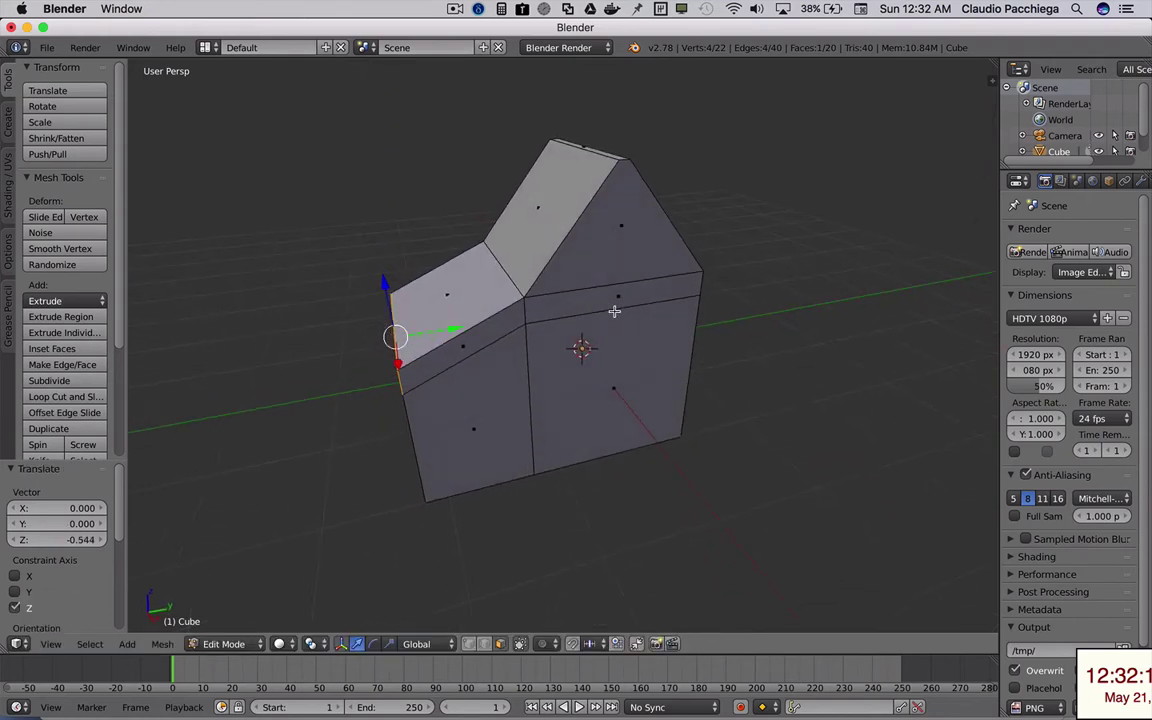
{"action": "right_click", "coordinate": [617, 299]}
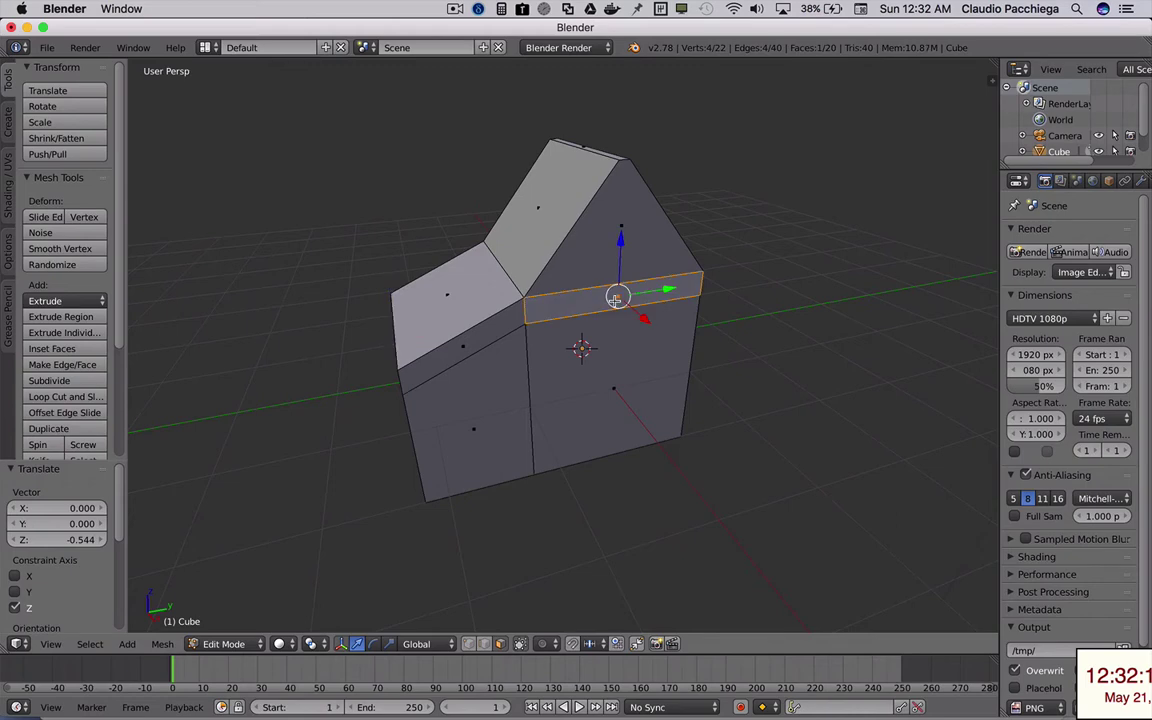
{"action": "right_click", "coordinate": [620, 255], "text": "shift"}
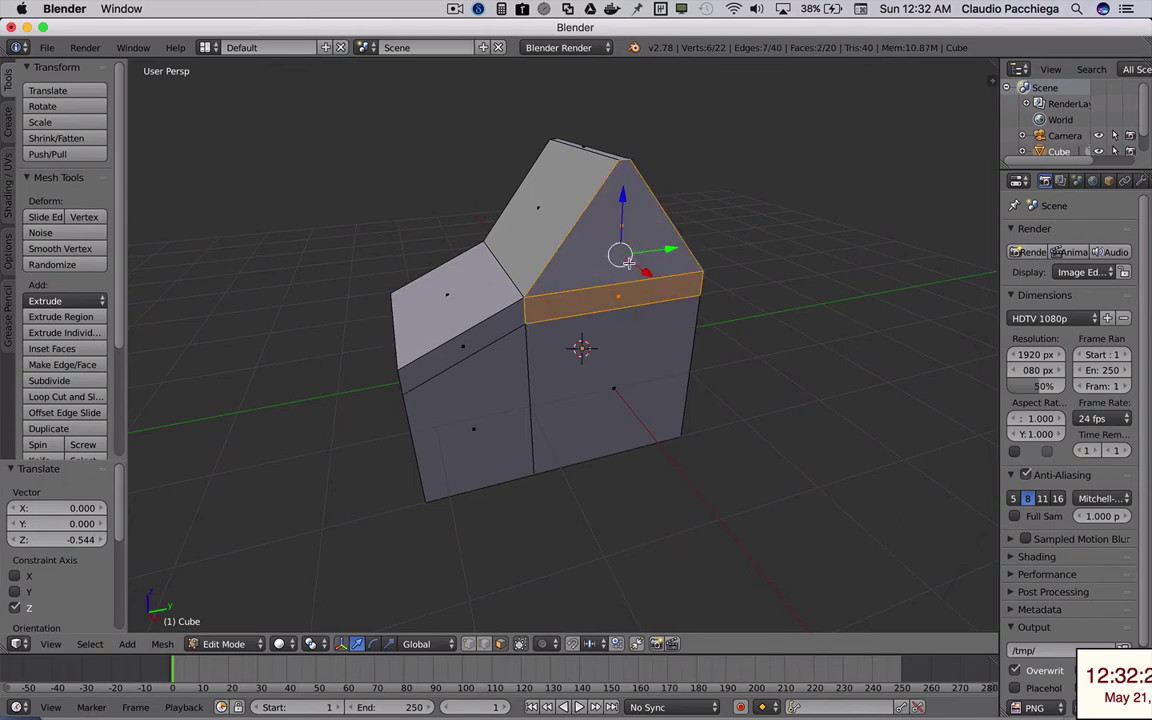
{"action": "key", "text": "e"}
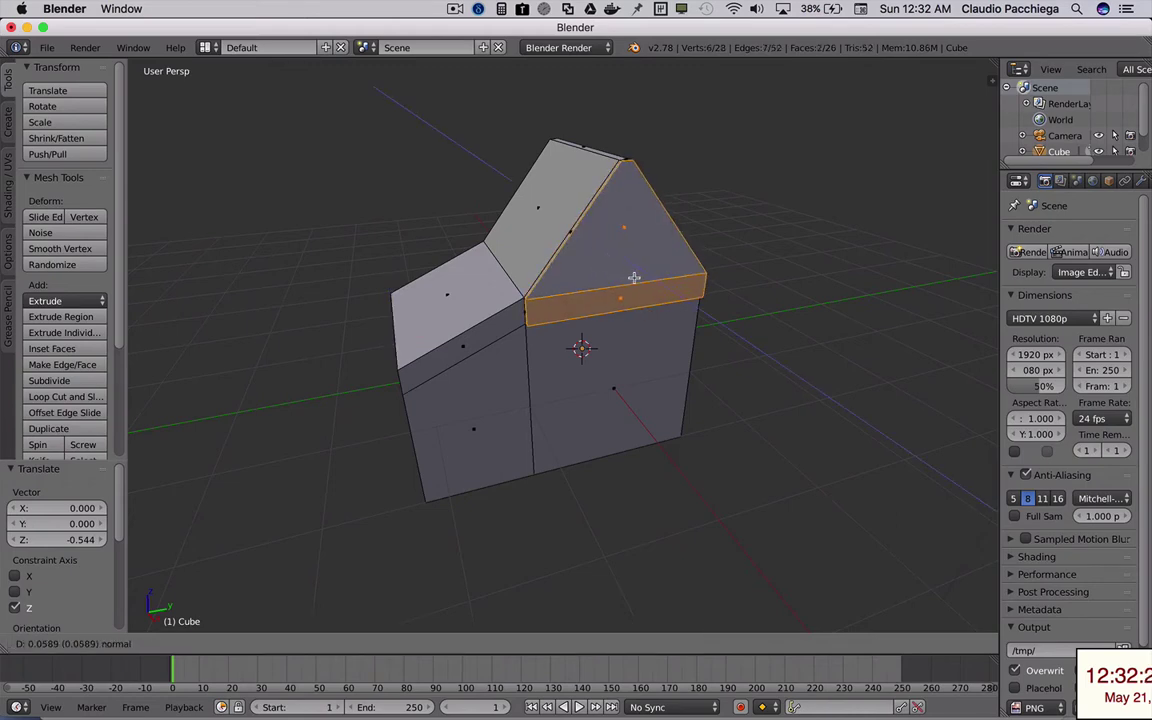
{"action": "left_click", "coordinate": [639, 285]}
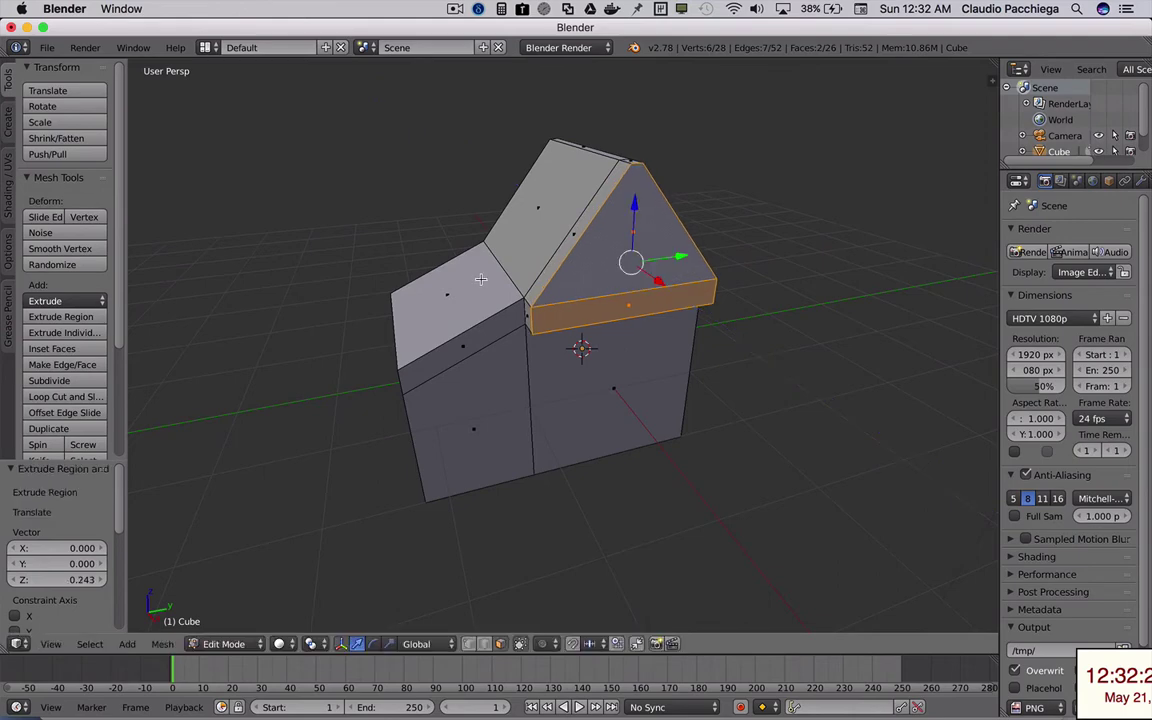
- Extrude the left triangular gable and its neighbouring face outward as a second overhang
{"action": "mouse_move", "coordinate": [638, 284]}
{"action": "middle_mouse_down"}
{"action": "mouse_move", "coordinate": [567, 285]}
{"action": "mouse_move", "coordinate": [533, 254]}
{"action": "middle_mouse_up"}
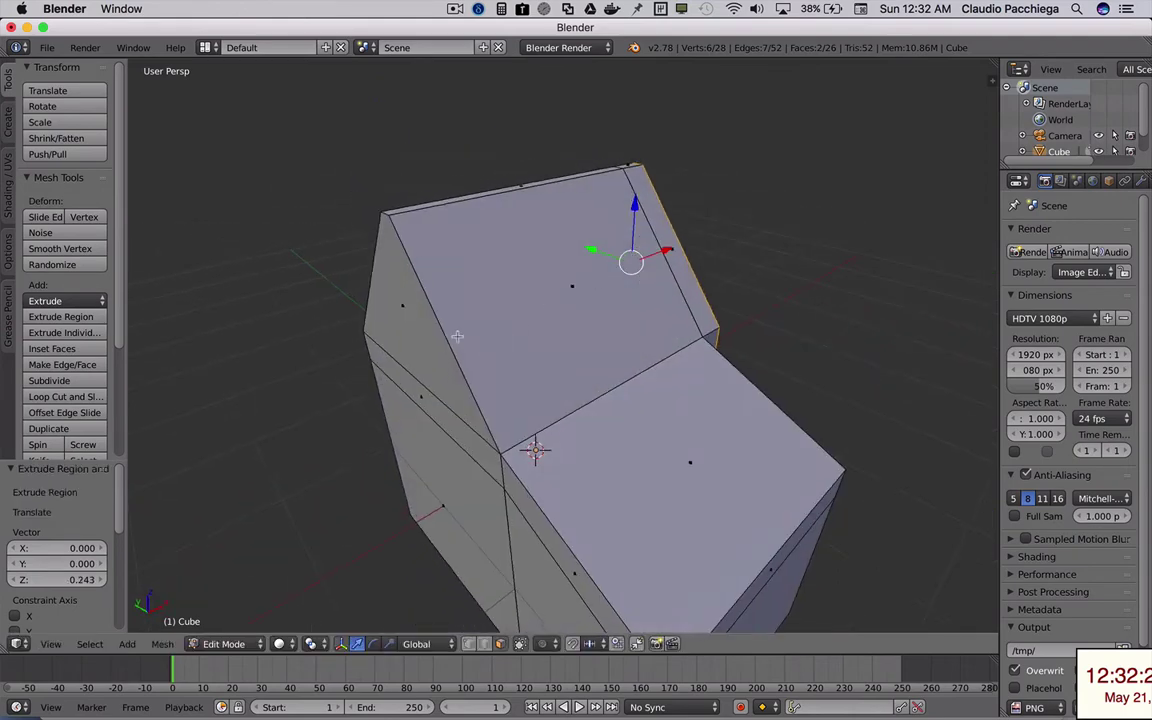
{"action": "right_click", "coordinate": [427, 332]}
{"action": "right_click", "coordinate": [415, 392], "text": "shift"}
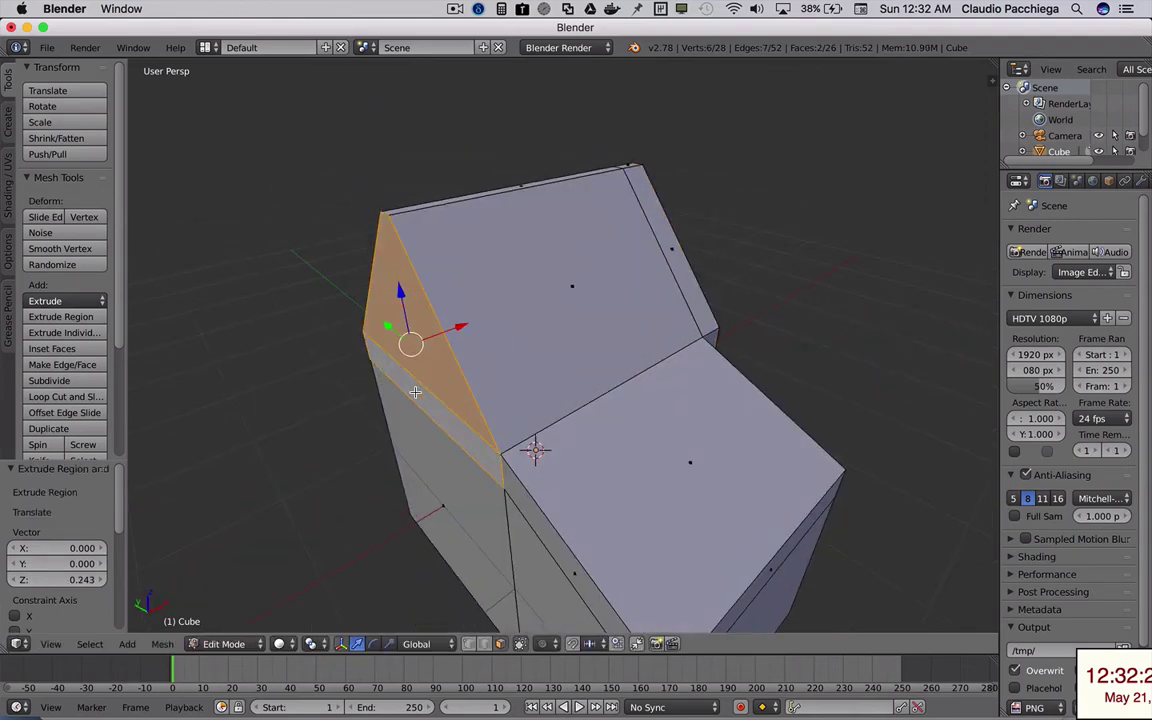
{"action": "key", "text": "e"}
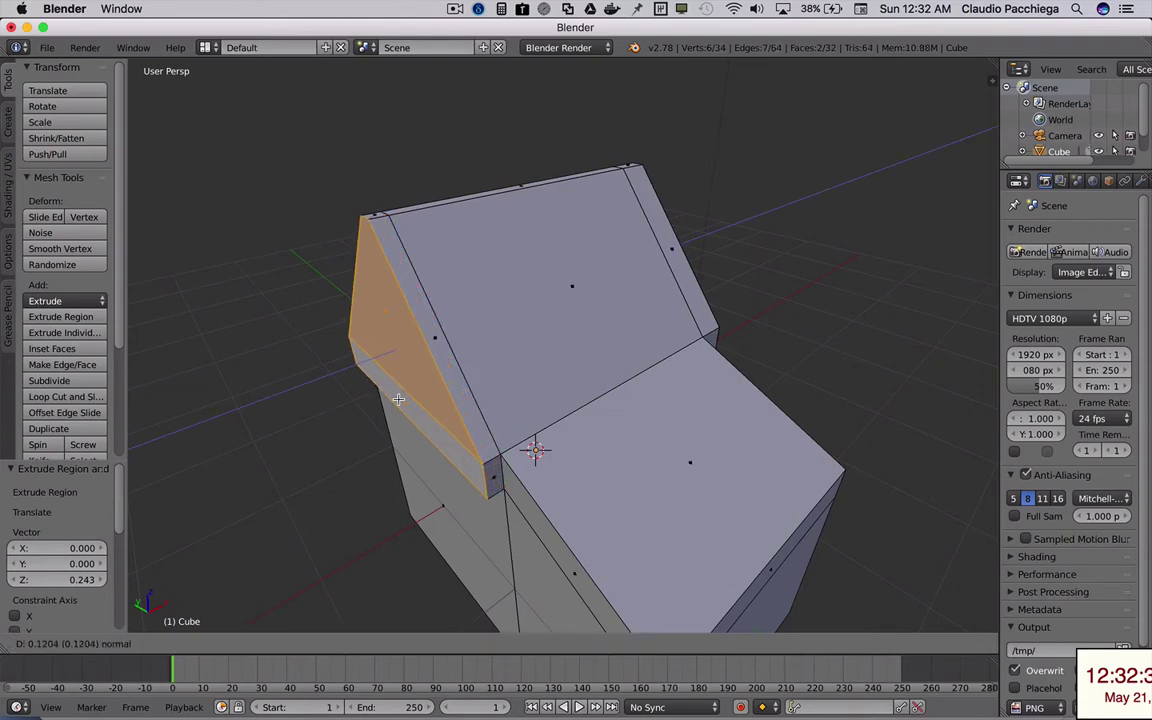
{"action": "left_click", "coordinate": [397, 400]}
{"action": "mouse_move", "coordinate": [397, 400]}
{"action": "middle_mouse_down"}
{"action": "mouse_move", "coordinate": [474, 449]}
{"action": "mouse_move", "coordinate": [459, 438]}
{"action": "middle_mouse_up"}
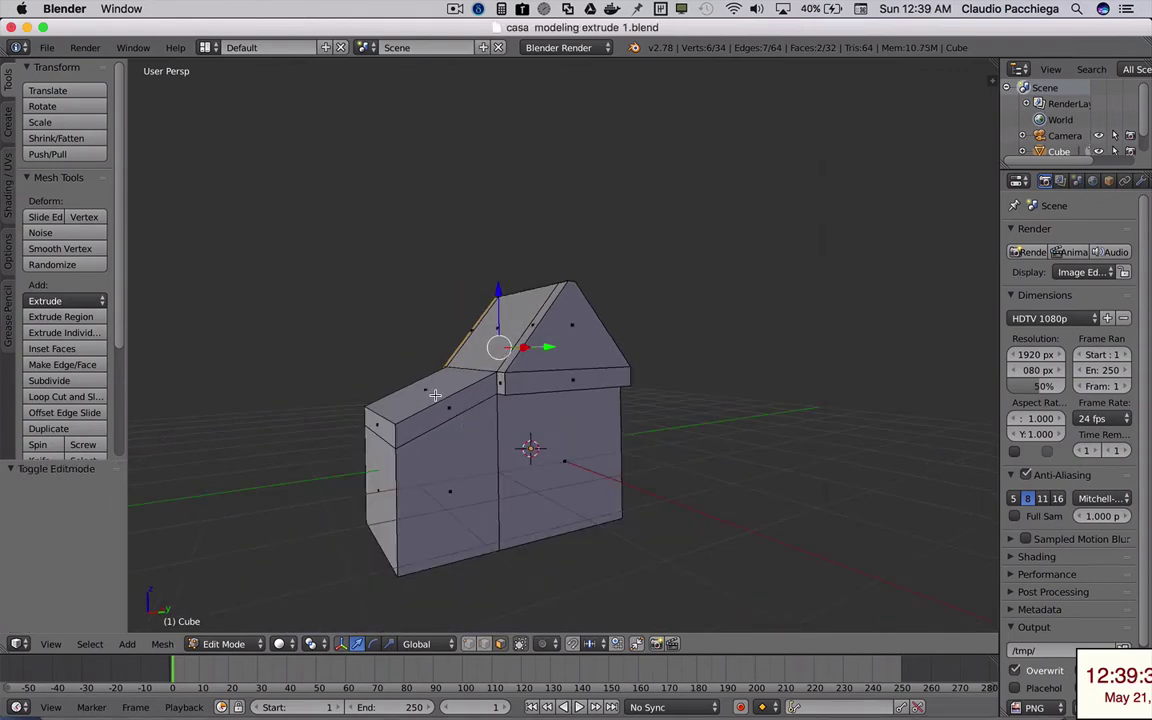
- Return the house to Object Mode and open the File menu
{"action": "key", "text": "Tab"}
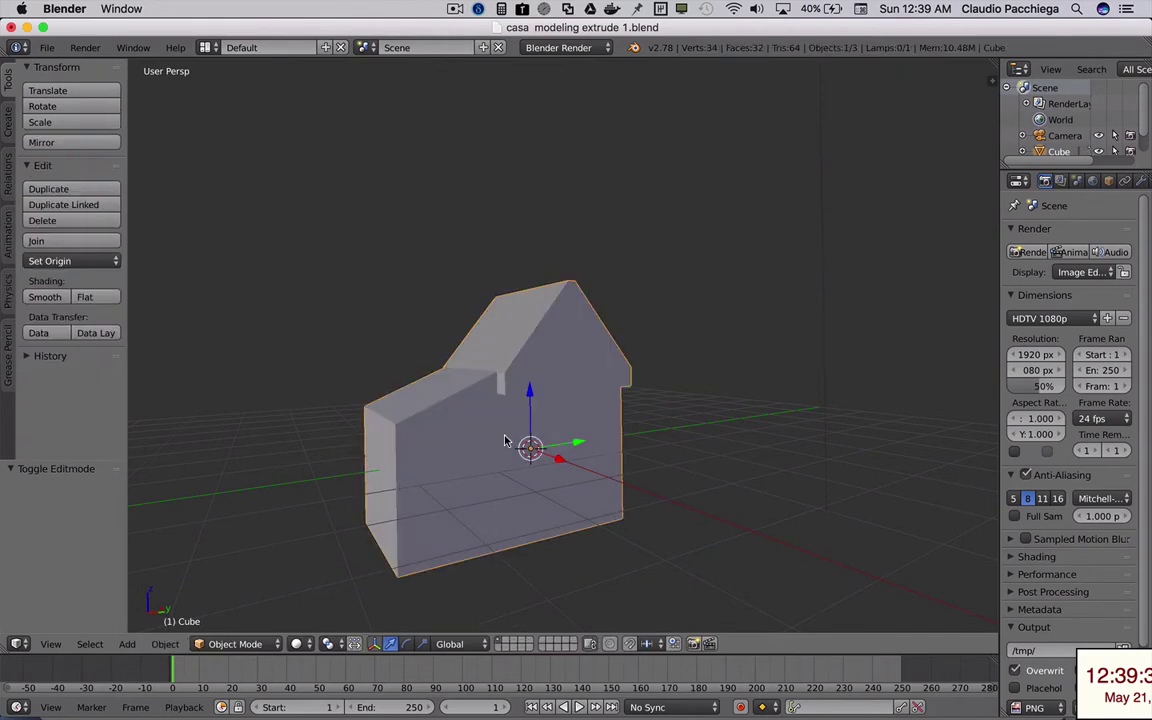
{"action": "middle_click_drag", "start_coordinate": [458, 397], "coordinate": [506, 425]}
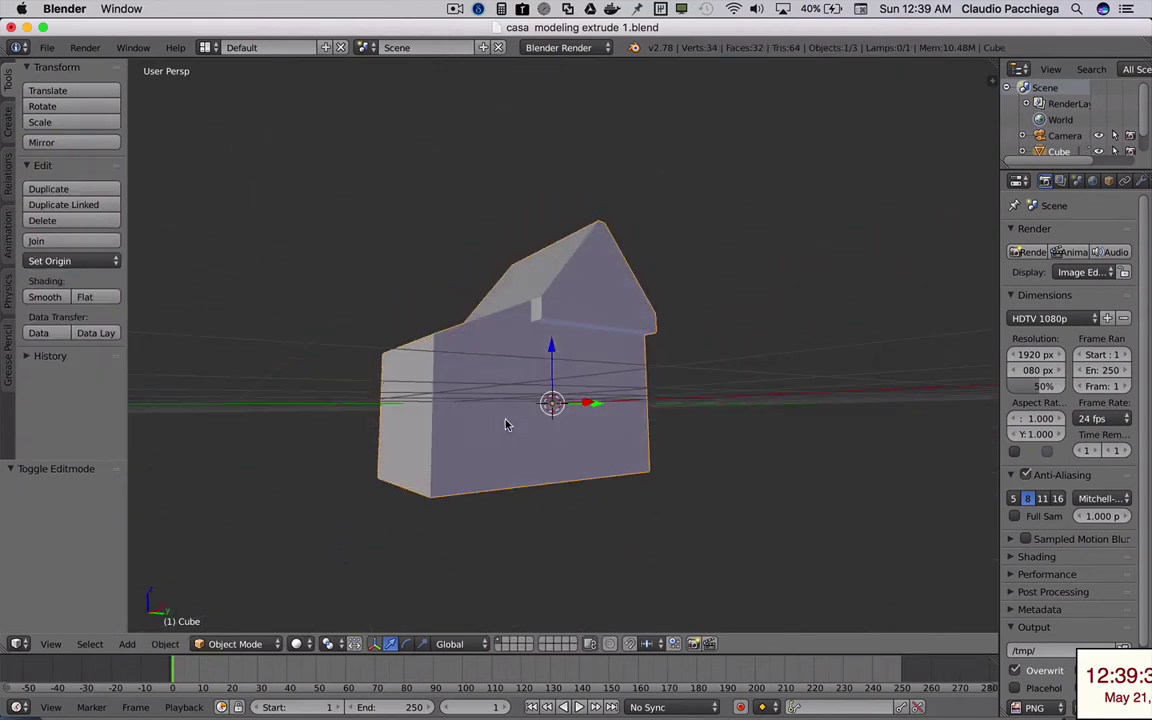
{"action": "left_click", "coordinate": [46, 47]}
- Open User Preferences and turn on Emulate Numpad in the Input section
{"action": "left_click", "coordinate": [82, 225]}
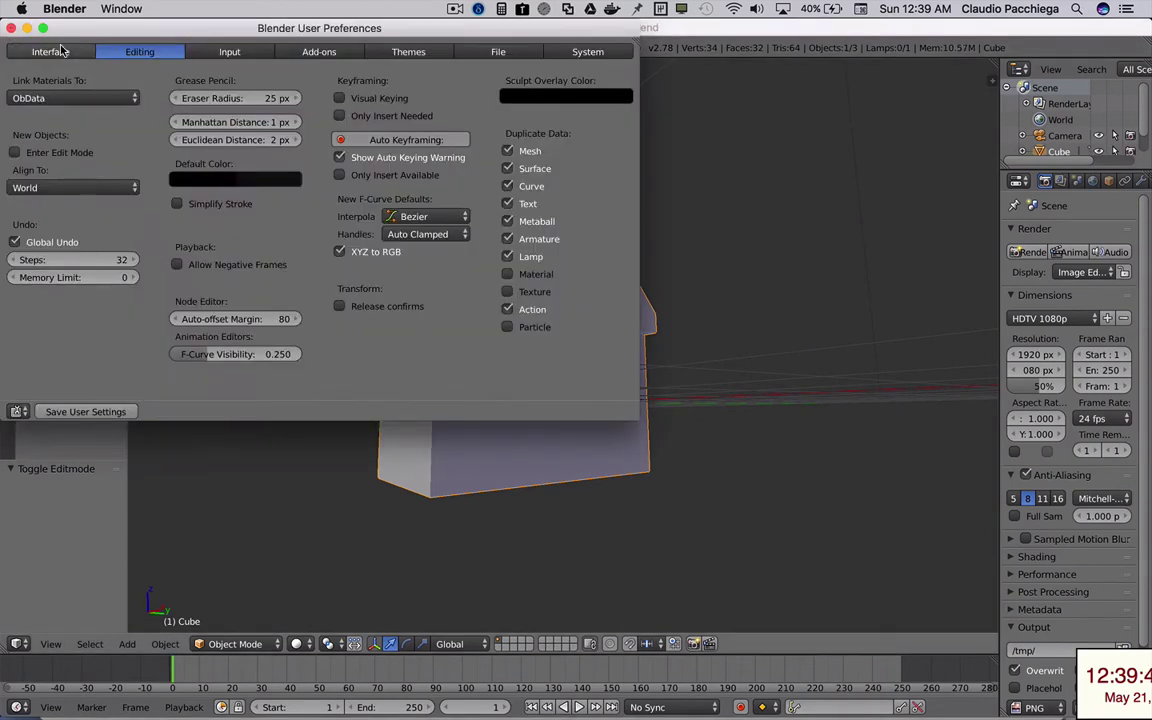
{"action": "left_click", "coordinate": [231, 52]}
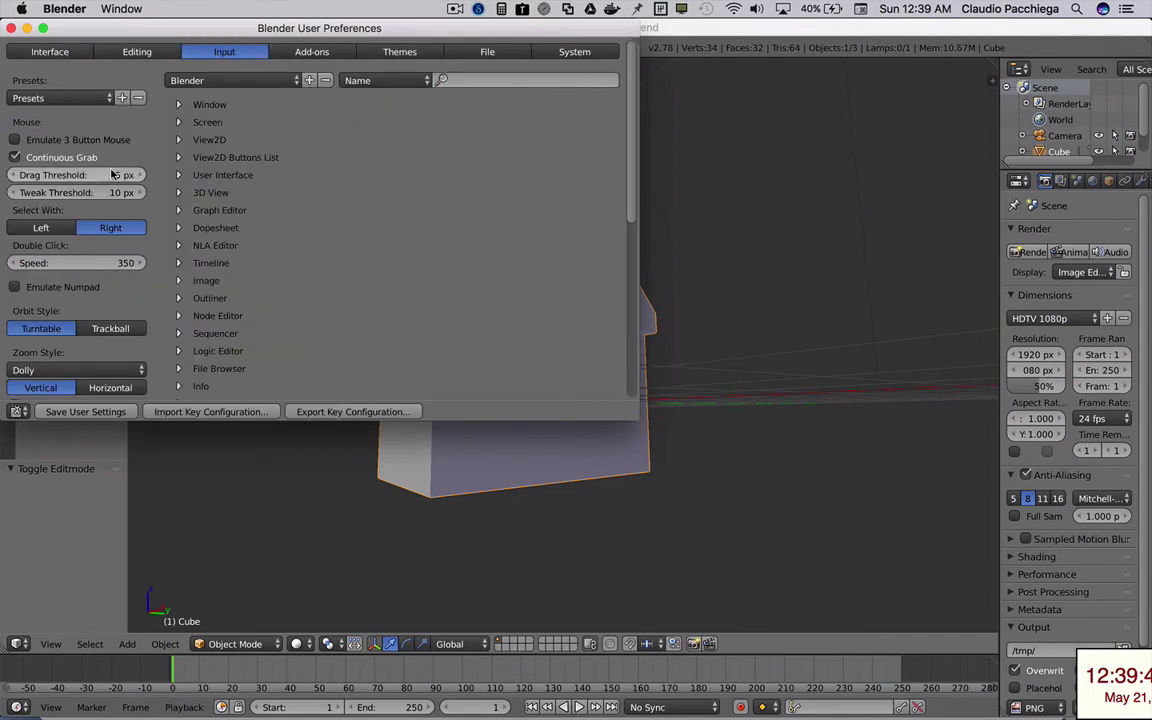
{"action": "left_click", "coordinate": [15, 288]}
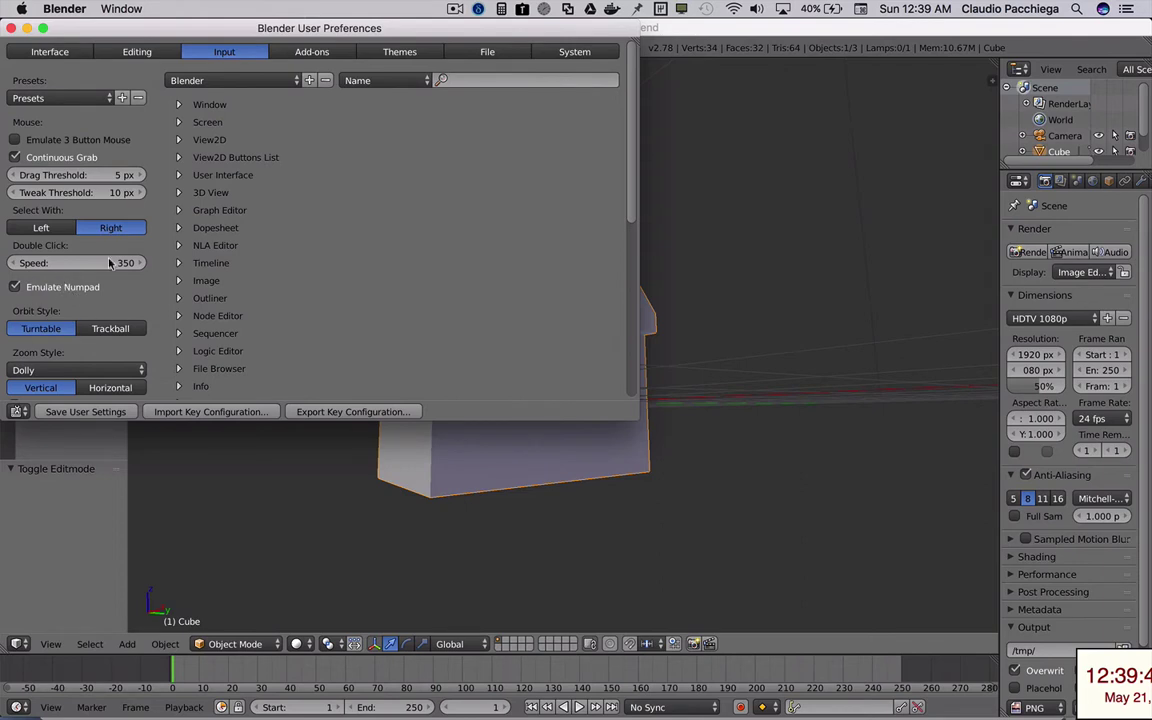
- Enable Rotate Around Selection in the Interface section, then show the Themes section
{"action": "left_click", "coordinate": [71, 56]}
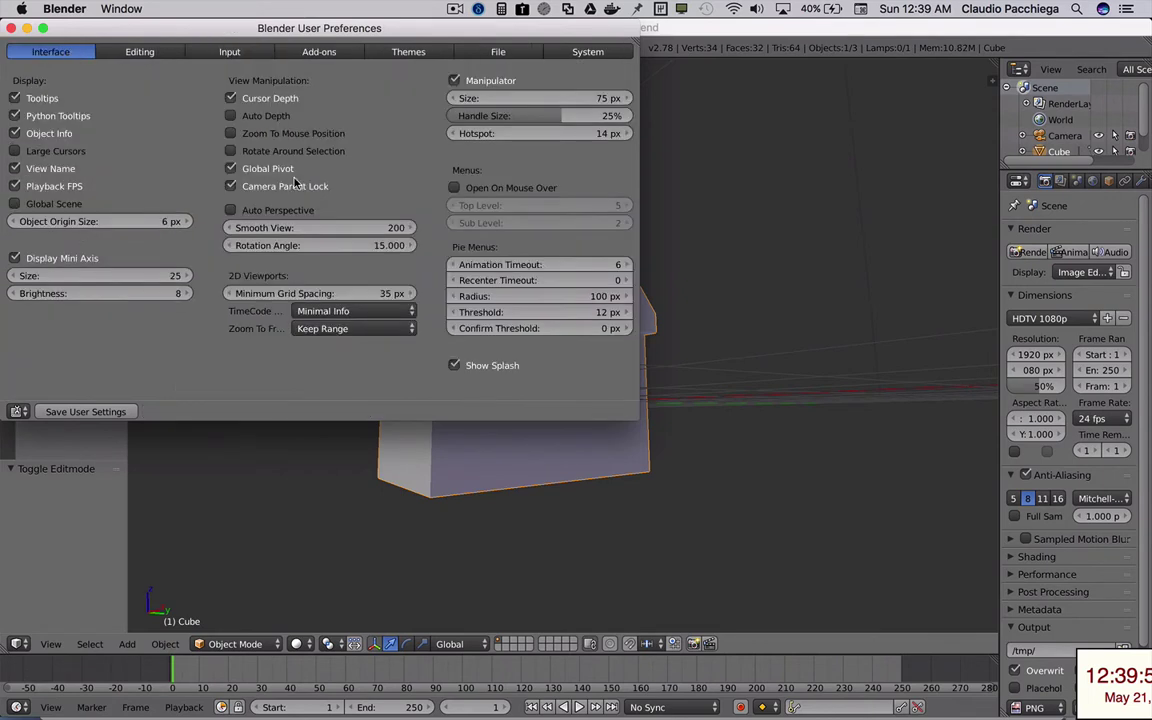
{"action": "left_click", "coordinate": [231, 151]}
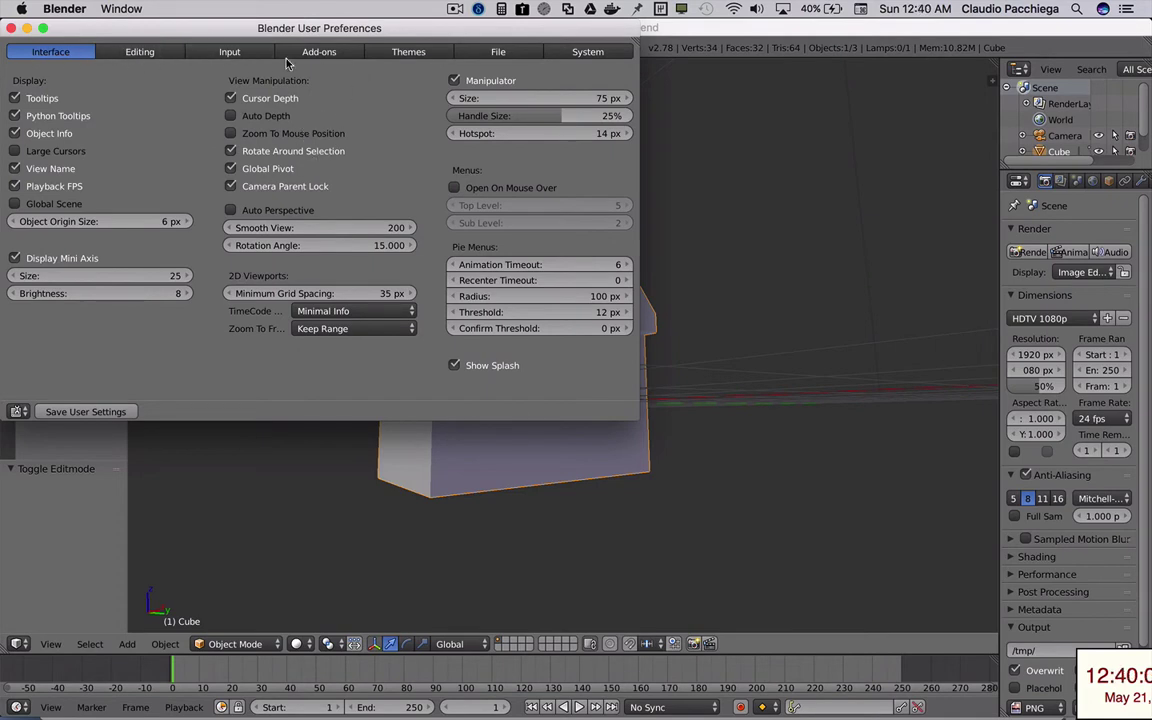
{"action": "left_click", "coordinate": [406, 53]}
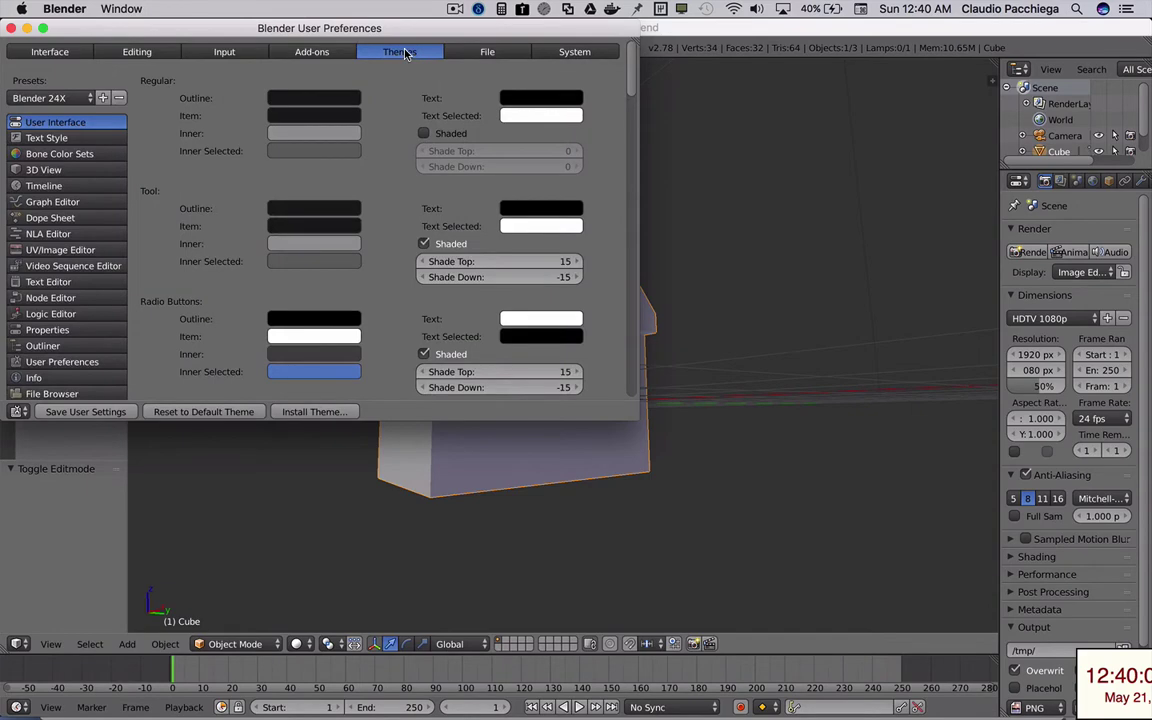
- Move the preferences window aside and try the Back To Black theme preset
{"action": "left_click", "coordinate": [92, 97]}
{"action": "left_click", "coordinate": [73, 138]}
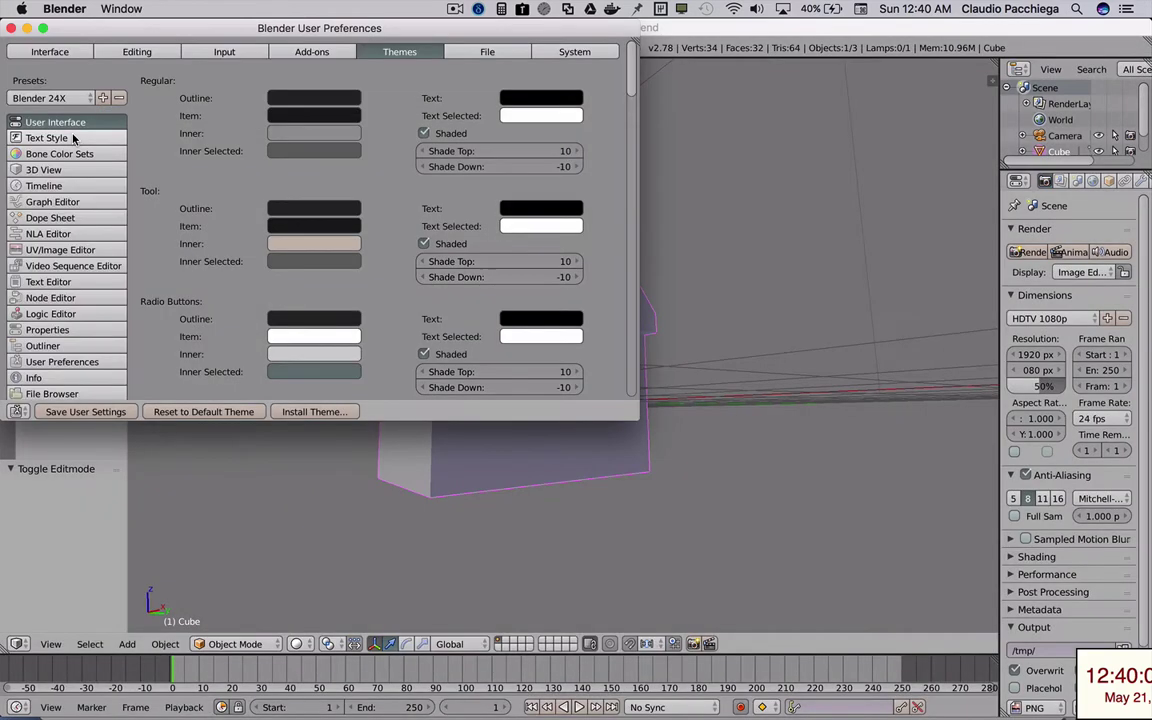
{"action": "mouse_move", "coordinate": [236, 35]}
{"action": "left_mouse_down"}
{"action": "mouse_move", "coordinate": [657, 113]}
{"action": "mouse_move", "coordinate": [816, 109]}
{"action": "left_mouse_up"}
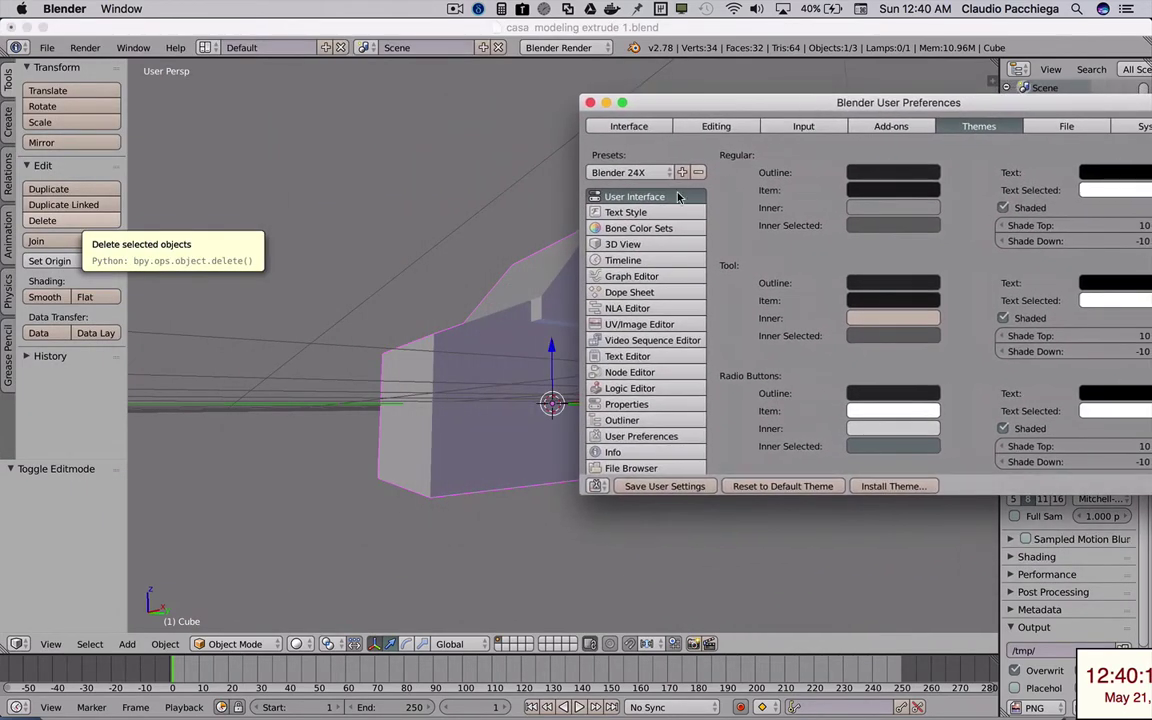
{"action": "left_click_drag", "start_coordinate": [672, 186], "coordinate": [671, 172]}
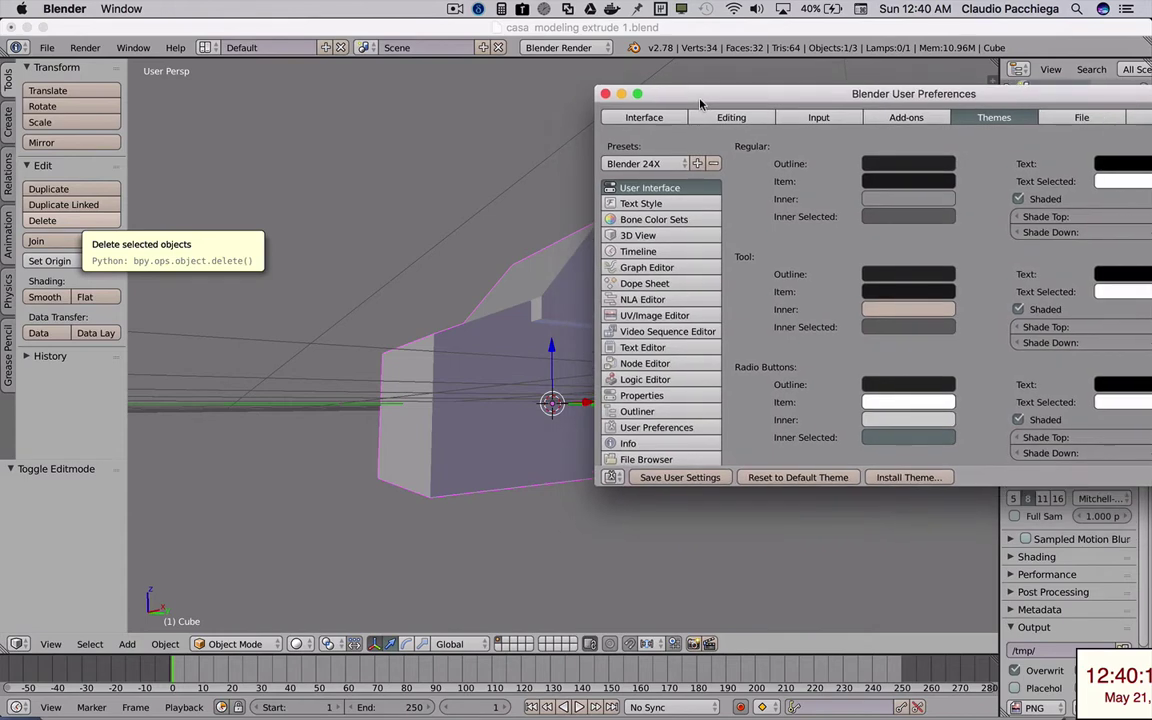
{"action": "left_click", "coordinate": [598, 159]}
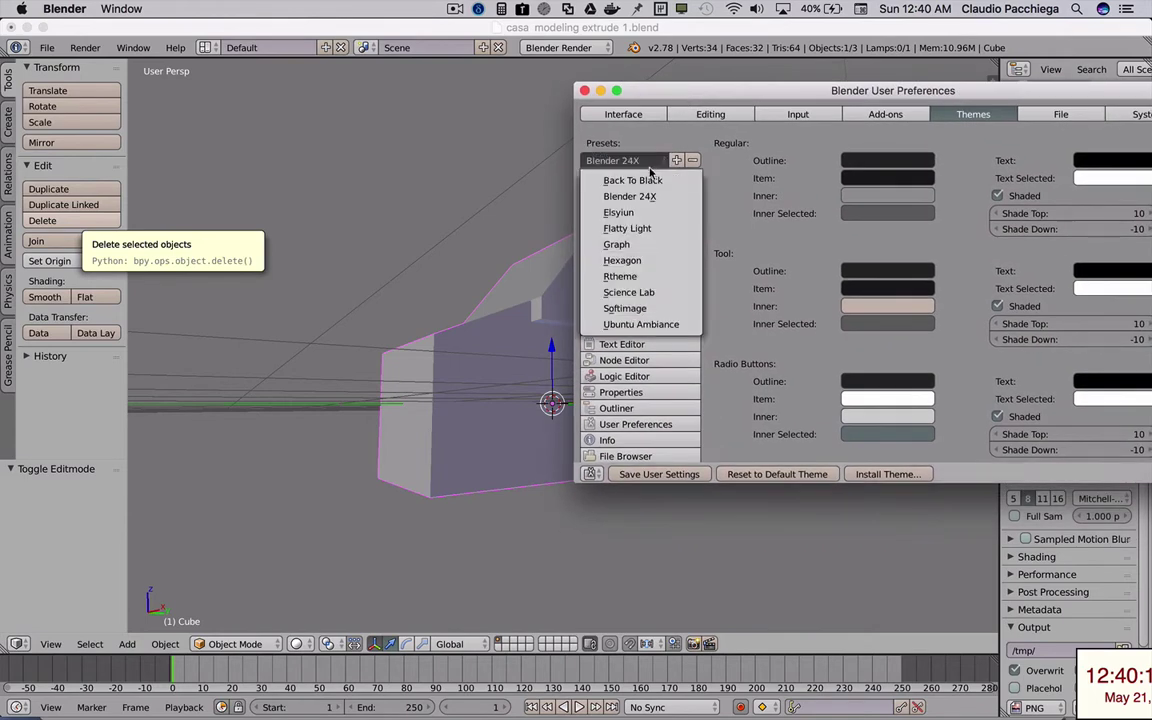
{"action": "left_click", "coordinate": [643, 195]}
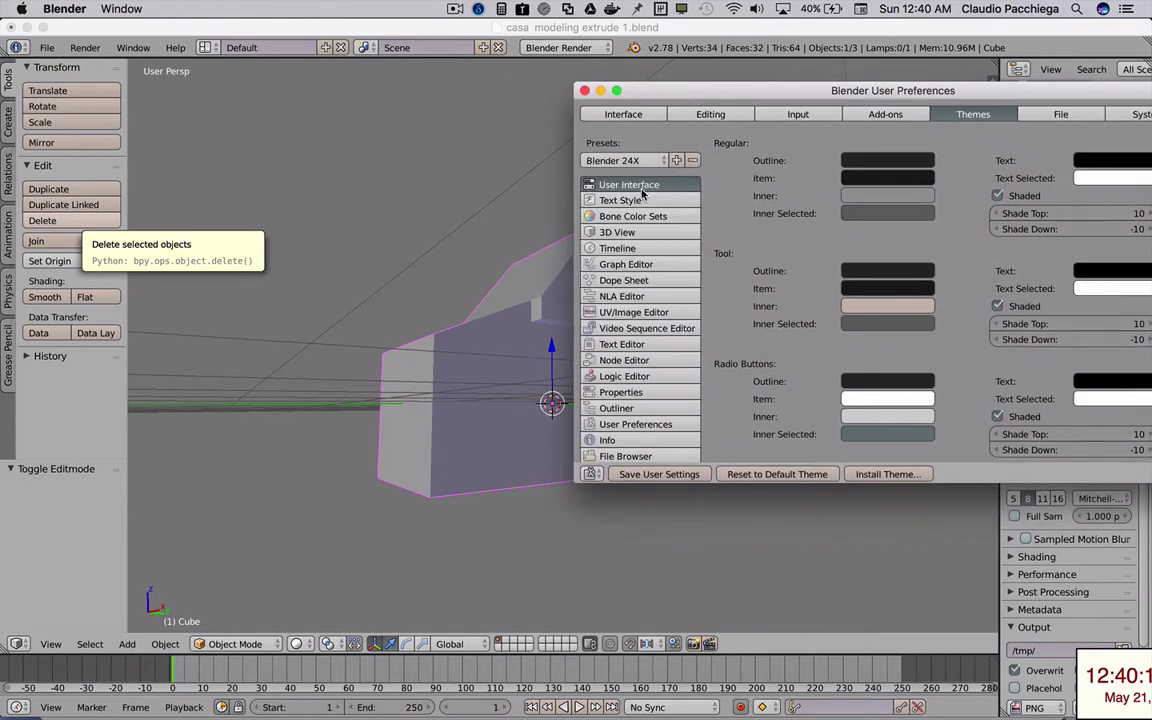
{"action": "left_click", "coordinate": [605, 160]}
{"action": "left_click", "coordinate": [651, 181]}
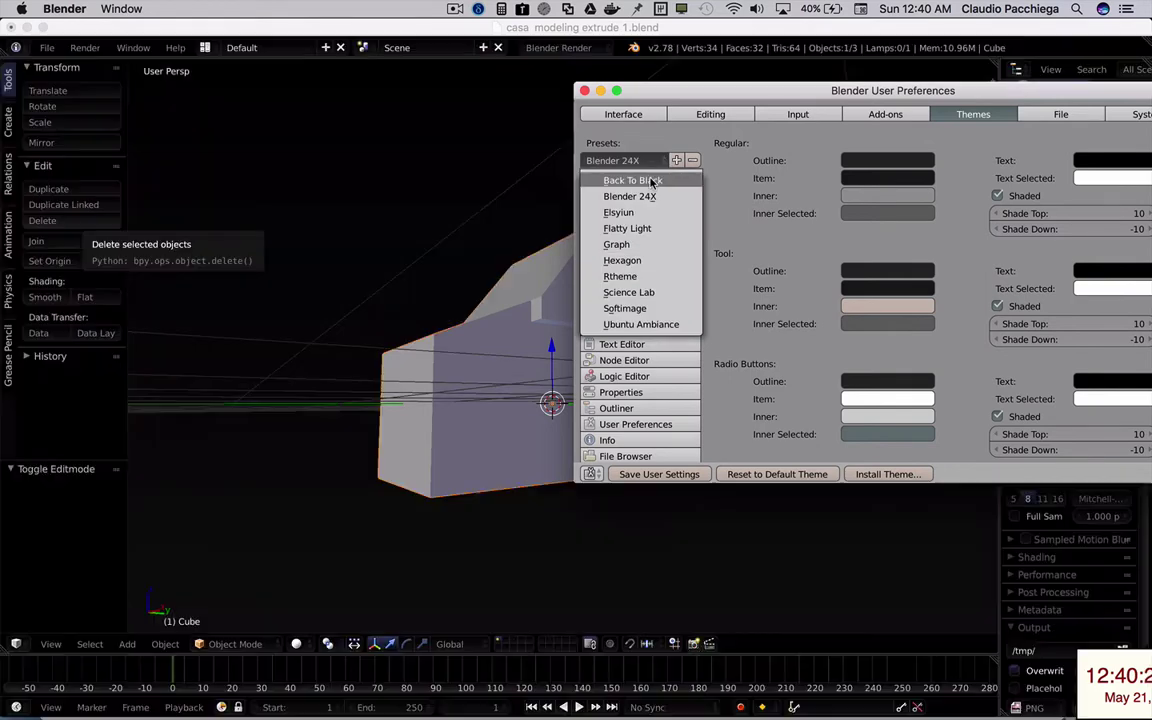
{"action": "left_click", "coordinate": [651, 181]}
- Switch the theme preset to Blender 24X and close User Preferences
{"action": "mouse_move", "coordinate": [640, 90]}
{"action": "left_mouse_down"}
{"action": "mouse_move", "coordinate": [568, 135]}
{"action": "mouse_move", "coordinate": [605, 133]}
{"action": "left_mouse_up"}
{"action": "left_click", "coordinate": [540, 202]}
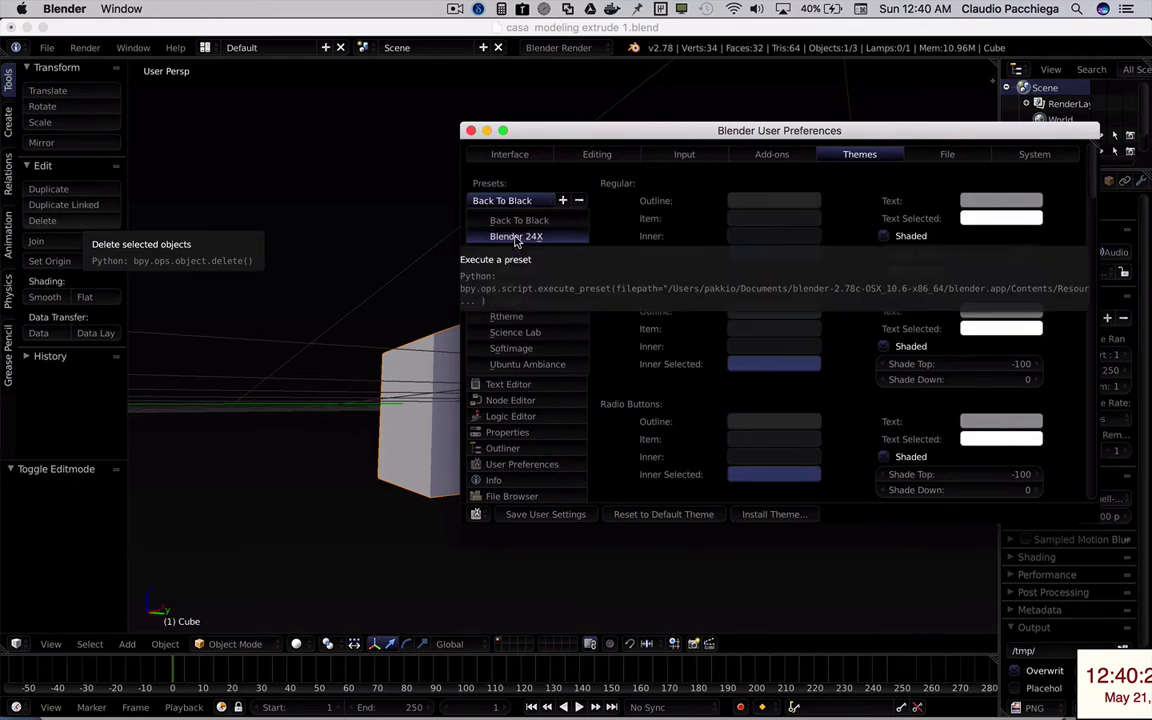
{"action": "left_click", "coordinate": [517, 238]}
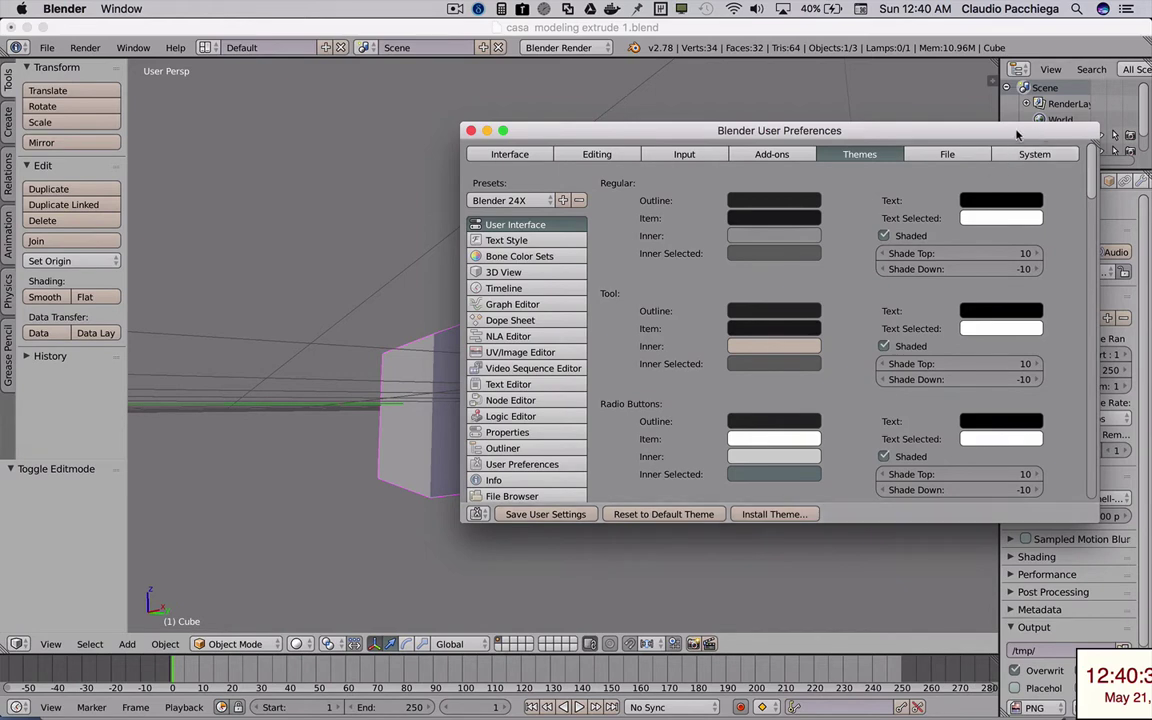
{"action": "left_click", "coordinate": [470, 131]}
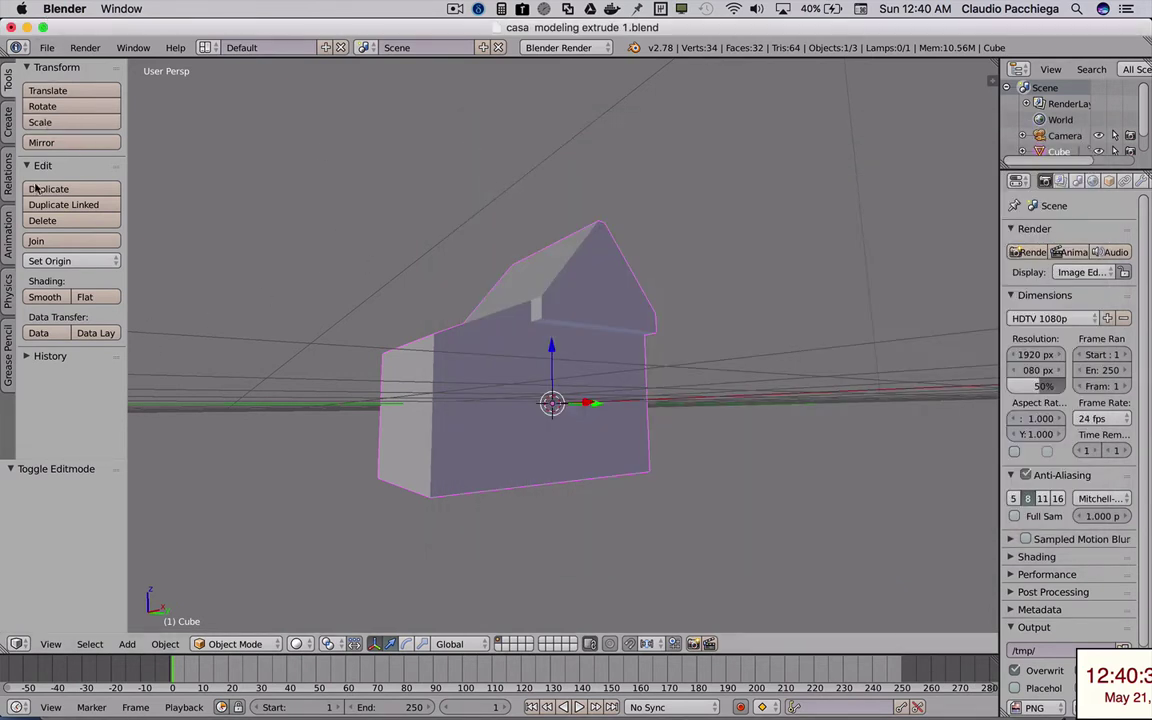
- View the house from above and show the properties sidebar with its transform values
{"action": "middle_click_drag", "start_coordinate": [640, 349], "coordinate": [617, 360]}
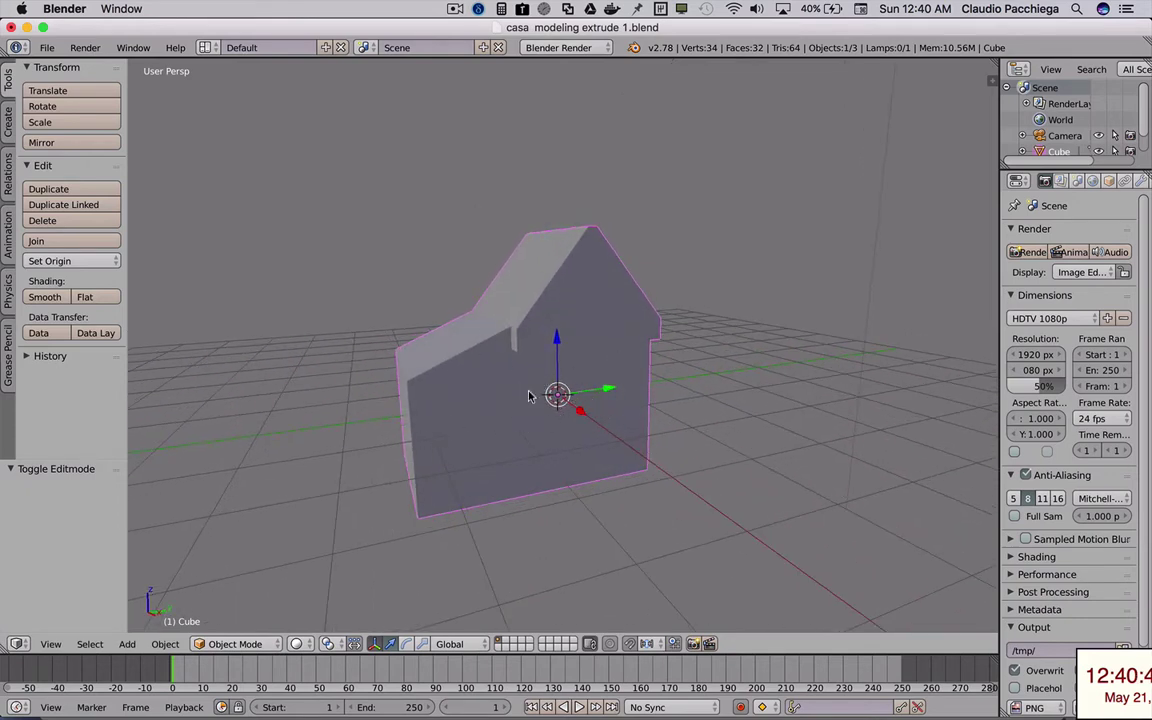
{"action": "left_click", "coordinate": [992, 82]}
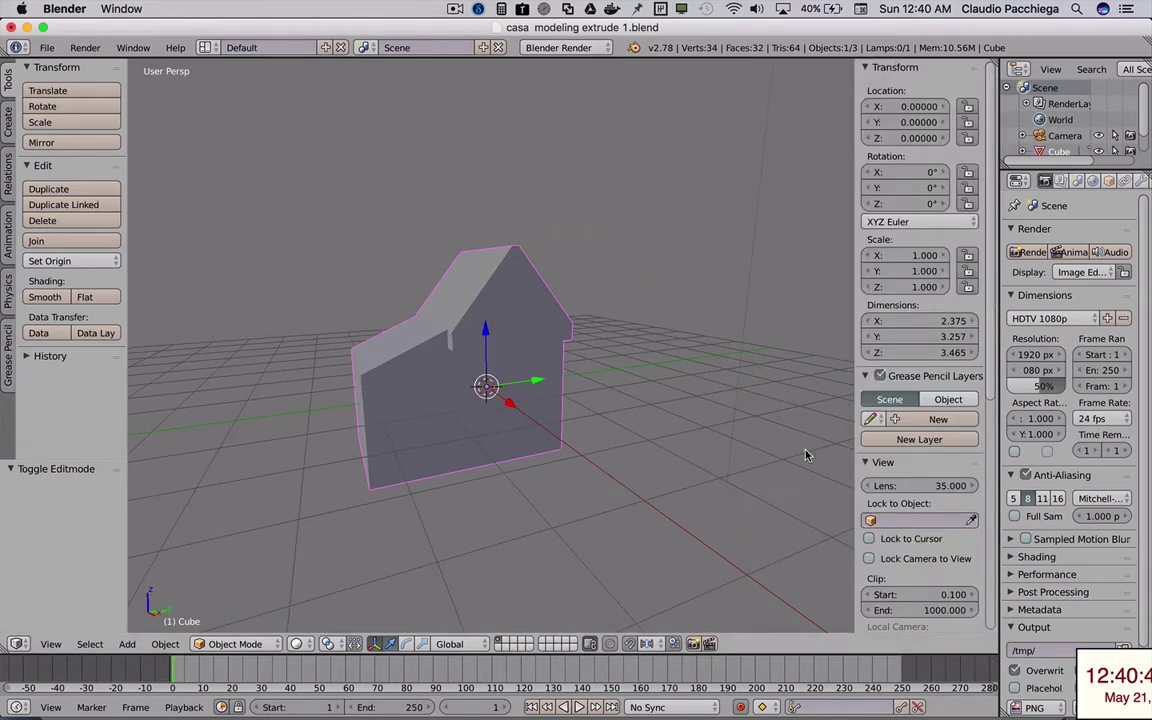
- In the sidebar's Display panel, turn off Grid Floor and the X axis line
{"action": "scroll", "coordinate": [940, 470], "scroll_direction": "down", "scroll_amount": 2}
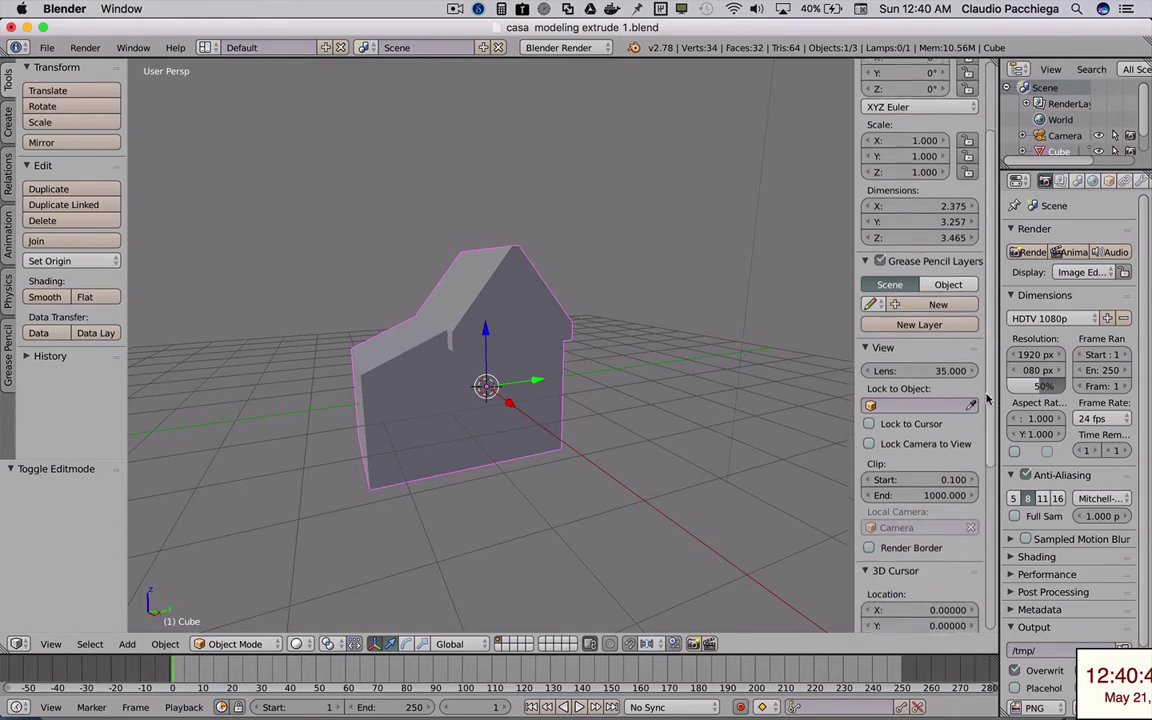
{"action": "scroll", "coordinate": [981, 484], "scroll_direction": "down", "scroll_amount": 5}
{"action": "scroll", "coordinate": [975, 500], "scroll_direction": "down", "scroll_amount": 3}
{"action": "scroll", "coordinate": [968, 530], "scroll_direction": "down", "scroll_amount": 2}
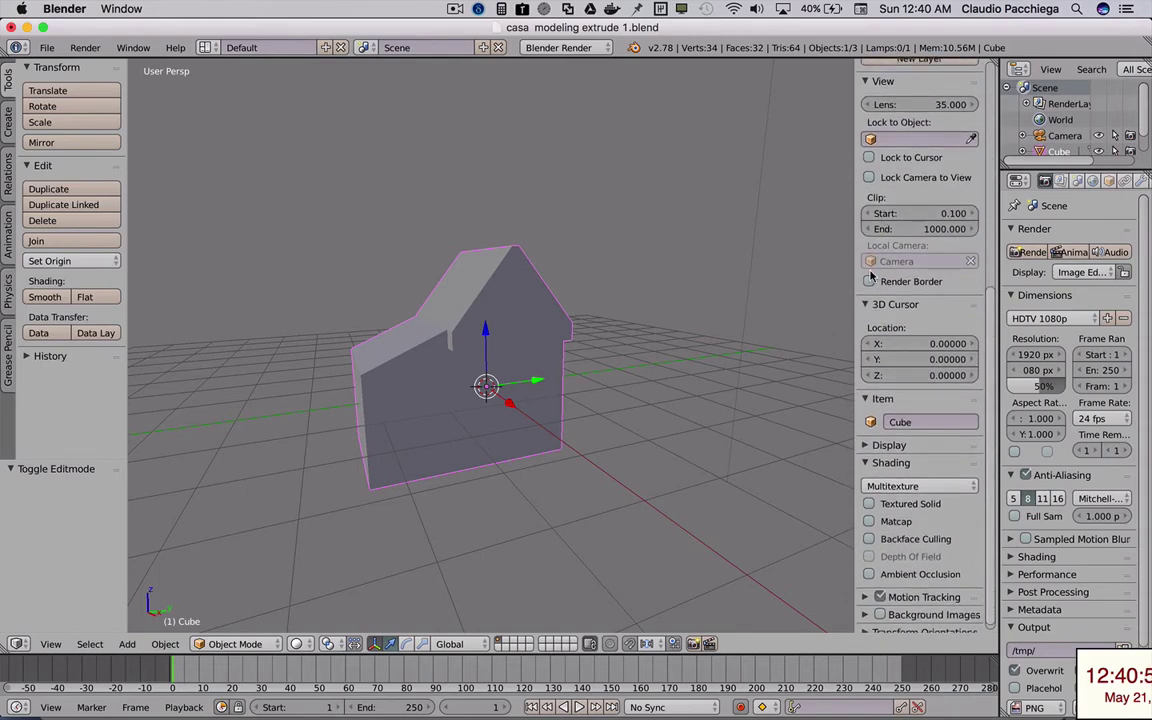
{"action": "scroll", "coordinate": [871, 276], "scroll_direction": "up", "scroll_amount": 2}
{"action": "scroll", "coordinate": [871, 276], "scroll_direction": "up", "scroll_amount": 1}
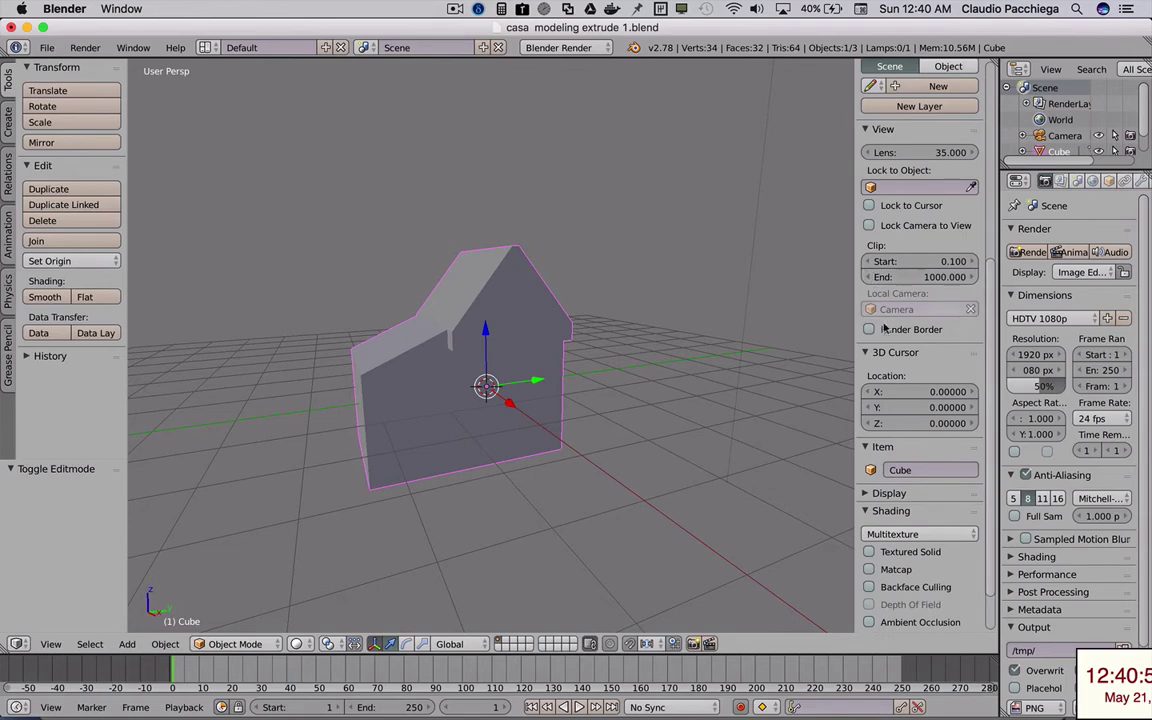
{"action": "left_click", "coordinate": [865, 494]}
{"action": "scroll", "coordinate": [984, 414], "scroll_direction": "down", "scroll_amount": 10}
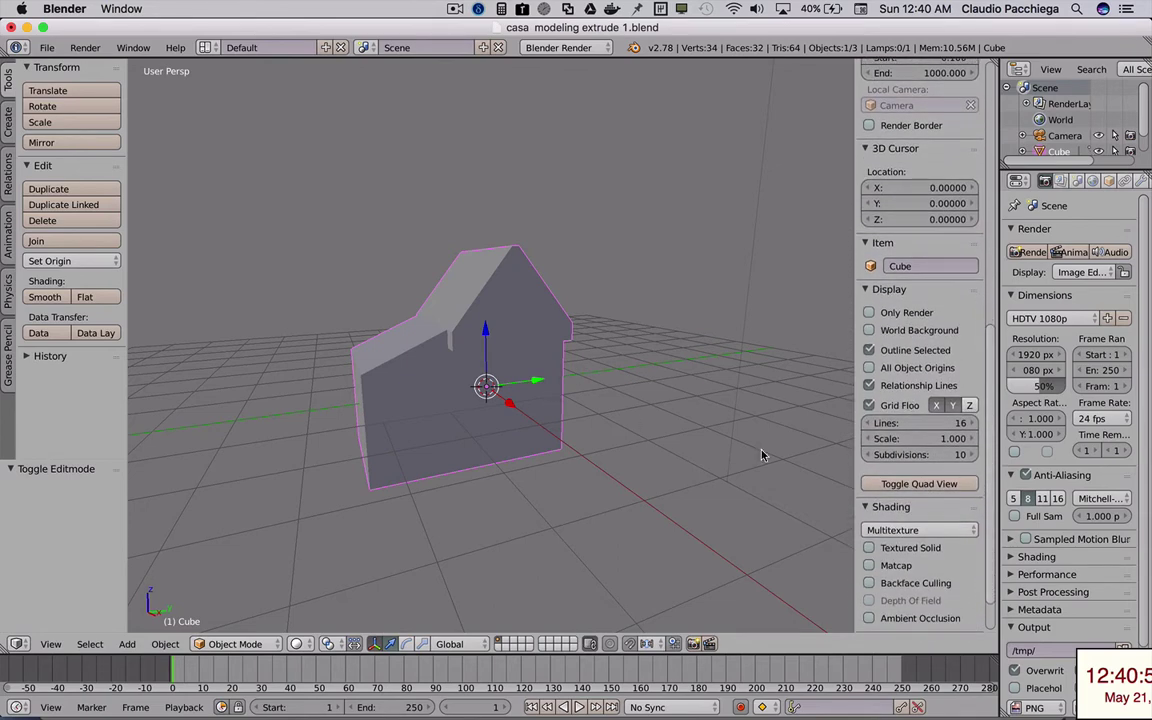
{"action": "left_click", "coordinate": [869, 405]}
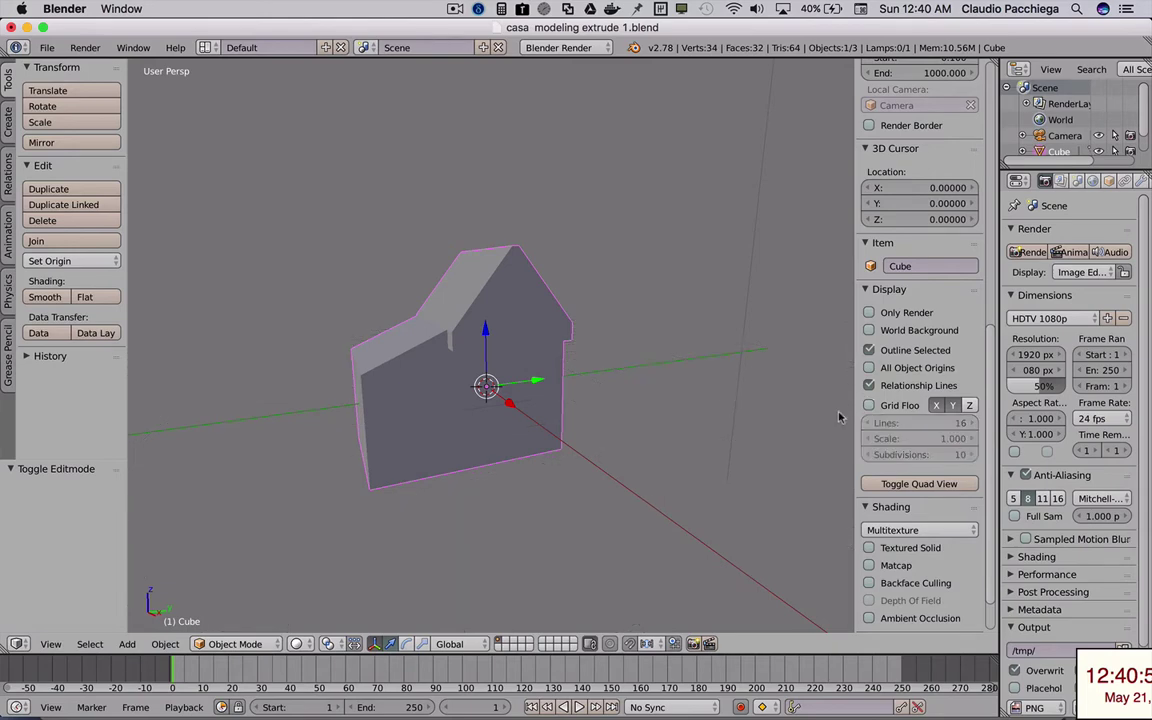
{"action": "left_click", "coordinate": [938, 405]}
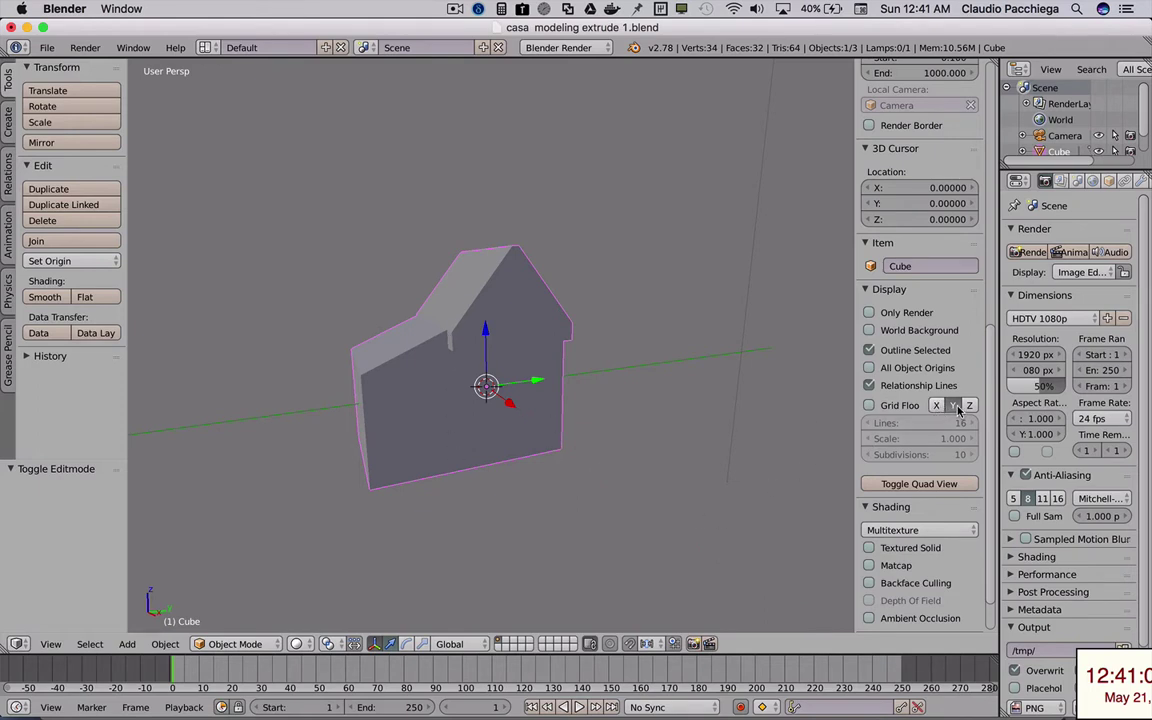
{"action": "scroll", "coordinate": [466, 362], "scroll_direction": "up", "scroll_amount": 3}
{"action": "scroll", "coordinate": [437, 389], "scroll_direction": "up", "scroll_amount": 2}
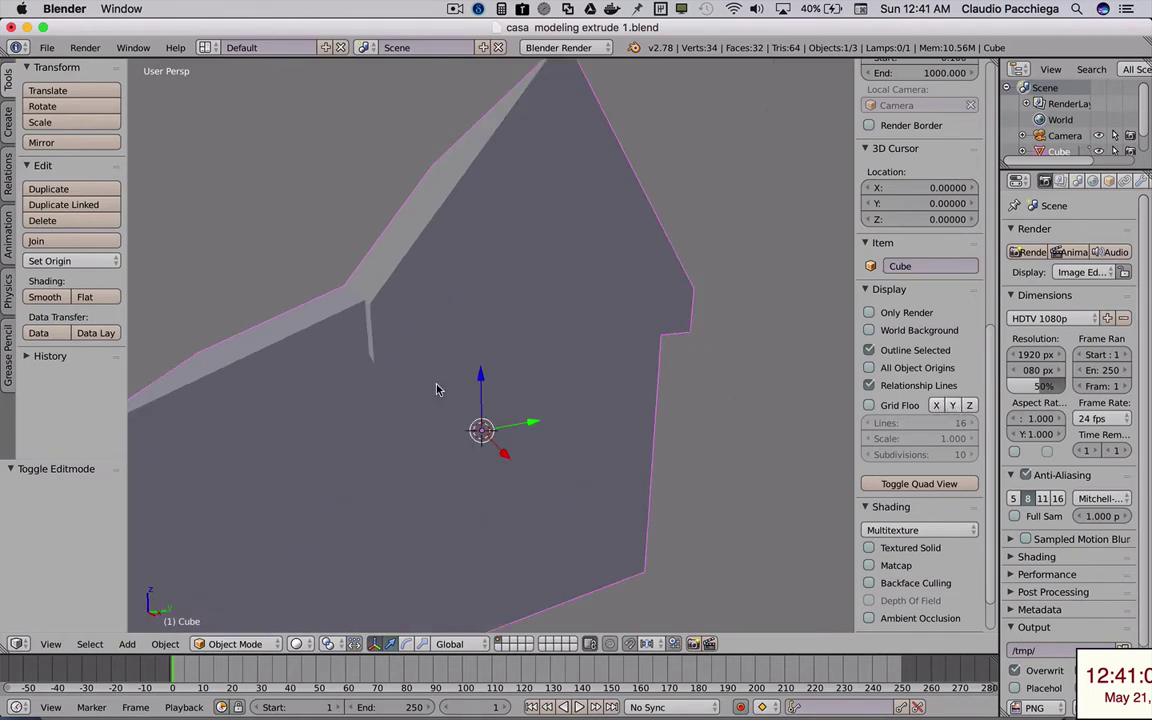
{"action": "scroll", "coordinate": [437, 389], "scroll_direction": "down", "scroll_amount": 3}
{"action": "mouse_move", "coordinate": [435, 395]}
{"action": "middle_mouse_down"}
{"action": "mouse_move", "coordinate": [383, 332]}
{"action": "mouse_move", "coordinate": [435, 398]}
{"action": "middle_mouse_up"}
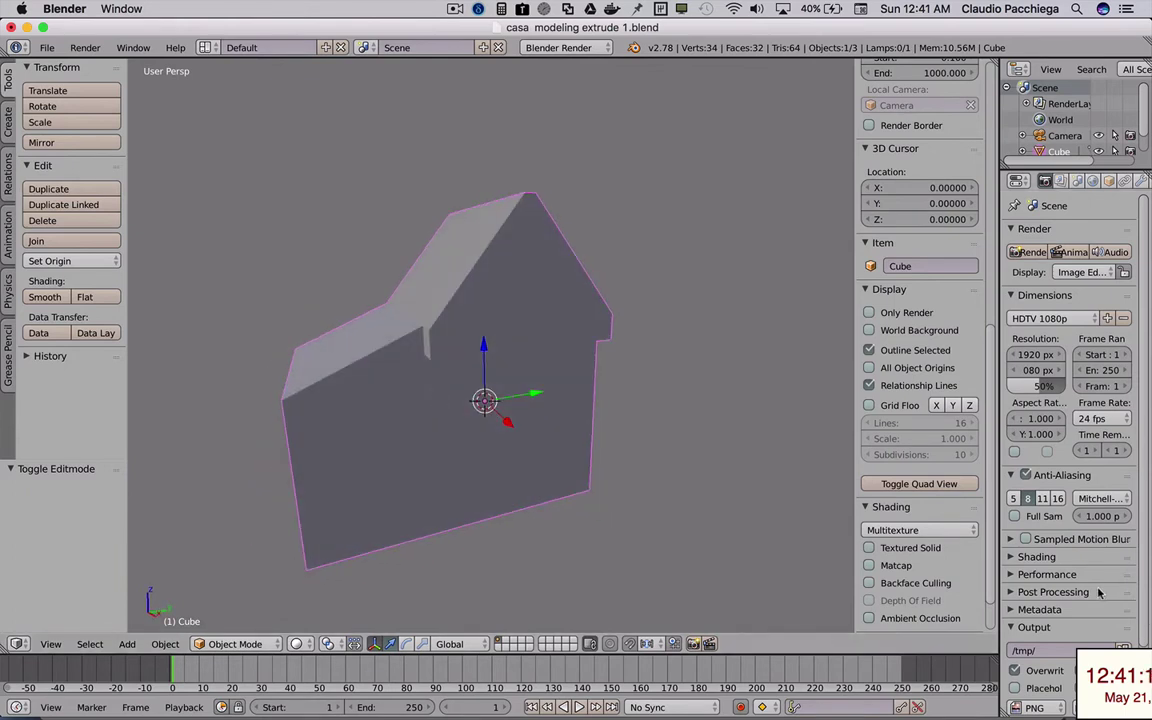
{"action": "left_click_drag", "start_coordinate": [995, 510], "coordinate": [986, 542]}
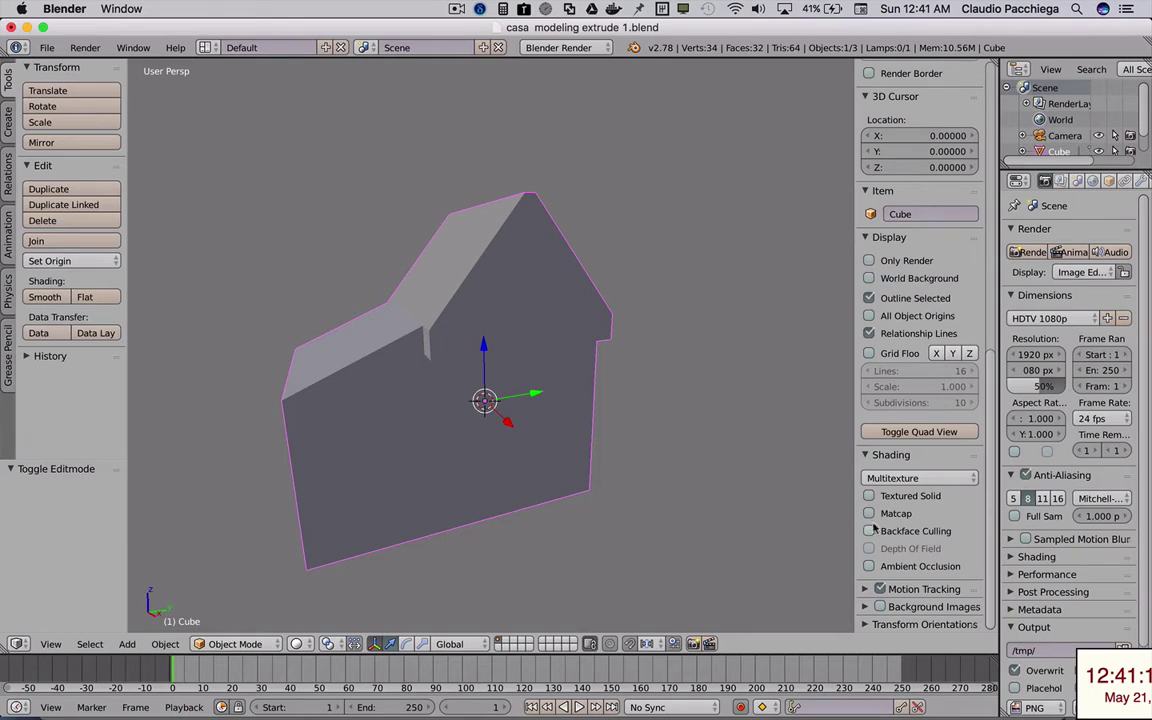
- In Edit Mode, enable Length under Edge Info in Mesh Display and inspect the house
{"action": "key", "text": "Tab"}
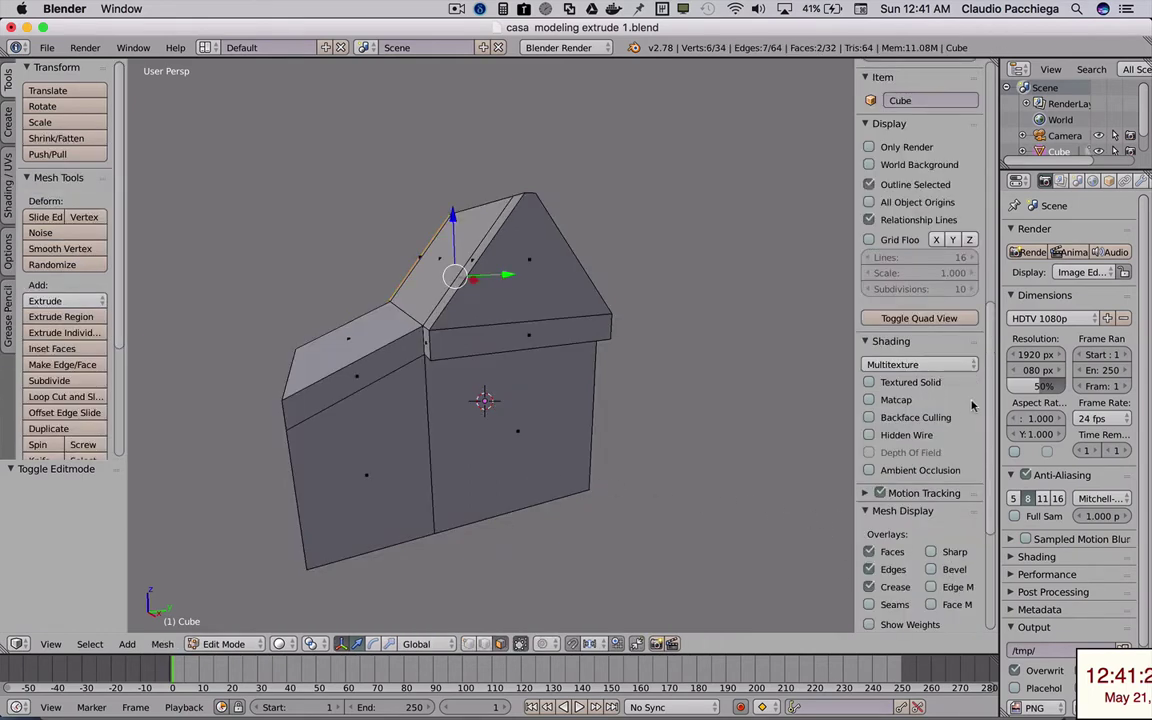
{"action": "scroll", "coordinate": [920, 420], "scroll_direction": "down", "scroll_amount": 5}
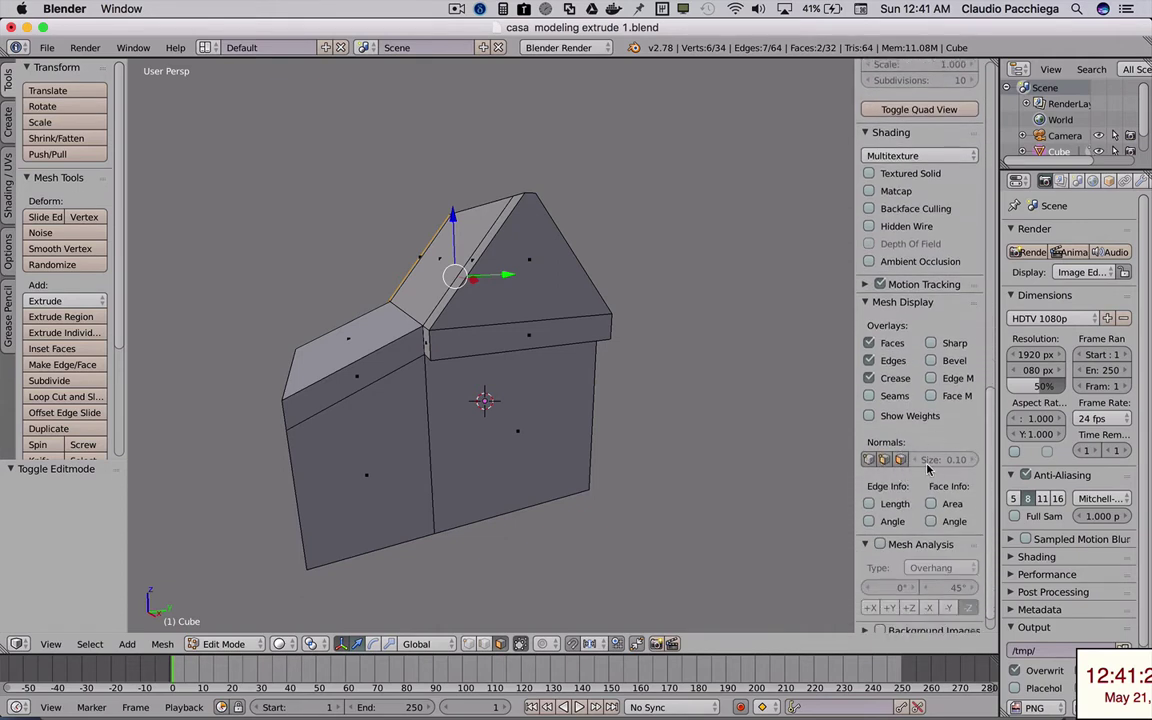
{"action": "left_click", "coordinate": [868, 504]}
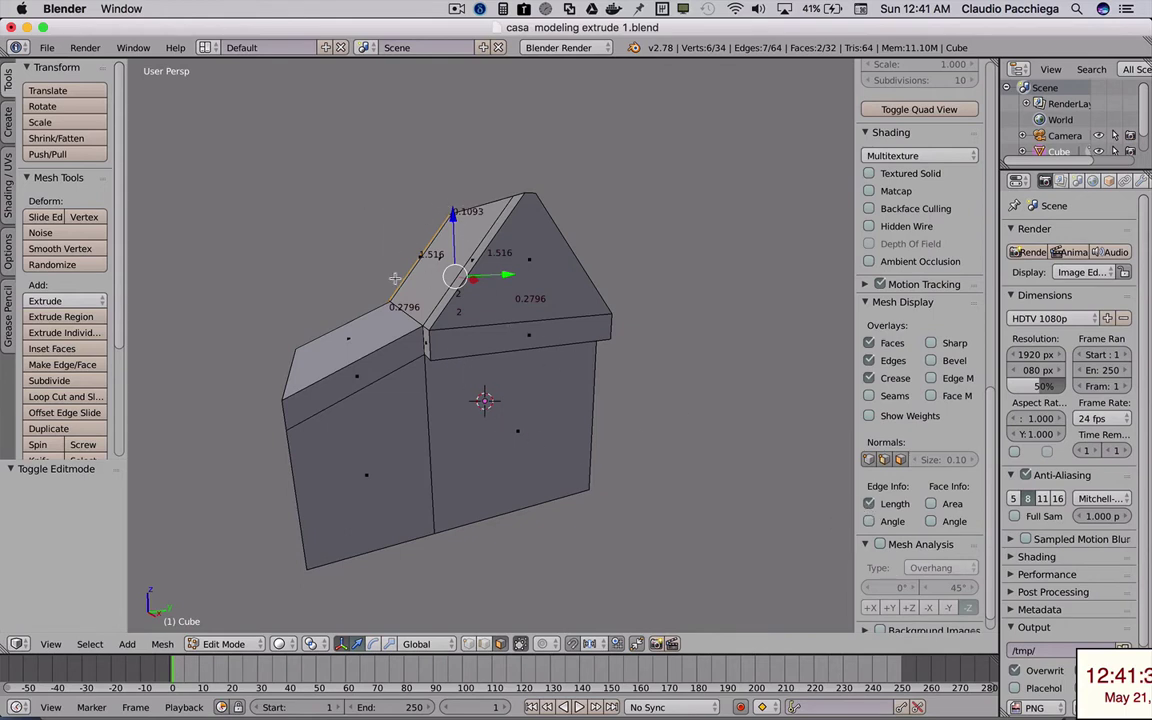
{"action": "middle_click_drag", "start_coordinate": [447, 308], "coordinate": [552, 337]}
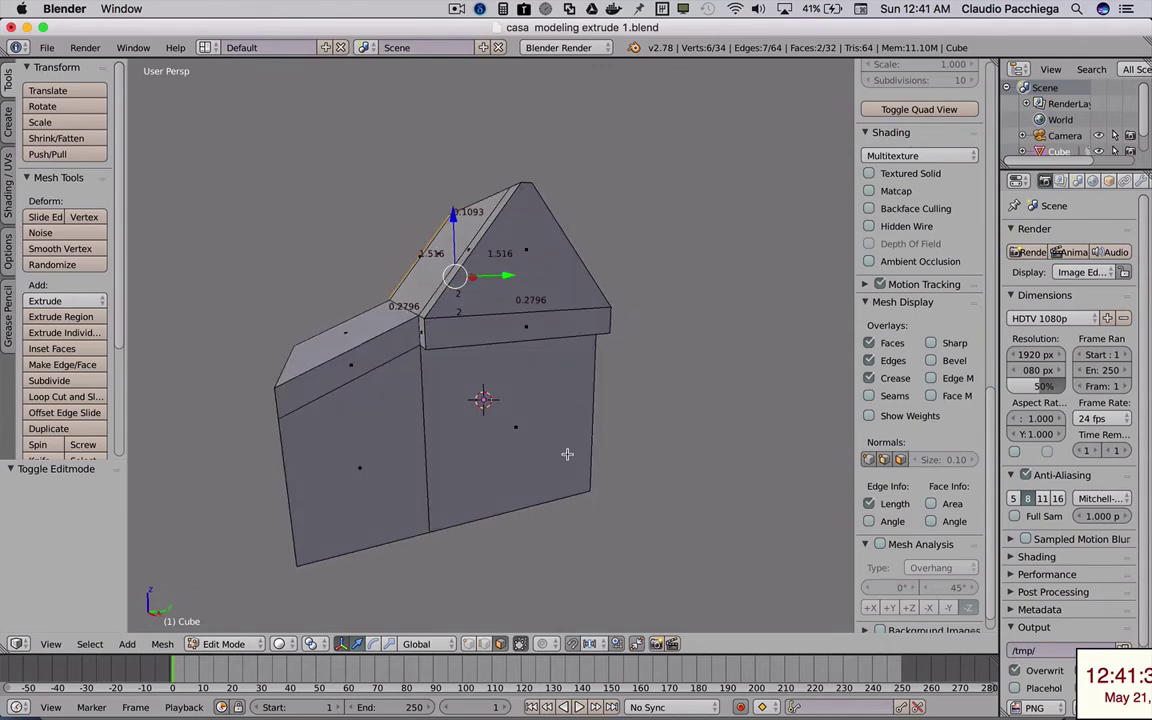
{"action": "mouse_move", "coordinate": [487, 425]}
{"action": "middle_mouse_down"}
{"action": "mouse_move", "coordinate": [526, 421]}
{"action": "mouse_move", "coordinate": [496, 425]}
{"action": "middle_mouse_up"}
{"action": "middle_click_drag", "start_coordinate": [497, 423], "coordinate": [500, 417]}
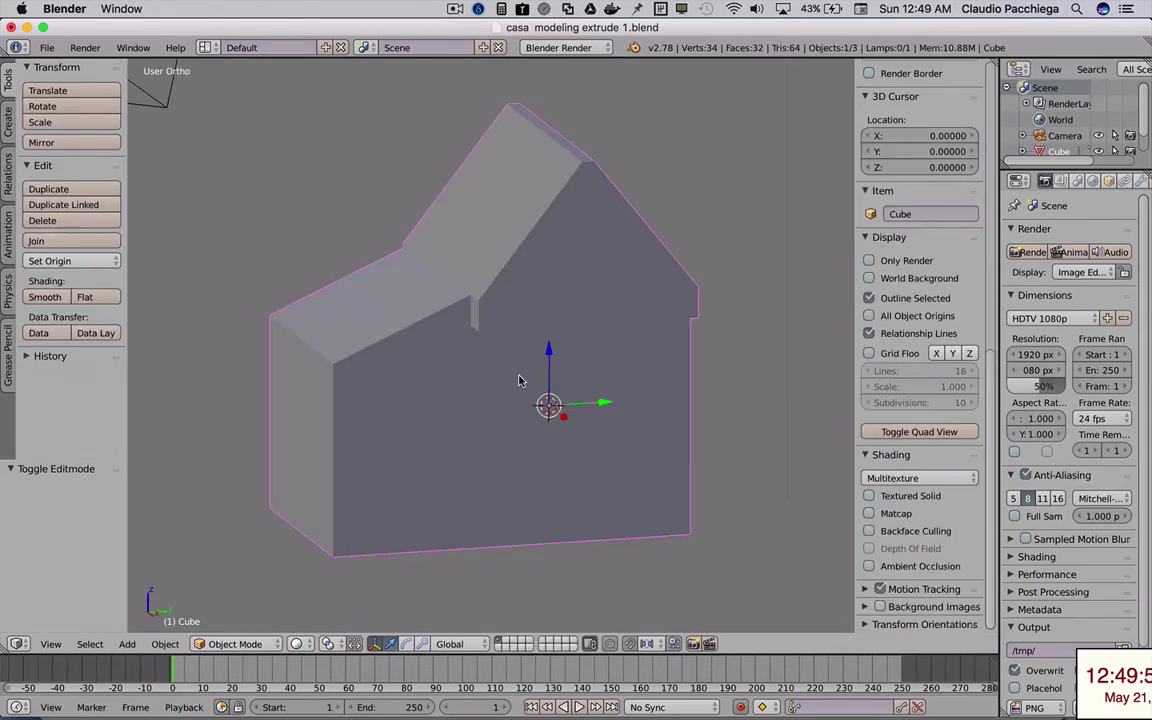
{"action": "middle_click_drag", "start_coordinate": [518, 380], "coordinate": [465, 337]}
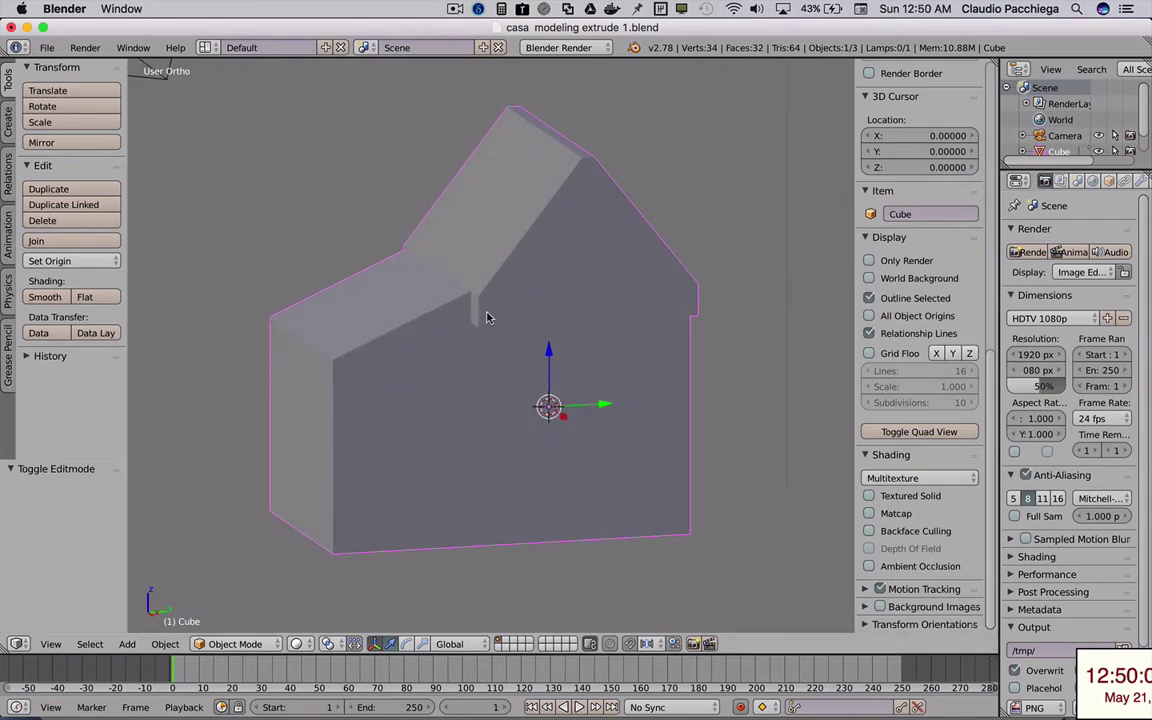
- Enable Ambient Occlusion in the Shading panel and put the house back into Edit Mode
{"action": "mouse_move", "coordinate": [481, 314]}
{"action": "middle_mouse_down"}
{"action": "mouse_move", "coordinate": [537, 380]}
{"action": "mouse_move", "coordinate": [483, 347]}
{"action": "mouse_move", "coordinate": [495, 360]}
{"action": "mouse_move", "coordinate": [506, 352]}
{"action": "mouse_move", "coordinate": [462, 348]}
{"action": "mouse_move", "coordinate": [466, 366]}
{"action": "middle_mouse_up"}
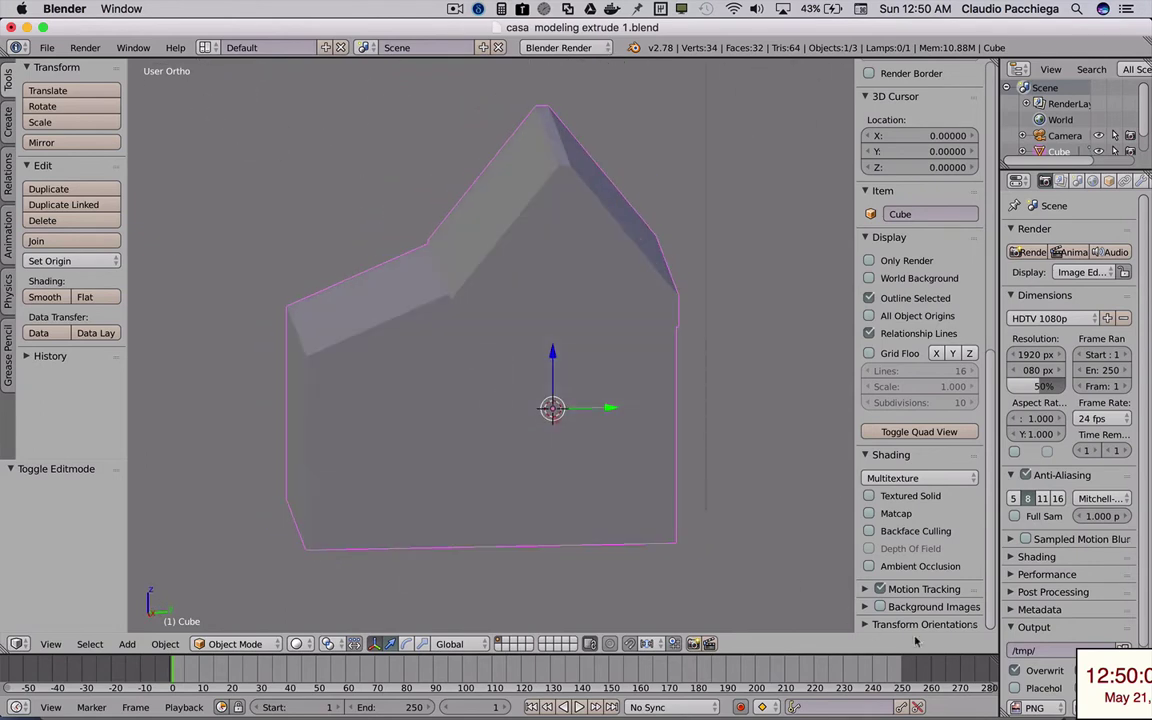
{"action": "left_click", "coordinate": [869, 566]}
{"action": "mouse_move", "coordinate": [522, 404]}
{"action": "middle_mouse_down"}
{"action": "mouse_move", "coordinate": [594, 423]}
{"action": "mouse_move", "coordinate": [520, 390]}
{"action": "middle_mouse_up"}
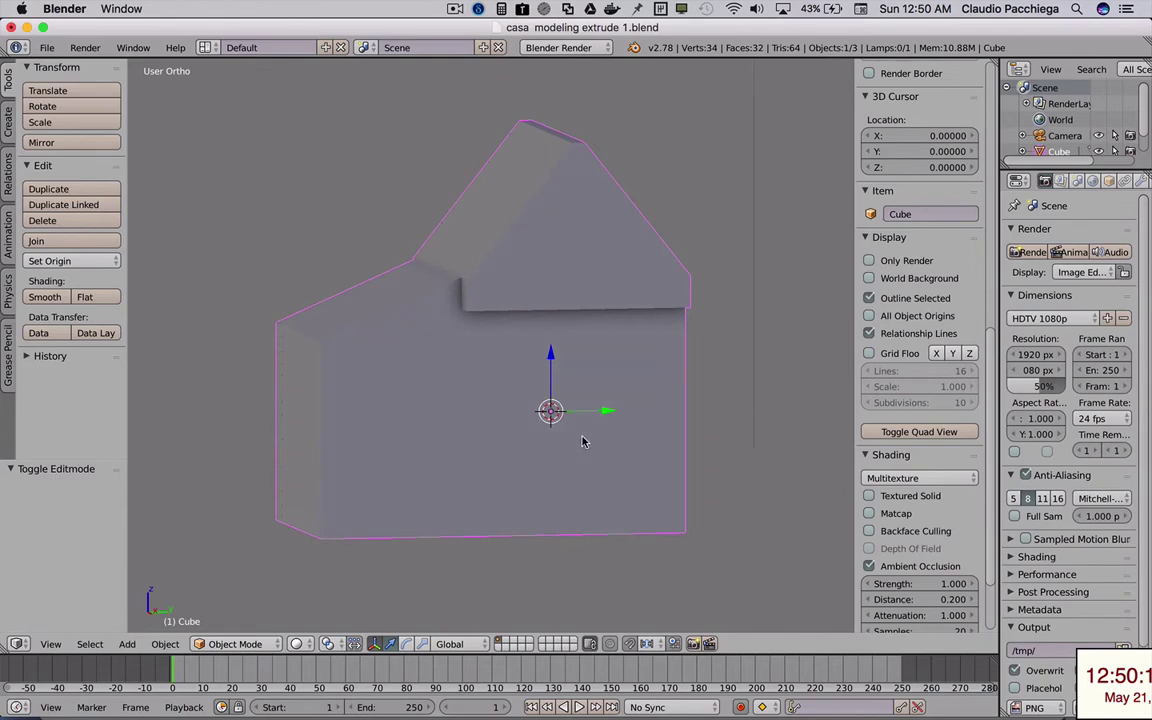
{"action": "key", "text": "Tab"}
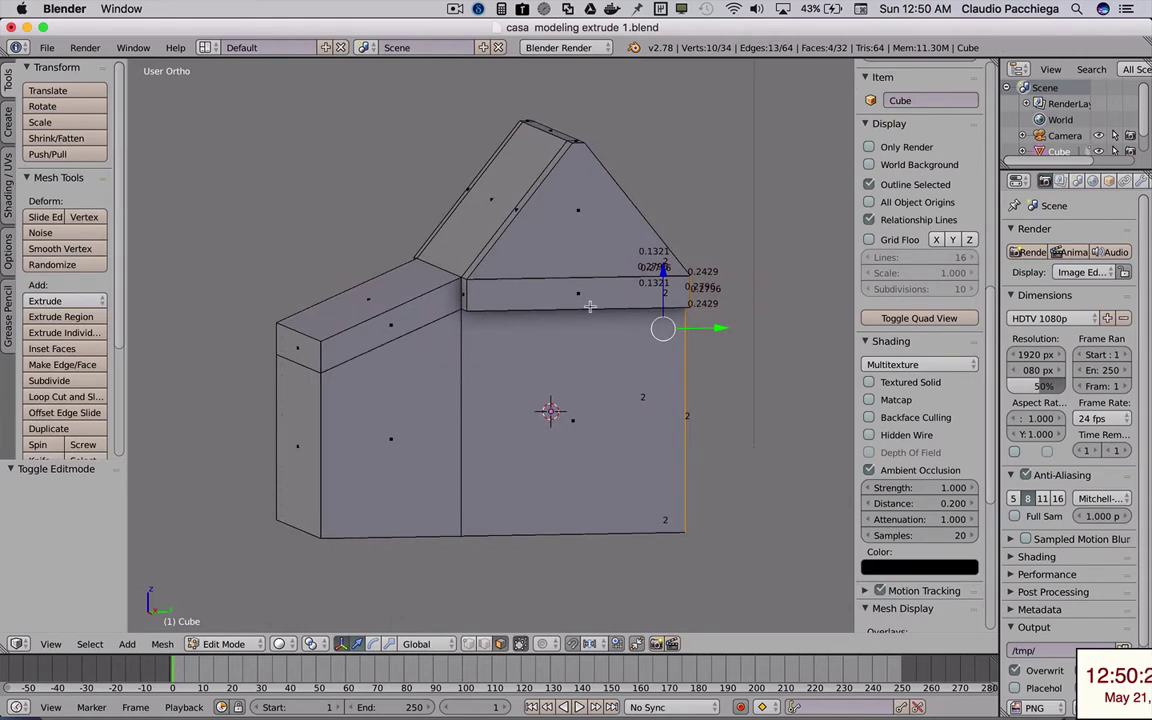
- Select the front wall face, view Right Ortho, set grid subdivisions to 2, and switch to wireframe
{"action": "right_click", "coordinate": [573, 422]}
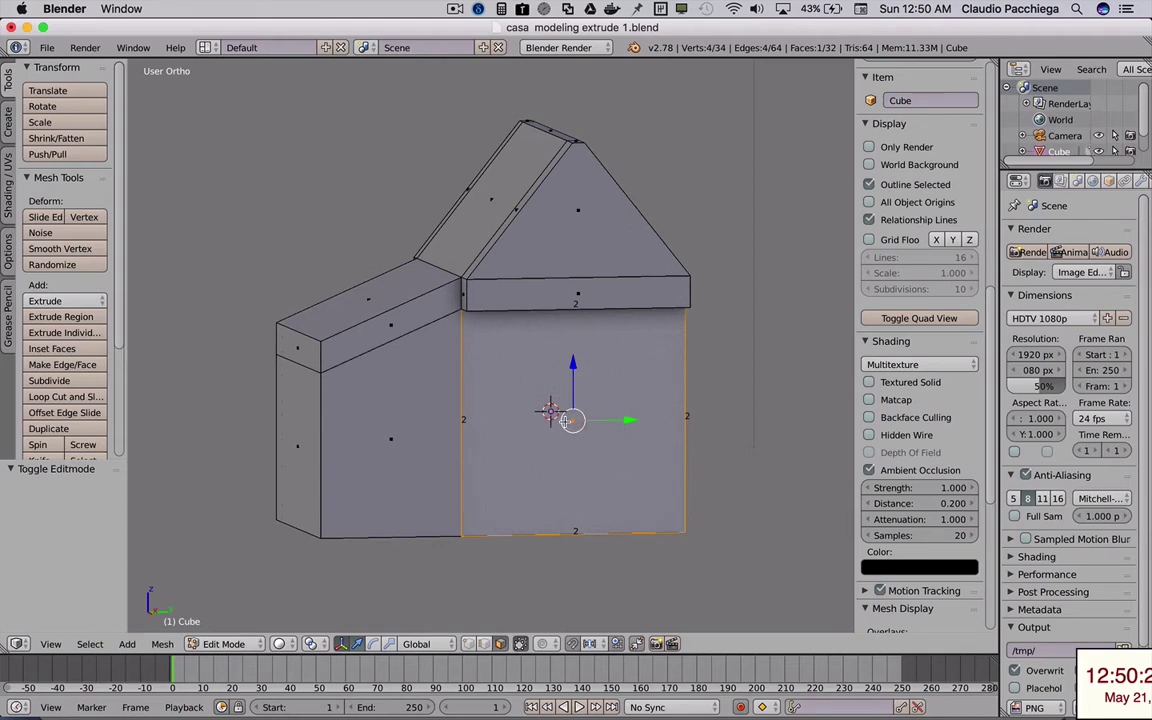
{"action": "key", "text": "KP_3"}
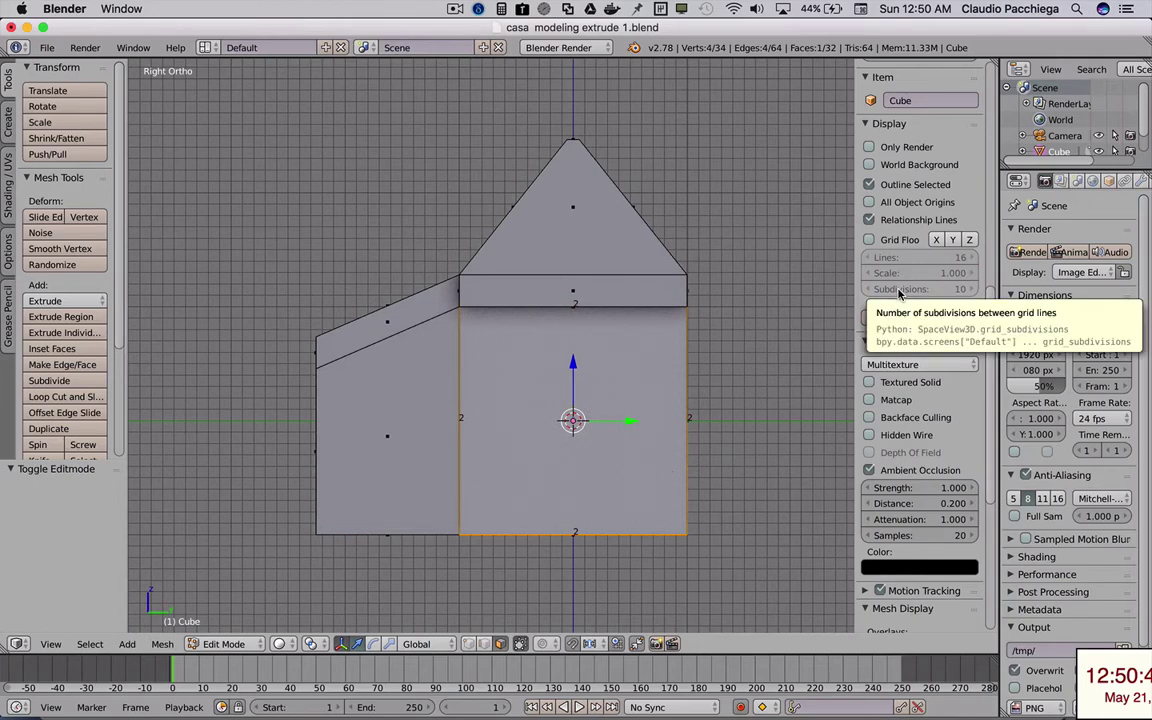
{"action": "left_click", "coordinate": [902, 290]}
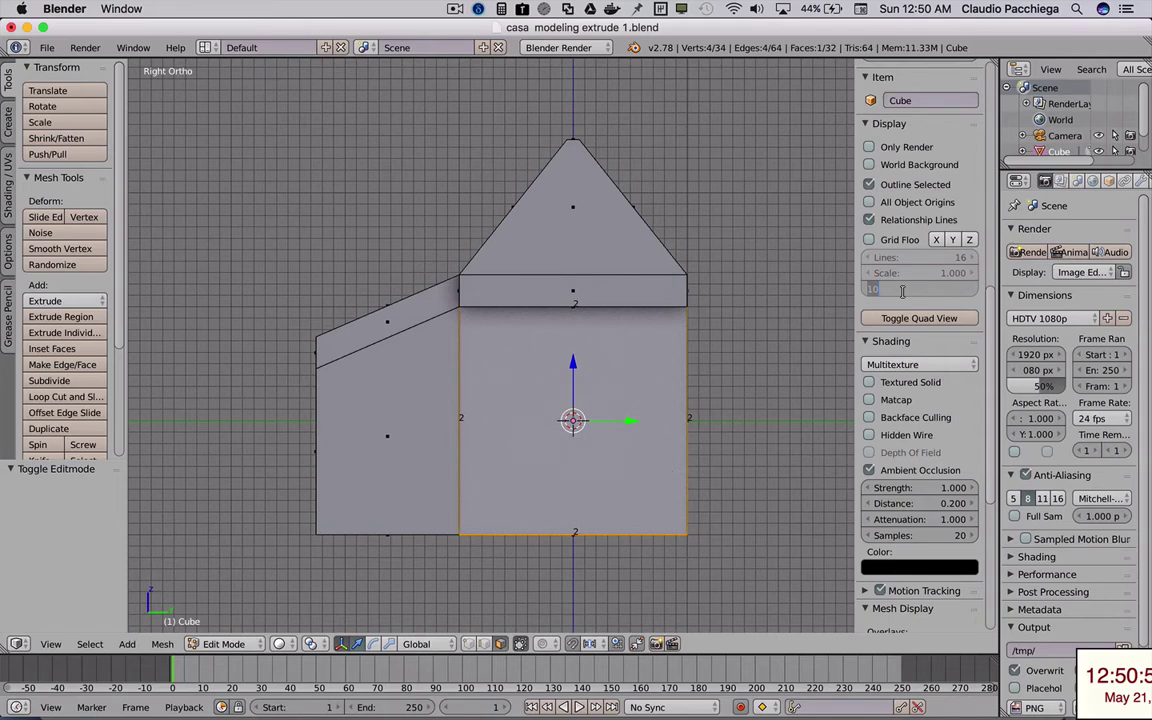
{"action": "type", "text": "2"}
{"action": "key", "text": "Return"}
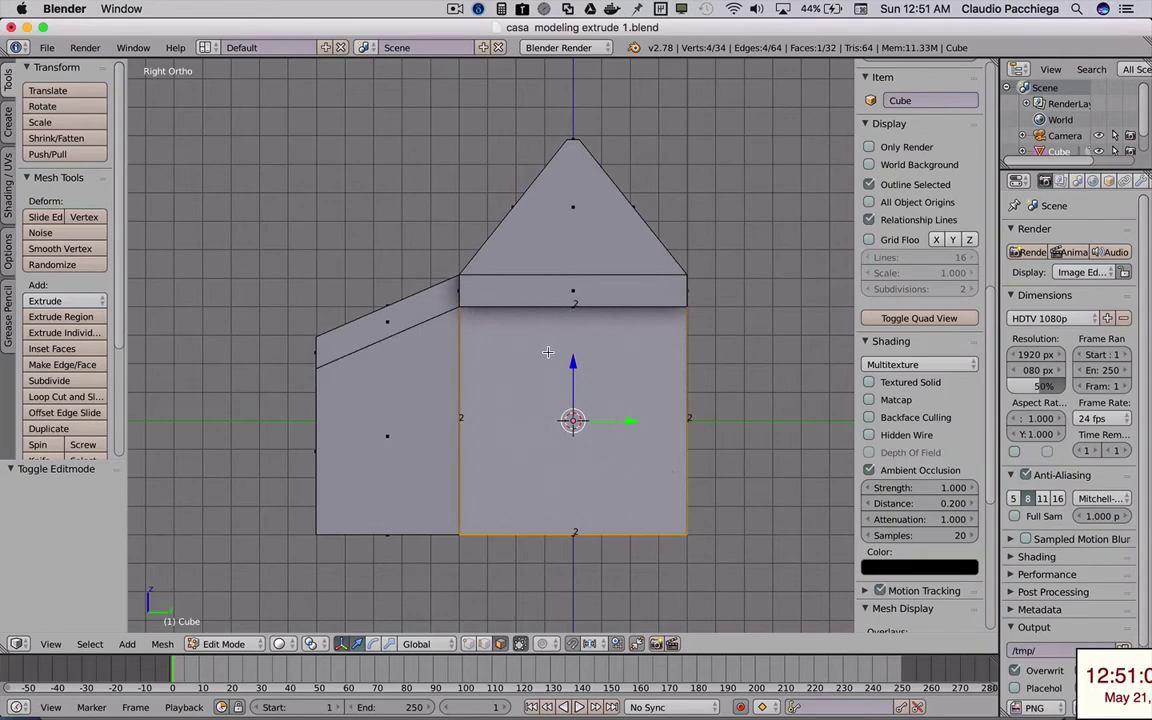
{"action": "key", "text": "z"}
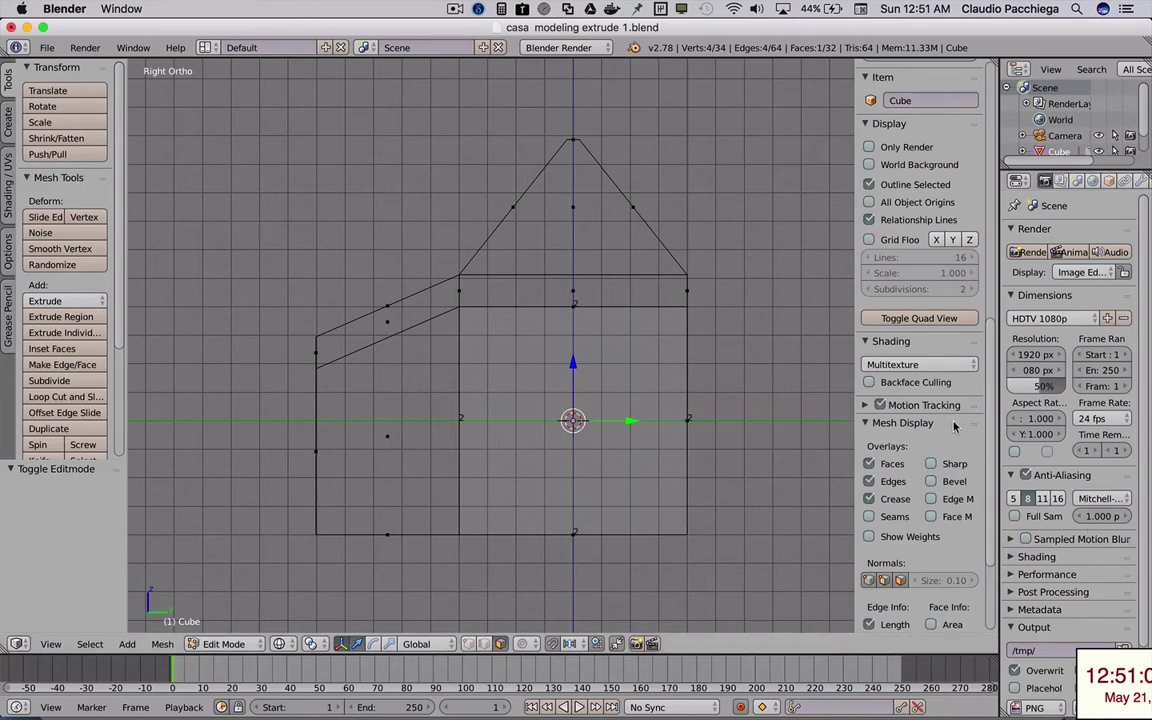
- Show the Meters scene units, return to Right Ortho, and box-select the right wall's vertices
{"action": "left_click", "coordinate": [1076, 181]}
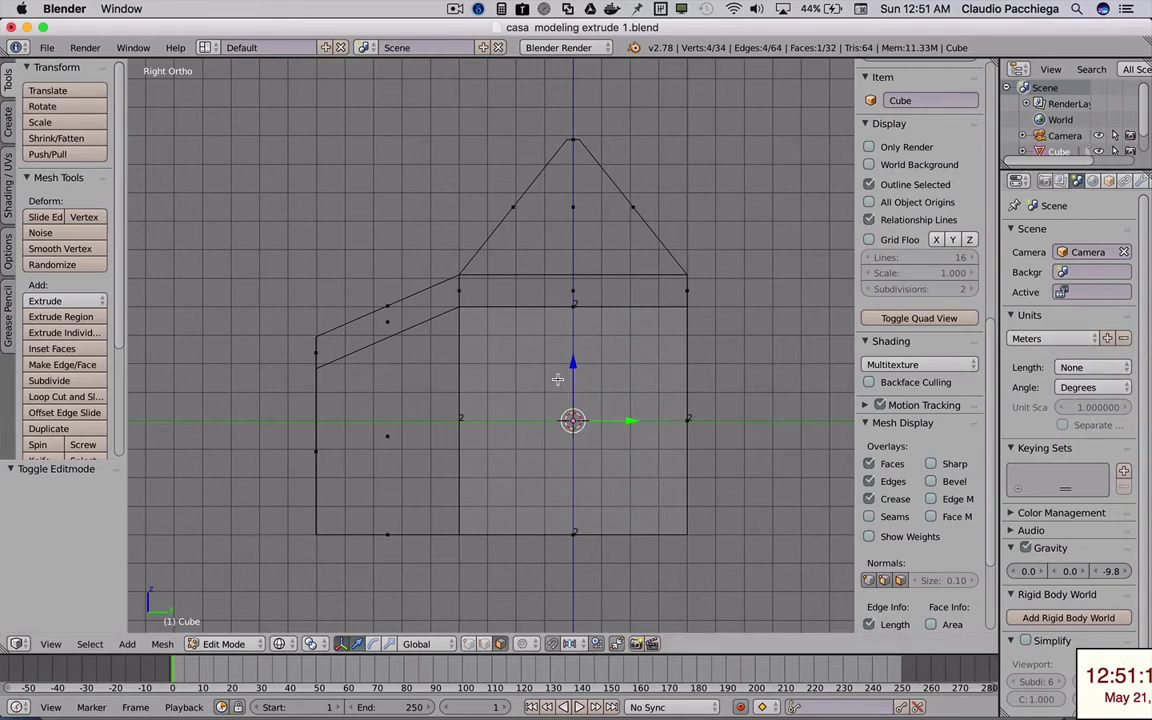
{"action": "mouse_move", "coordinate": [560, 318]}
{"action": "middle_mouse_down"}
{"action": "mouse_move", "coordinate": [560, 346]}
{"action": "mouse_move", "coordinate": [572, 336]}
{"action": "mouse_move", "coordinate": [510, 311]}
{"action": "middle_mouse_up"}
{"action": "right_click", "coordinate": [552, 328]}
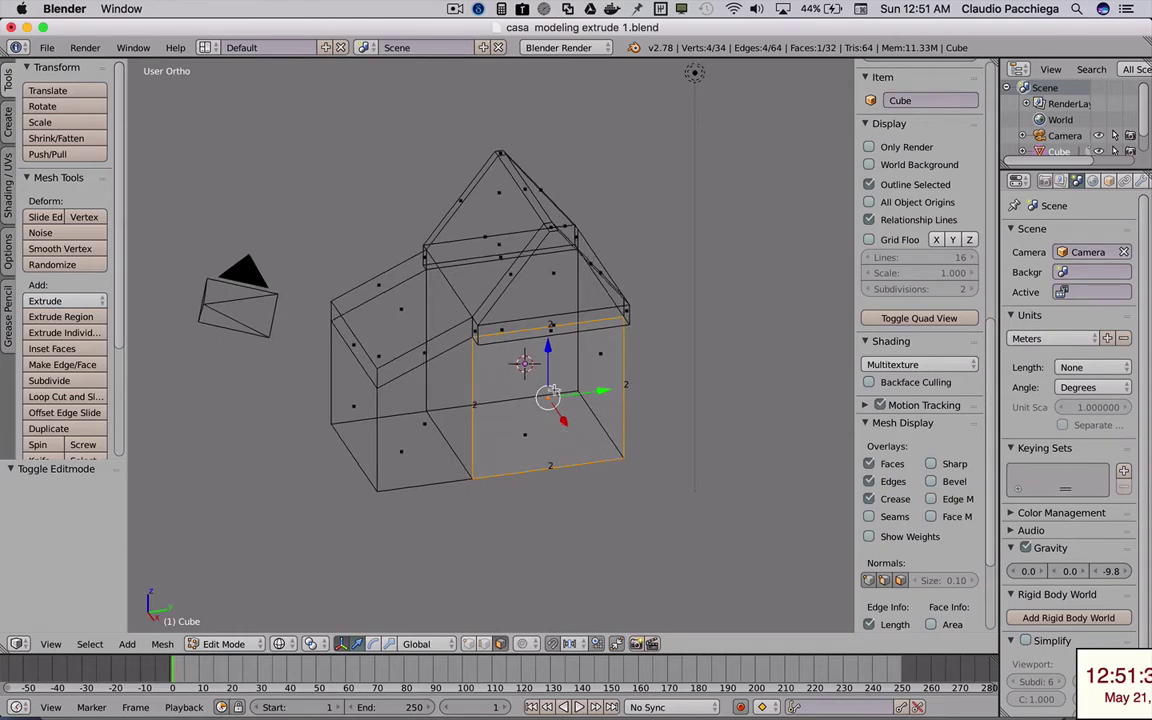
{"action": "middle_click_drag", "start_coordinate": [547, 420], "coordinate": [541, 378]}
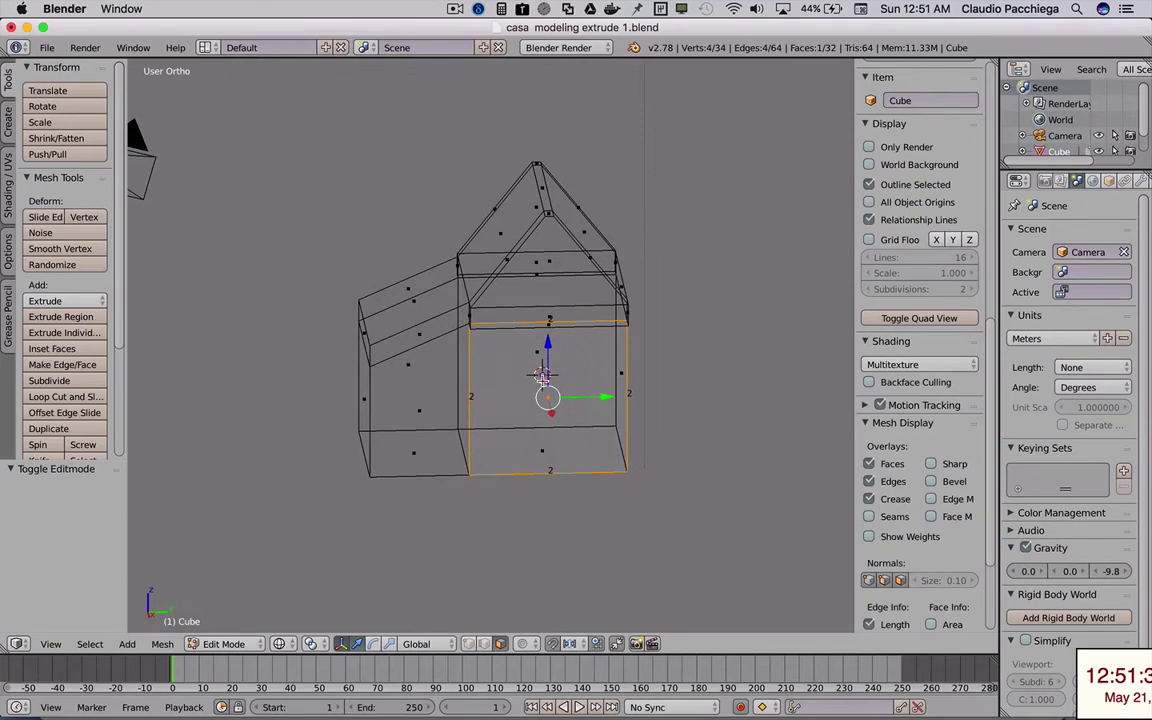
{"action": "key", "text": "KP_5"}
{"action": "key", "text": "KP_5"}
{"action": "key", "text": "KP_3"}
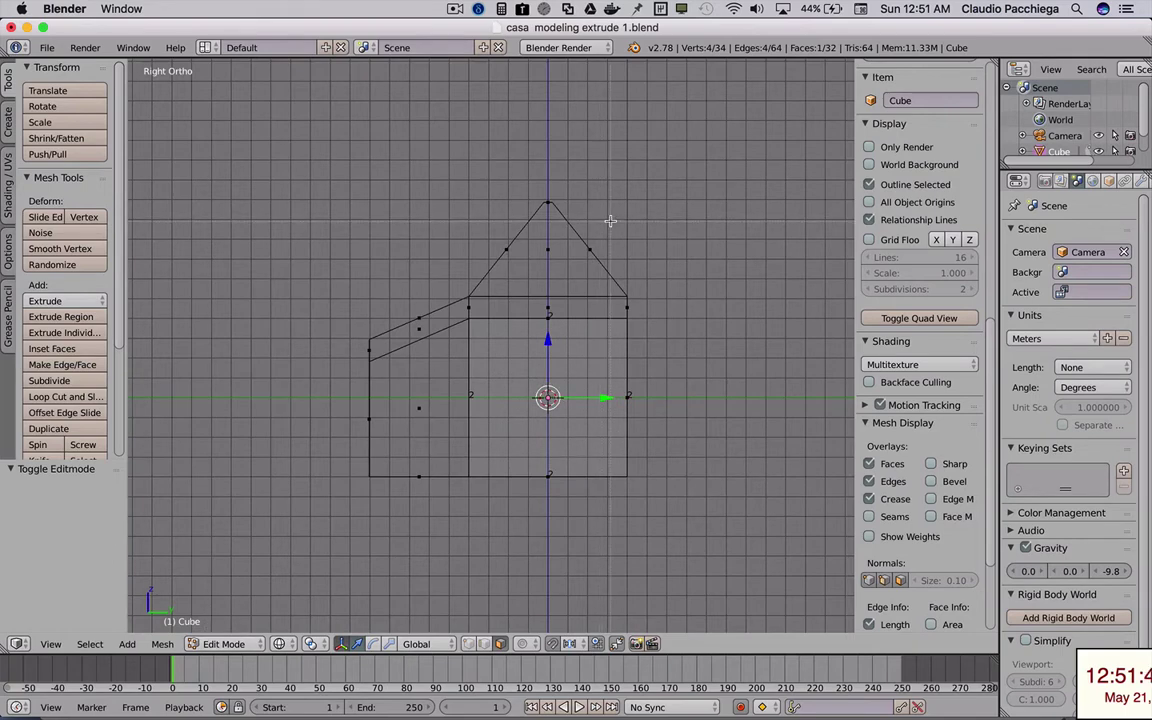
{"action": "left_click_drag", "start_coordinate": [604, 220], "coordinate": [663, 502]}
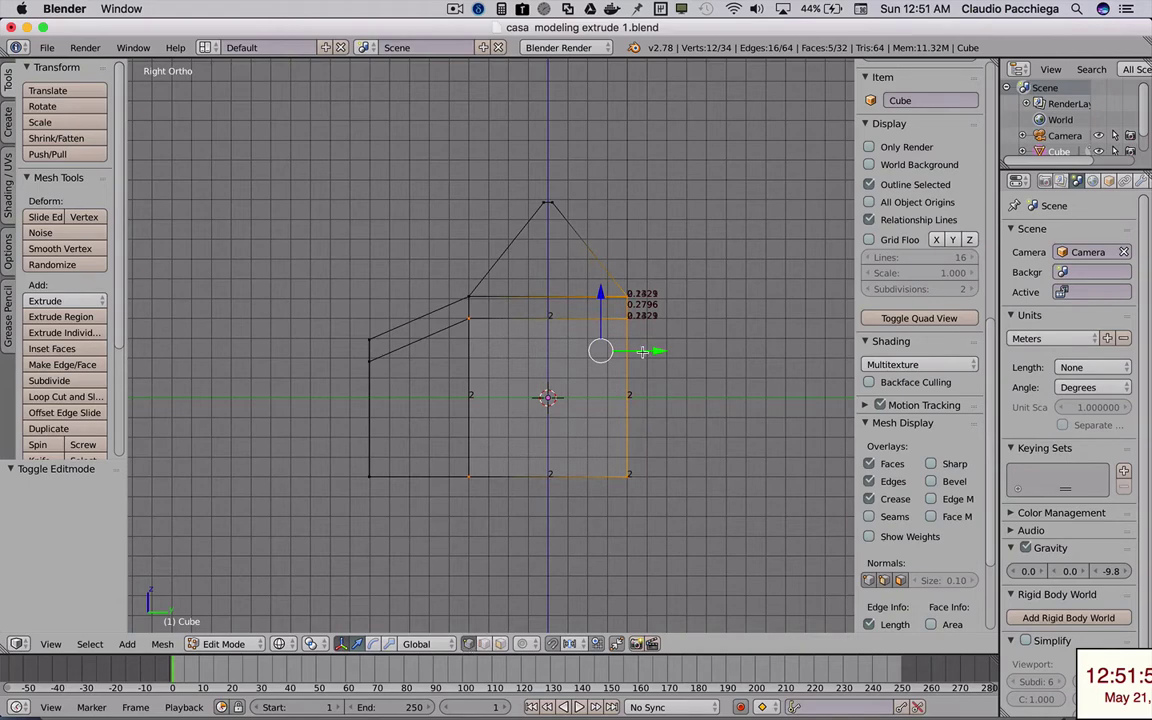
- Move the right wall vertices outward along Y to widen the house
{"action": "key", "text": "a"}
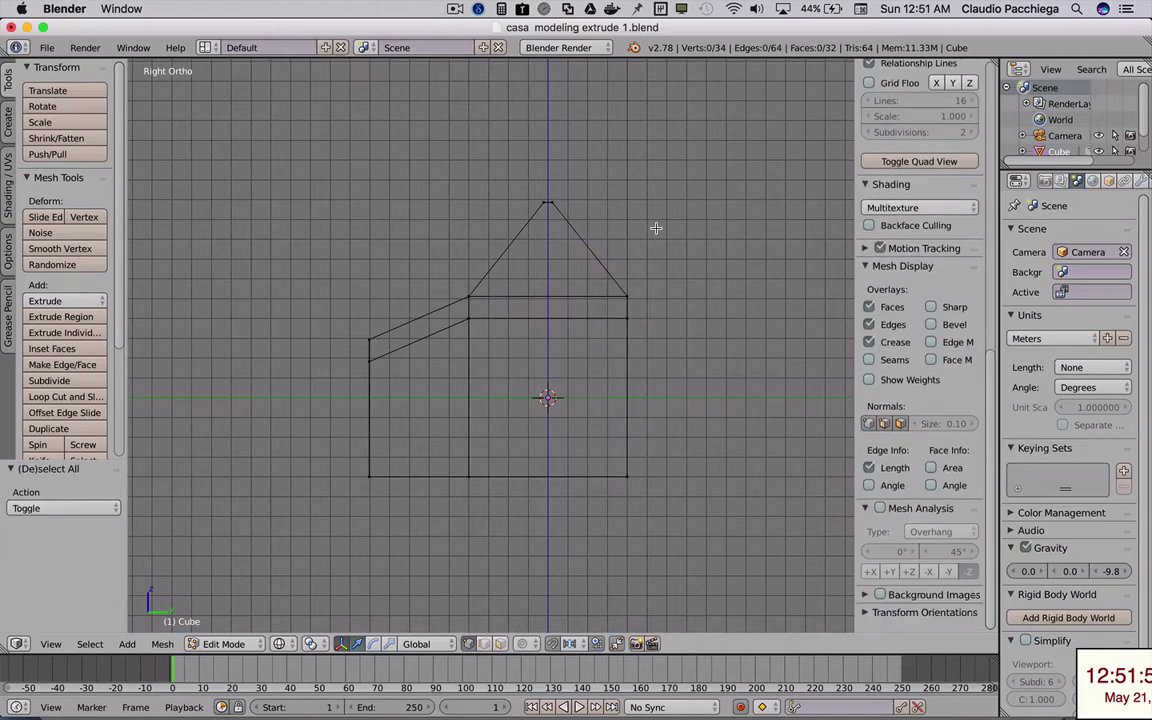
{"action": "key", "text": "b"}
{"action": "left_click_drag", "start_coordinate": [594, 183], "coordinate": [657, 535]}
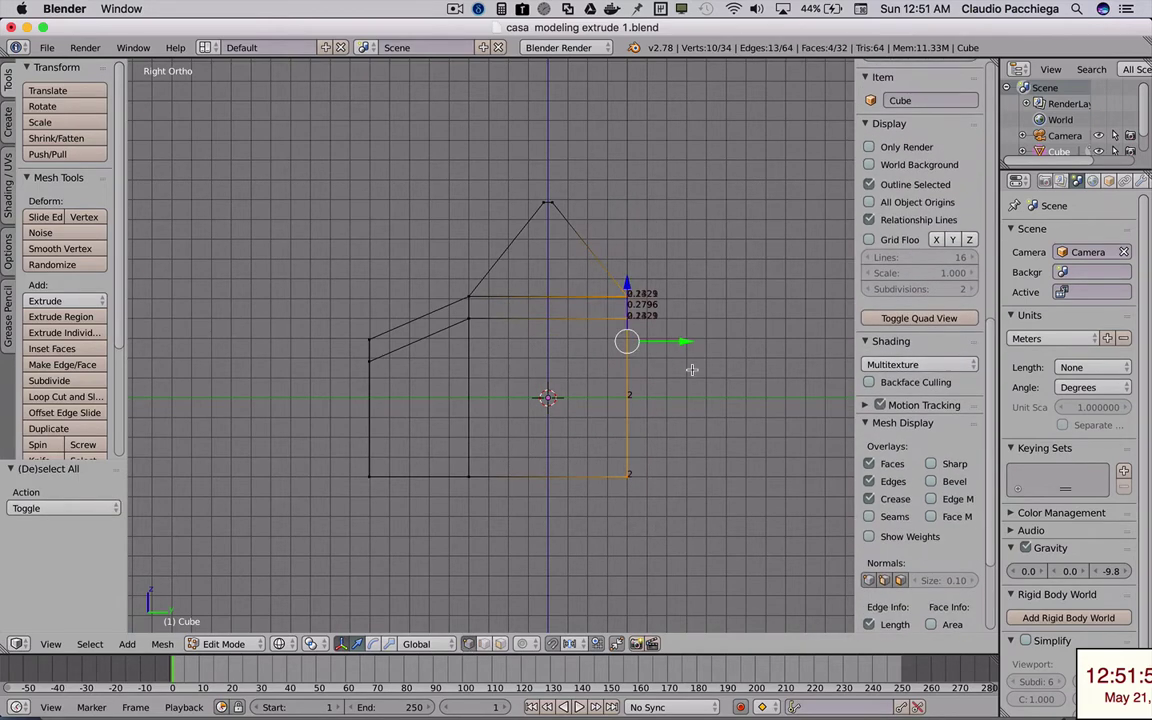
{"action": "key", "text": "g"}
{"action": "key", "text": "y"}
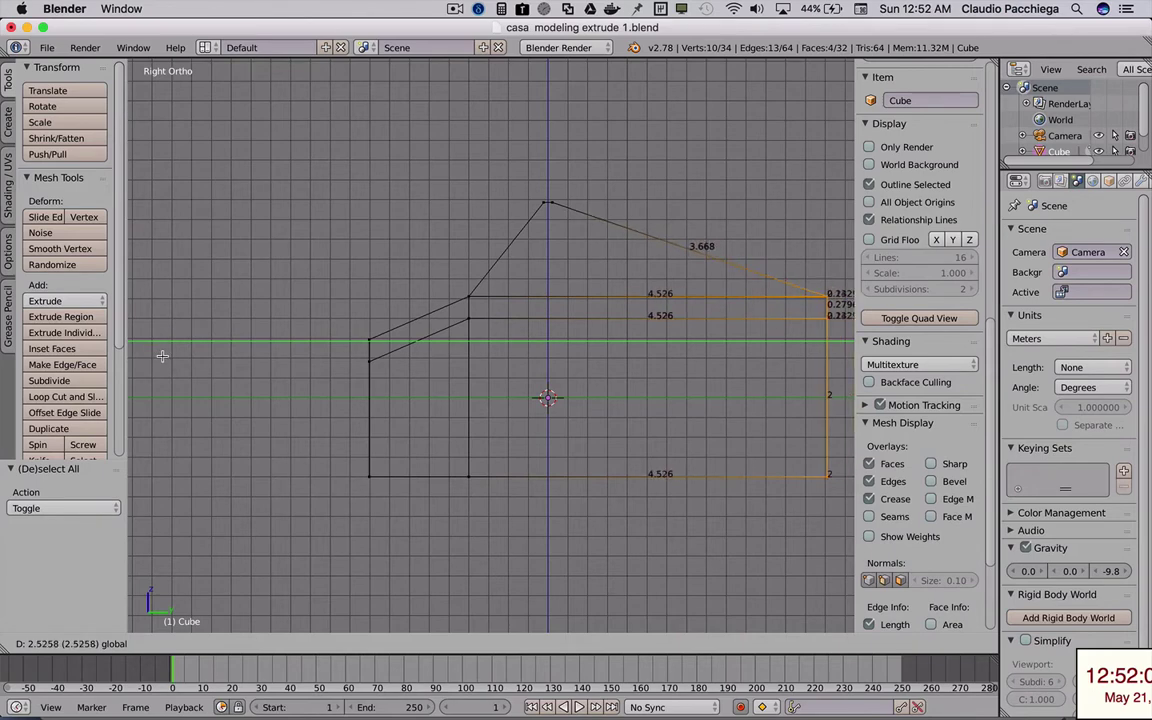
{"action": "left_click", "coordinate": [160, 356]}
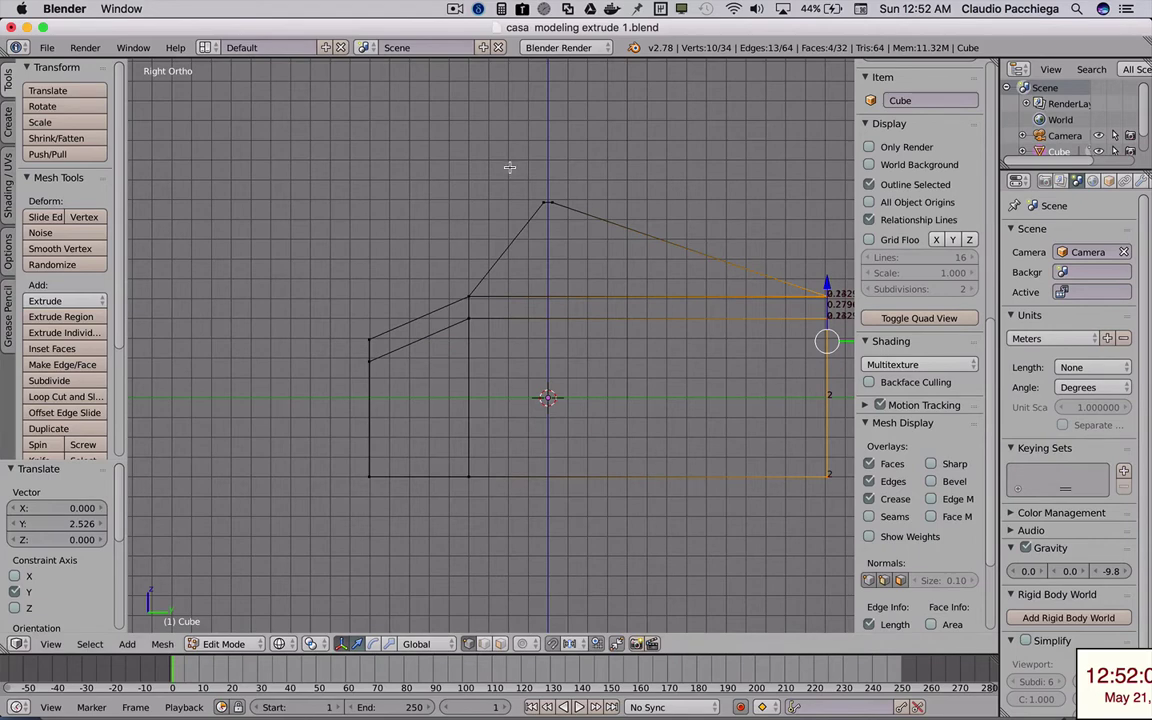
- Slide the roof apex along Y to sit over the widened house's middle
{"action": "key", "text": "a"}
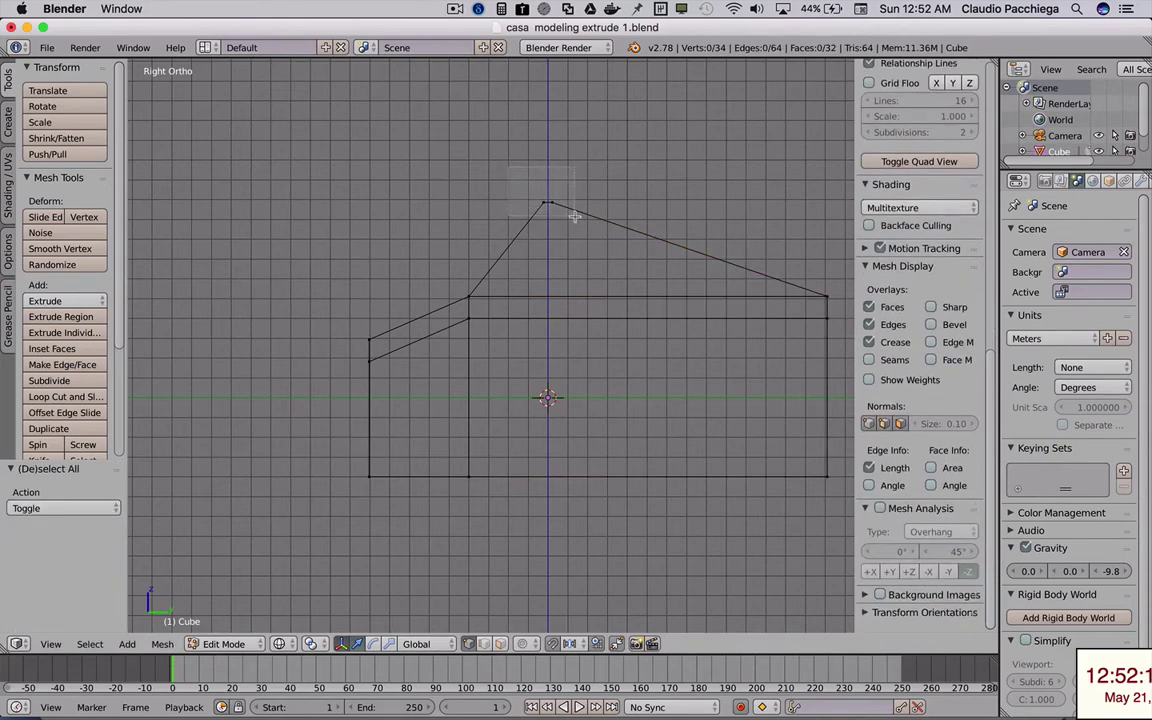
{"action": "left_click_drag", "start_coordinate": [575, 217], "coordinate": [576, 216]}
{"action": "key", "text": "g"}
{"action": "key", "text": "y"}
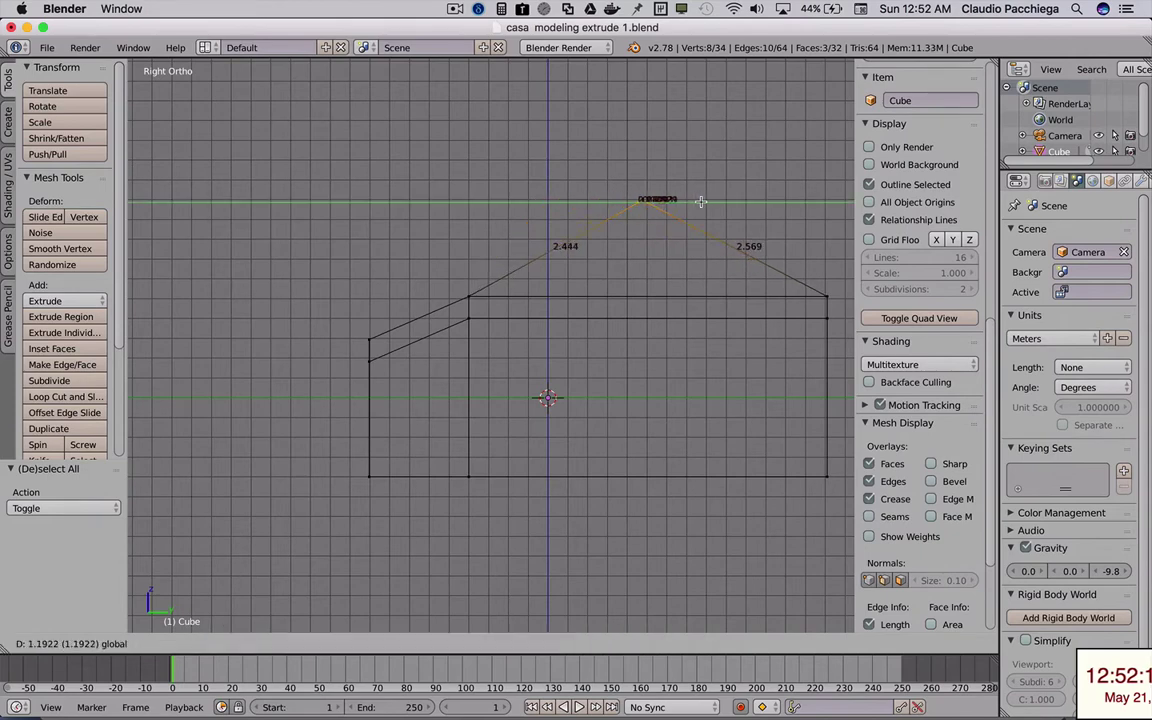
{"action": "left_click", "coordinate": [701, 202]}
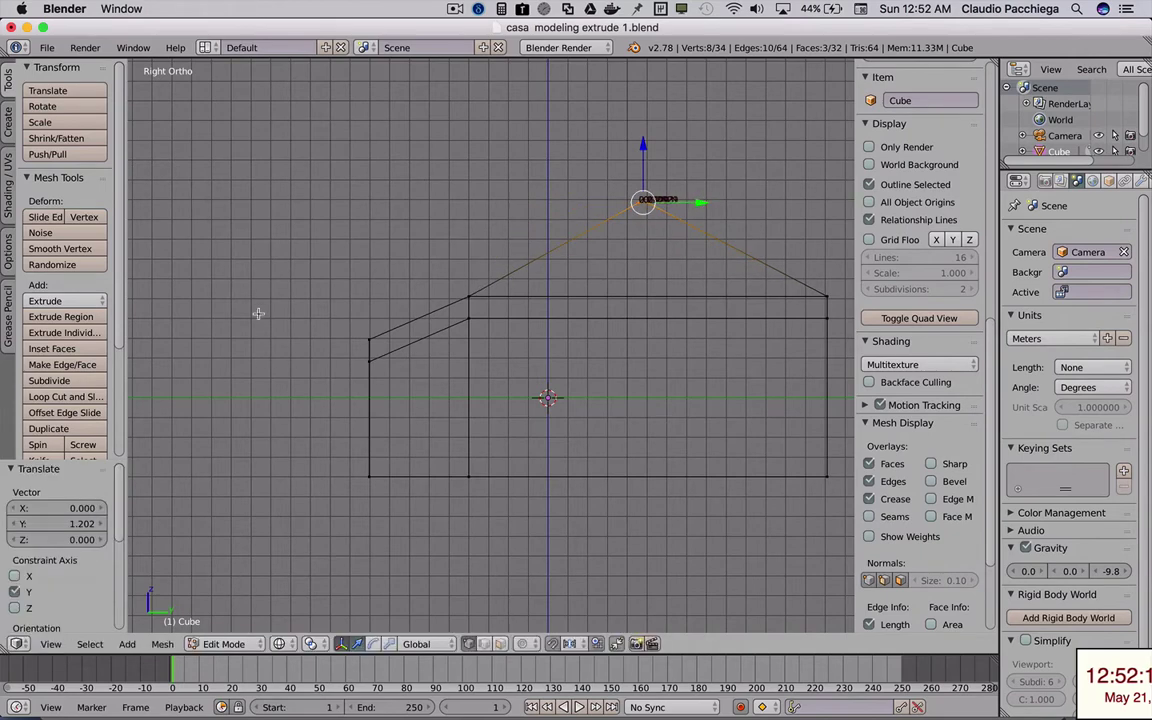
- Push the left wall vertices outward along Y
{"action": "key", "text": "a"}
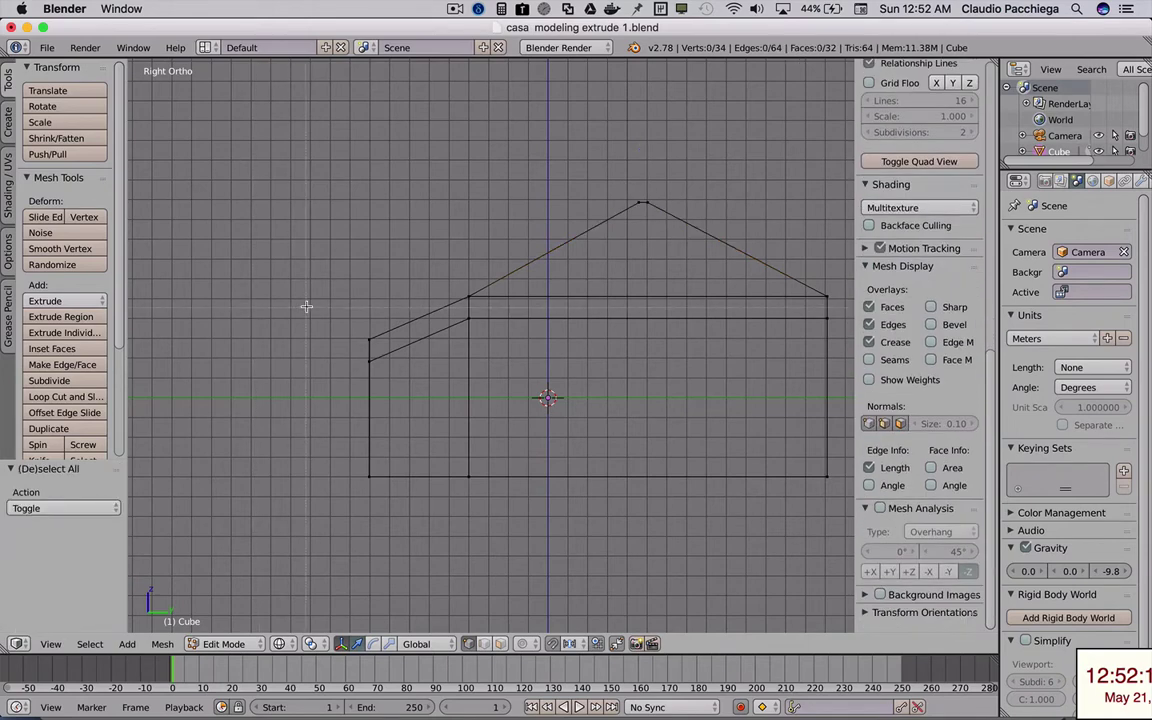
{"action": "key", "text": "b"}
{"action": "left_click_drag", "start_coordinate": [334, 295], "coordinate": [395, 502]}
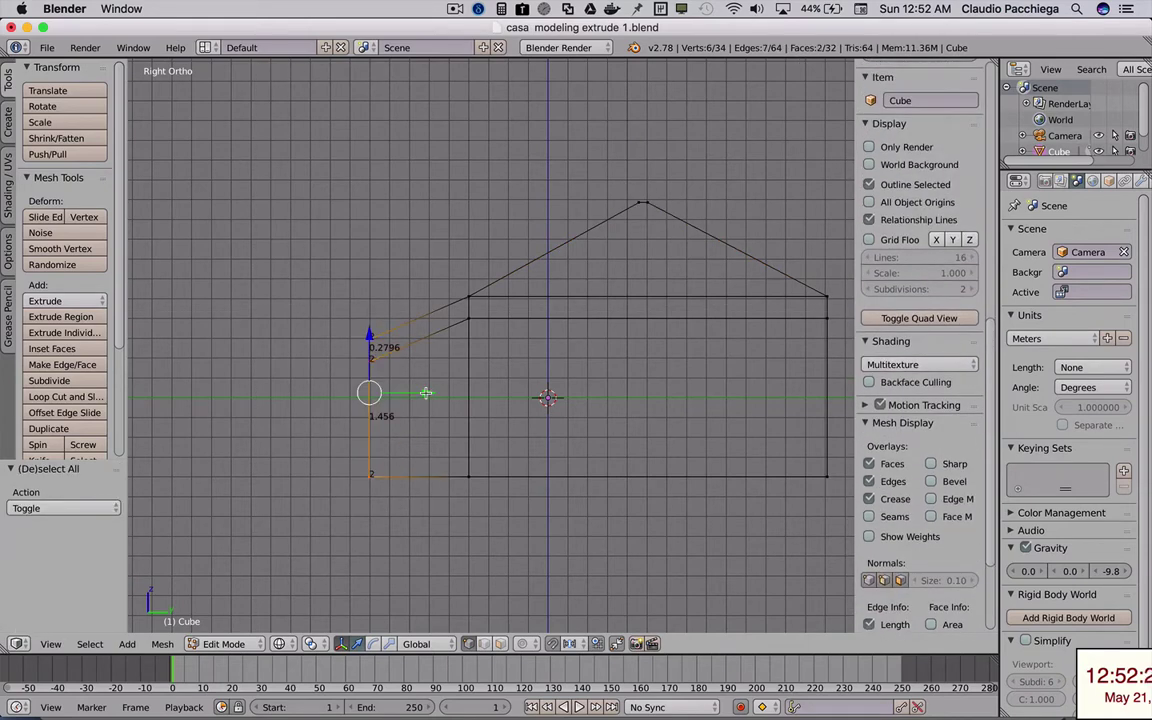
{"action": "key", "text": "g"}
{"action": "key", "text": "y"}
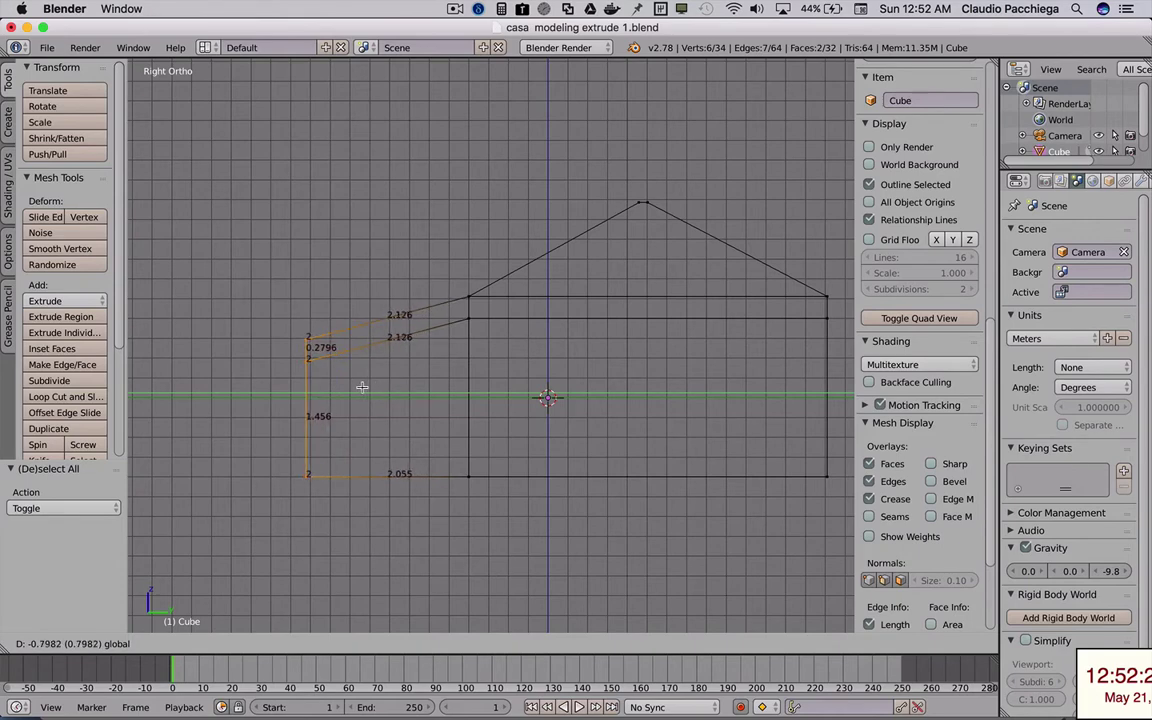
{"action": "left_click", "coordinate": [357, 388]}
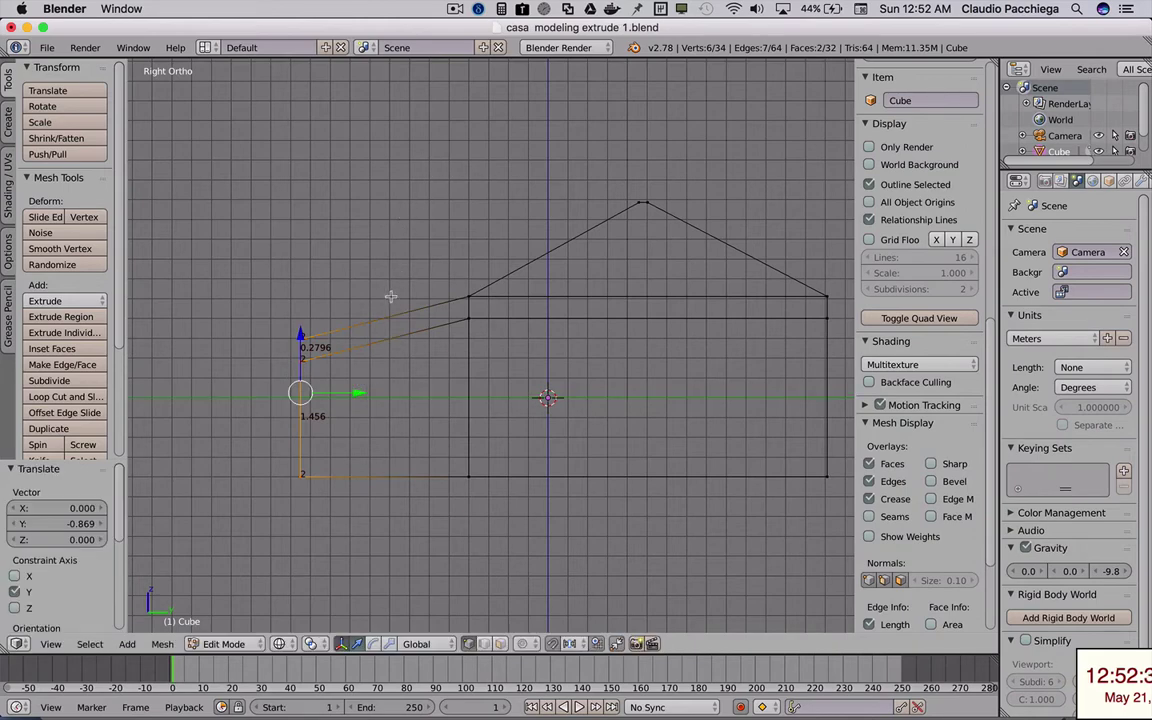
- Raise the roof and the band beneath it 1.566 along Z
{"action": "key", "text": "a"}
{"action": "key", "text": "b"}
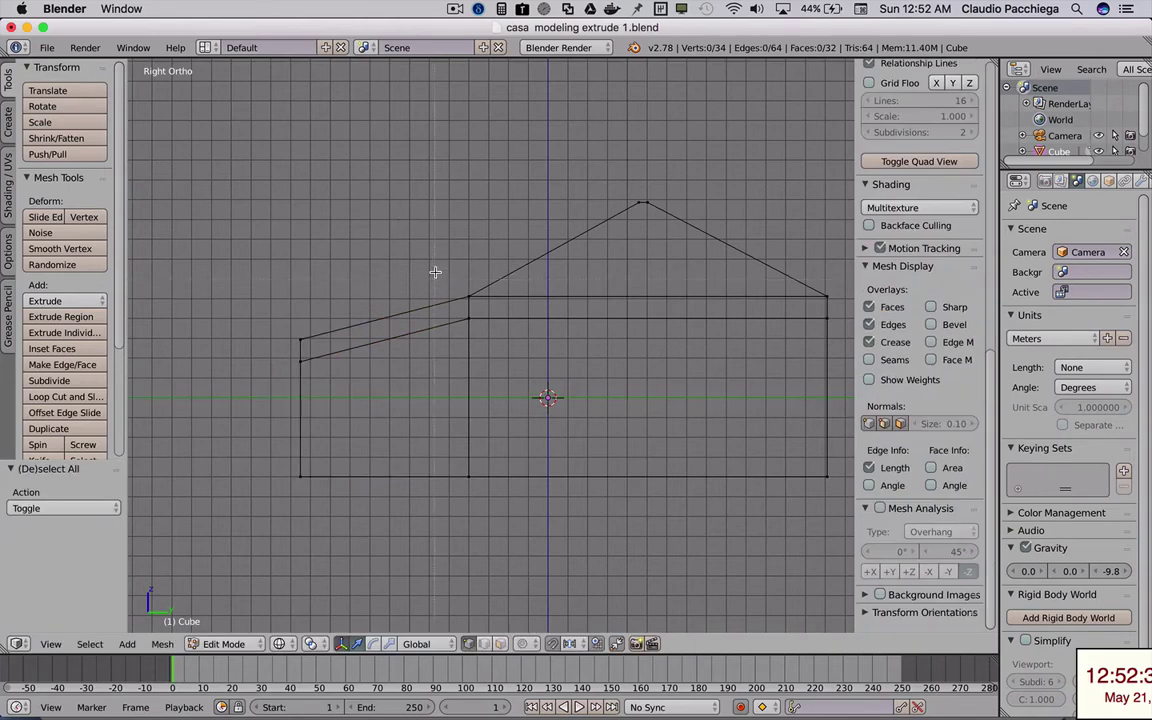
{"action": "mouse_move", "coordinate": [423, 152]}
{"action": "left_mouse_down"}
{"action": "mouse_move", "coordinate": [686, 402]}
{"action": "mouse_move", "coordinate": [762, 341]}
{"action": "left_mouse_up"}
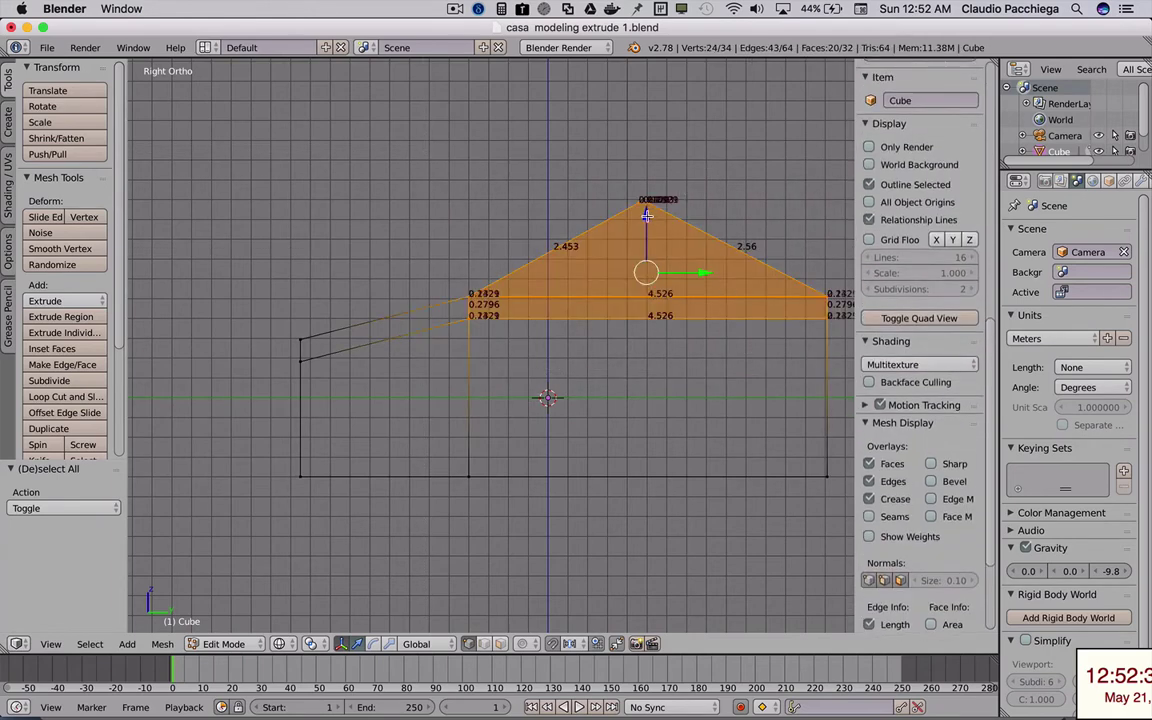
{"action": "key", "text": "g"}
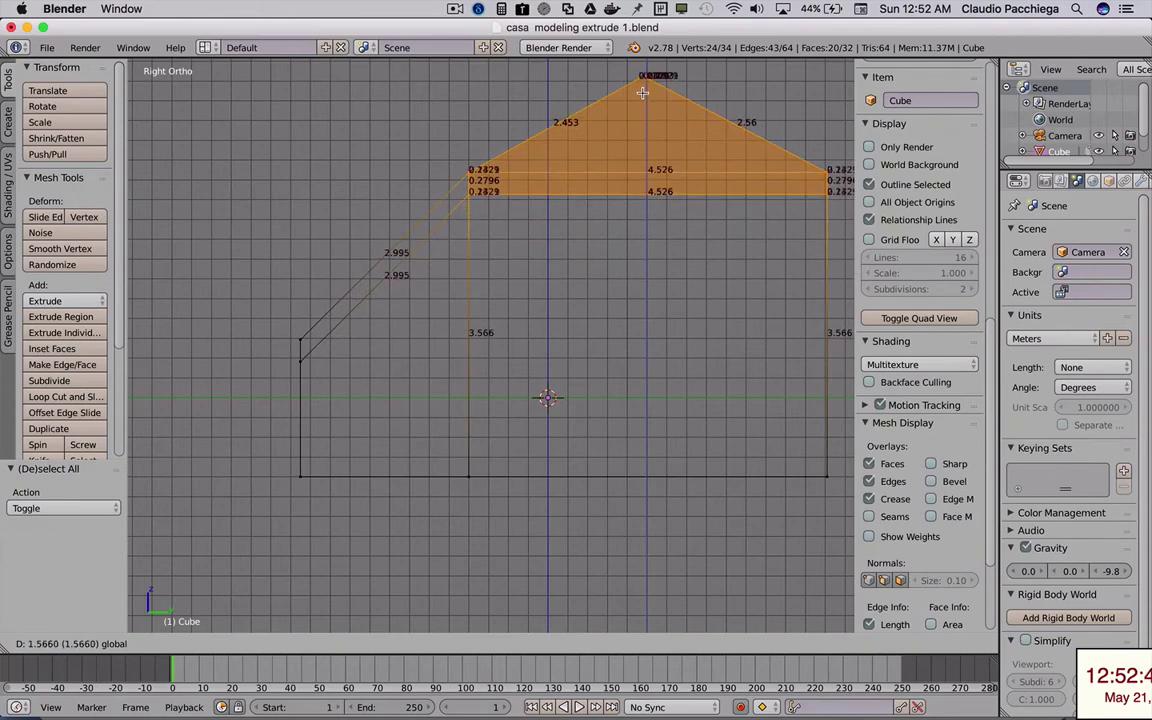
{"action": "left_click", "coordinate": [642, 93]}
{"action": "scroll", "coordinate": [620, 268], "scroll_direction": "down", "scroll_amount": 1}
{"action": "scroll", "coordinate": [620, 268], "scroll_direction": "down", "scroll_amount": 1}
{"action": "scroll", "coordinate": [620, 268], "scroll_direction": "down", "scroll_amount": 1}
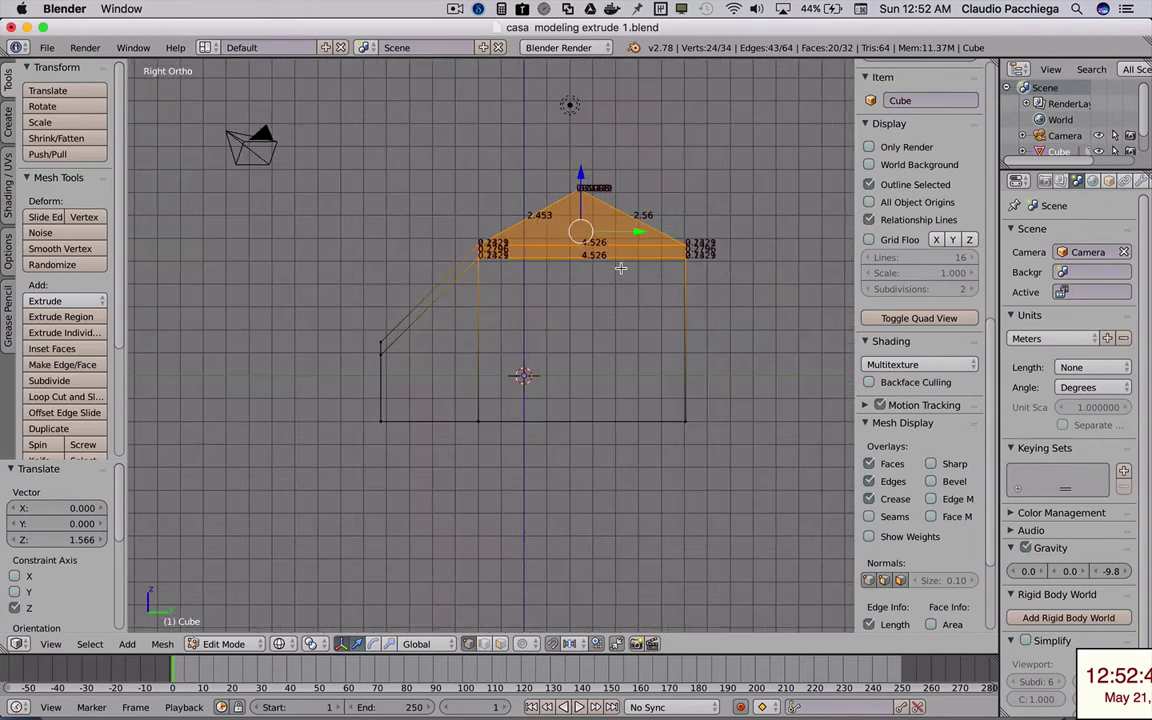
- Lift the roof's top vertex a further 0.855 to steepen the roof
{"action": "key", "text": "a"}
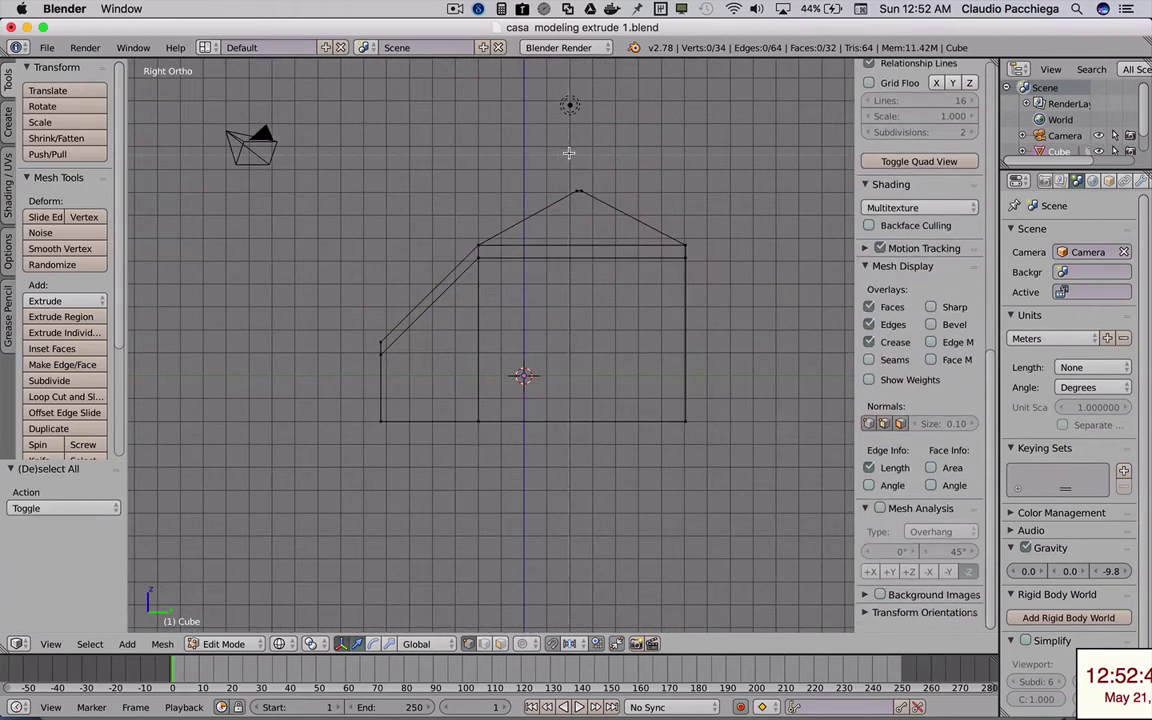
{"action": "right_click", "coordinate": [586, 186]}
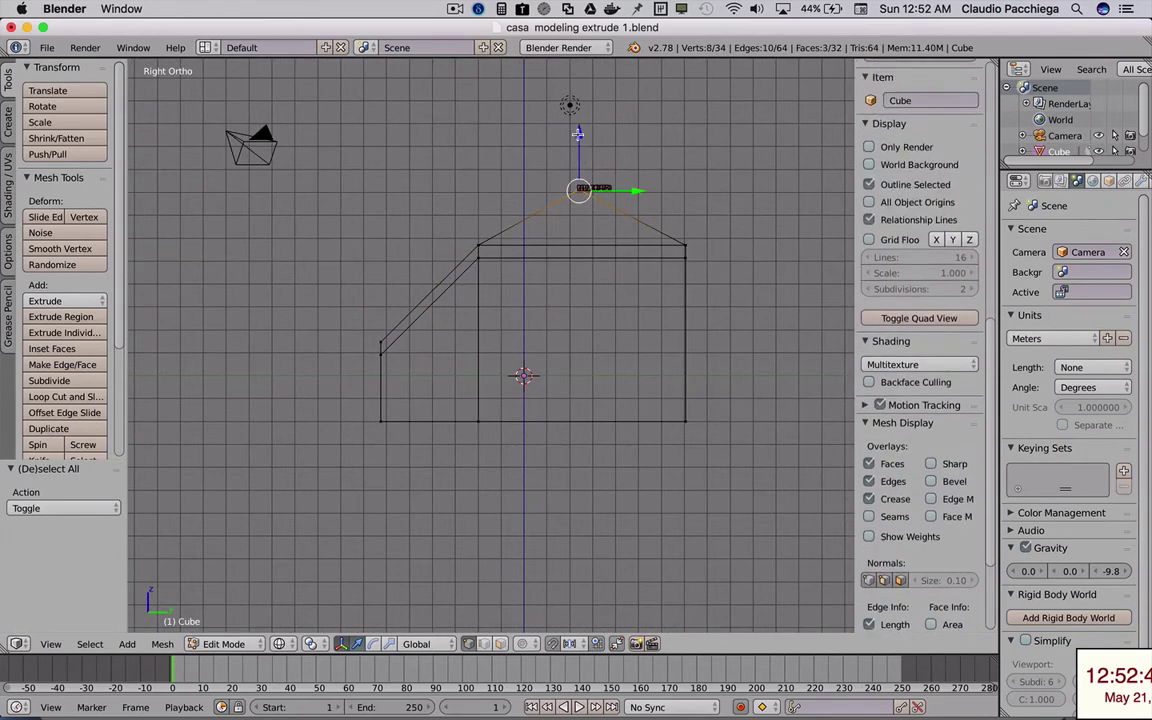
{"action": "key", "text": "g"}
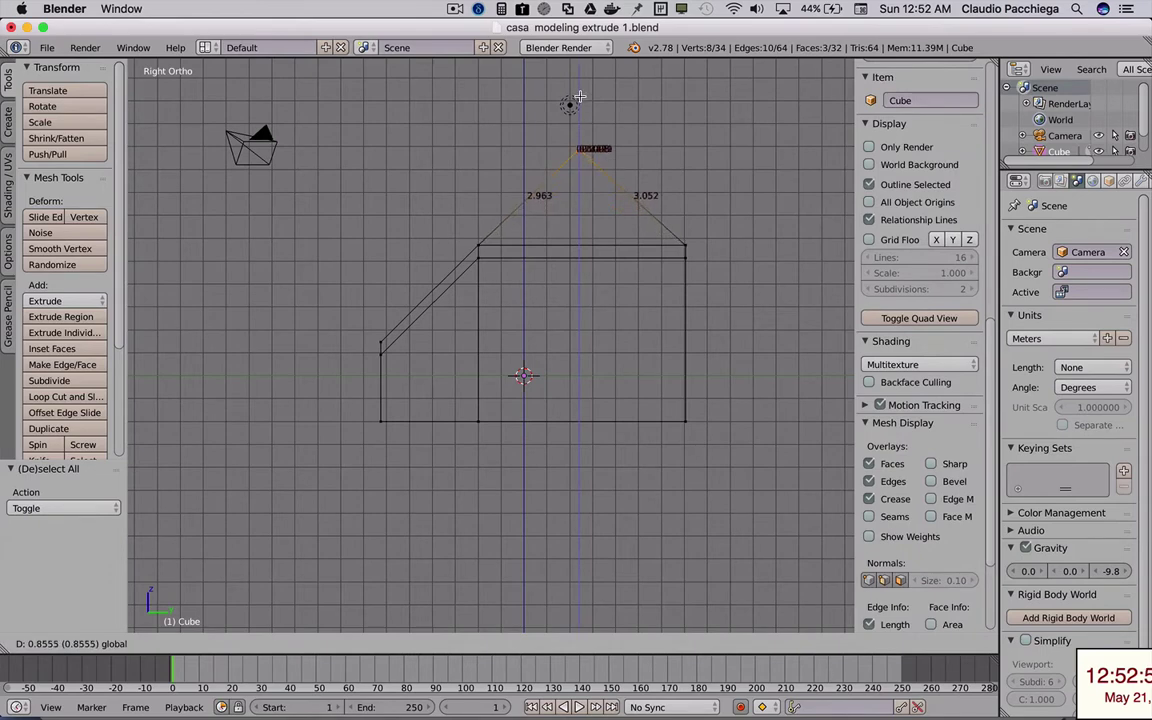
{"action": "left_click", "coordinate": [580, 97]}
{"action": "mouse_move", "coordinate": [540, 303]}
{"action": "middle_mouse_down"}
{"action": "mouse_move", "coordinate": [565, 323]}
{"action": "mouse_move", "coordinate": [500, 297]}
{"action": "middle_mouse_up"}
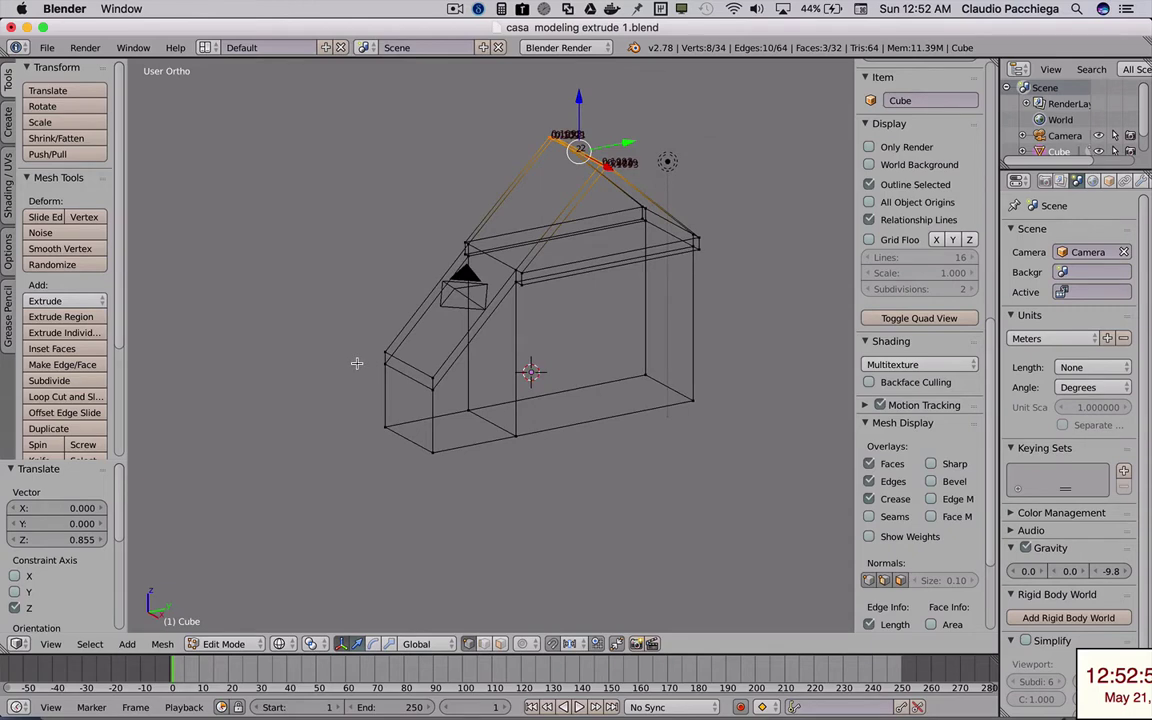
- Box-select the outer top edge of the left annex and move it
{"action": "key", "text": "a"}
{"action": "key", "text": "b"}
{"action": "left_click_drag", "start_coordinate": [351, 330], "coordinate": [447, 404]}
{"action": "key", "text": "g"}
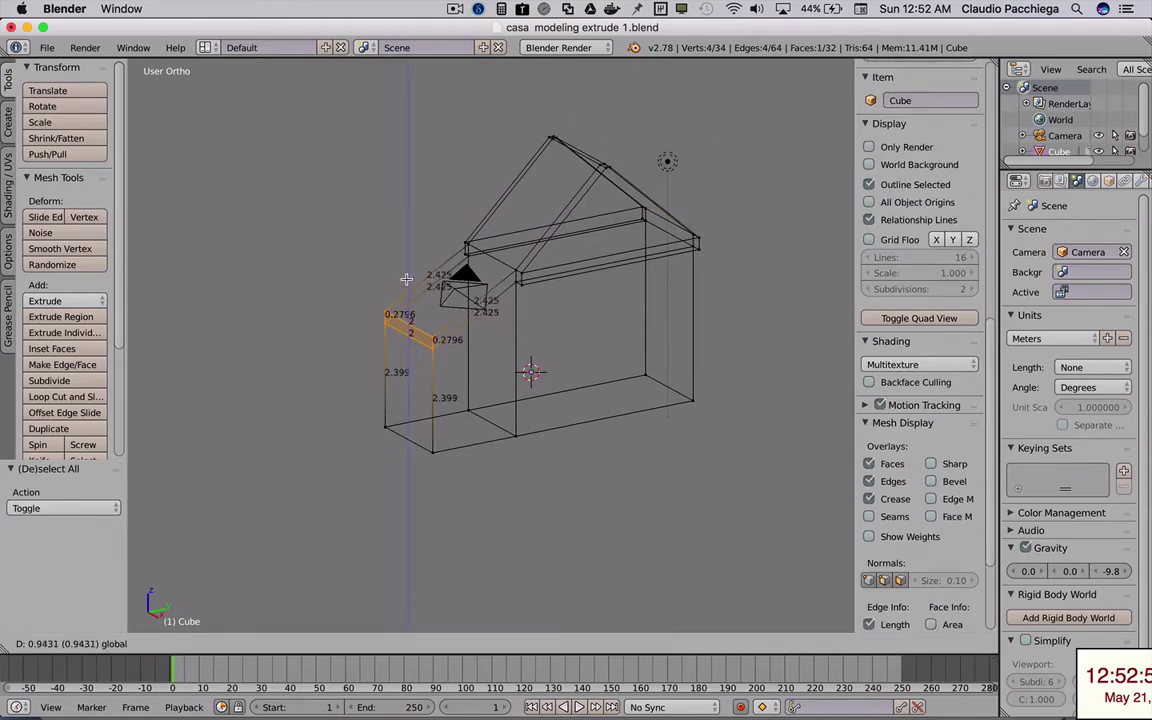
{"action": "left_click", "coordinate": [397, 345]}
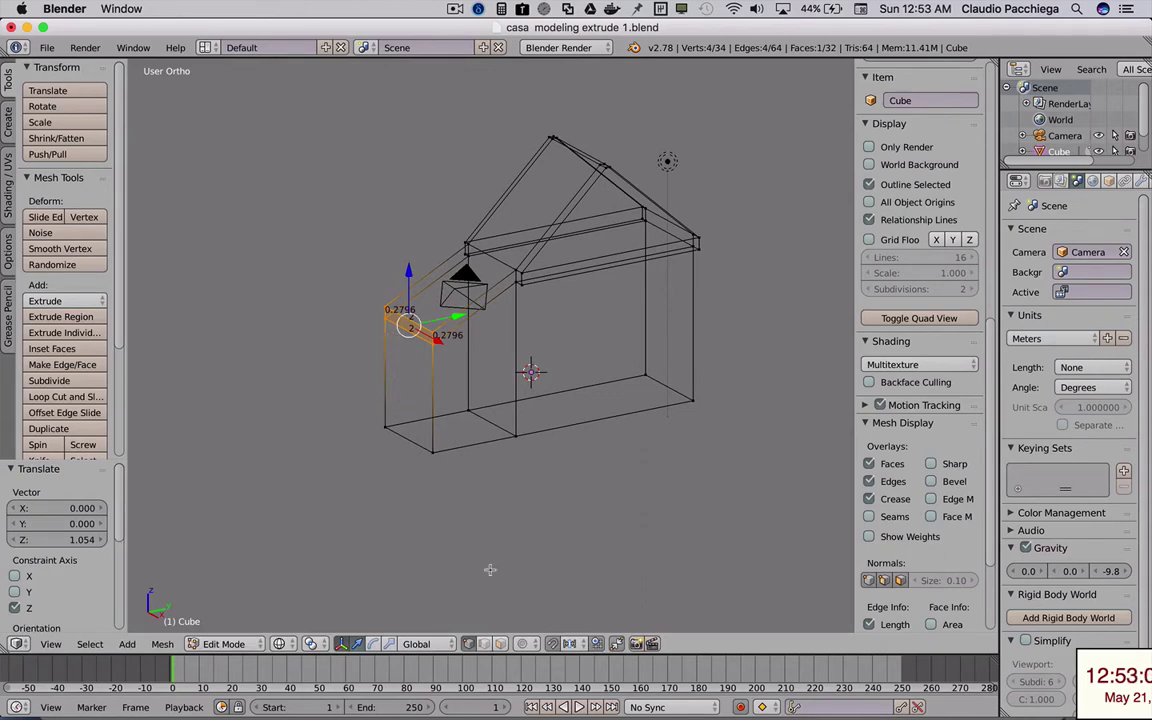
- With hidden faces selectable, slide the annex side faces -0.911 along Y, making the wing 3.037 long
{"action": "left_click", "coordinate": [501, 644]}
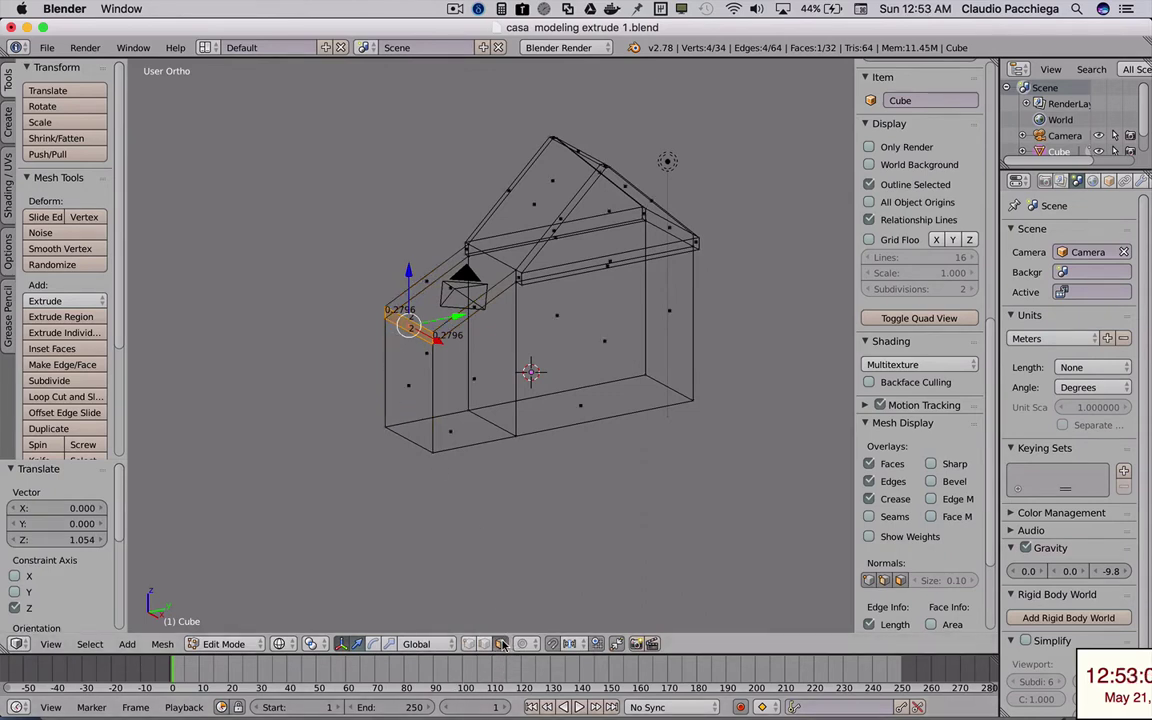
{"action": "left_click", "coordinate": [413, 392], "text": "shift"}
{"action": "left_click_drag", "start_coordinate": [459, 353], "coordinate": [410, 357]}
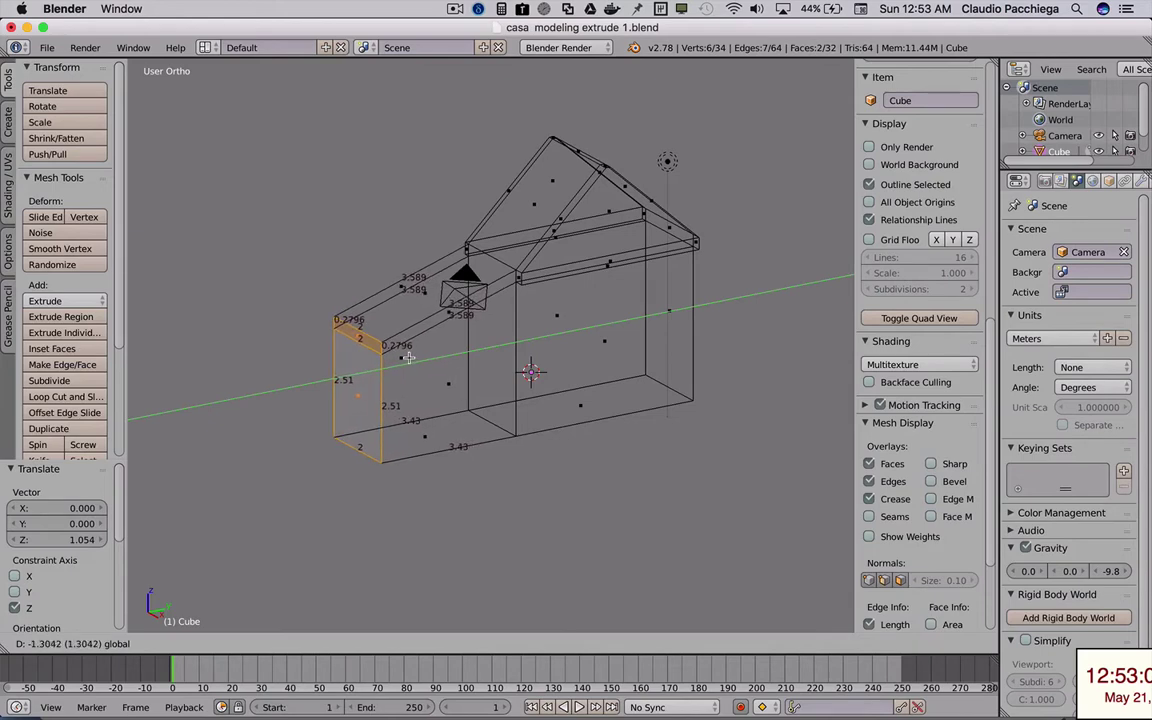
{"action": "left_click_drag", "start_coordinate": [410, 357], "coordinate": [494, 357]}
{"action": "middle_click_drag", "start_coordinate": [494, 357], "coordinate": [502, 299]}
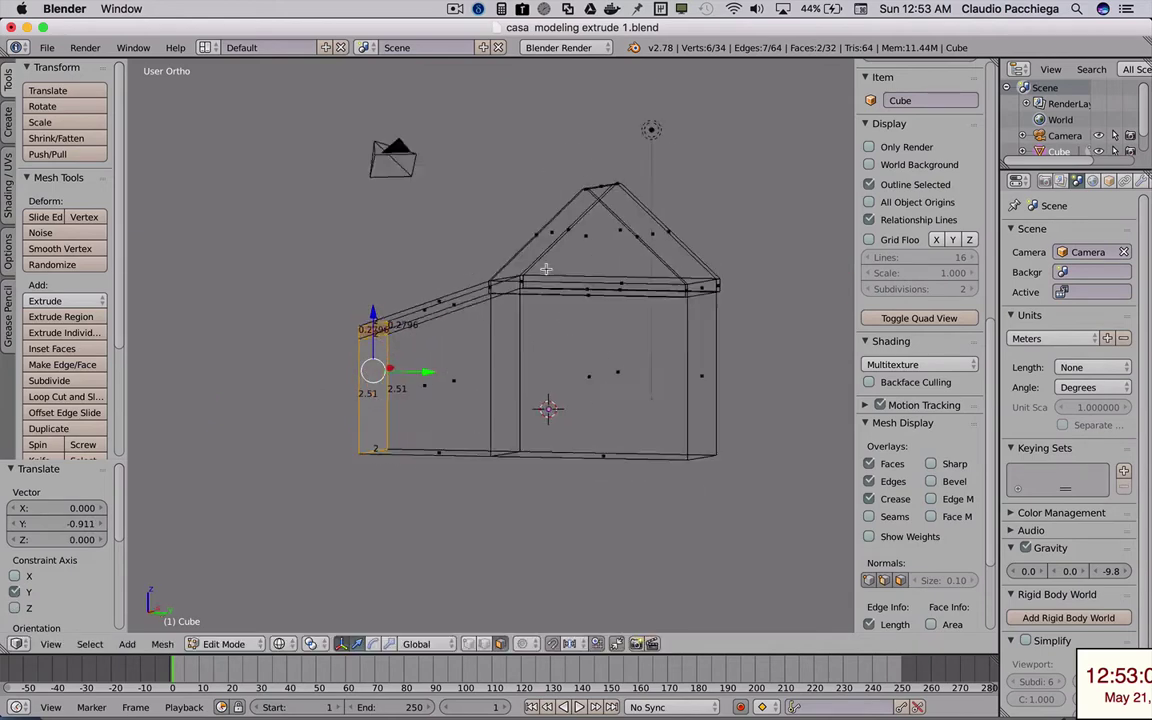
{"action": "mouse_move", "coordinate": [522, 303]}
{"action": "middle_mouse_down"}
{"action": "mouse_move", "coordinate": [540, 247]}
{"action": "mouse_move", "coordinate": [488, 223]}
{"action": "middle_mouse_up"}
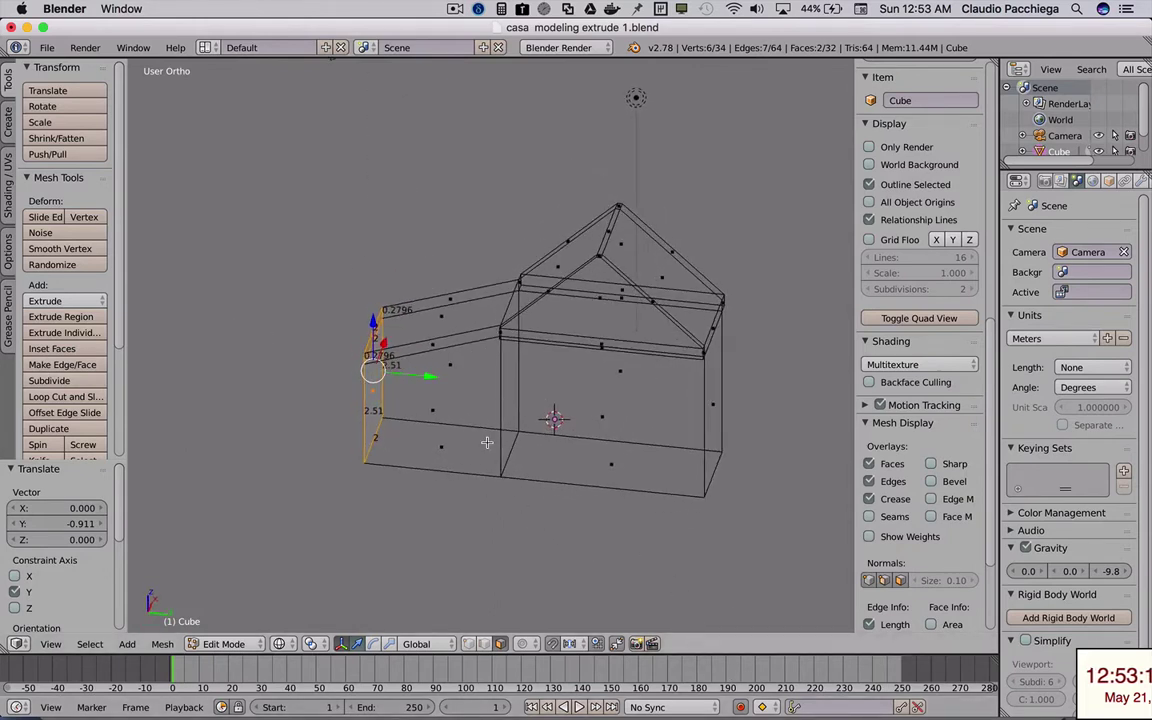
- Select the annex's front face and inspect the wing from several angles, including Right Ortho
{"action": "right_click", "coordinate": [459, 424]}
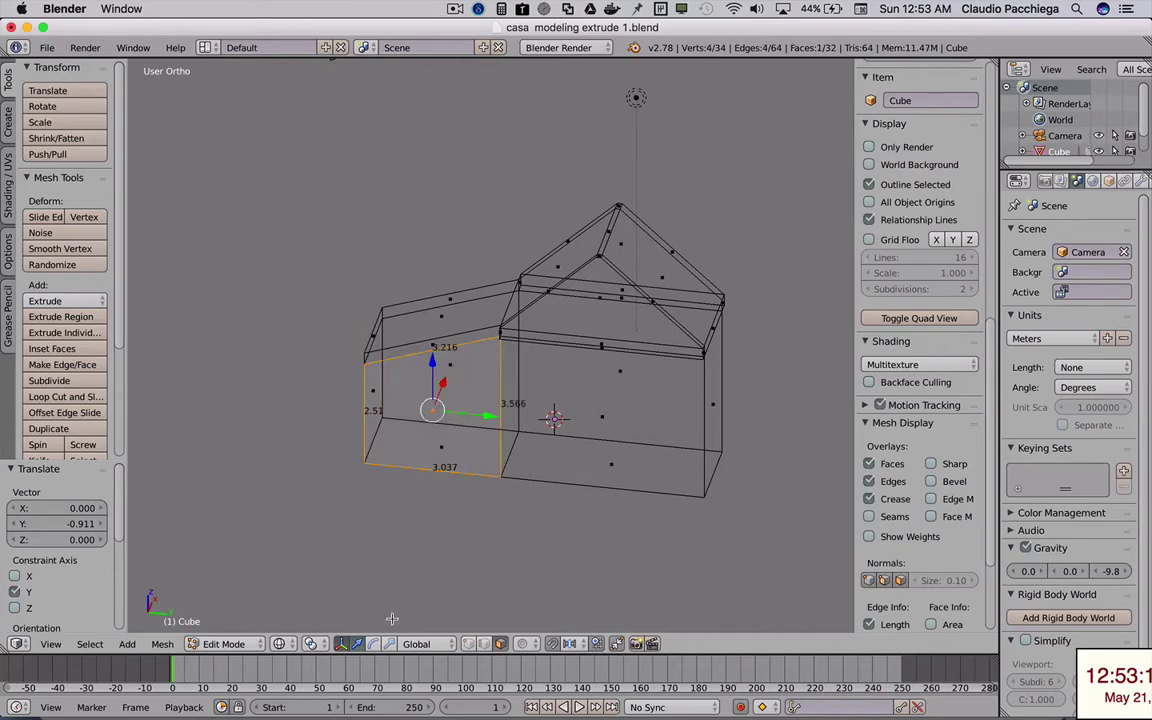
{"action": "key", "text": "ctrl+tab"}
{"action": "mouse_move", "coordinate": [541, 377]}
{"action": "middle_mouse_down"}
{"action": "mouse_move", "coordinate": [571, 456]}
{"action": "mouse_move", "coordinate": [521, 412]}
{"action": "middle_mouse_up"}
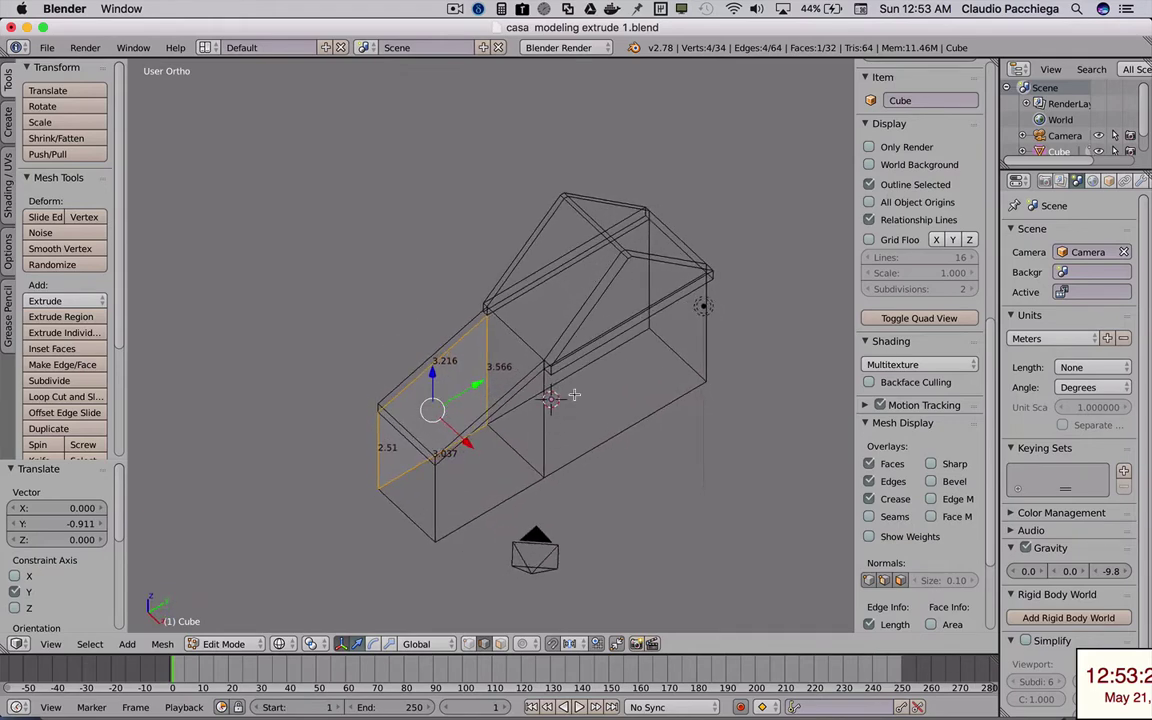
{"action": "mouse_move", "coordinate": [512, 277]}
{"action": "middle_mouse_down"}
{"action": "mouse_move", "coordinate": [566, 342]}
{"action": "mouse_move", "coordinate": [588, 349]}
{"action": "mouse_move", "coordinate": [552, 363]}
{"action": "mouse_move", "coordinate": [551, 381]}
{"action": "middle_mouse_up"}
{"action": "key", "text": "KP_3"}
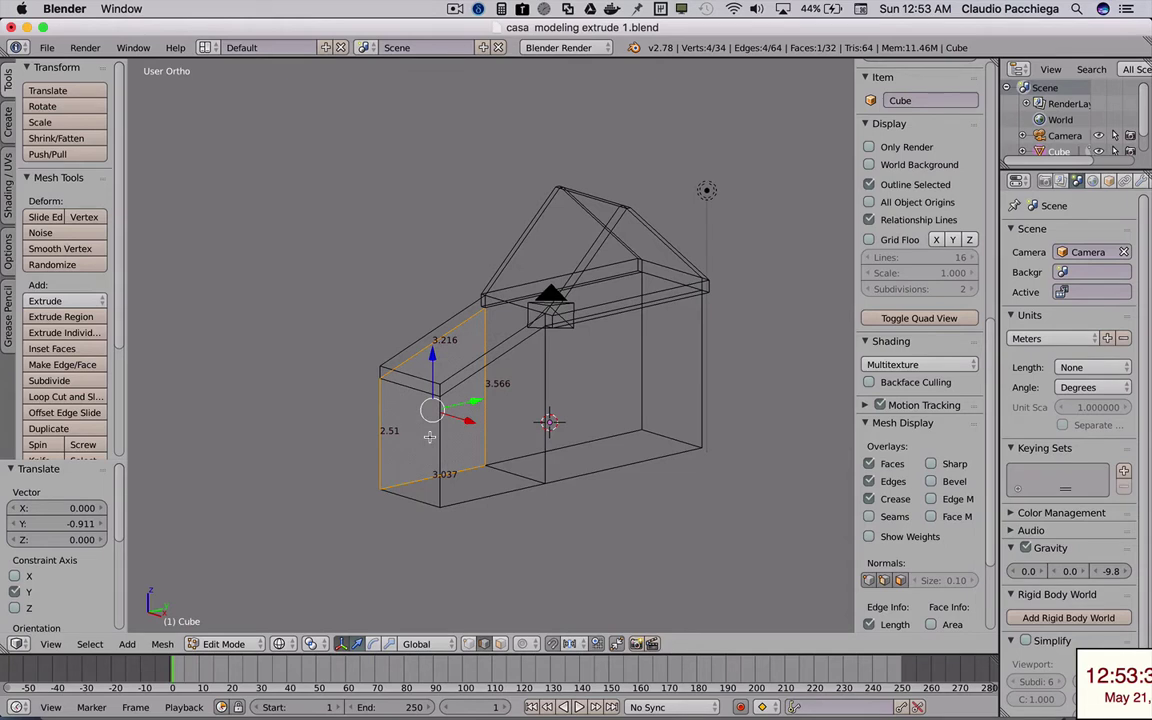
{"action": "middle_click_drag", "start_coordinate": [455, 434], "coordinate": [500, 438]}
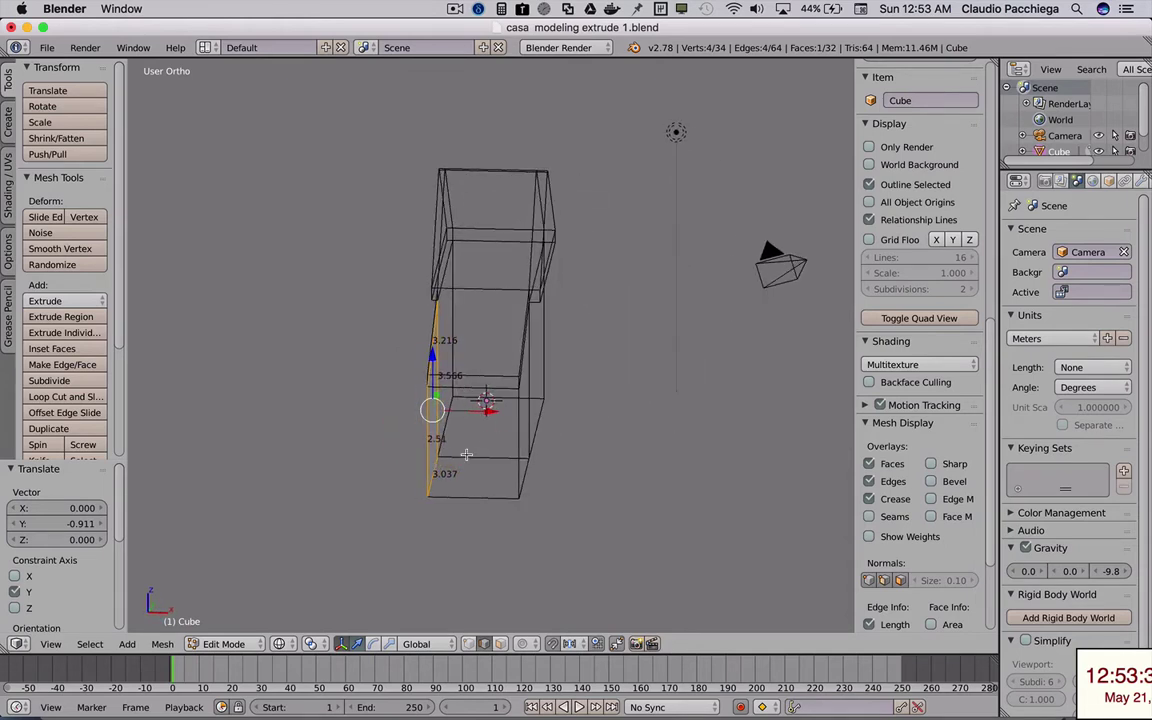
- Move the house's left-end vertices -5.184 along X
{"action": "key", "text": "a"}
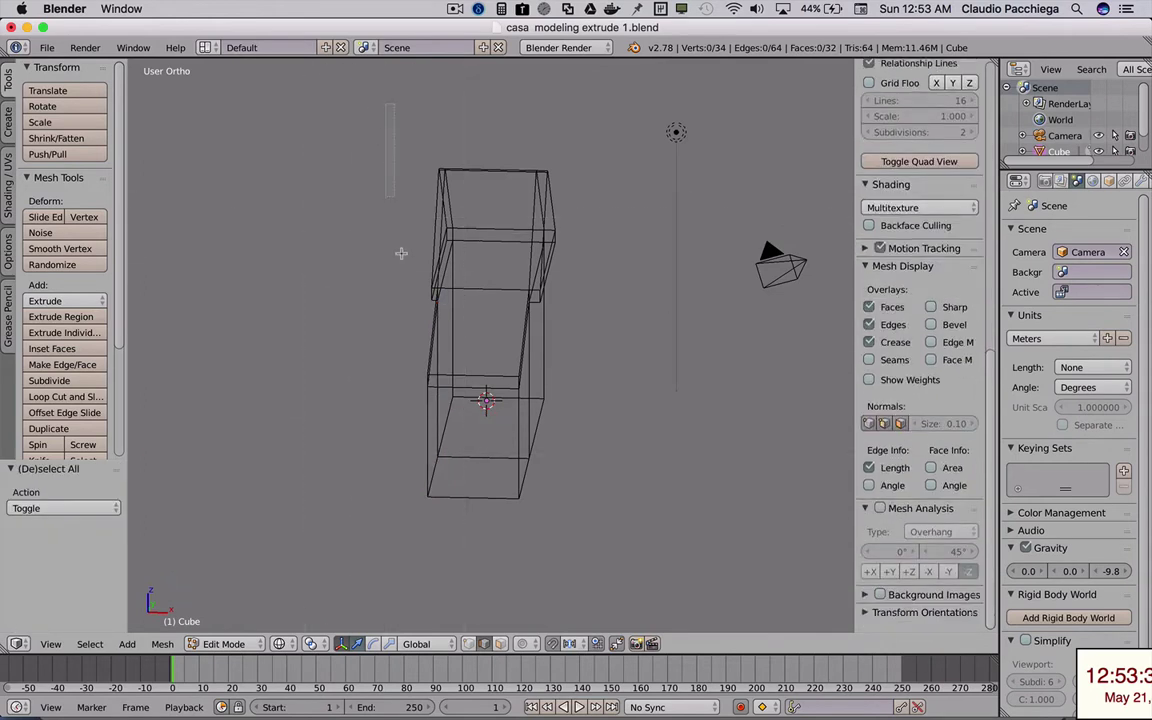
{"action": "left_click_drag", "start_coordinate": [401, 253], "coordinate": [478, 540]}
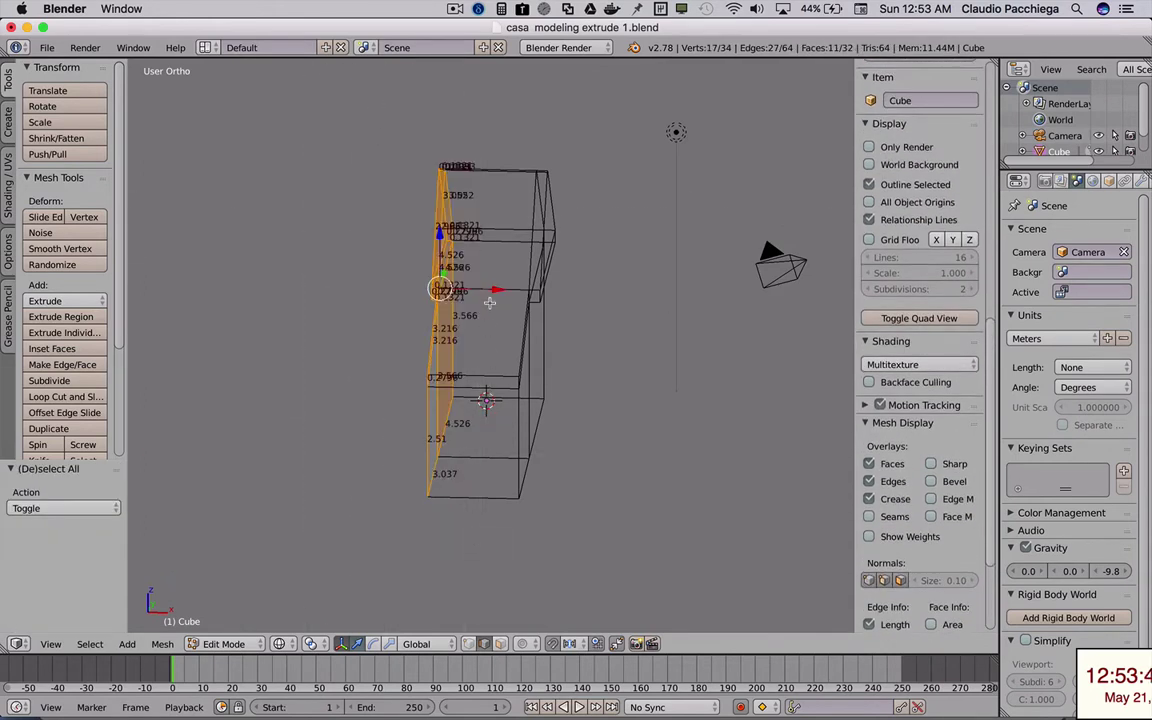
{"action": "left_click_drag", "start_coordinate": [494, 290], "coordinate": [257, 282]}
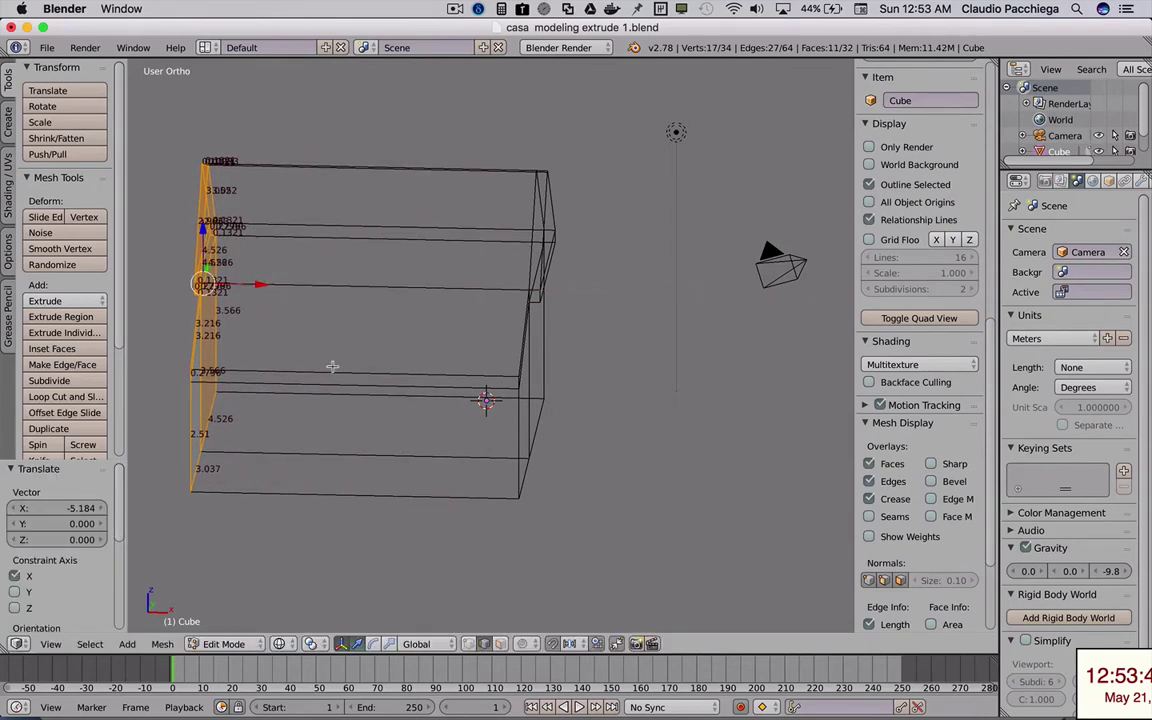
{"action": "mouse_move", "coordinate": [329, 363]}
{"action": "middle_mouse_down"}
{"action": "mouse_move", "coordinate": [350, 334]}
{"action": "mouse_move", "coordinate": [404, 352]}
{"action": "mouse_move", "coordinate": [308, 358]}
{"action": "mouse_move", "coordinate": [429, 376]}
{"action": "middle_mouse_up"}
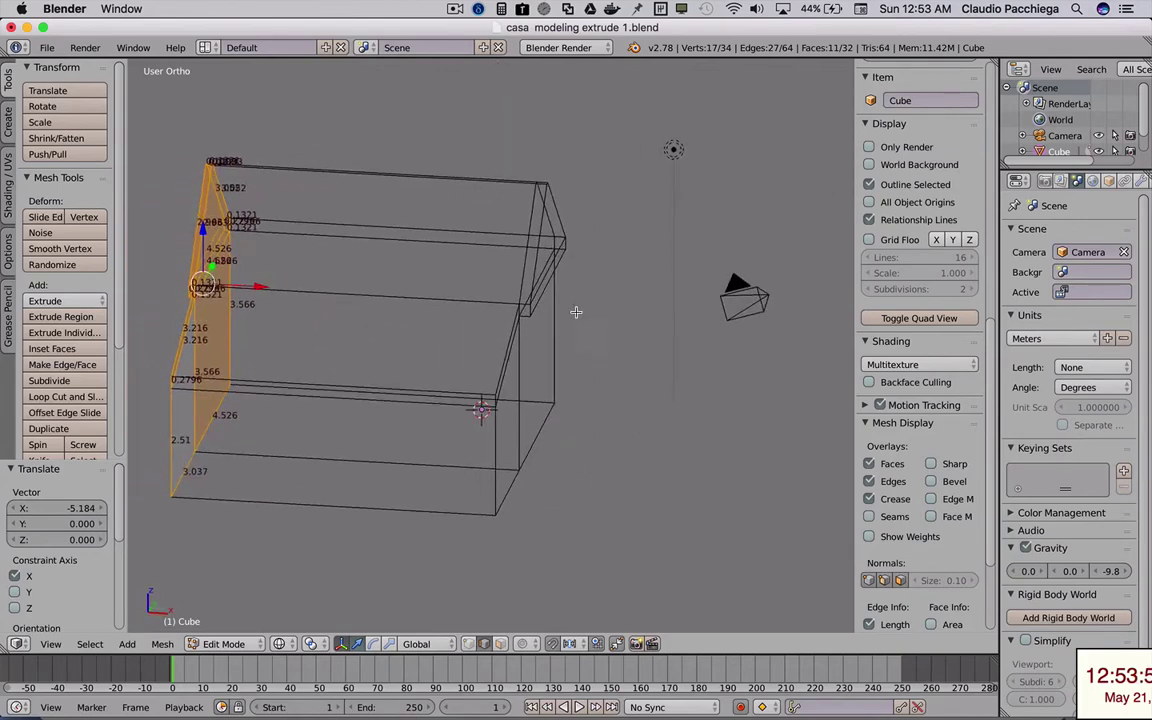
- Switch to face select and pick the right-hand triangular gable face
{"action": "key", "text": "3"}
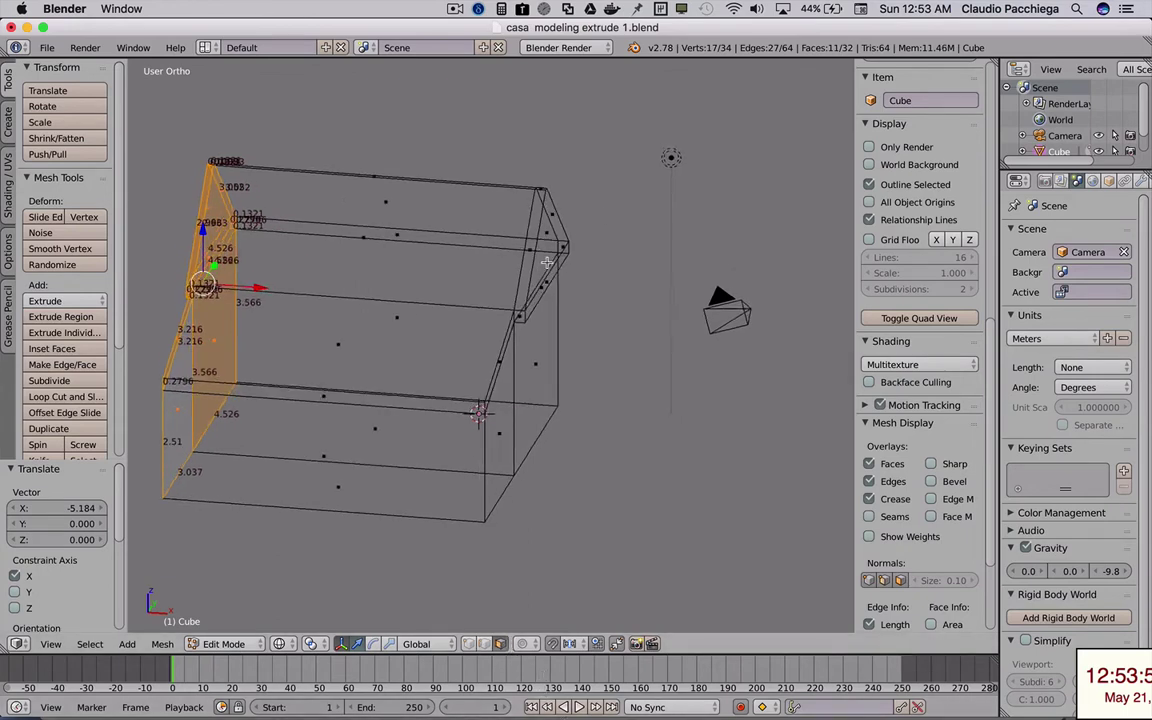
{"action": "middle_click_drag", "start_coordinate": [563, 232], "coordinate": [539, 248]}
{"action": "right_click", "coordinate": [539, 248]}
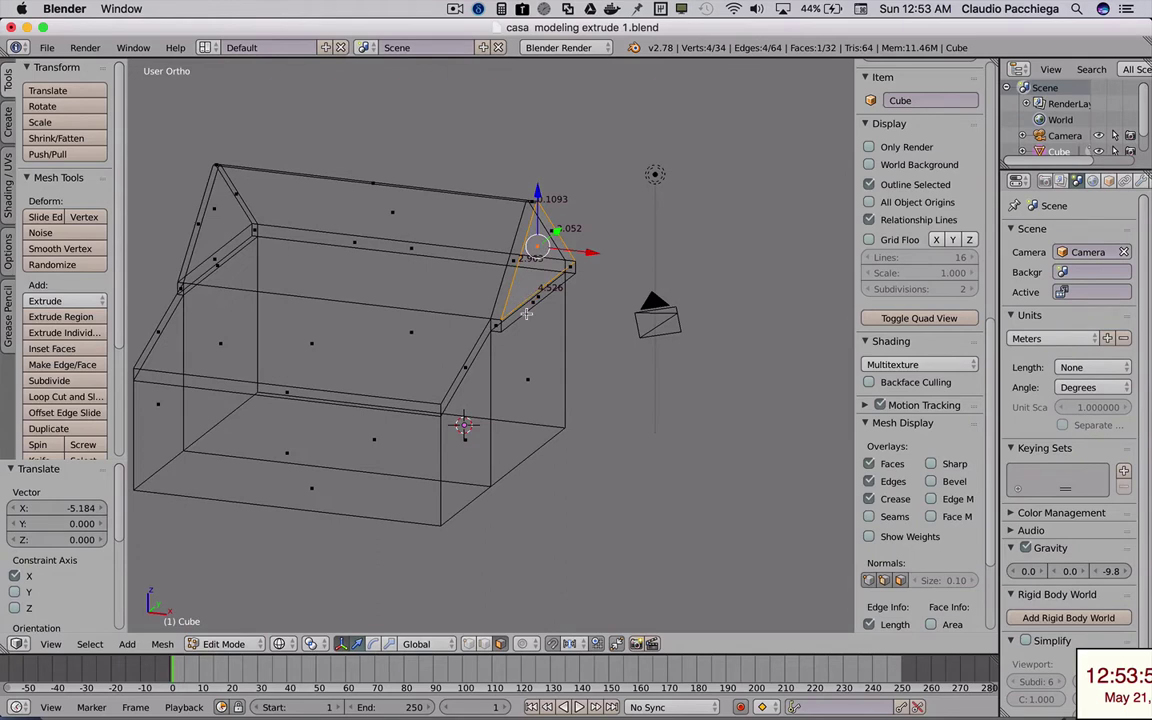
- Select the thin roof-edge face beside the gable and inspect it from above and edge-on
{"action": "right_click", "coordinate": [512, 260]}
{"action": "scroll", "coordinate": [512, 260], "scroll_direction": "up", "scroll_amount": 2}
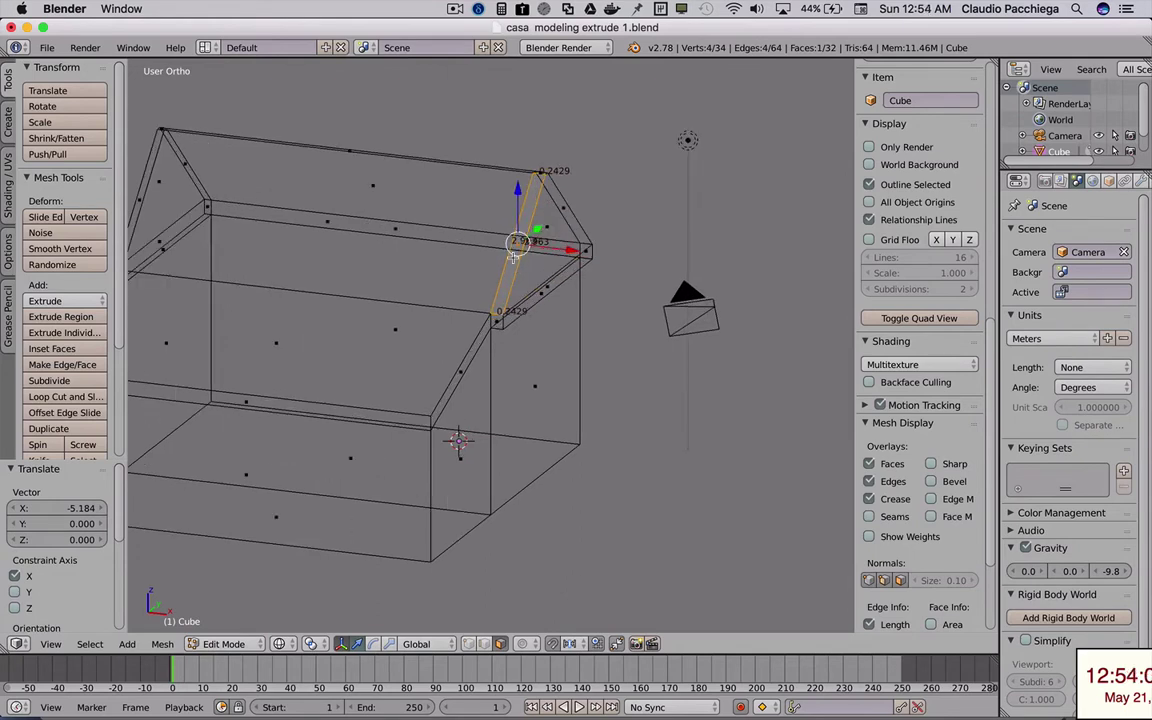
{"action": "scroll", "coordinate": [512, 258], "scroll_direction": "up", "scroll_amount": 2}
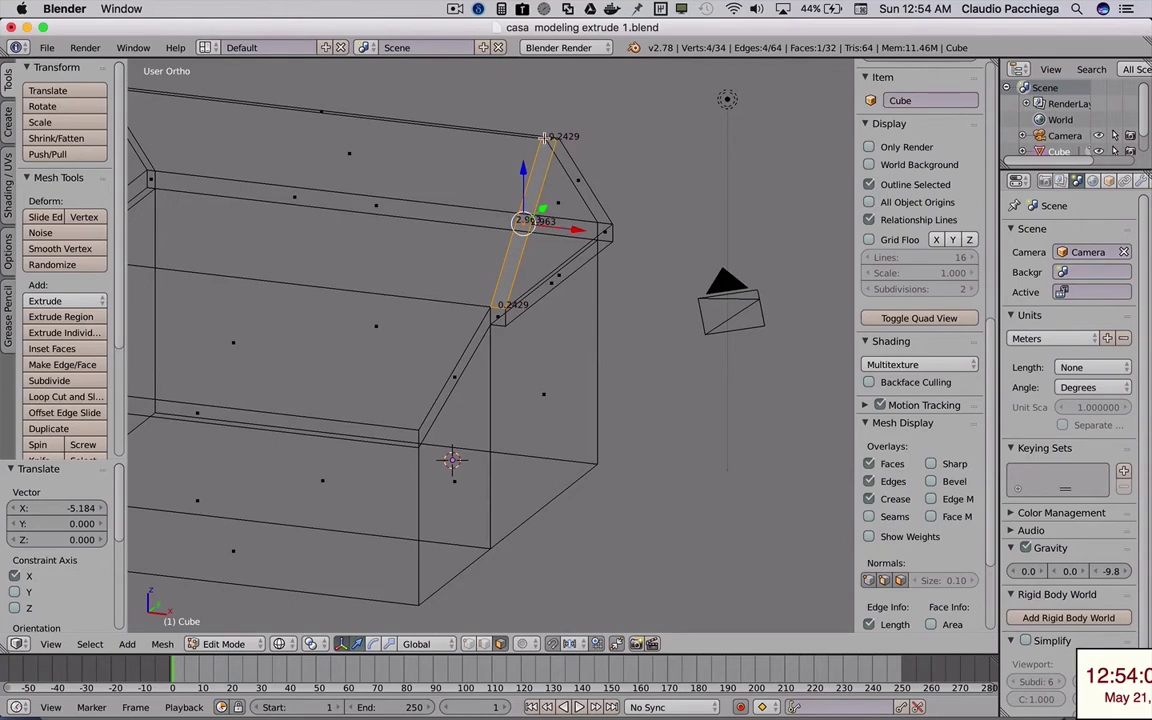
{"action": "mouse_move", "coordinate": [533, 155]}
{"action": "middle_mouse_down"}
{"action": "mouse_move", "coordinate": [459, 167]}
{"action": "mouse_move", "coordinate": [513, 188]}
{"action": "middle_mouse_up"}
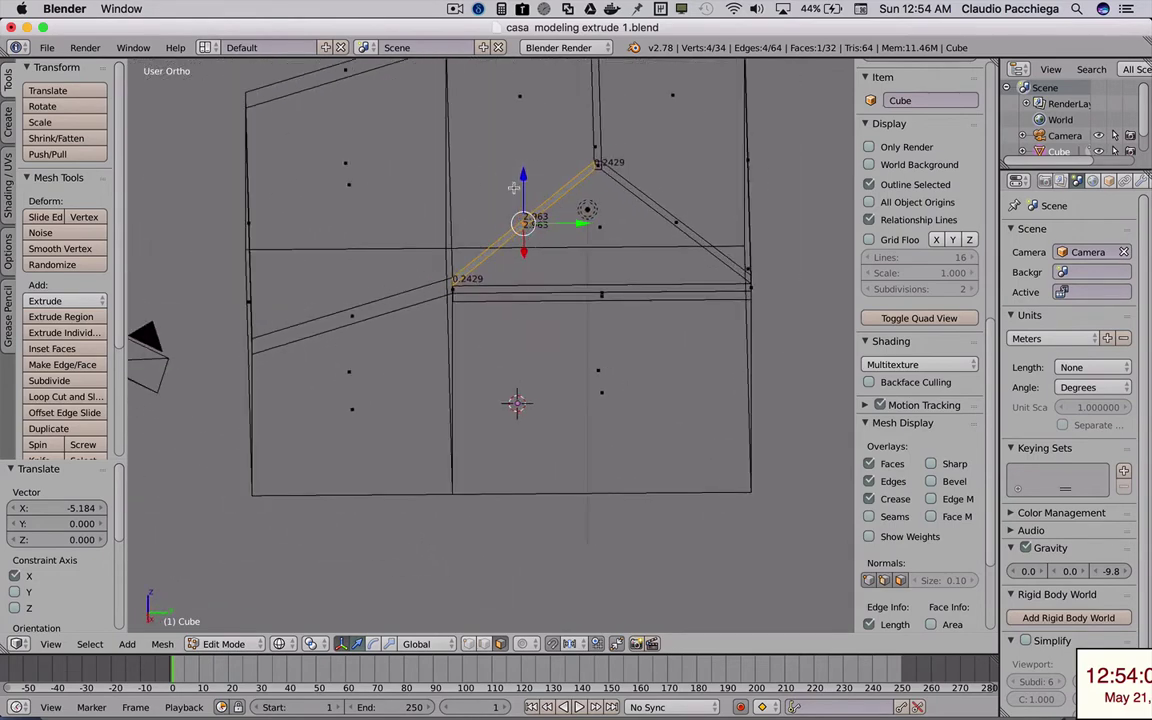
{"action": "mouse_move", "coordinate": [590, 222]}
{"action": "middle_mouse_down"}
{"action": "mouse_move", "coordinate": [679, 221]}
{"action": "mouse_move", "coordinate": [676, 252]}
{"action": "middle_mouse_up"}
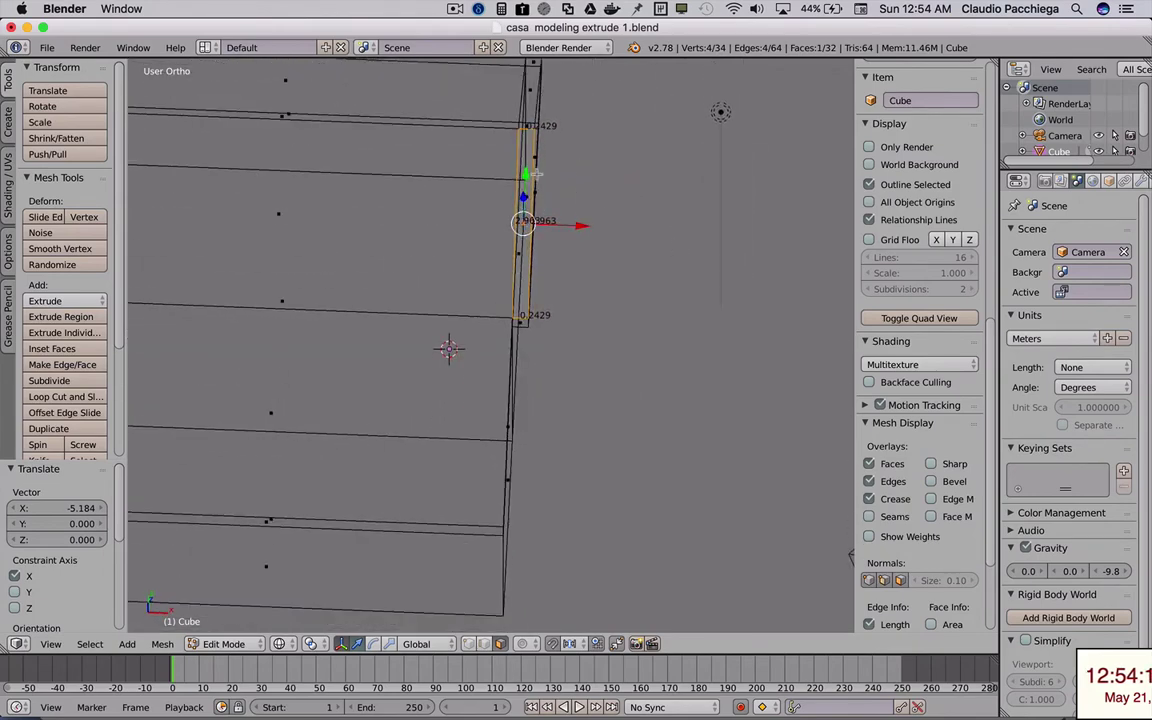
{"action": "middle_click_drag", "start_coordinate": [401, 210], "coordinate": [408, 214]}
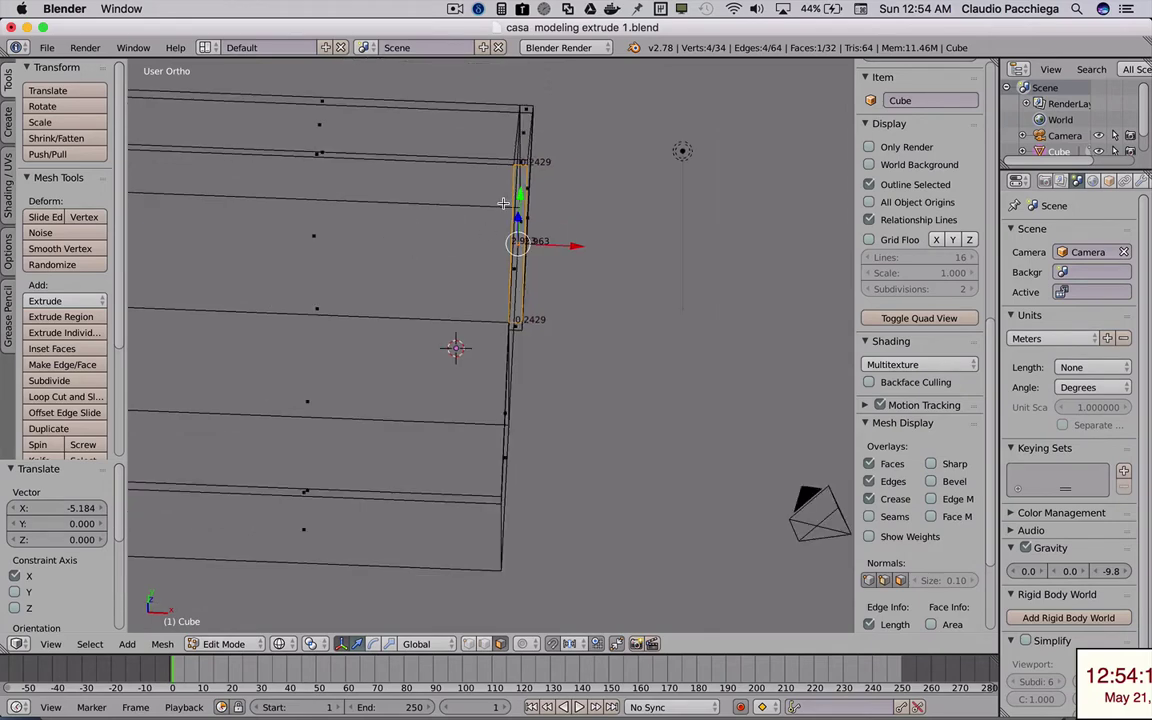
- In Front Ortho, box-select the house's right-end vertices and try a move along X
{"action": "key", "text": "KP_1"}
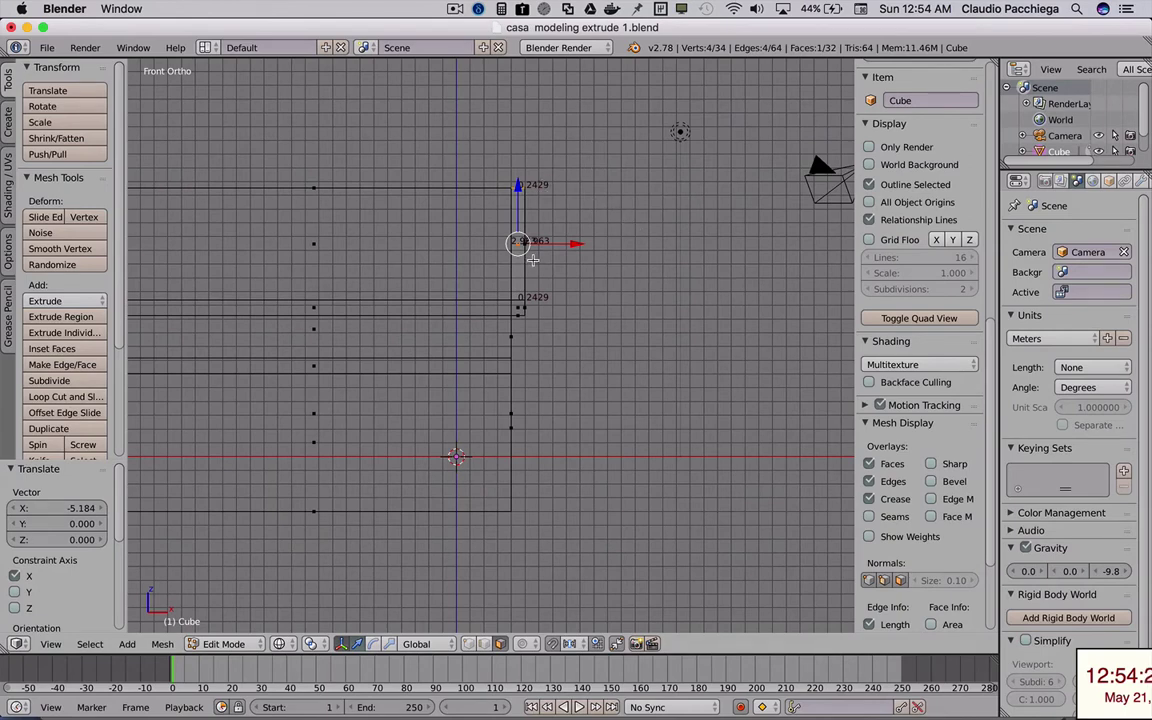
{"action": "key", "text": "a"}
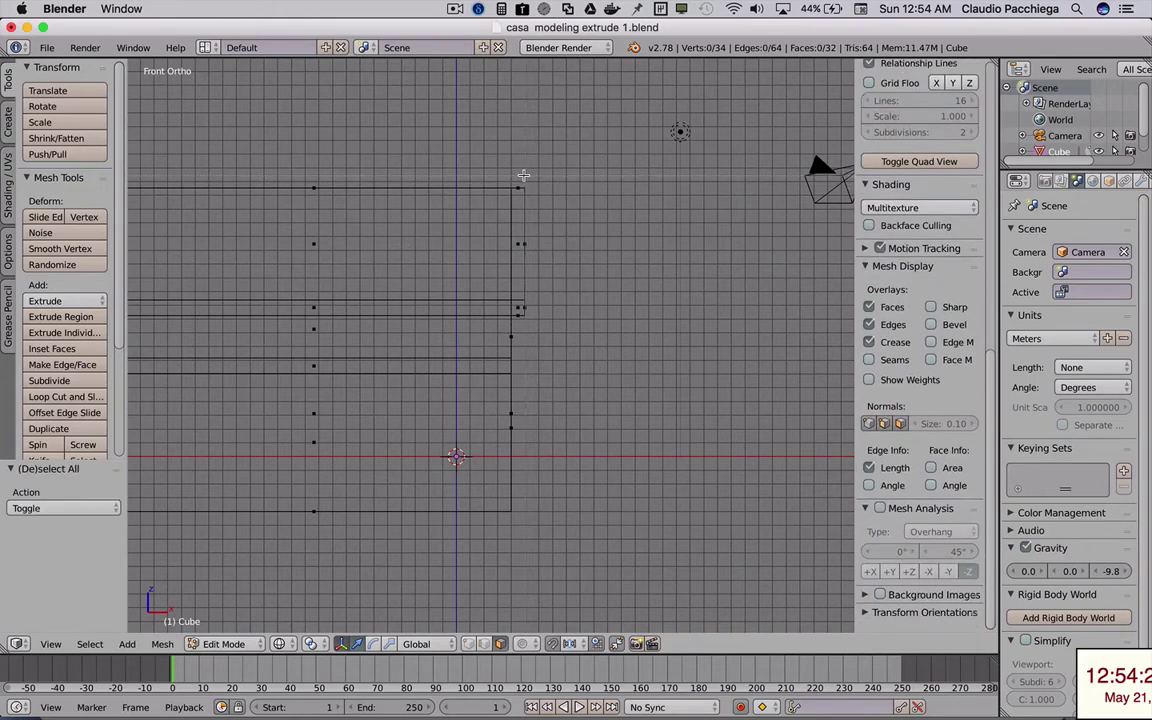
{"action": "key", "text": "b"}
{"action": "left_click_drag", "start_coordinate": [516, 168], "coordinate": [574, 340]}
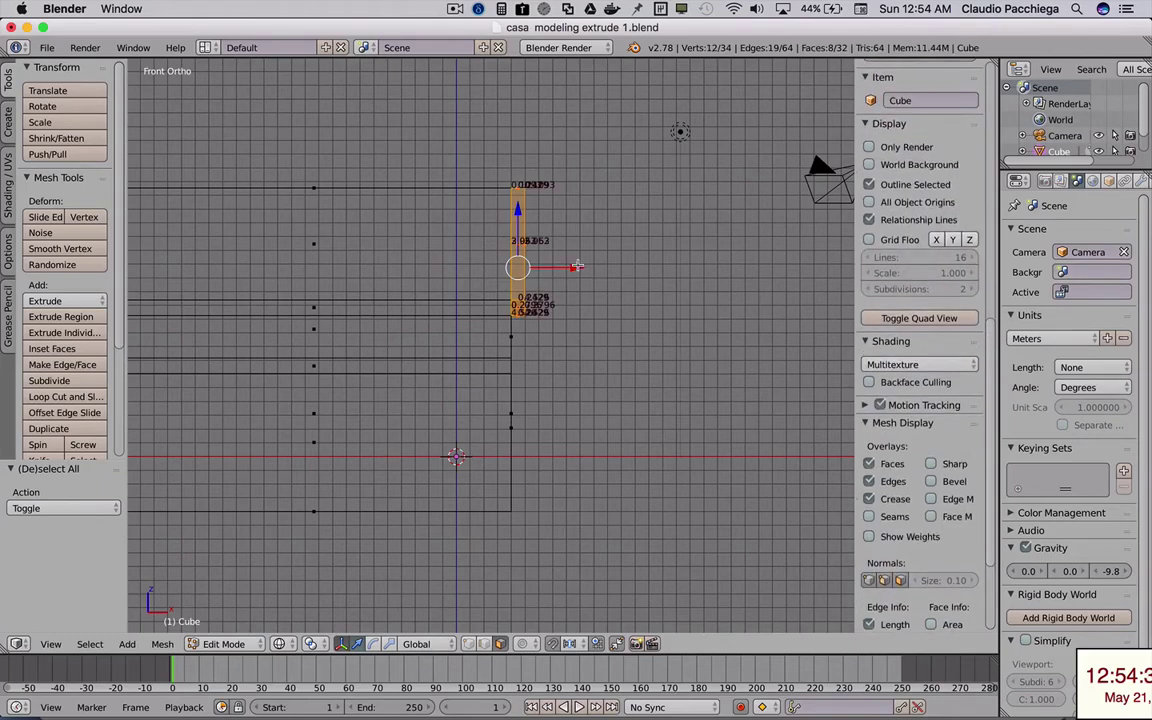
{"action": "left_click_drag", "start_coordinate": [576, 266], "coordinate": [590, 267]}
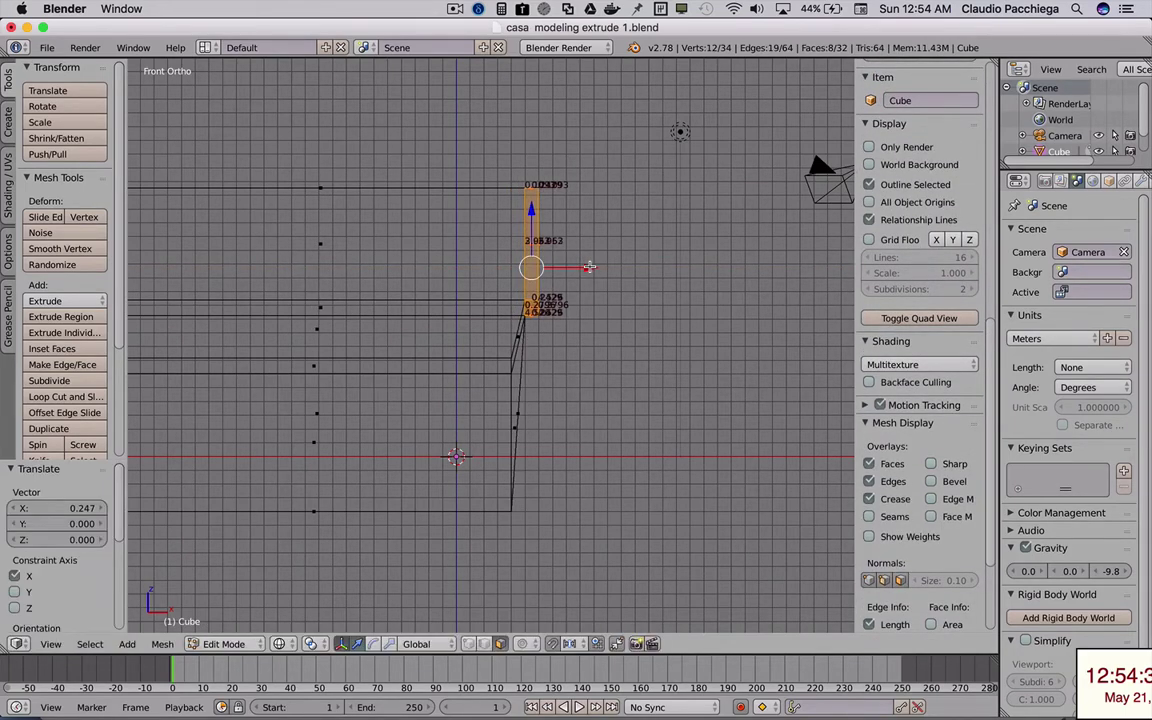
- In vertex mode, push the six right gable vertices 0.145 along X
{"action": "key", "text": "a"}
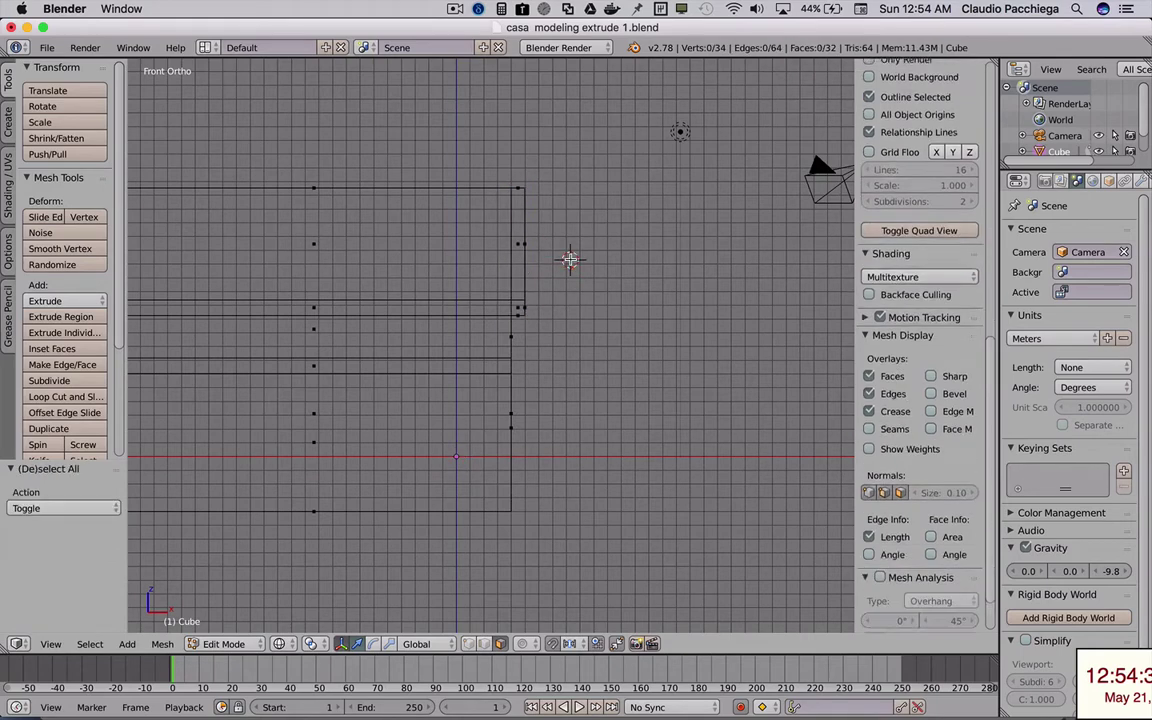
{"action": "scroll", "coordinate": [920, 250], "scroll_direction": "down", "scroll_amount": 3}
{"action": "left_click", "coordinate": [470, 646]}
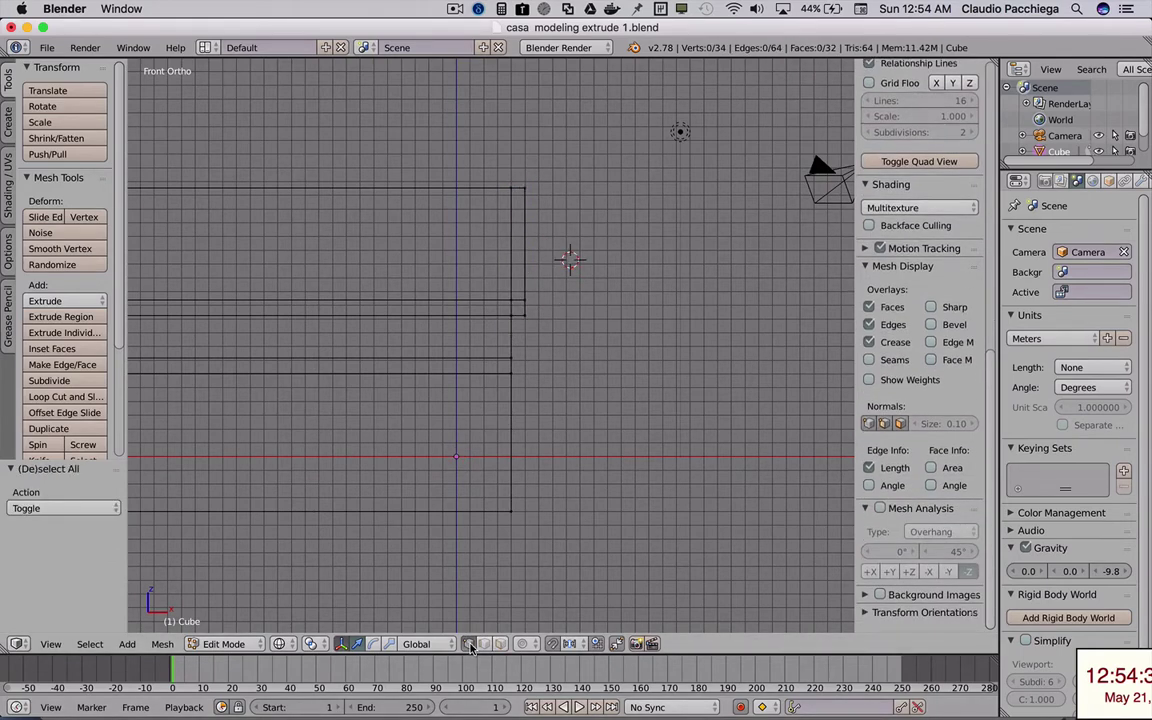
{"action": "key", "text": "b"}
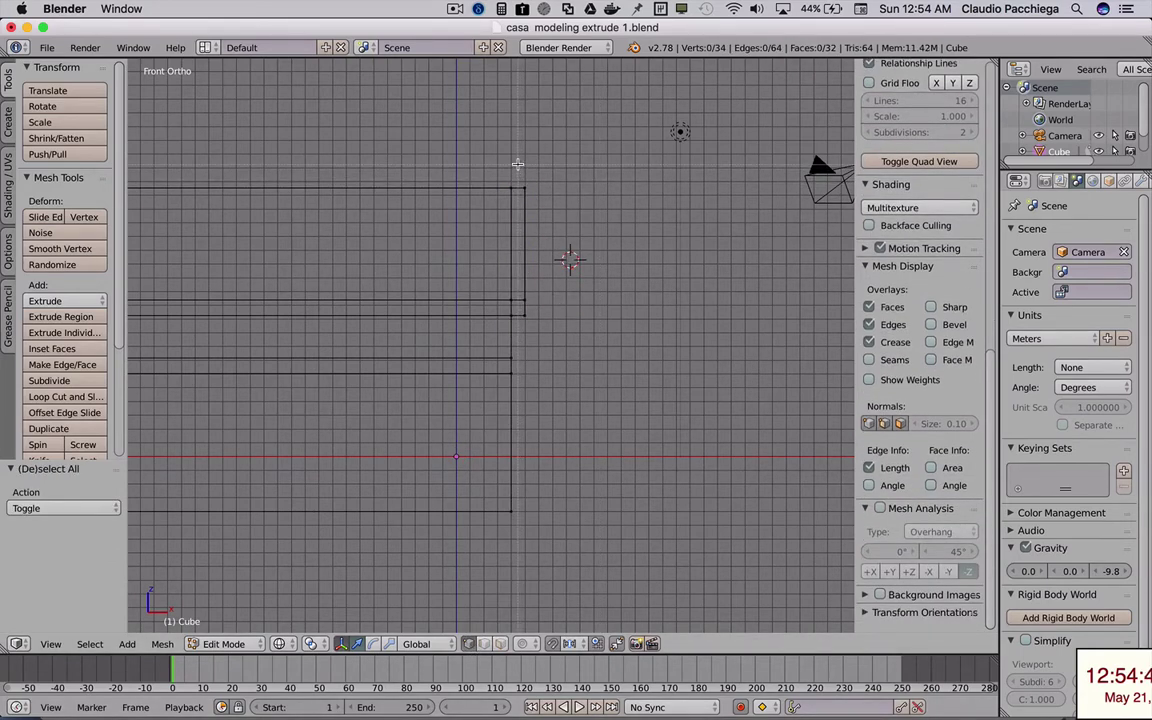
{"action": "left_click_drag", "start_coordinate": [517, 164], "coordinate": [548, 365]}
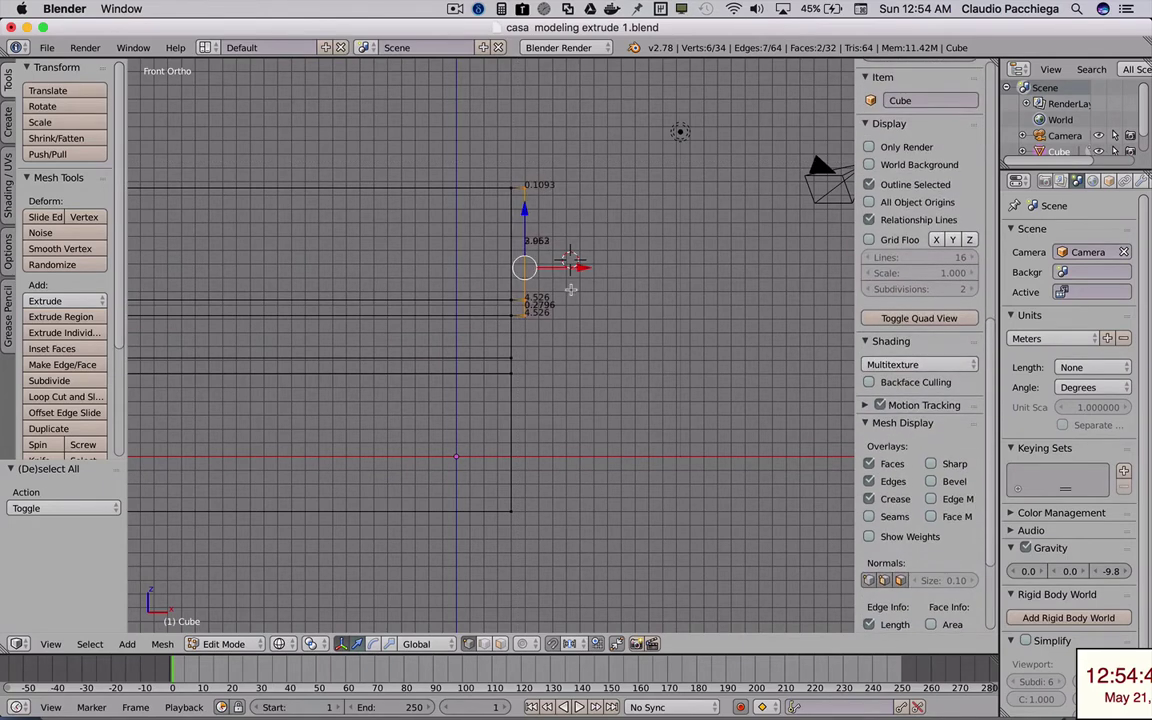
{"action": "left_click_drag", "start_coordinate": [577, 266], "coordinate": [590, 265]}
{"action": "mouse_move", "coordinate": [418, 404]}
{"action": "middle_mouse_down"}
{"action": "mouse_move", "coordinate": [411, 373]}
{"action": "mouse_move", "coordinate": [411, 406]}
{"action": "middle_mouse_up"}
{"action": "middle_click_drag", "start_coordinate": [341, 373], "coordinate": [557, 398], "text": "shift"}
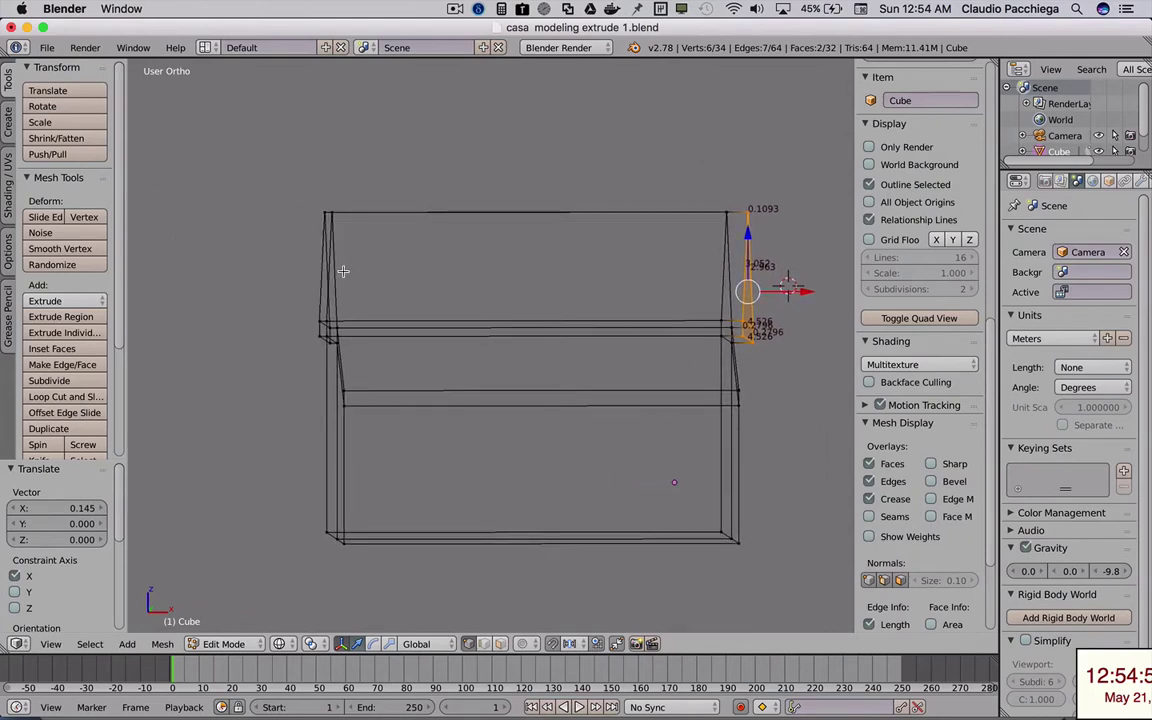
{"action": "middle_click_drag", "start_coordinate": [337, 309], "coordinate": [349, 311]}
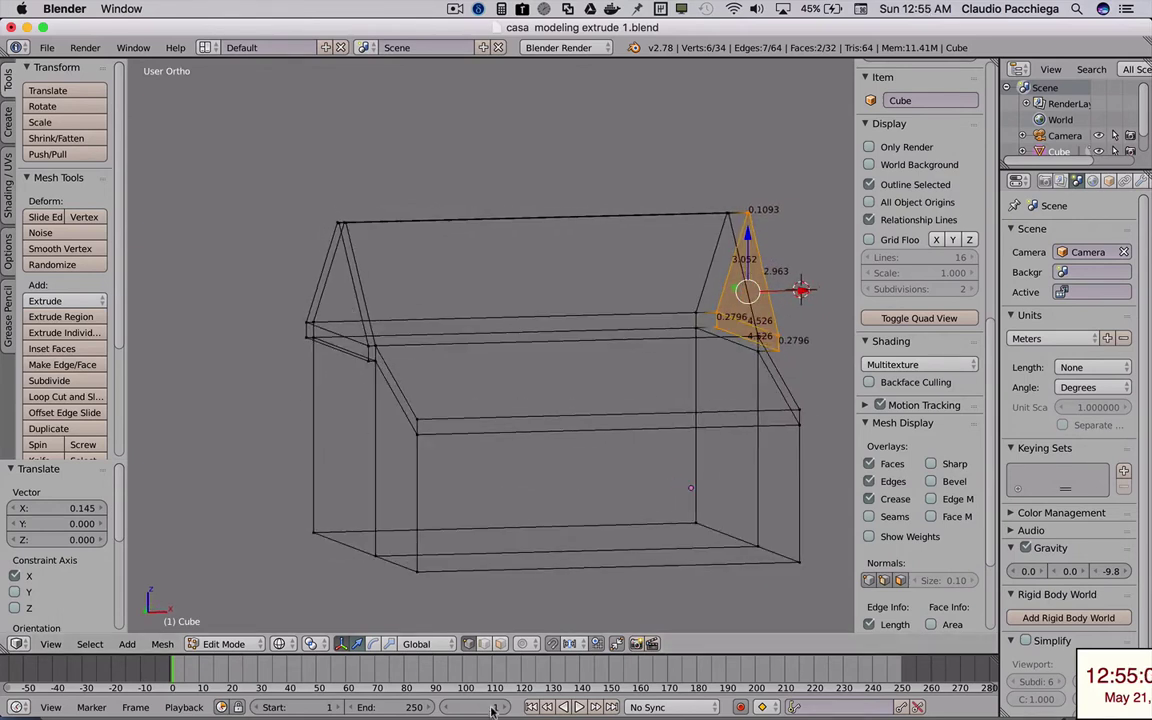
- Move the left gable triangle and the thin face below it -0.225 along X
{"action": "key", "text": "ctrl+Tab"}
{"action": "right_click", "coordinate": [342, 297]}
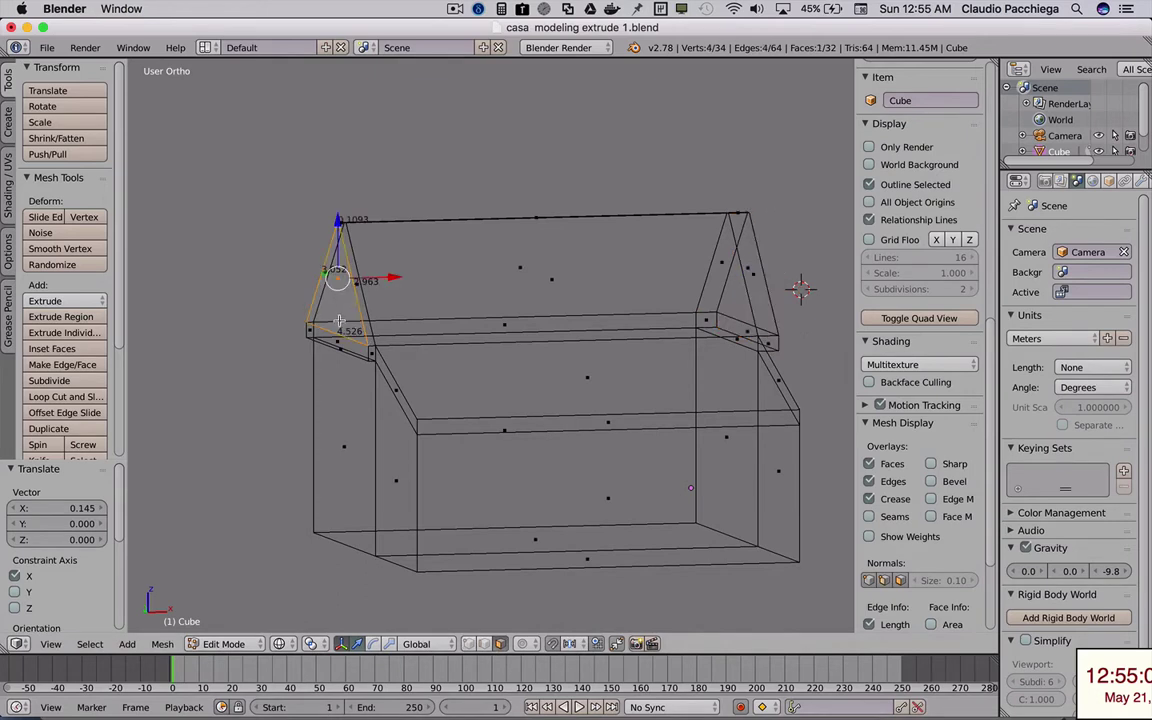
{"action": "right_click", "coordinate": [337, 338], "text": "shift"}
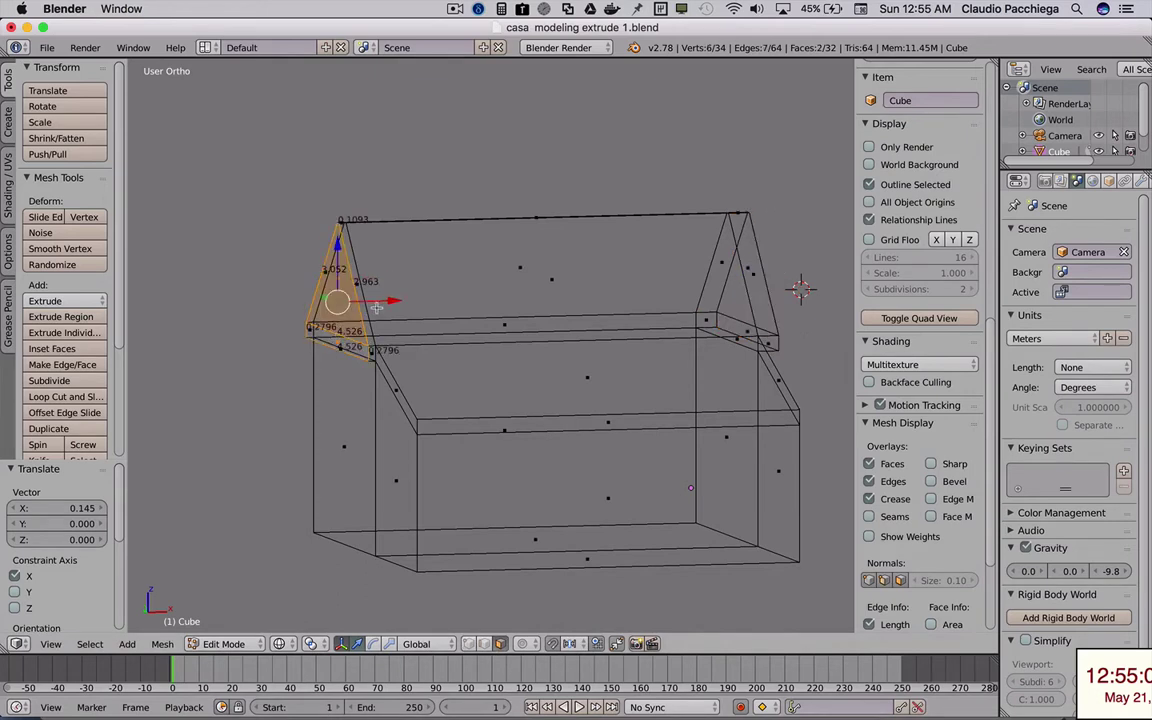
{"action": "left_click_drag", "start_coordinate": [392, 301], "coordinate": [378, 301]}
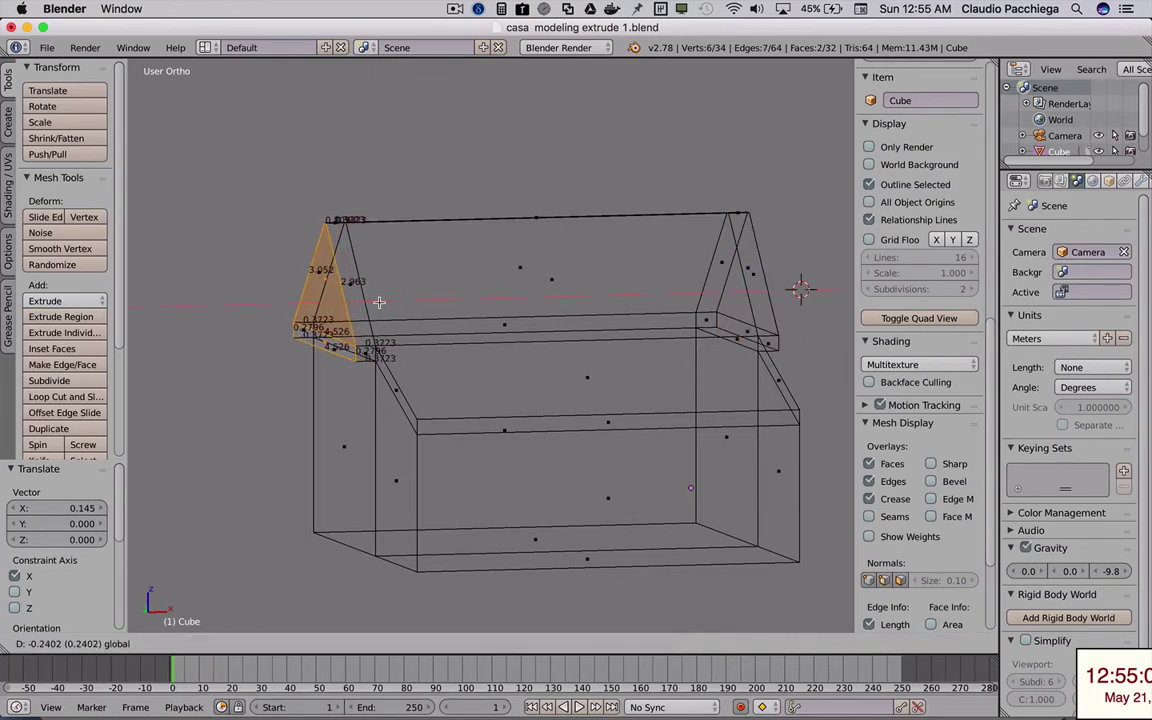
- Switch to solid shading, orbit around the house, and deselect everything
{"action": "middle_click_drag", "start_coordinate": [423, 314], "coordinate": [357, 312]}
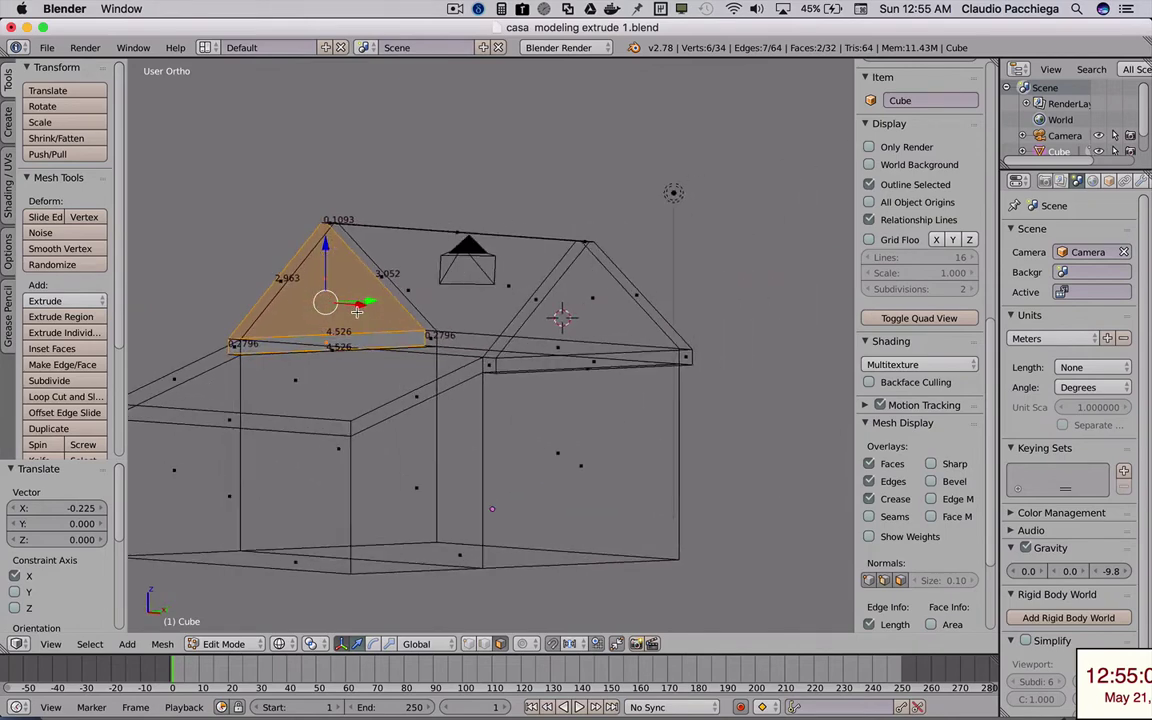
{"action": "key", "text": "z"}
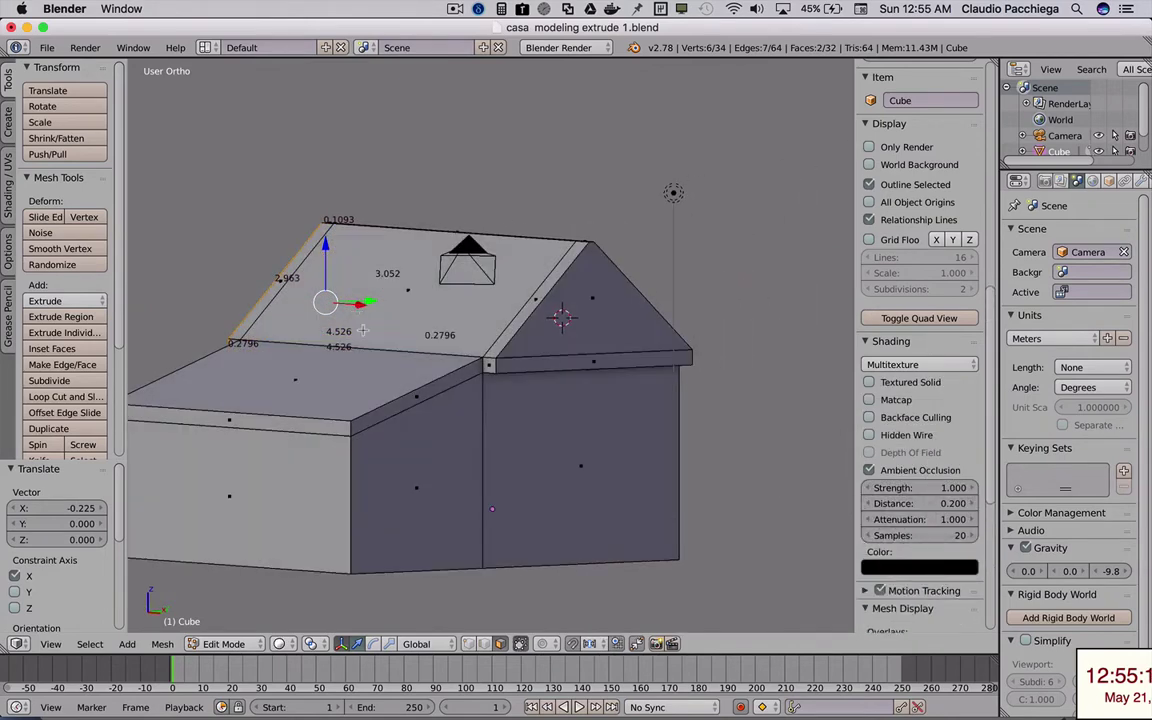
{"action": "mouse_move", "coordinate": [328, 298]}
{"action": "middle_mouse_down"}
{"action": "mouse_move", "coordinate": [389, 384]}
{"action": "mouse_move", "coordinate": [416, 357]}
{"action": "mouse_move", "coordinate": [403, 380]}
{"action": "mouse_move", "coordinate": [427, 382]}
{"action": "middle_mouse_up"}
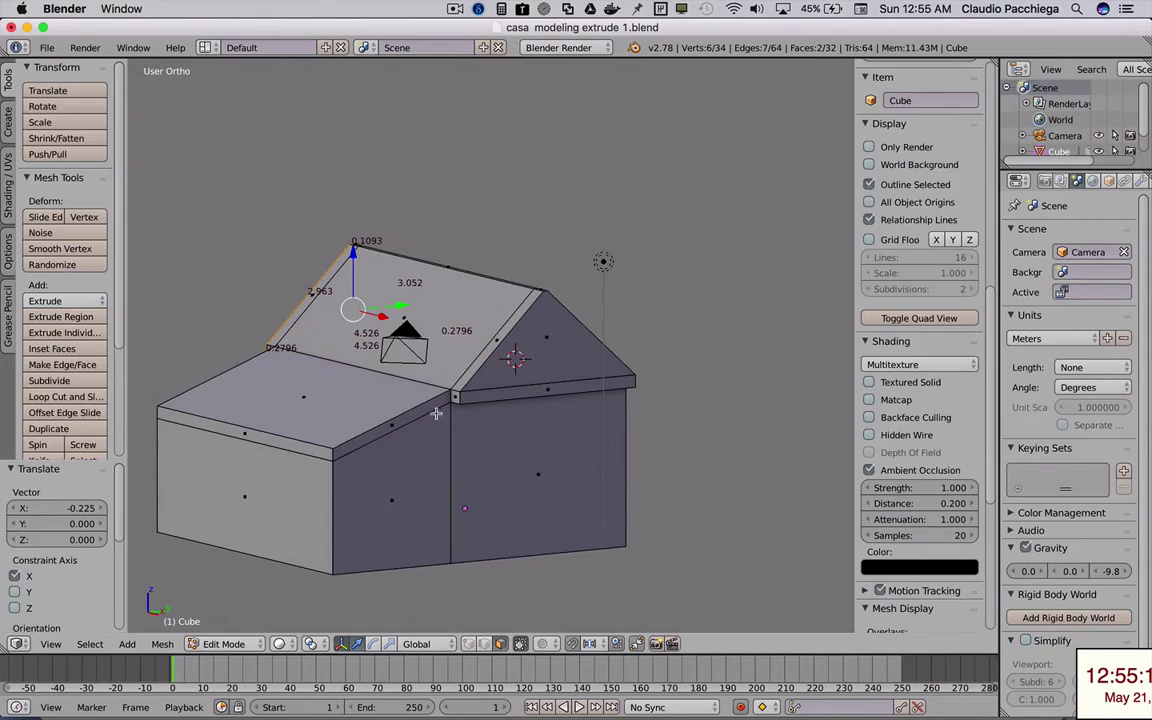
{"action": "mouse_move", "coordinate": [400, 389]}
{"action": "middle_mouse_down"}
{"action": "mouse_move", "coordinate": [431, 387]}
{"action": "mouse_move", "coordinate": [410, 382]}
{"action": "middle_mouse_up"}
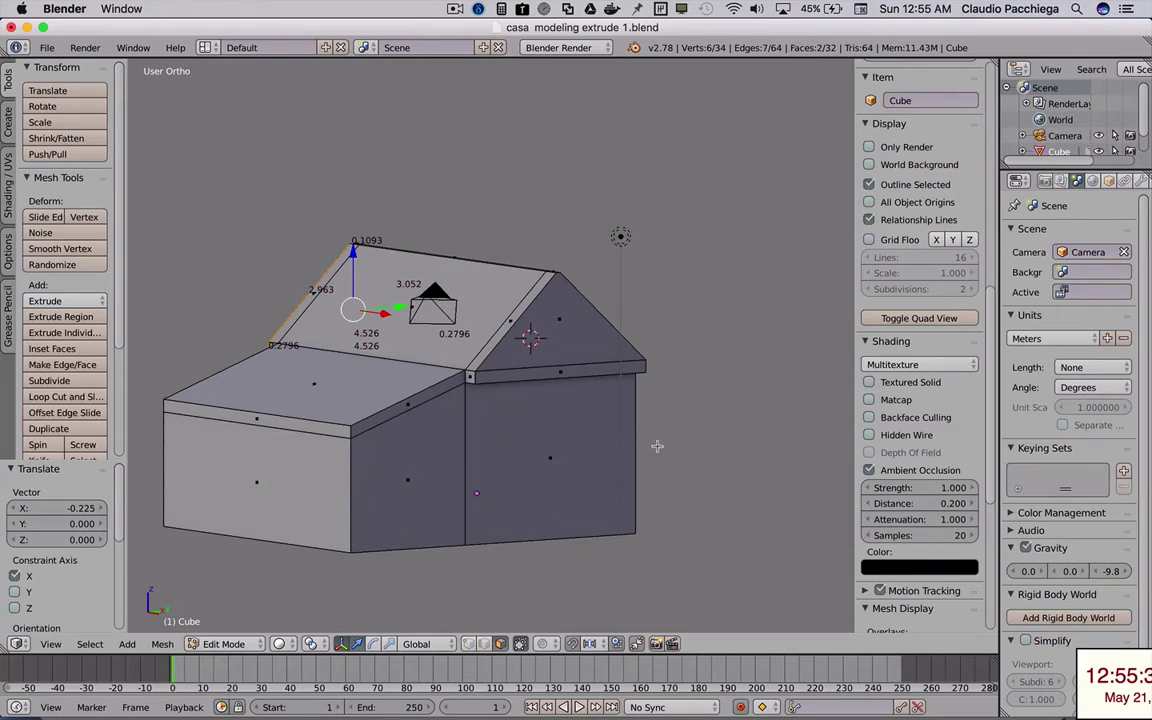
{"action": "middle_click_drag", "start_coordinate": [657, 446], "coordinate": [256, 478]}
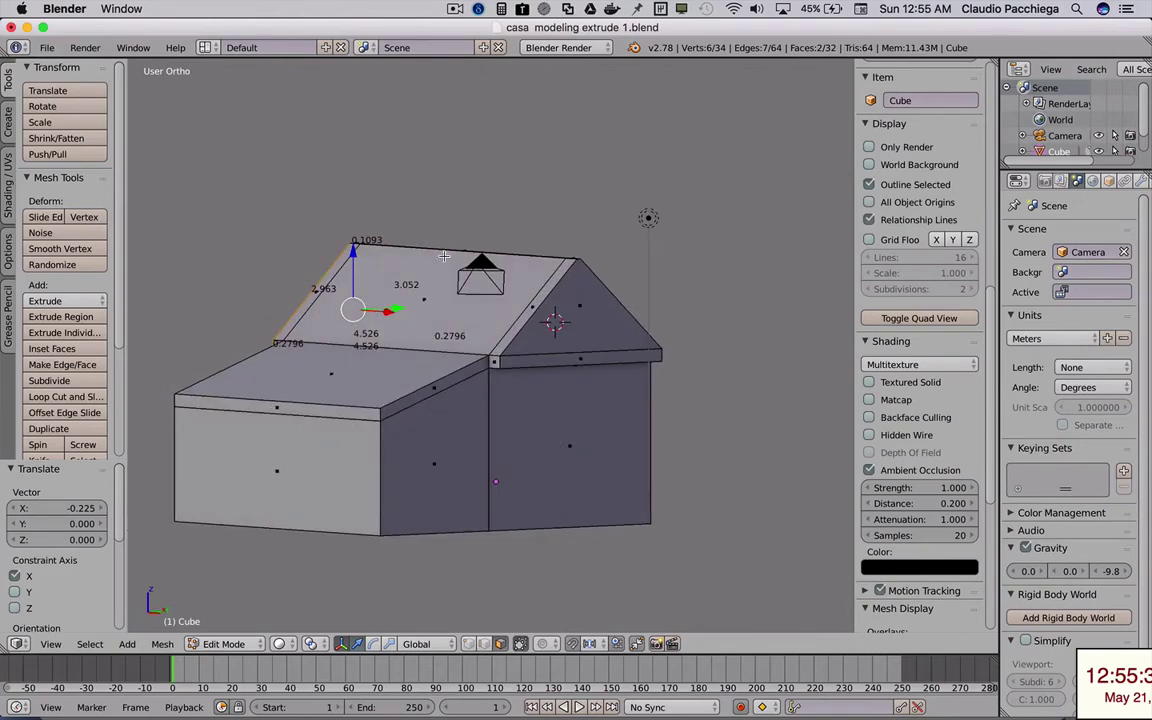
{"action": "middle_click_drag", "start_coordinate": [305, 376], "coordinate": [294, 377]}
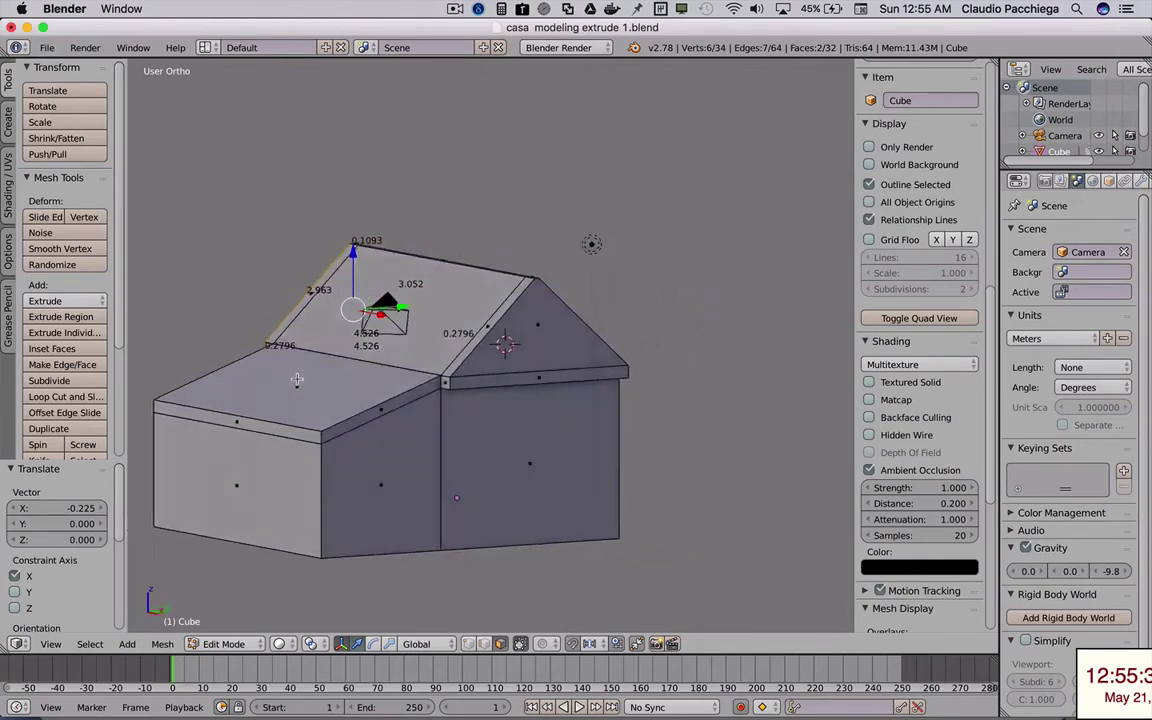
{"action": "key", "text": "a"}
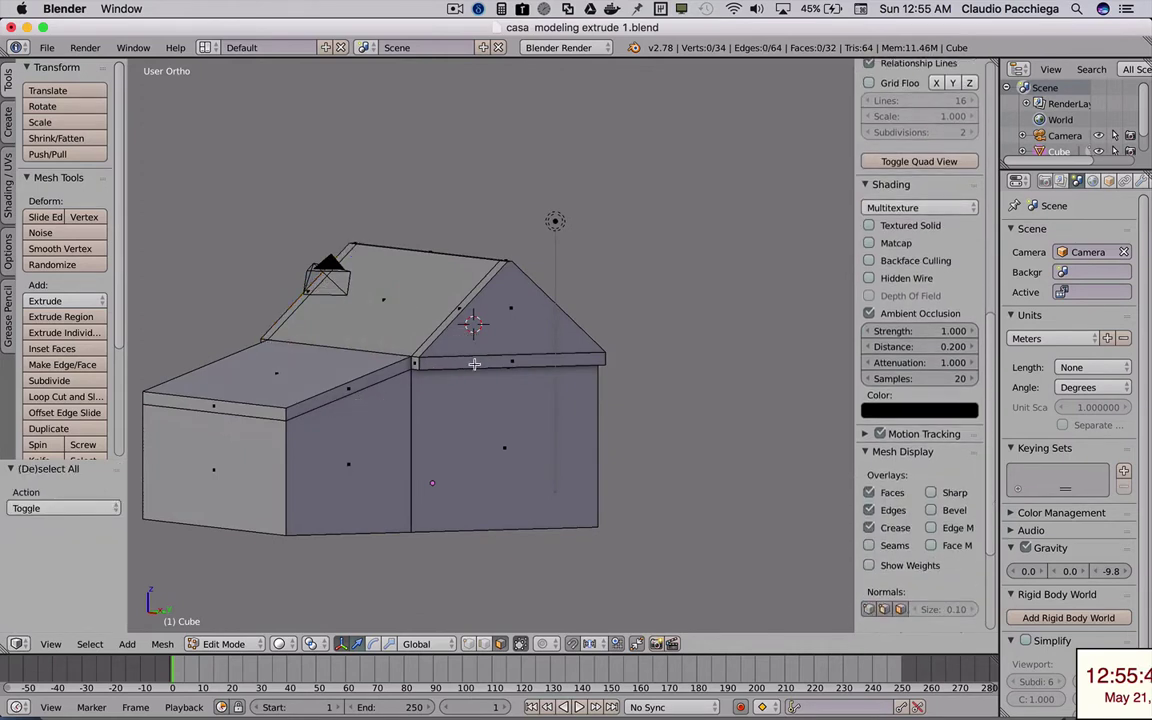
- Cut three edge loops: across the right wing, across the wall, and across the roof
{"action": "key", "text": "ctrl+r"}
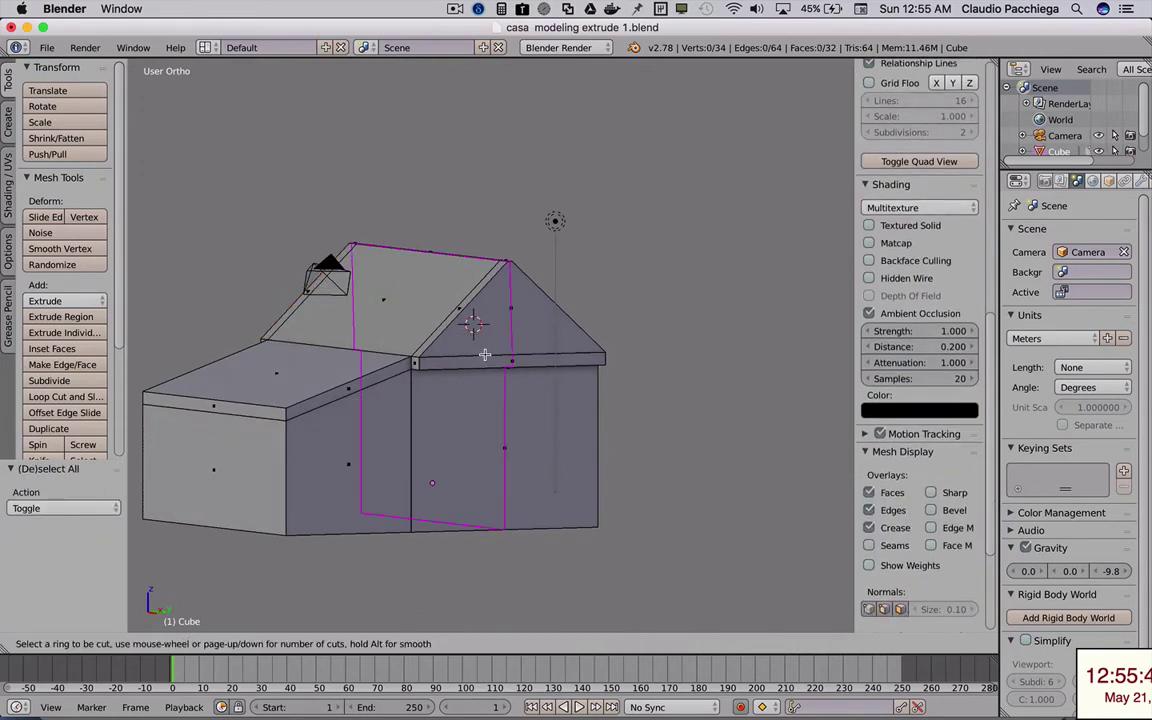
{"action": "left_click", "coordinate": [484, 354]}
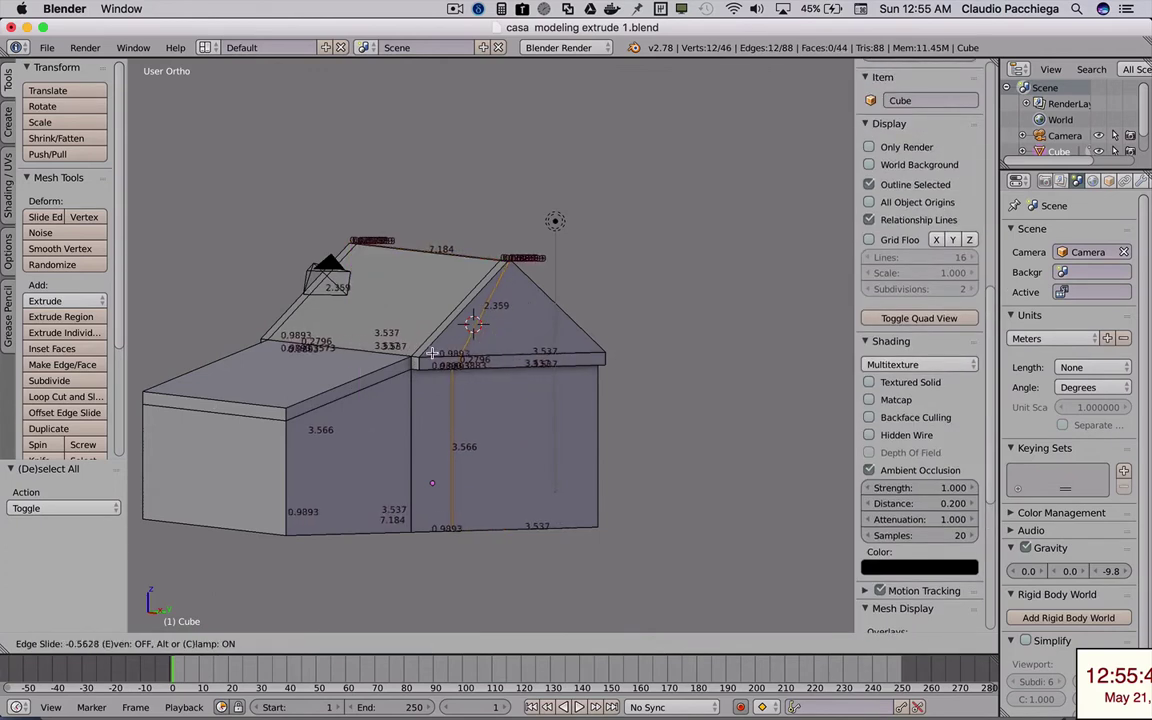
{"action": "left_click", "coordinate": [449, 368]}
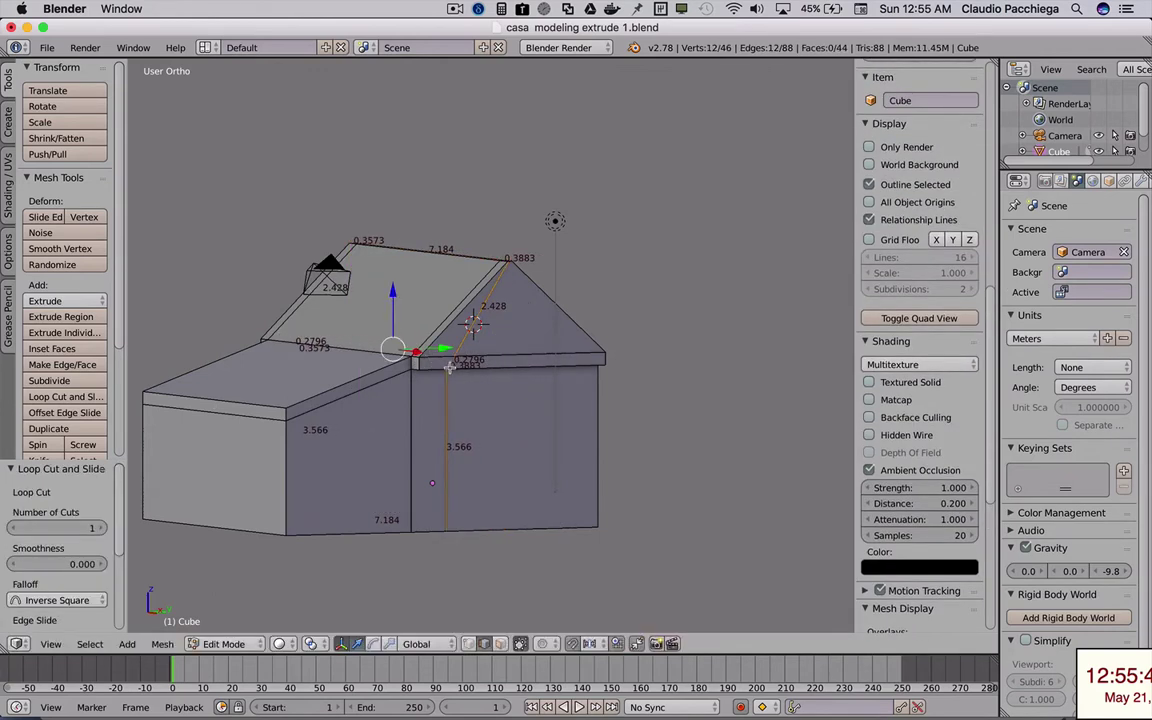
{"action": "key", "text": "ctrl+r"}
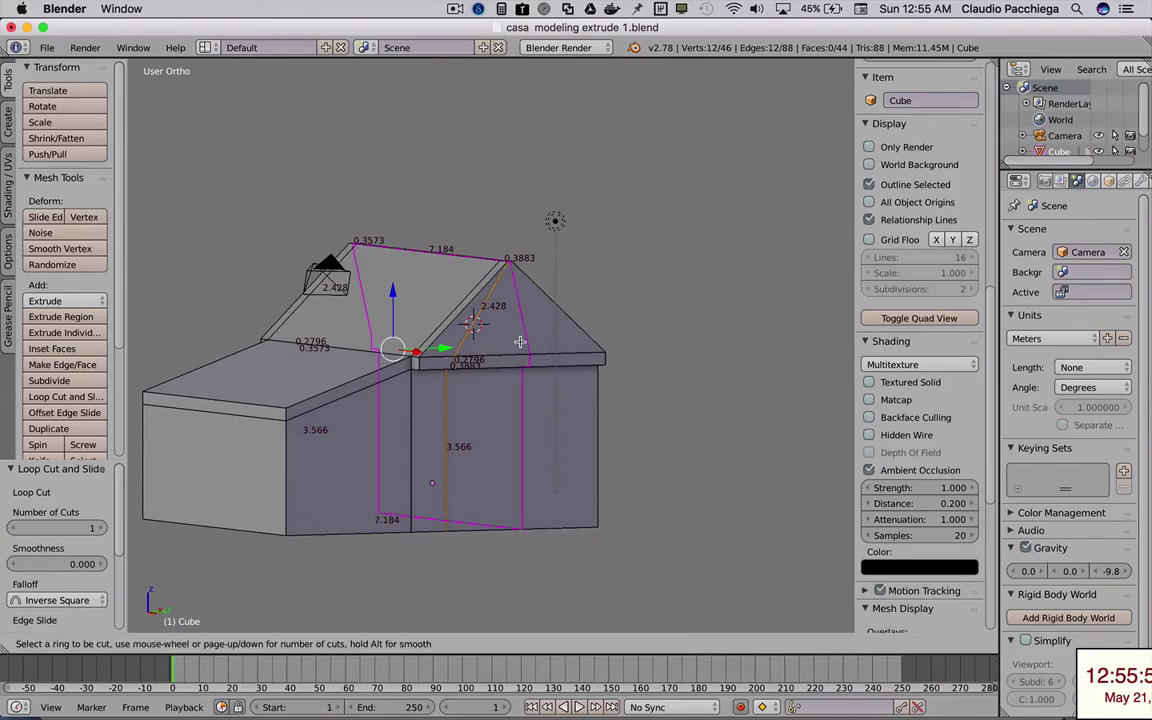
{"action": "left_click", "coordinate": [527, 342]}
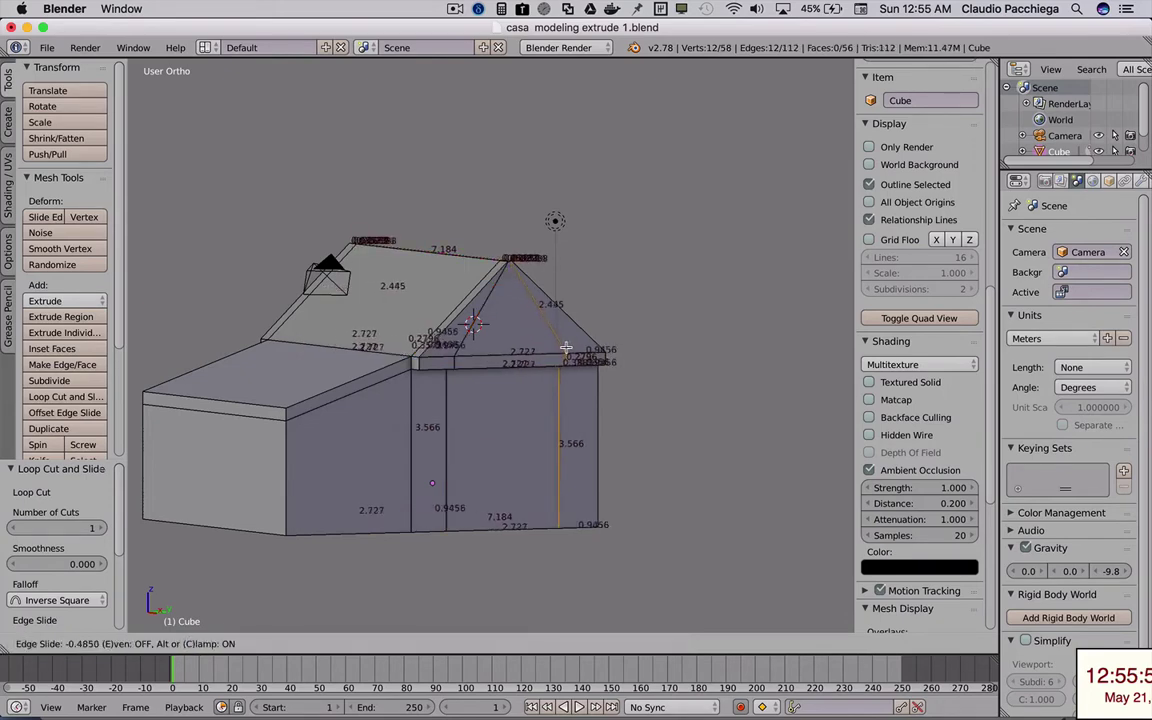
{"action": "left_click", "coordinate": [568, 348]}
{"action": "mouse_move", "coordinate": [488, 350]}
{"action": "middle_mouse_down"}
{"action": "mouse_move", "coordinate": [484, 388]}
{"action": "mouse_move", "coordinate": [510, 379]}
{"action": "middle_mouse_up"}
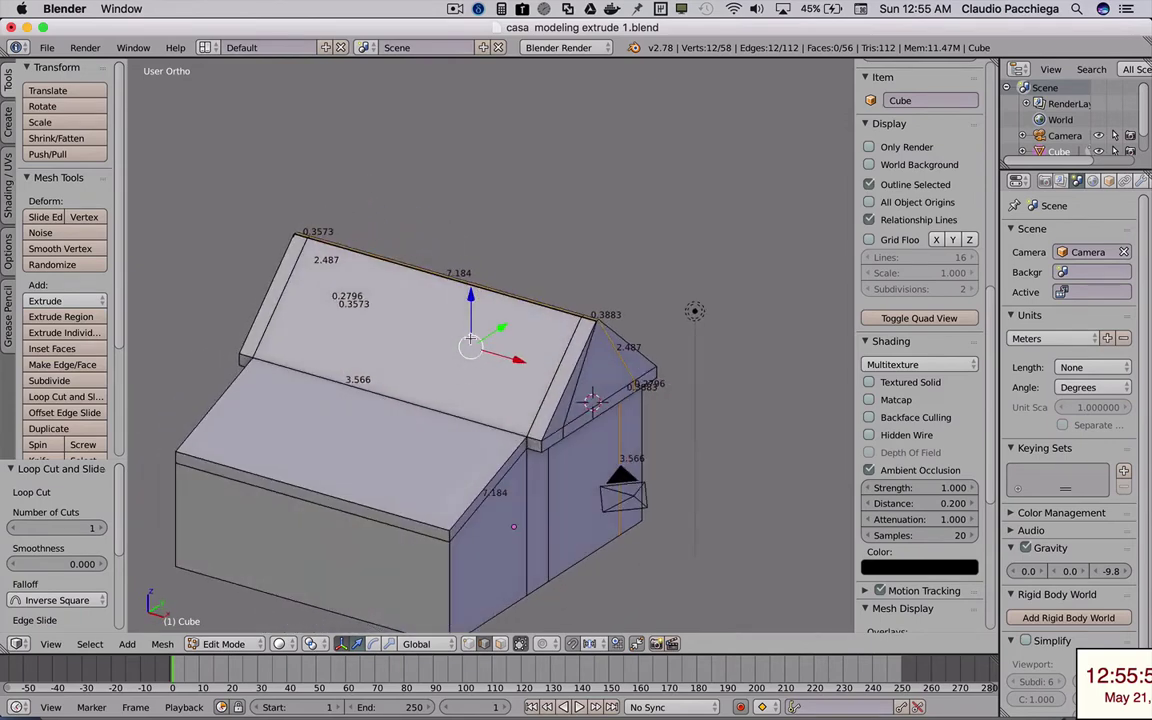
{"action": "key", "text": "ctrl+r"}
{"action": "left_click", "coordinate": [428, 289]}
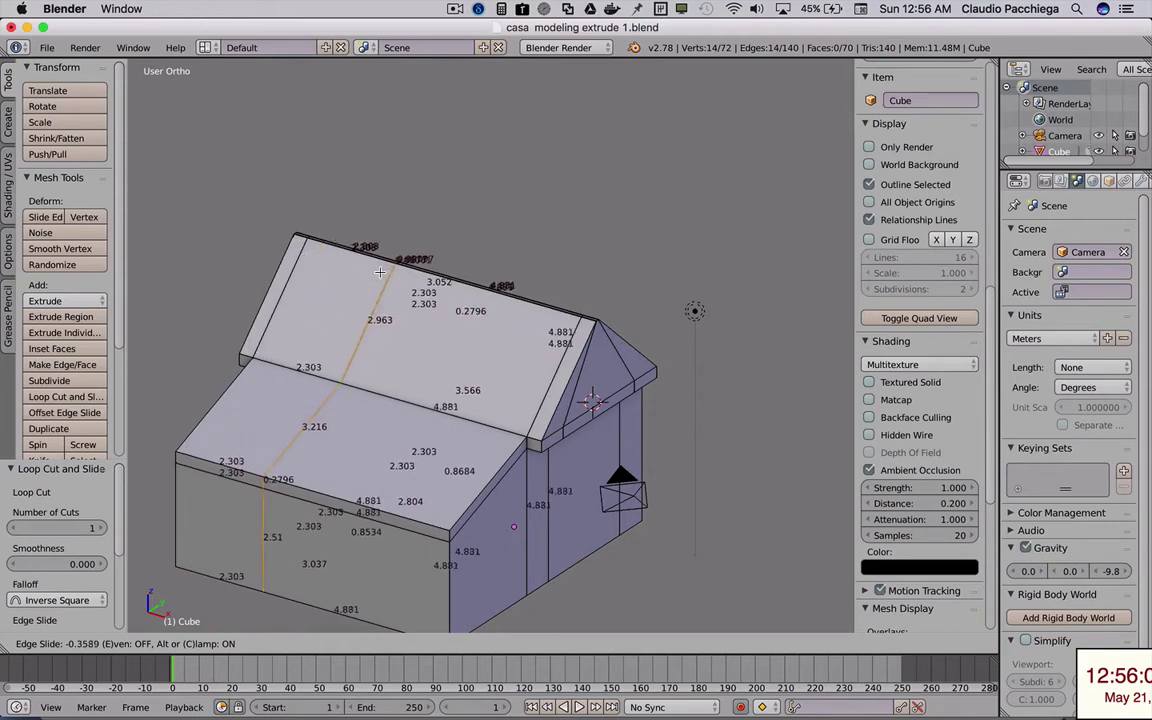
- Confirm the roof loop and cut two more loops across the roof and long wall
{"action": "left_click", "coordinate": [305, 251]}
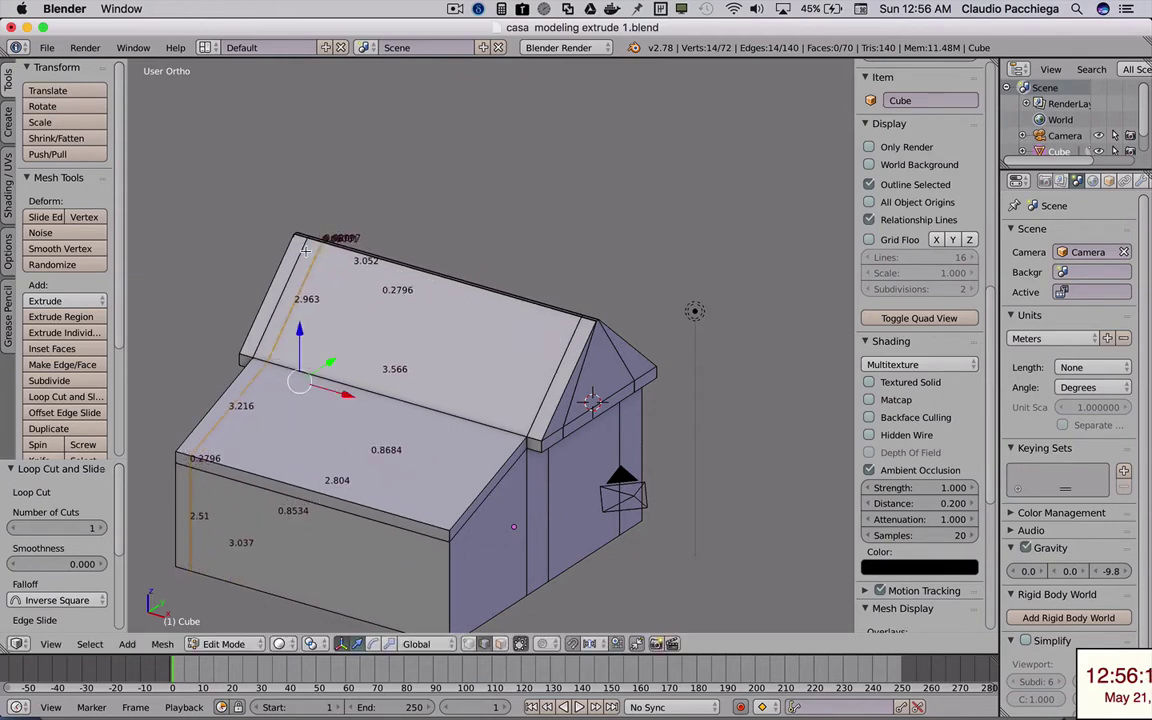
{"action": "key", "text": "ctrl+r"}
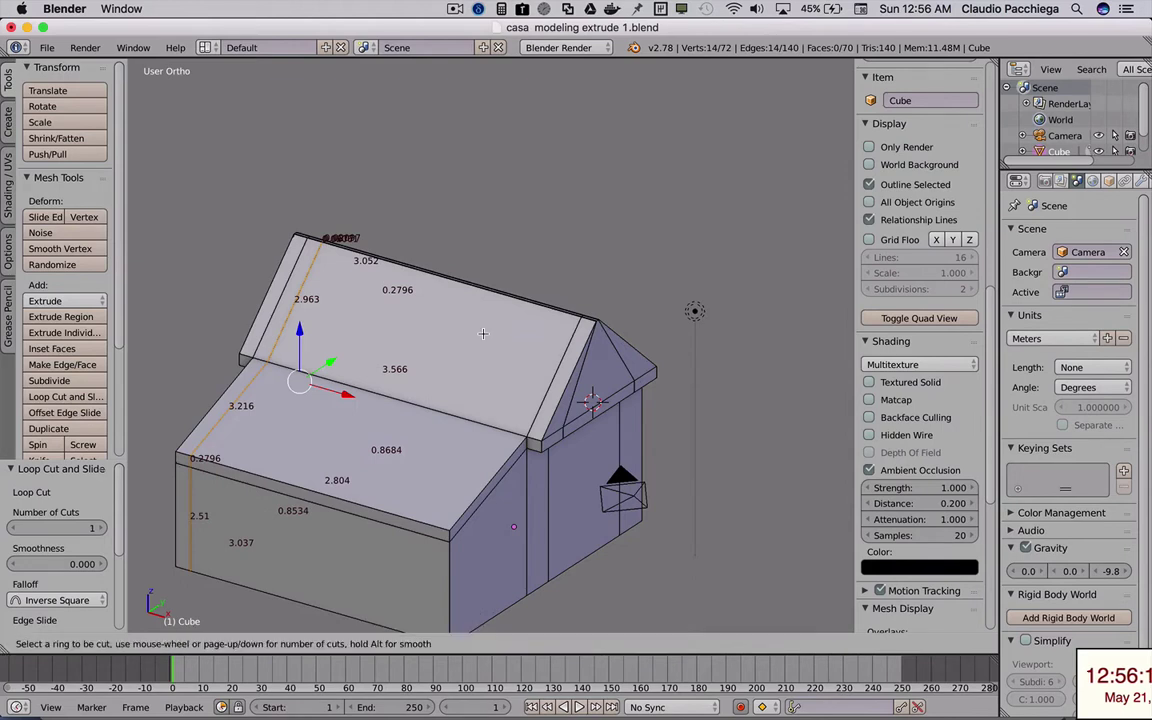
{"action": "left_click", "coordinate": [468, 300]}
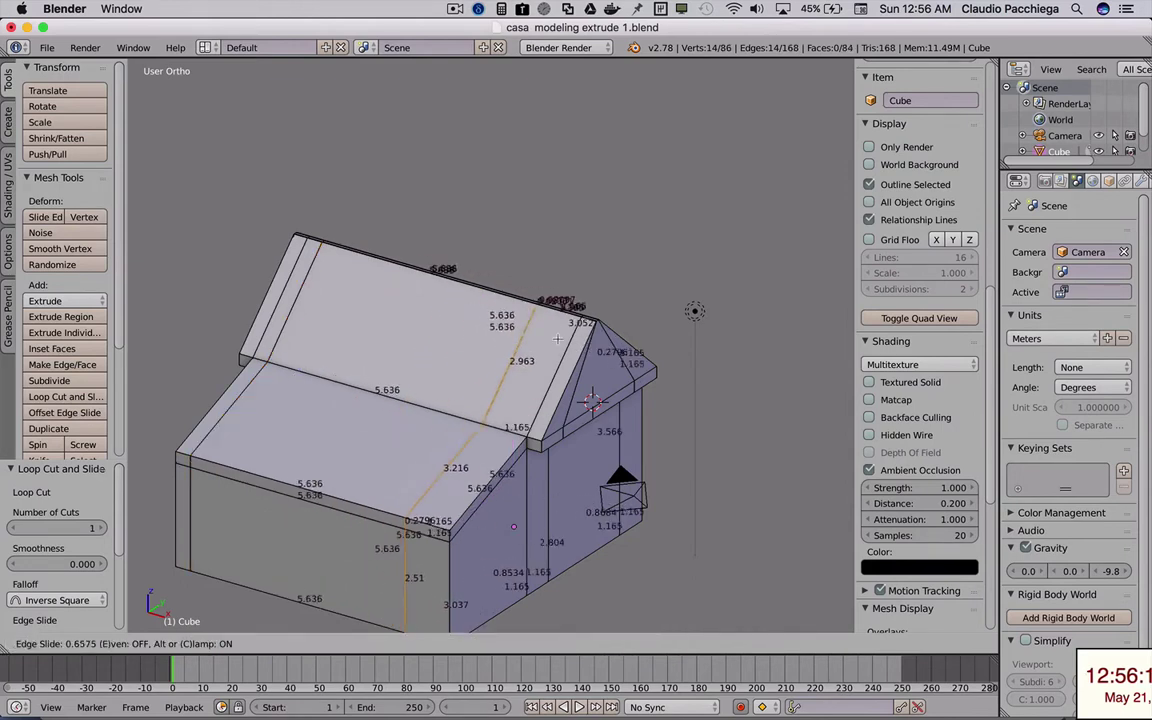
{"action": "left_click", "coordinate": [505, 336]}
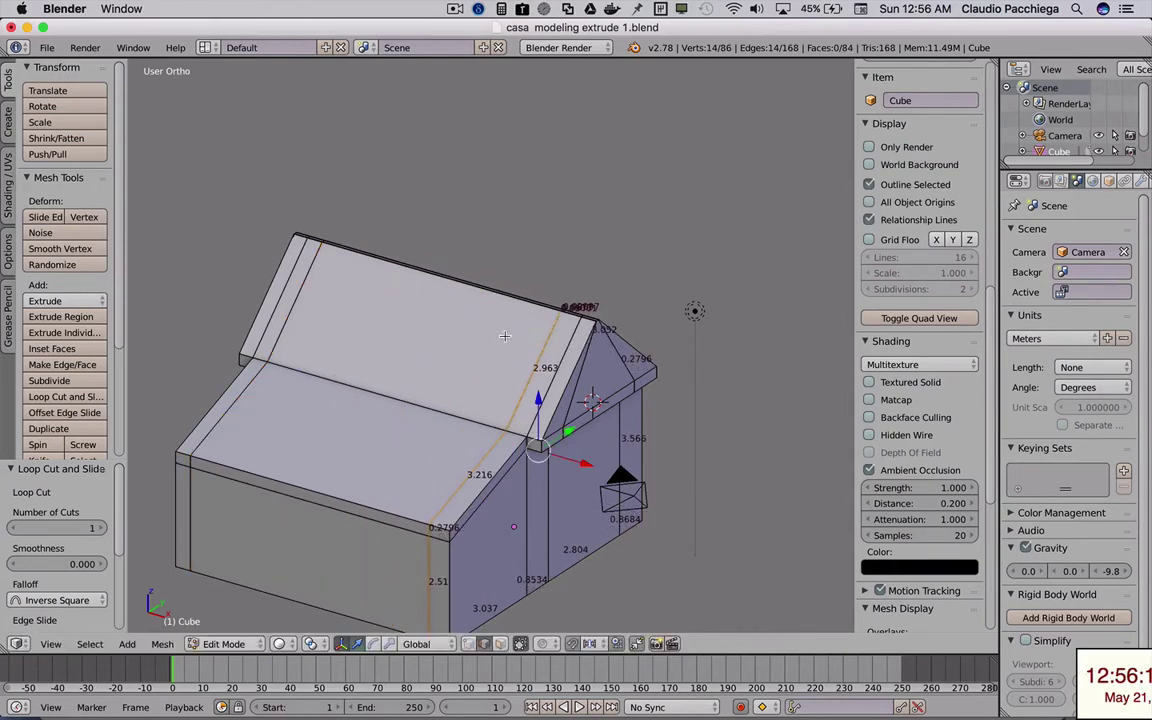
{"action": "key", "text": "ctrl+r"}
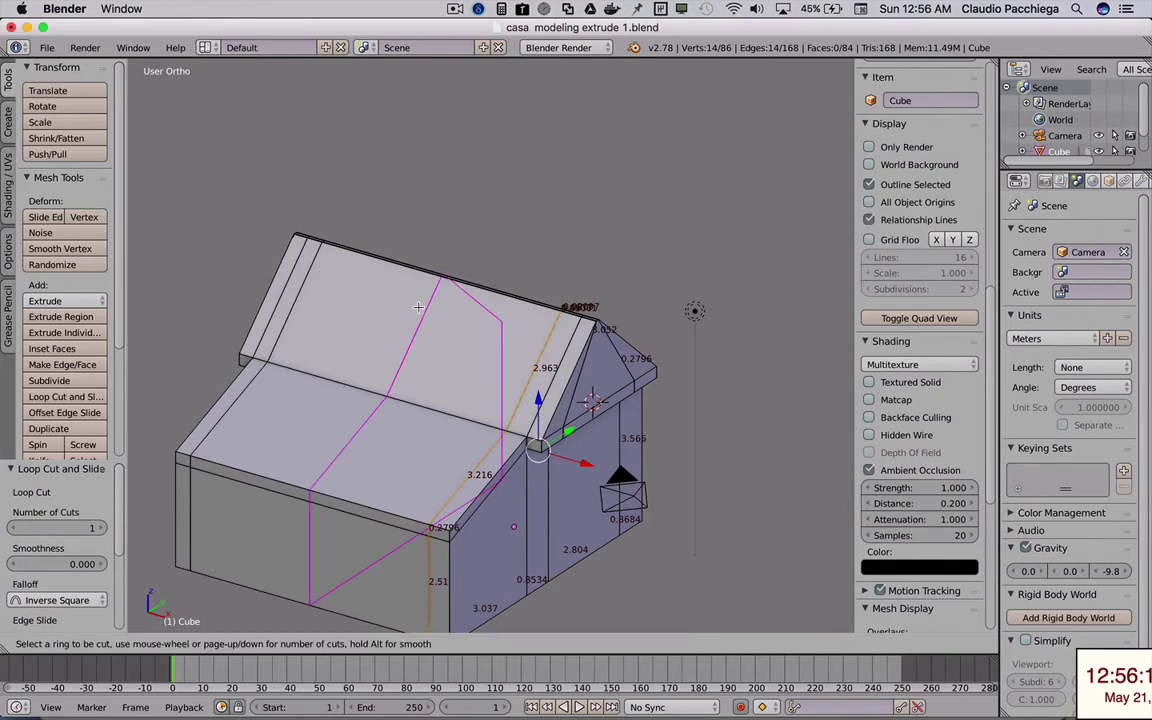
{"action": "left_click", "coordinate": [418, 306]}
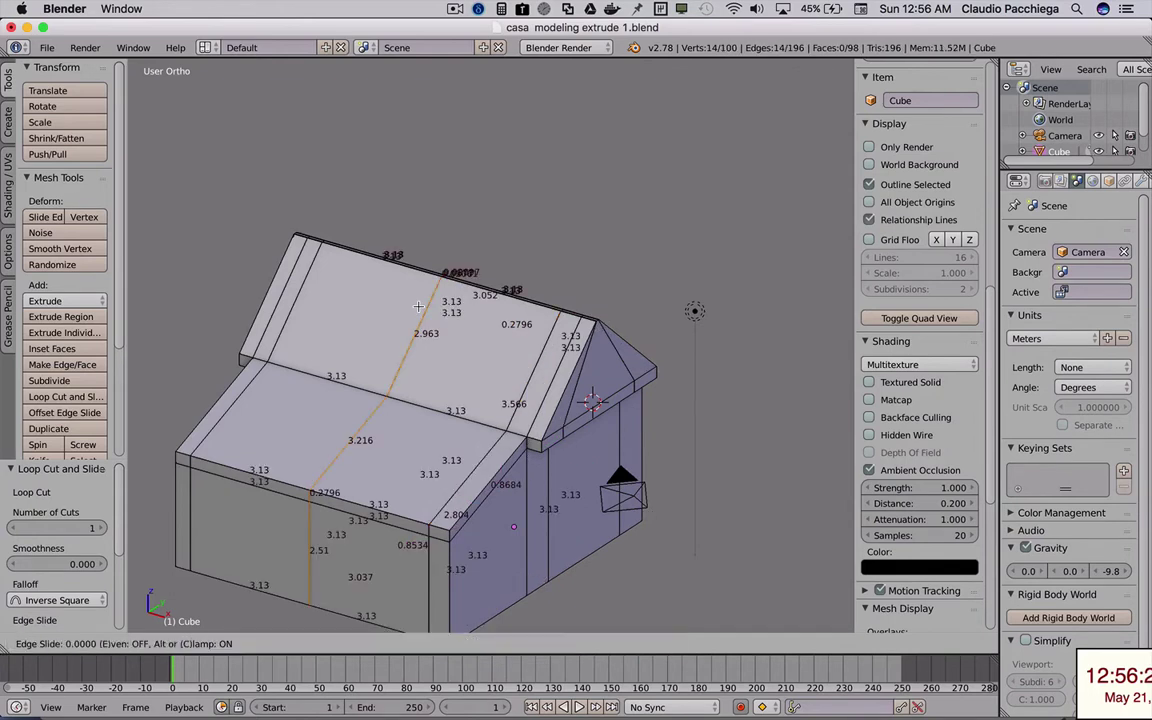
{"action": "left_click", "coordinate": [418, 306]}
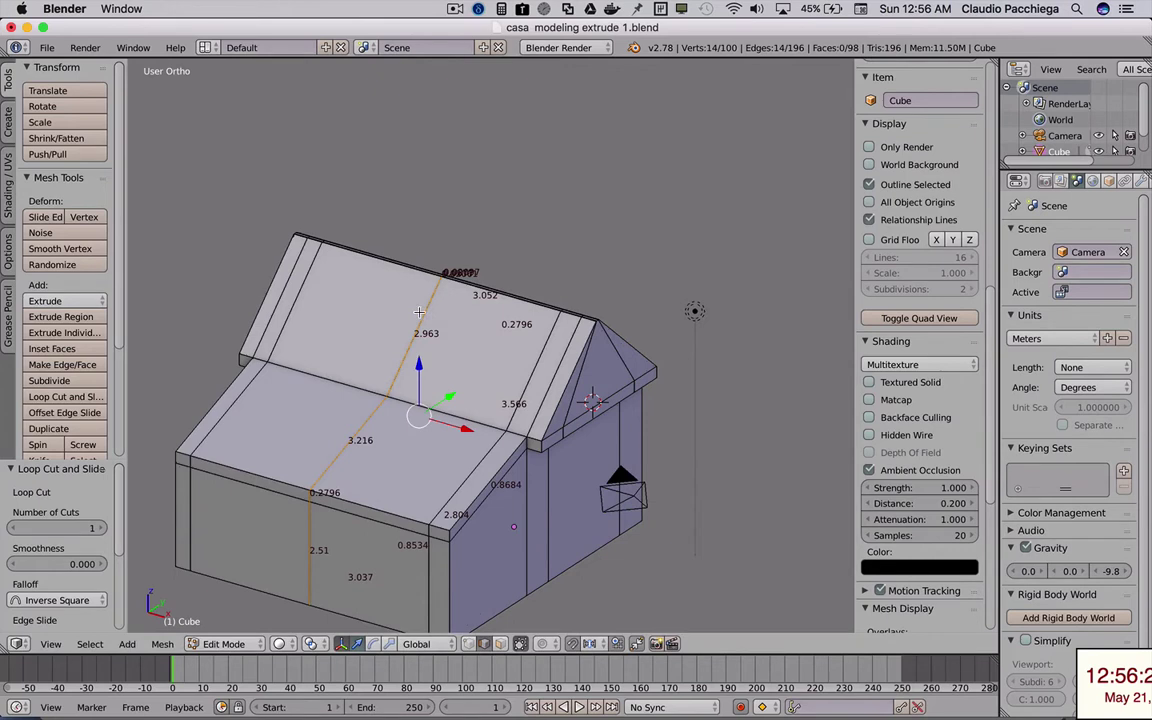
- Move the newest loop left along X and cut another loop across the roof and front wall
{"action": "left_click_drag", "start_coordinate": [467, 427], "coordinate": [427, 406]}
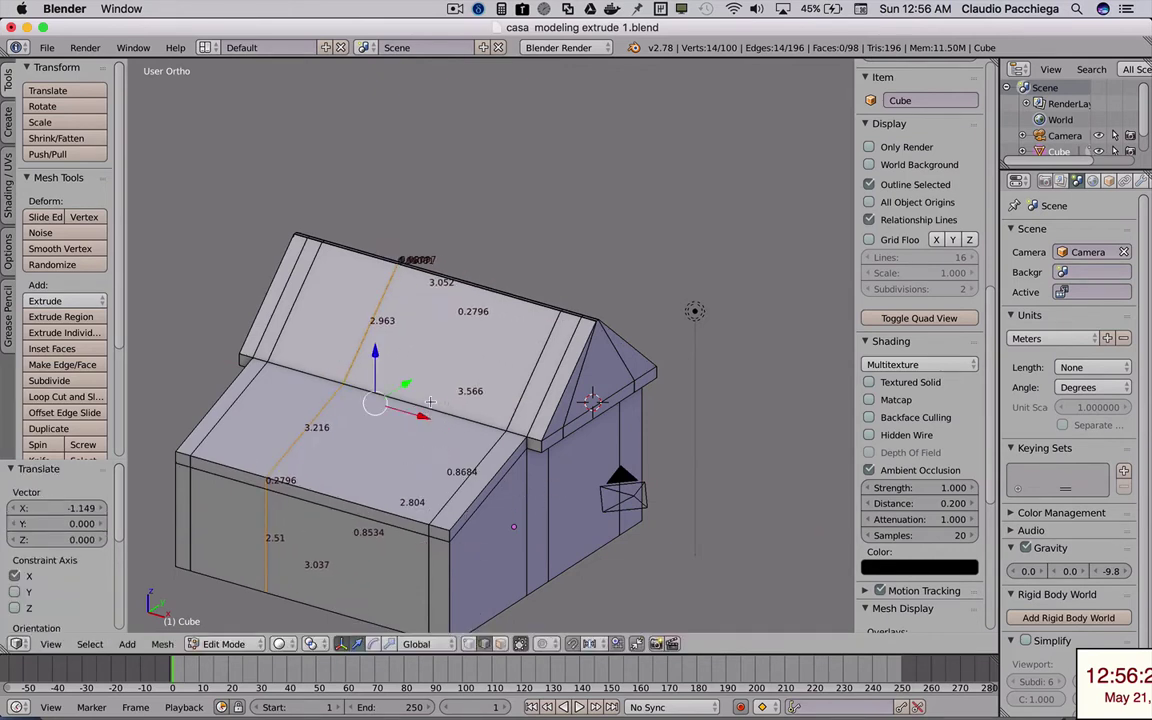
{"action": "key", "text": "ctrl+r"}
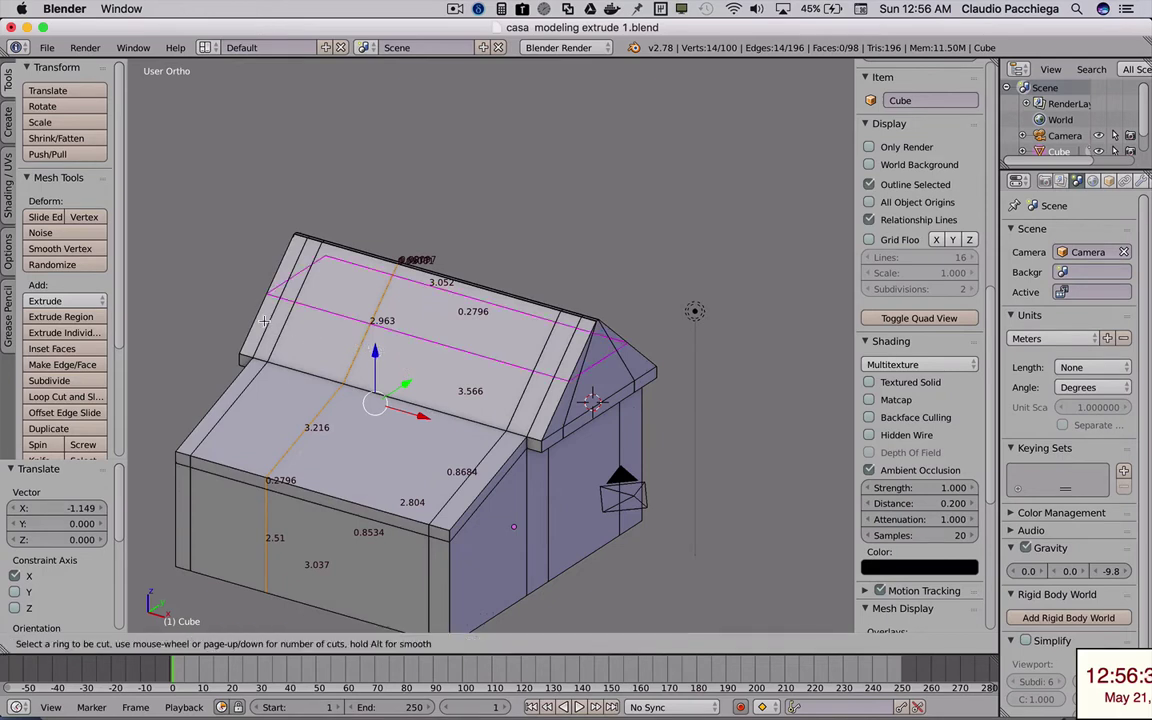
{"action": "left_click", "coordinate": [331, 495]}
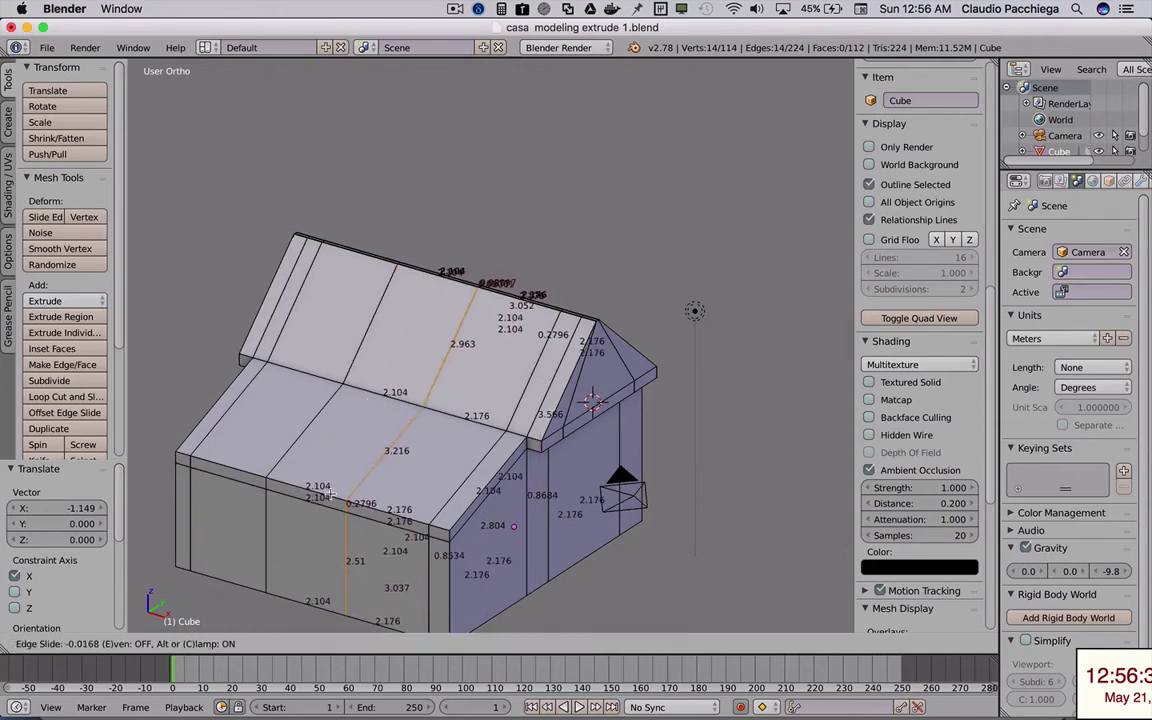
{"action": "left_click", "coordinate": [415, 492]}
{"action": "mouse_move", "coordinate": [415, 492]}
{"action": "middle_mouse_down"}
{"action": "mouse_move", "coordinate": [431, 470]}
{"action": "mouse_move", "coordinate": [383, 455]}
{"action": "mouse_move", "coordinate": [342, 513]}
{"action": "middle_mouse_up"}
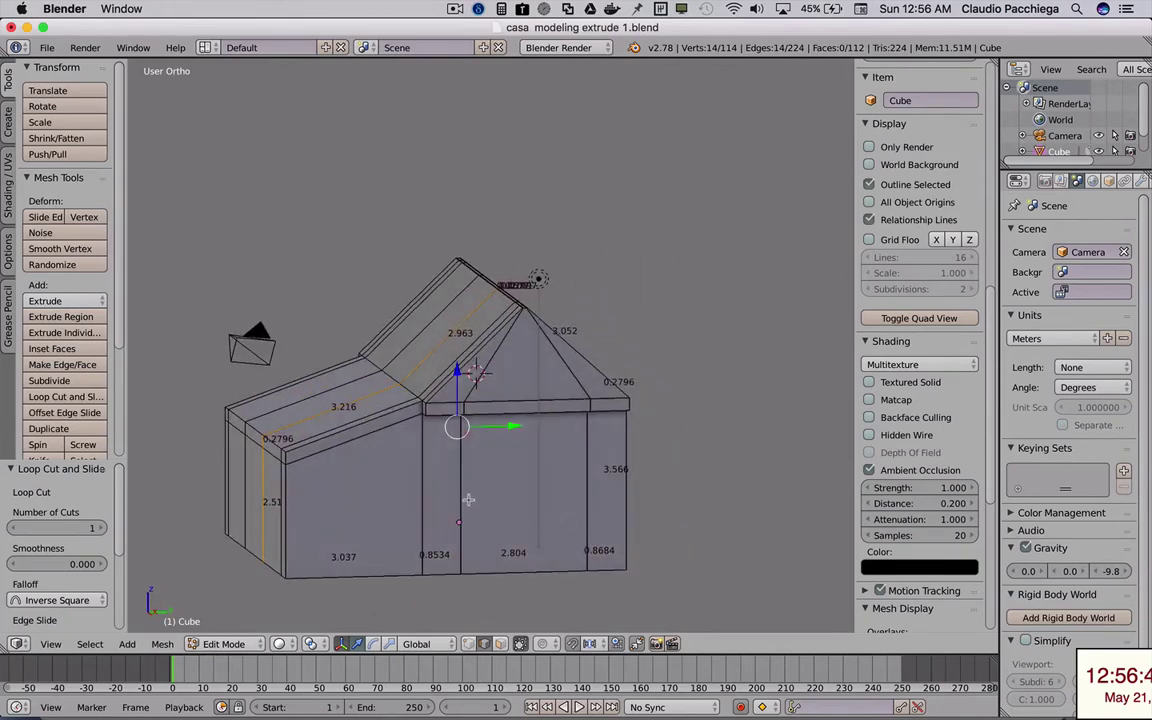
- Cut two horizontal loops around the walls, dropping the second near the wall base
{"action": "key", "text": "ctrl+r"}
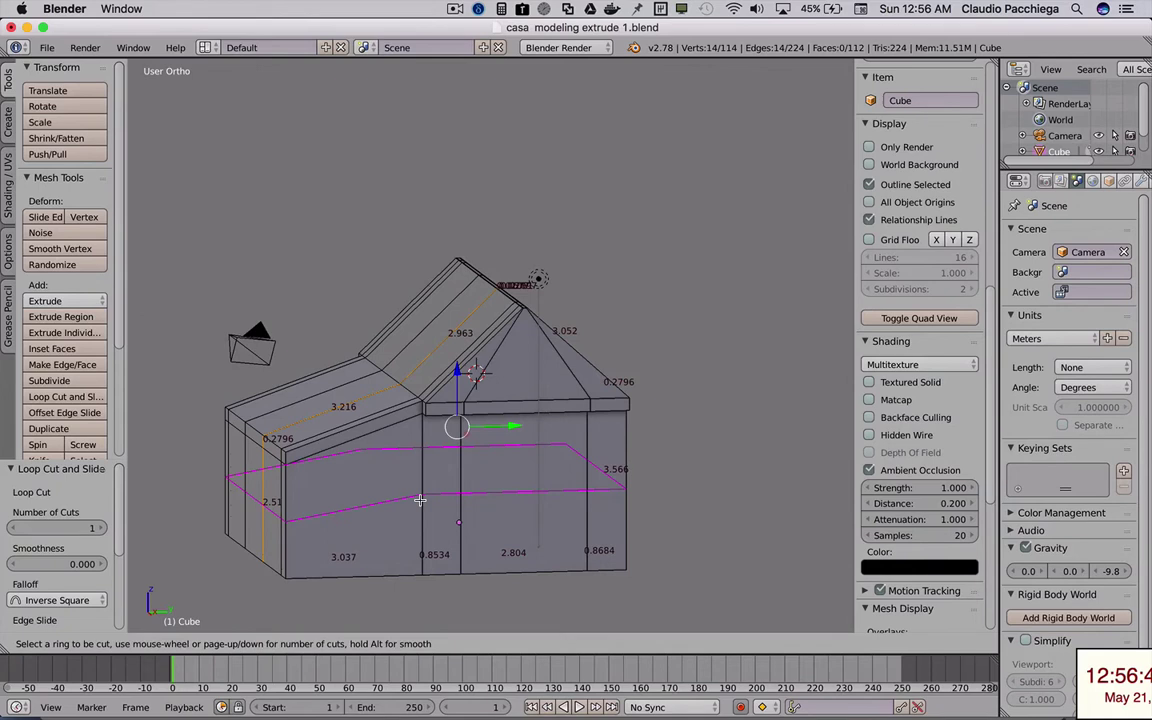
{"action": "left_click", "coordinate": [420, 500]}
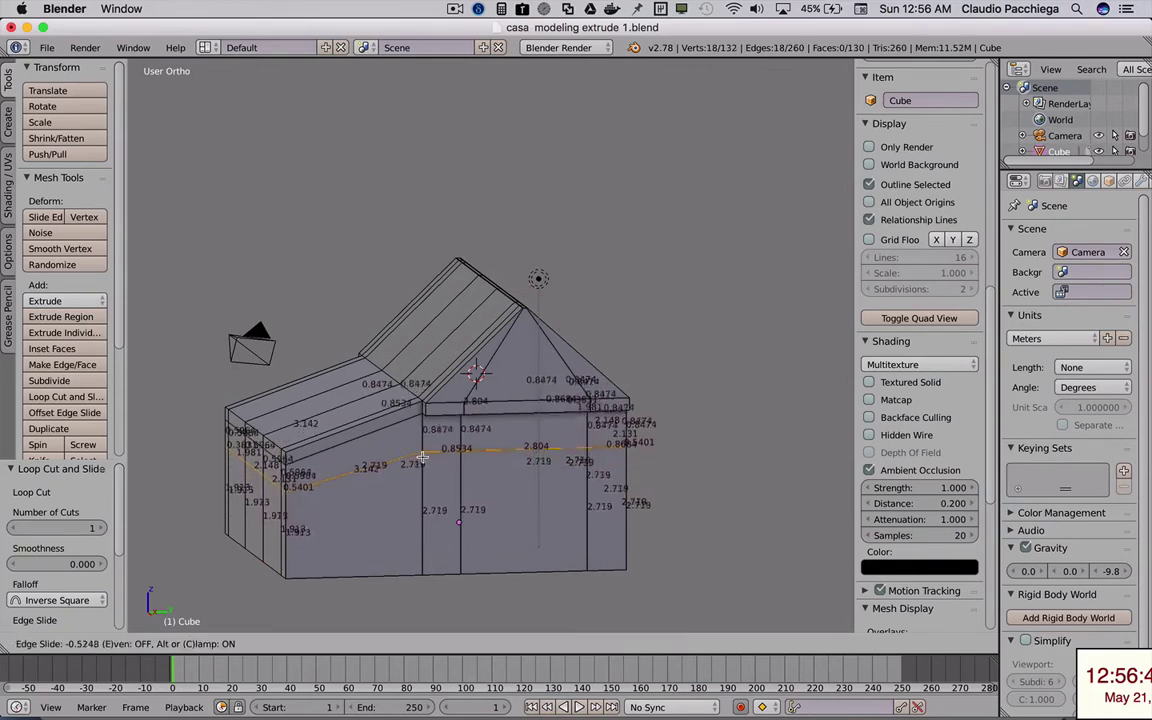
{"action": "left_click", "coordinate": [412, 494]}
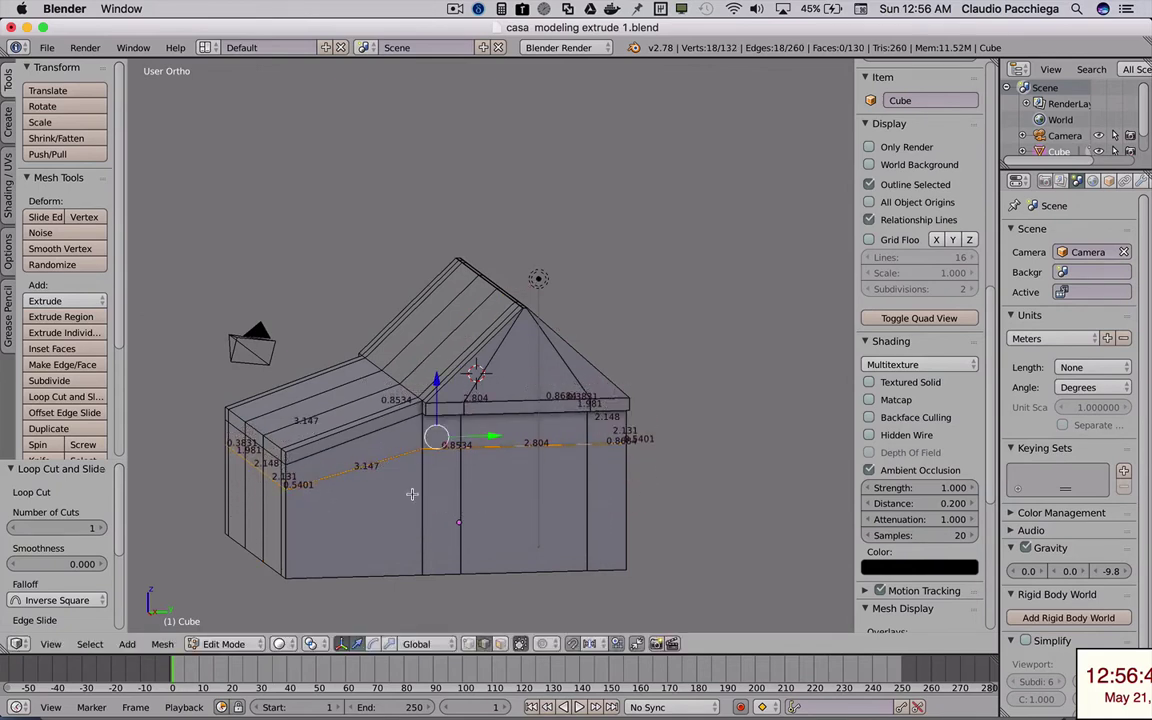
{"action": "key", "text": "ctrl+r"}
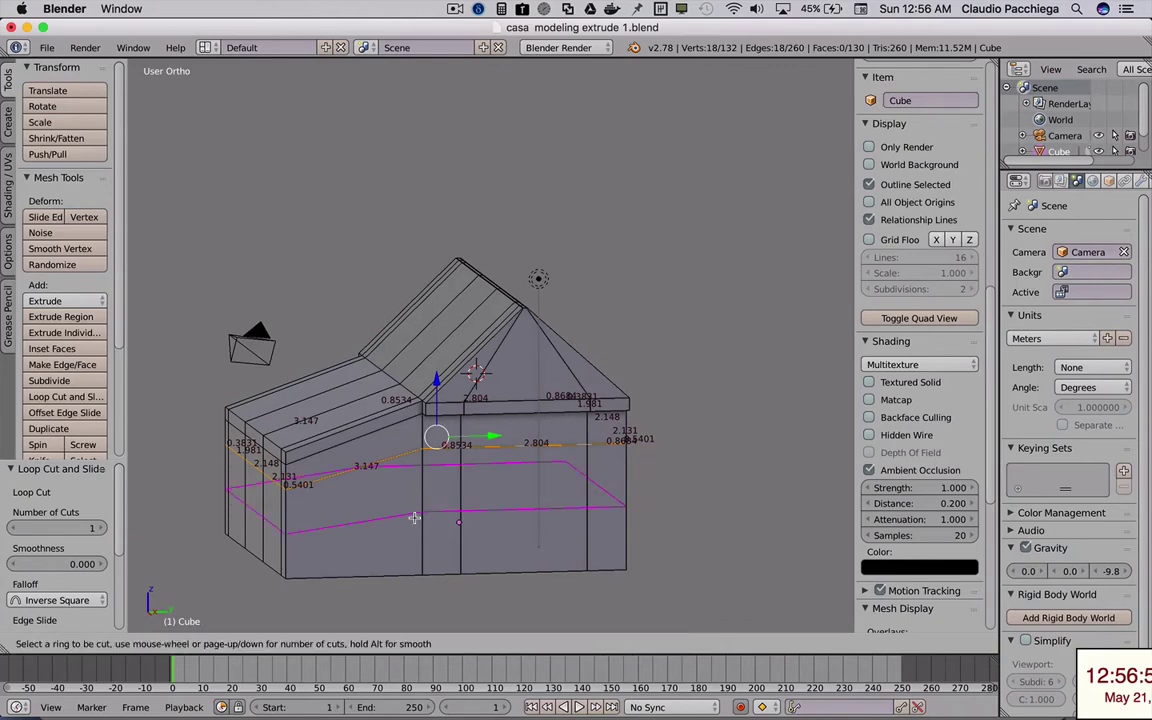
{"action": "left_click", "coordinate": [414, 517]}
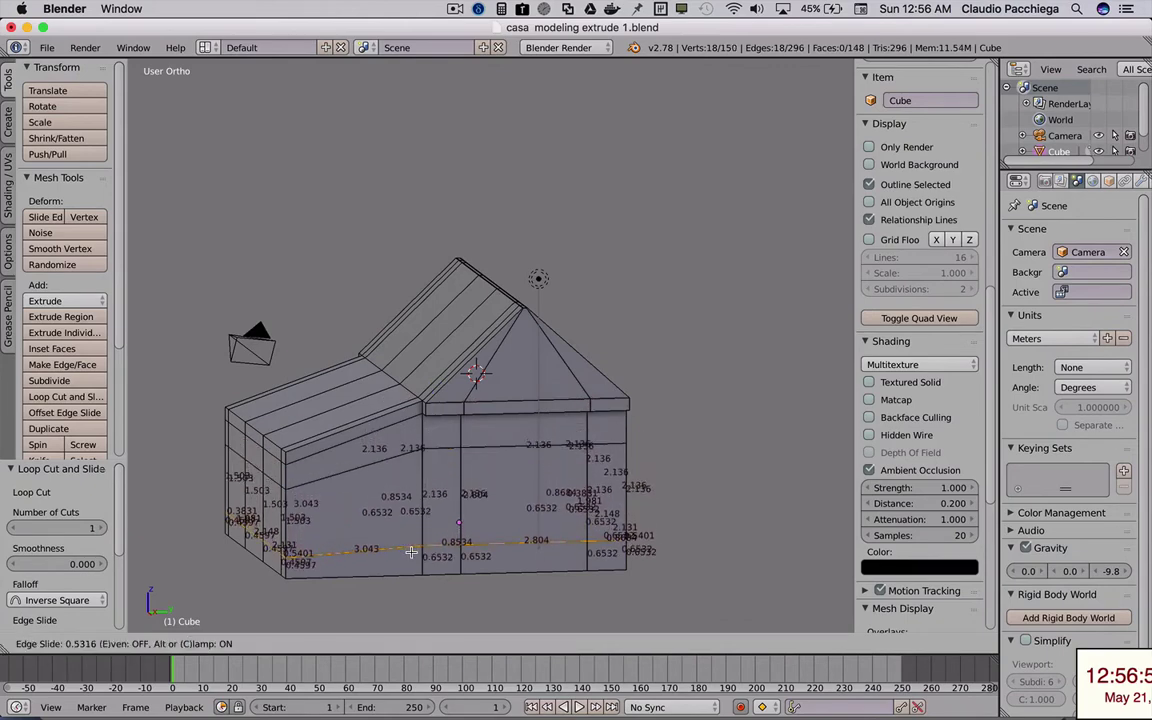
{"action": "left_click", "coordinate": [411, 548]}
{"action": "mouse_move", "coordinate": [411, 548]}
{"action": "middle_mouse_down"}
{"action": "mouse_move", "coordinate": [401, 508]}
{"action": "mouse_move", "coordinate": [493, 513]}
{"action": "mouse_move", "coordinate": [447, 518]}
{"action": "mouse_move", "coordinate": [480, 500]}
{"action": "middle_mouse_up"}
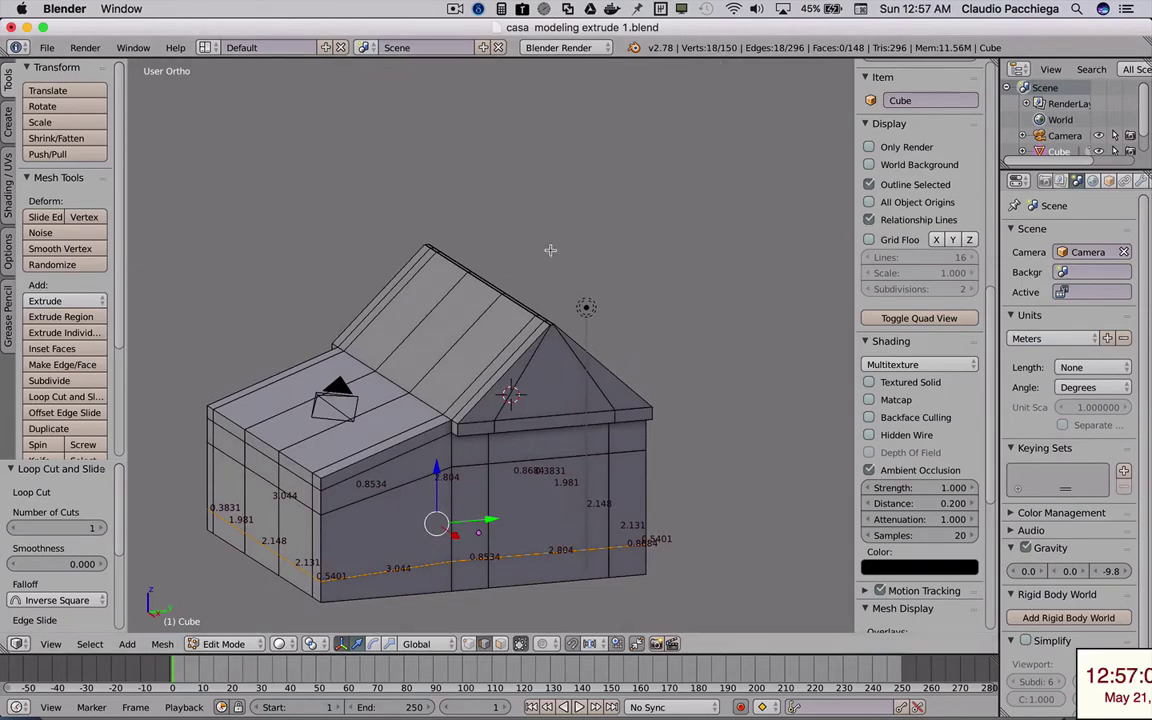
- Inspect the 150-vertex house mesh from several angles, then return to Object Mode
{"action": "mouse_move", "coordinate": [400, 417]}
{"action": "middle_mouse_down"}
{"action": "mouse_move", "coordinate": [389, 456]}
{"action": "mouse_move", "coordinate": [460, 453]}
{"action": "middle_mouse_up"}
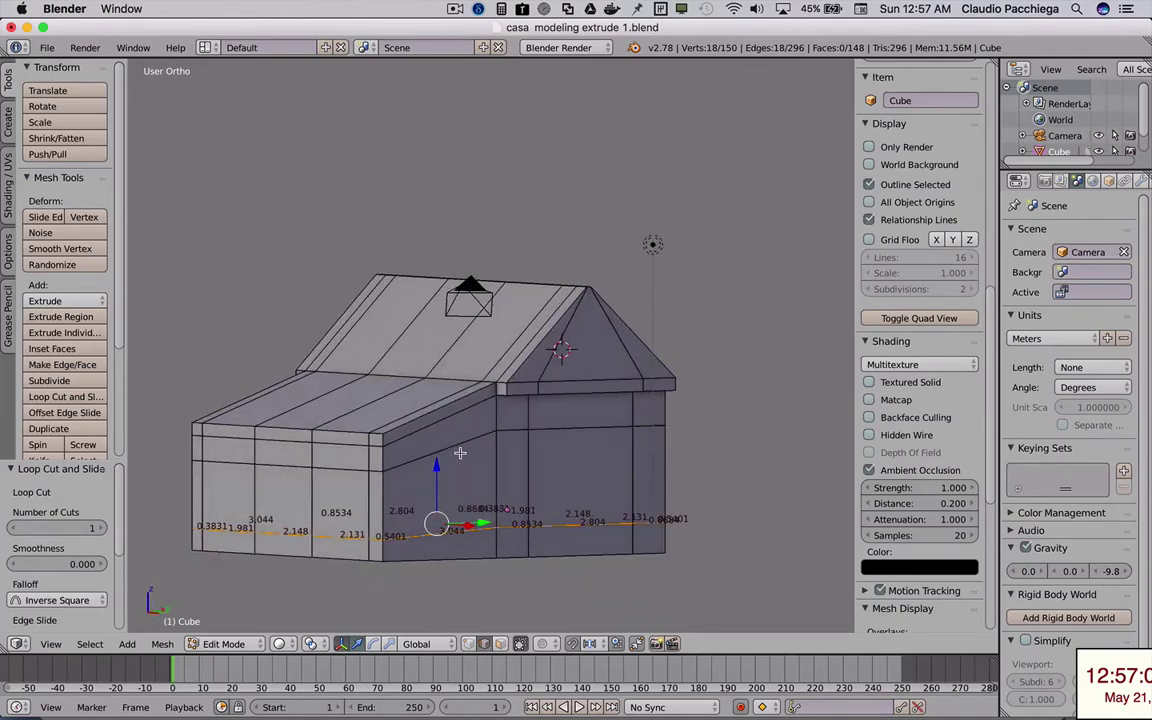
{"action": "middle_click_drag", "start_coordinate": [384, 435], "coordinate": [424, 487]}
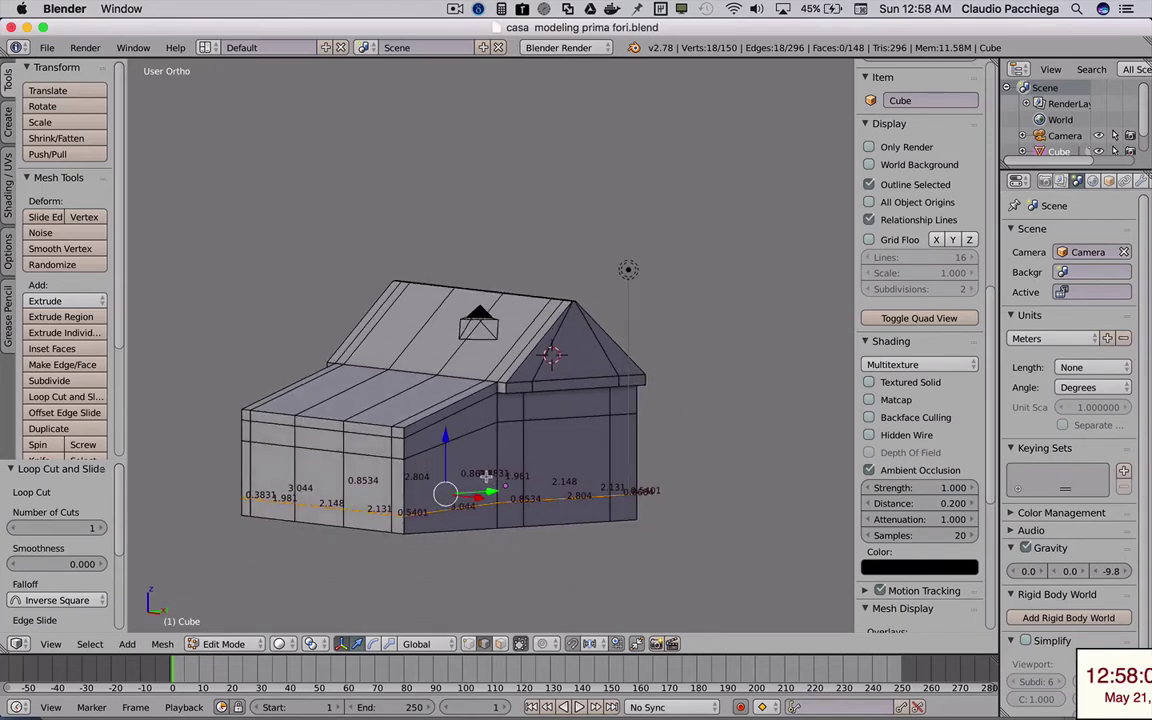
{"action": "mouse_move", "coordinate": [489, 495]}
{"action": "middle_mouse_down"}
{"action": "mouse_move", "coordinate": [474, 460]}
{"action": "mouse_move", "coordinate": [544, 426]}
{"action": "middle_mouse_up"}
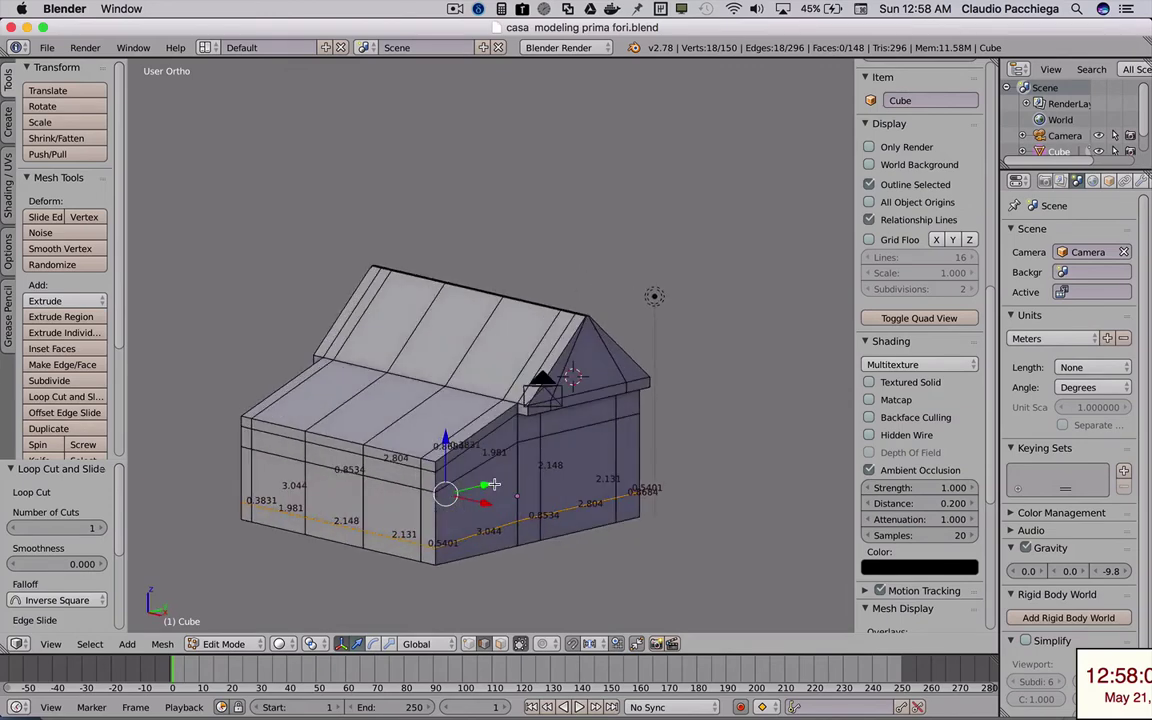
{"action": "mouse_move", "coordinate": [436, 416]}
{"action": "middle_mouse_down"}
{"action": "mouse_move", "coordinate": [478, 432]}
{"action": "mouse_move", "coordinate": [481, 466]}
{"action": "mouse_move", "coordinate": [480, 404]}
{"action": "middle_mouse_up"}
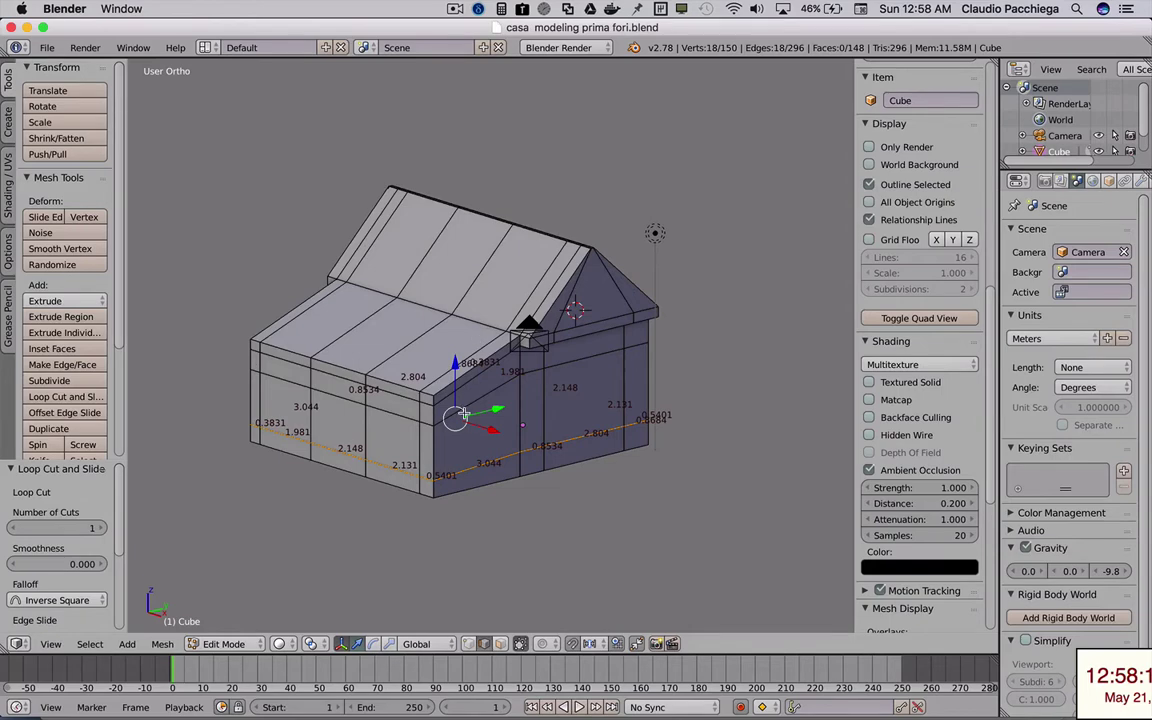
{"action": "key", "text": "Tab"}
{"action": "middle_click_drag", "start_coordinate": [522, 396], "coordinate": [507, 367]}
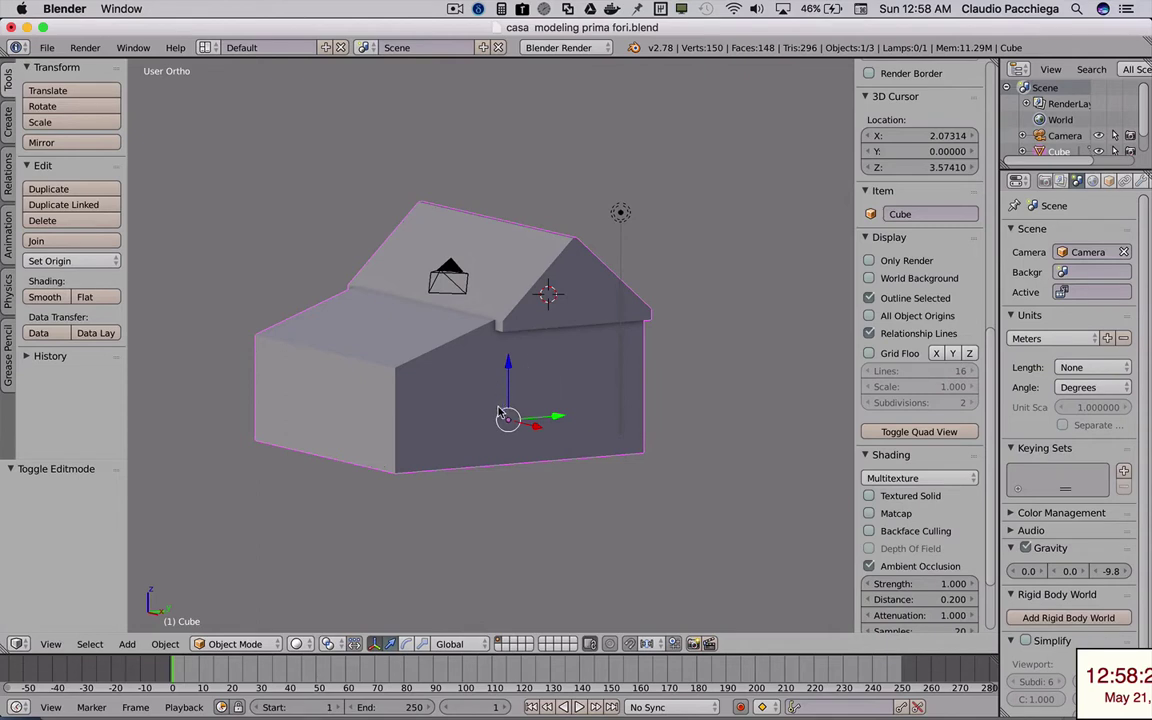
- Add a 2 × 2 × 2 cube, Cube.001, at the 3D cursor by the gable
{"action": "key", "text": "shift+a"}
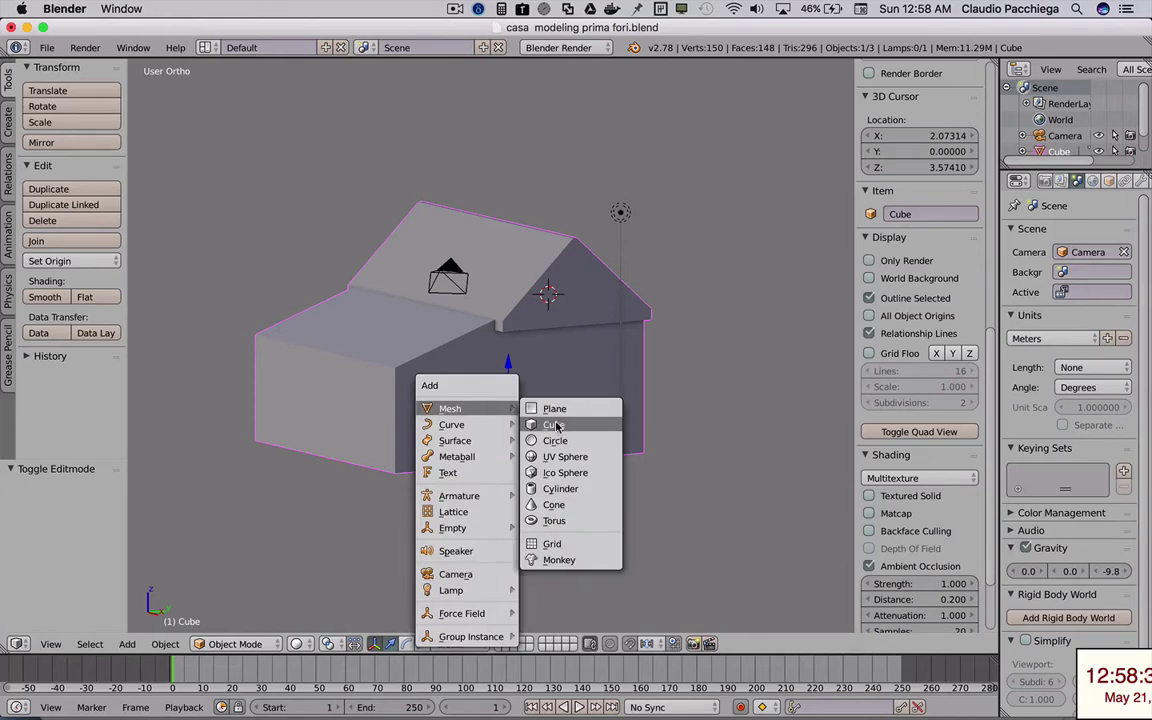
{"action": "left_click", "coordinate": [555, 425]}
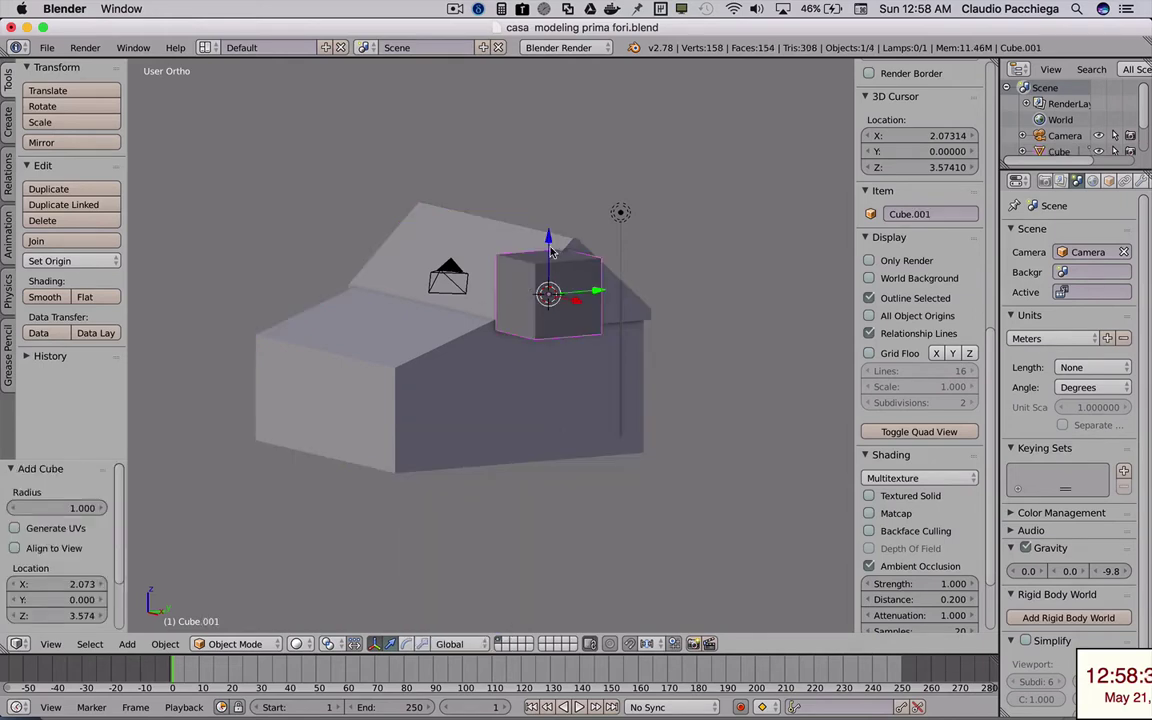
{"action": "left_click_drag", "start_coordinate": [986, 365], "coordinate": [1003, 100]}
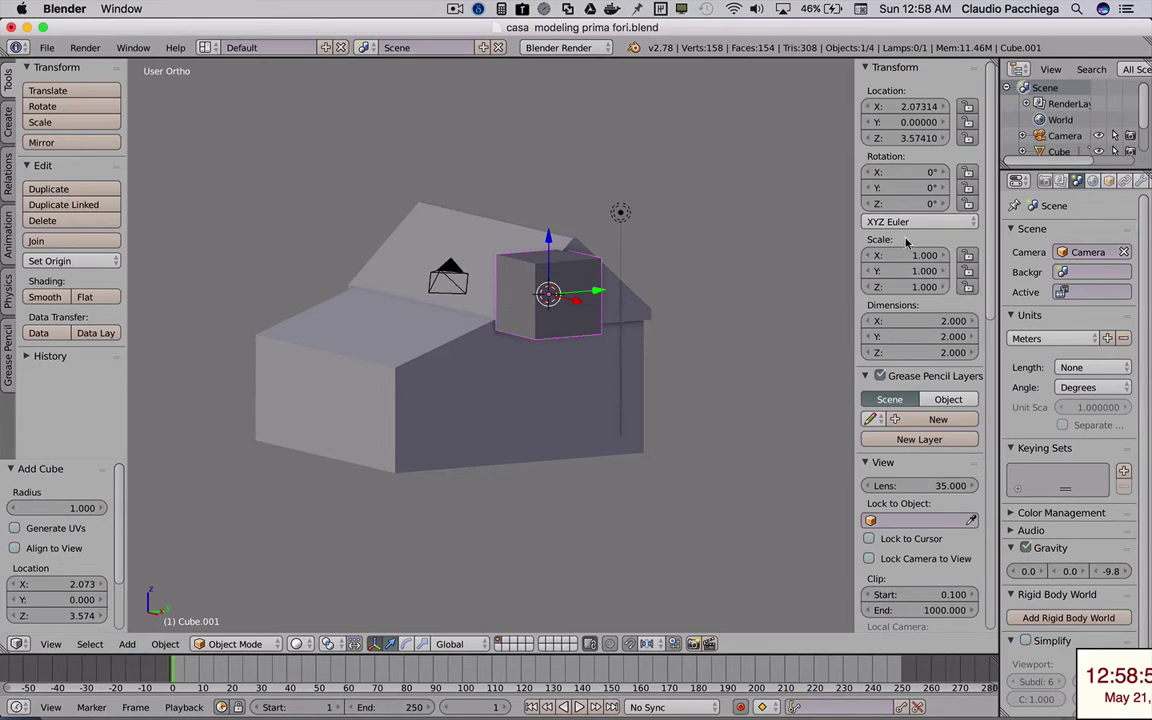
- Set Cube.001's dimensions to X 0.5, Y 0.7 and Z 2 in the N panel
{"action": "left_click", "coordinate": [934, 321]}
{"action": "type", "text": "0.5"}
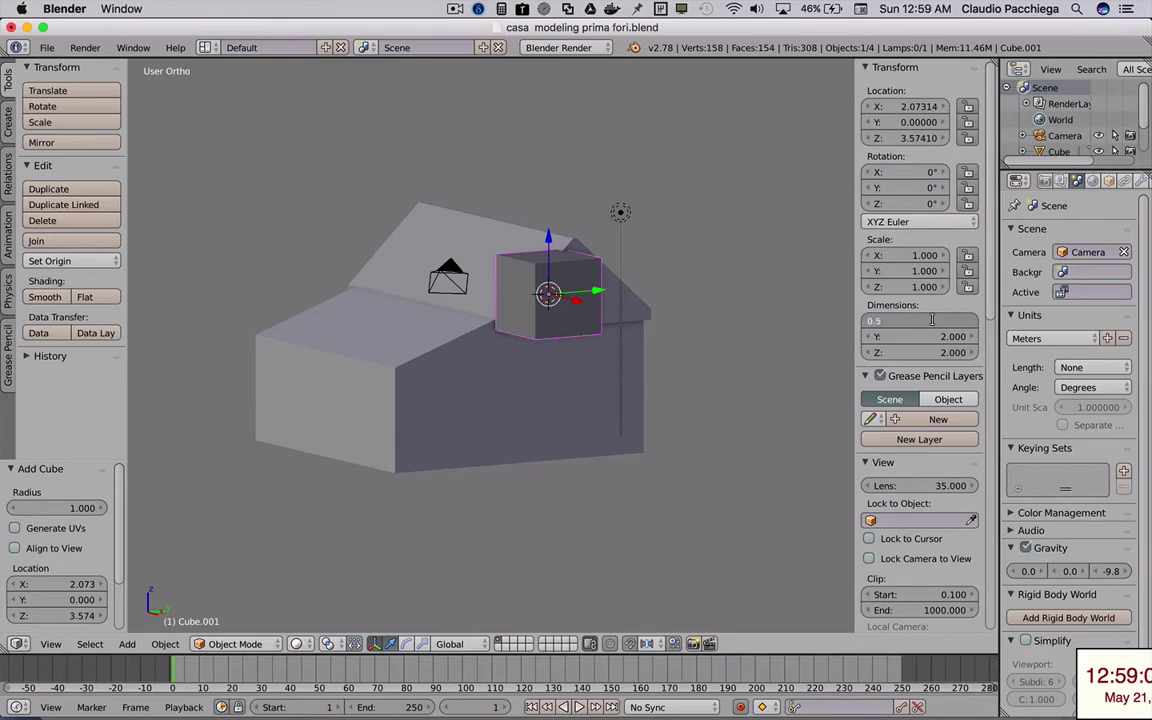
{"action": "key", "text": "Tab"}
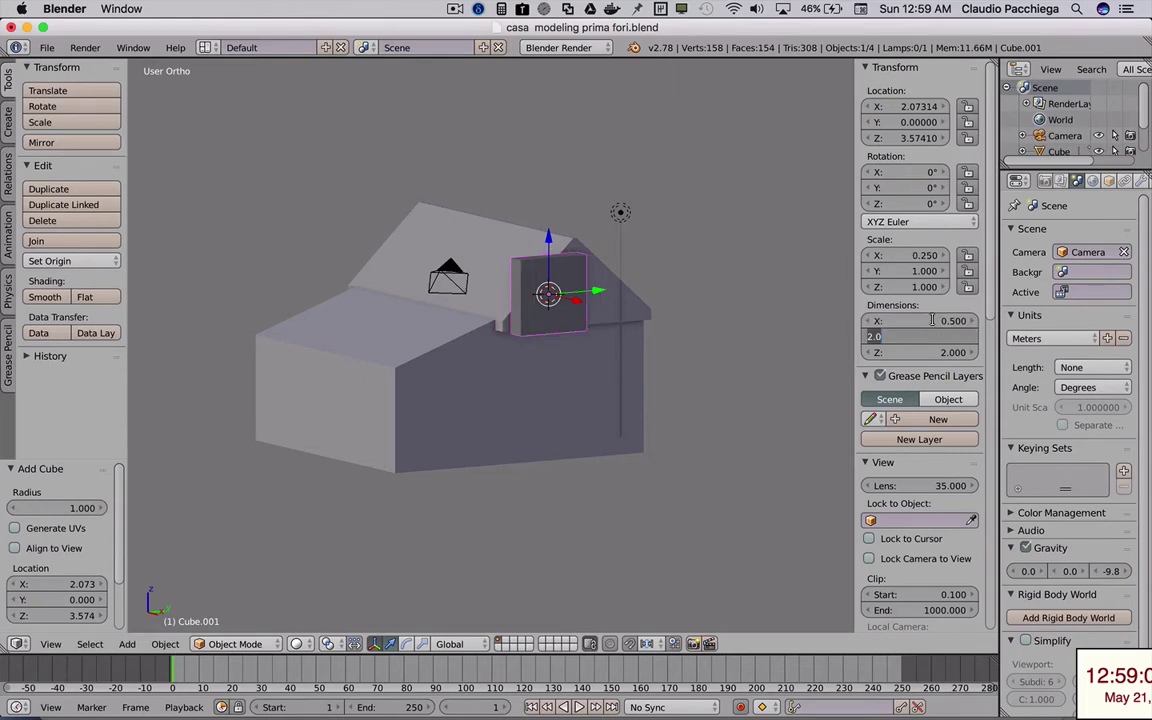
{"action": "key", "text": "Return"}
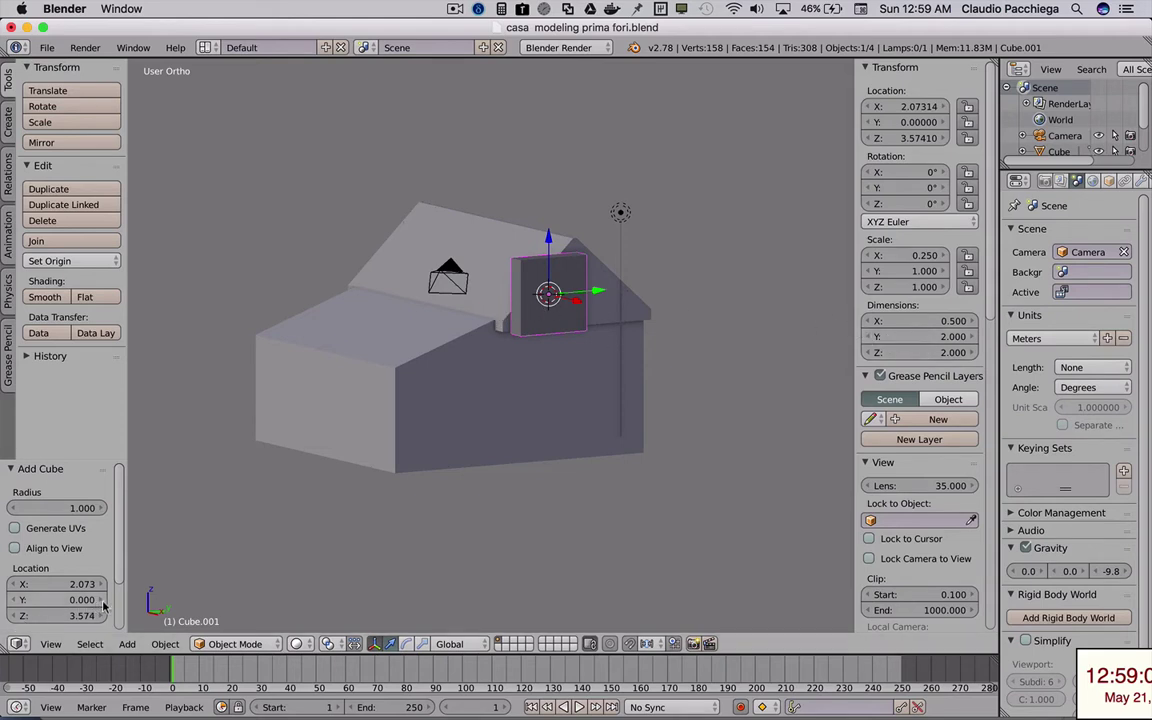
{"action": "left_click", "coordinate": [918, 338]}
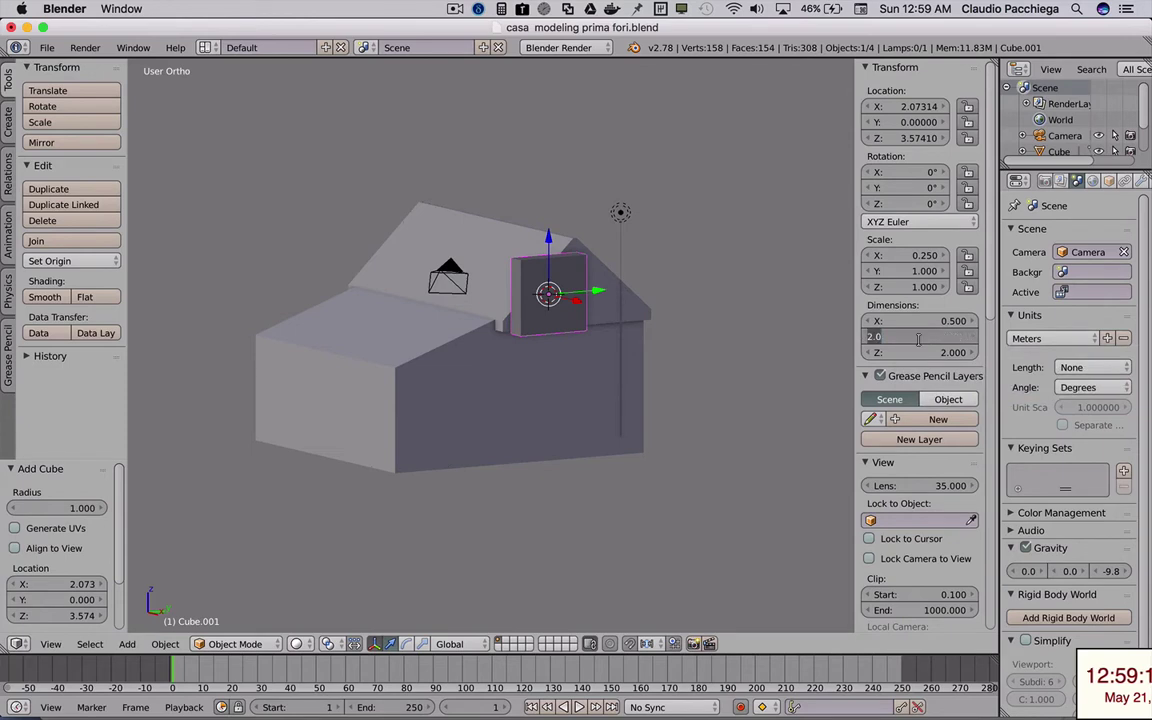
{"action": "type", "text": ".5"}
{"action": "key", "text": "Tab"}
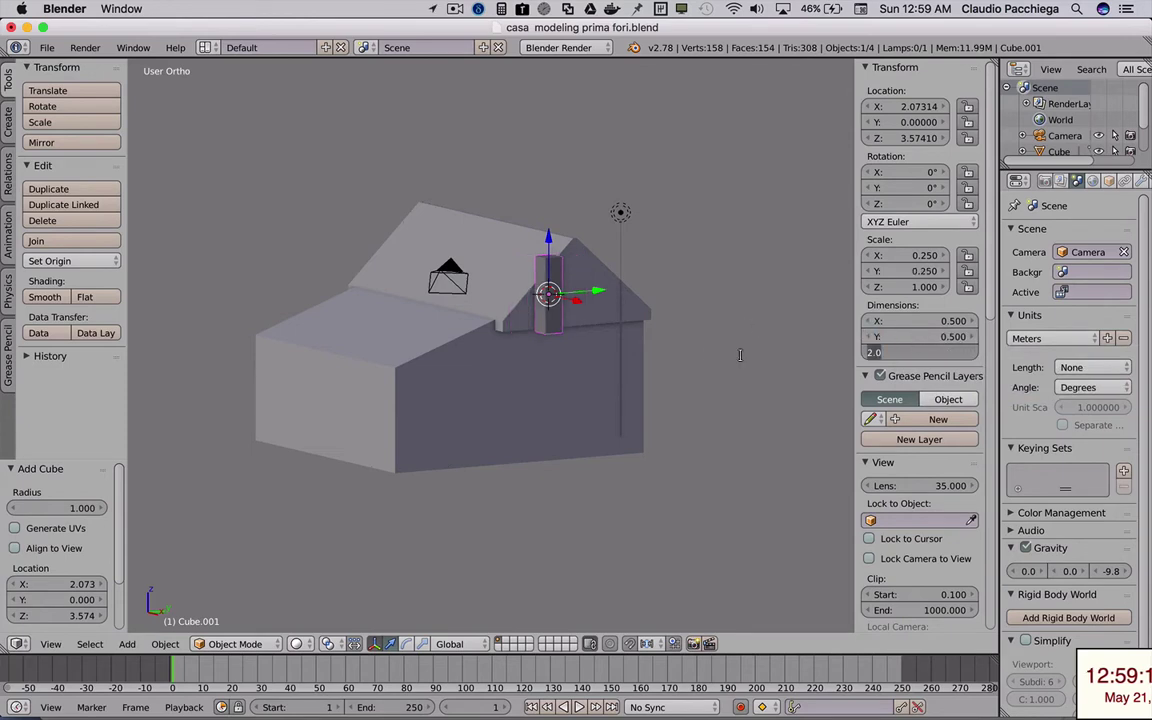
{"action": "left_click", "coordinate": [940, 337]}
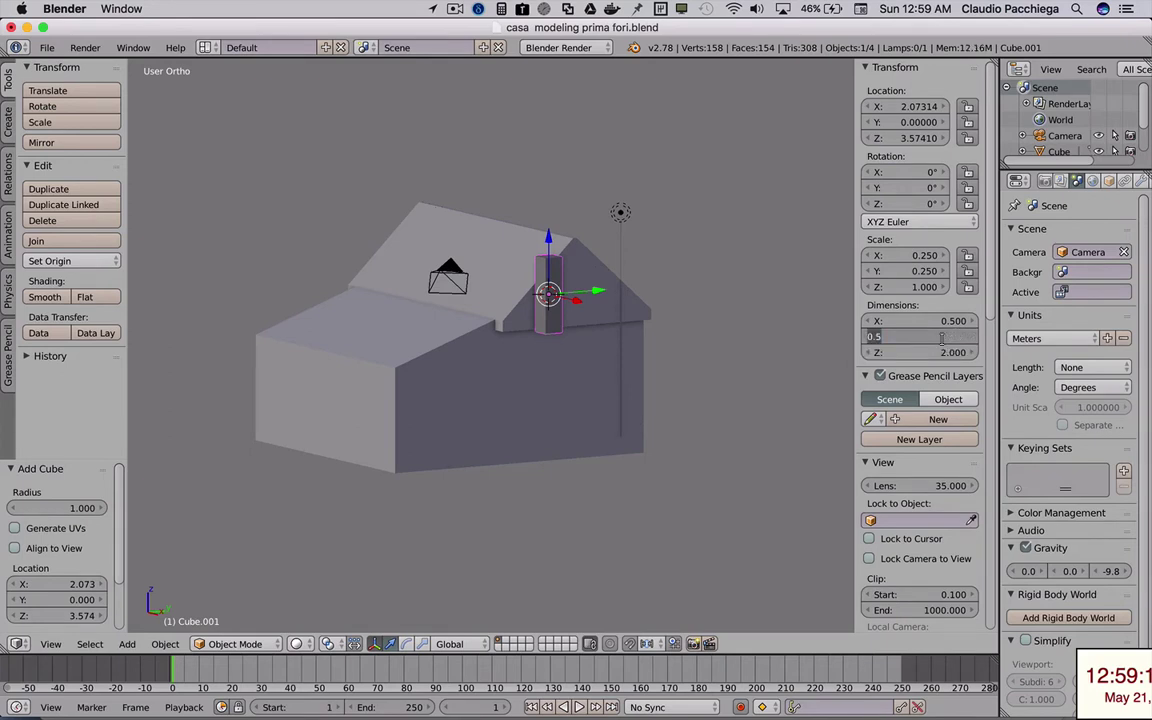
{"action": "key", "text": "BackSpace"}
{"action": "key", "text": "Tab"}
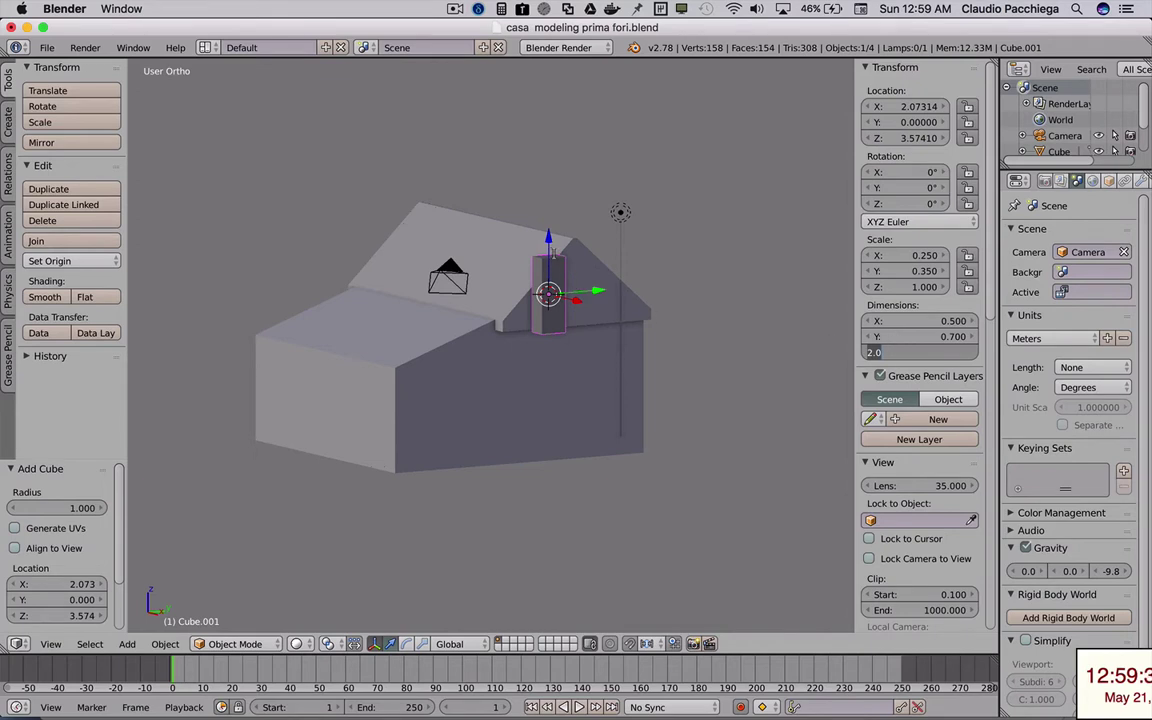
{"action": "key", "text": "Tab"}
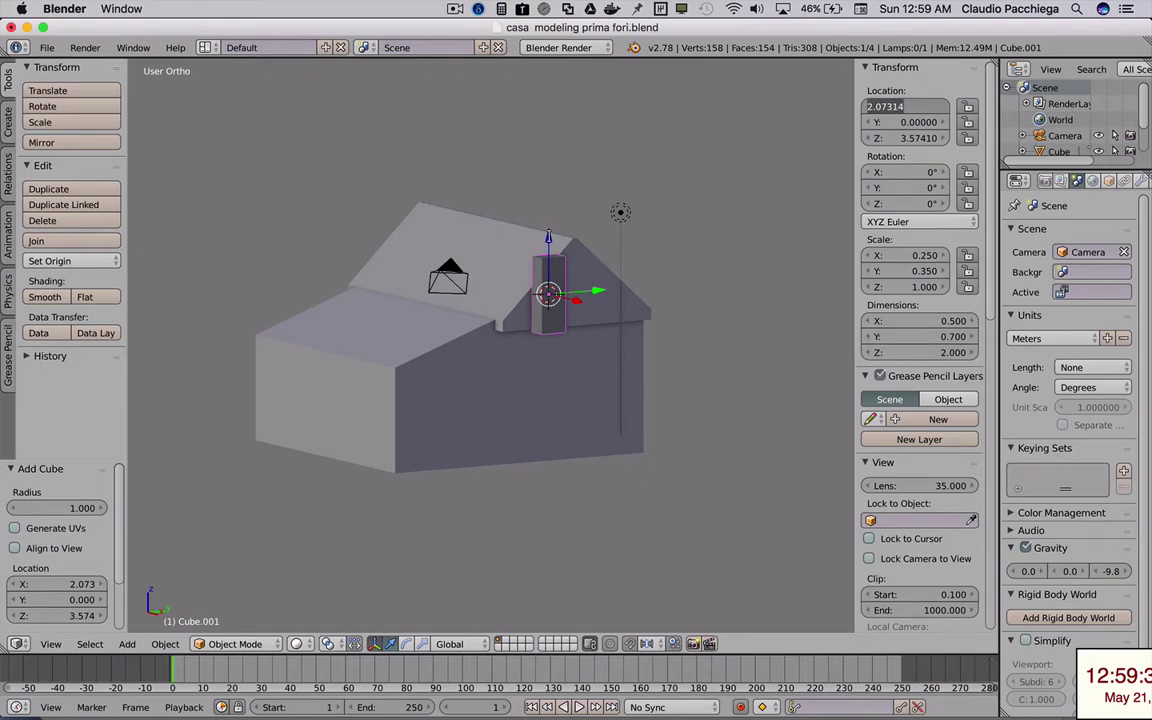
{"action": "key", "text": "Return"}
- Lower the door cutter toward ground level and slide it left along X
{"action": "left_click_drag", "start_coordinate": [549, 241], "coordinate": [548, 361]}
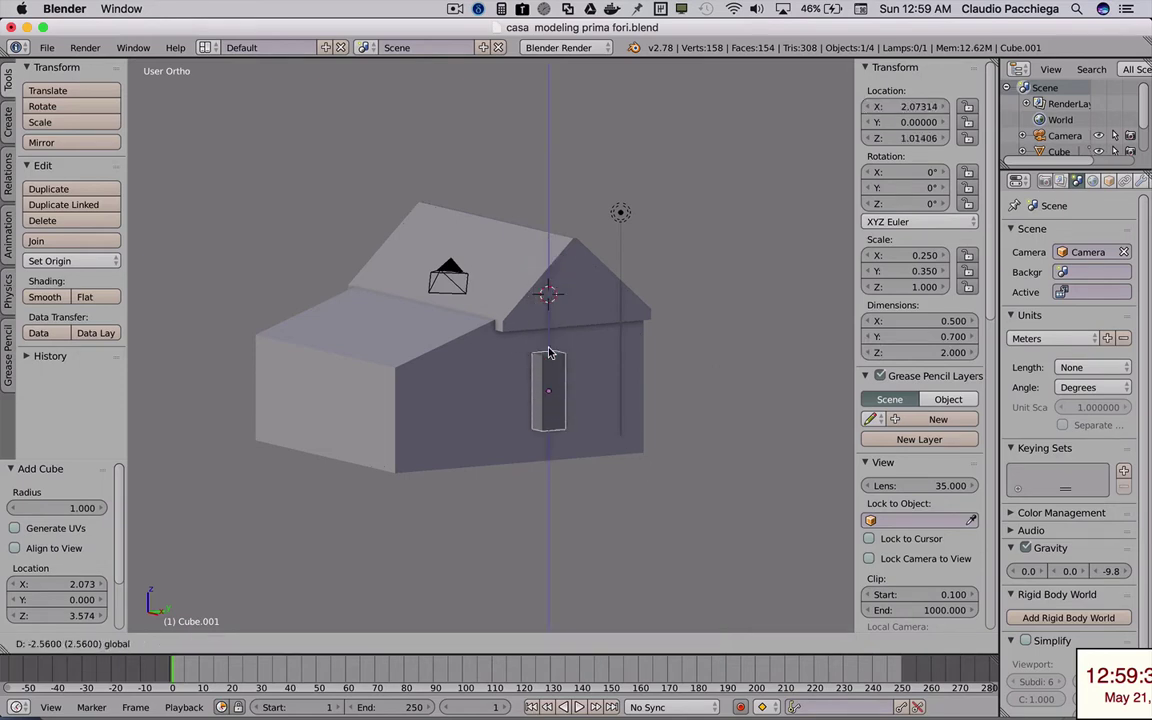
{"action": "left_click", "coordinate": [548, 361]}
{"action": "mouse_move", "coordinate": [455, 397]}
{"action": "middle_mouse_down"}
{"action": "mouse_move", "coordinate": [467, 444]}
{"action": "mouse_move", "coordinate": [482, 432]}
{"action": "middle_mouse_up"}
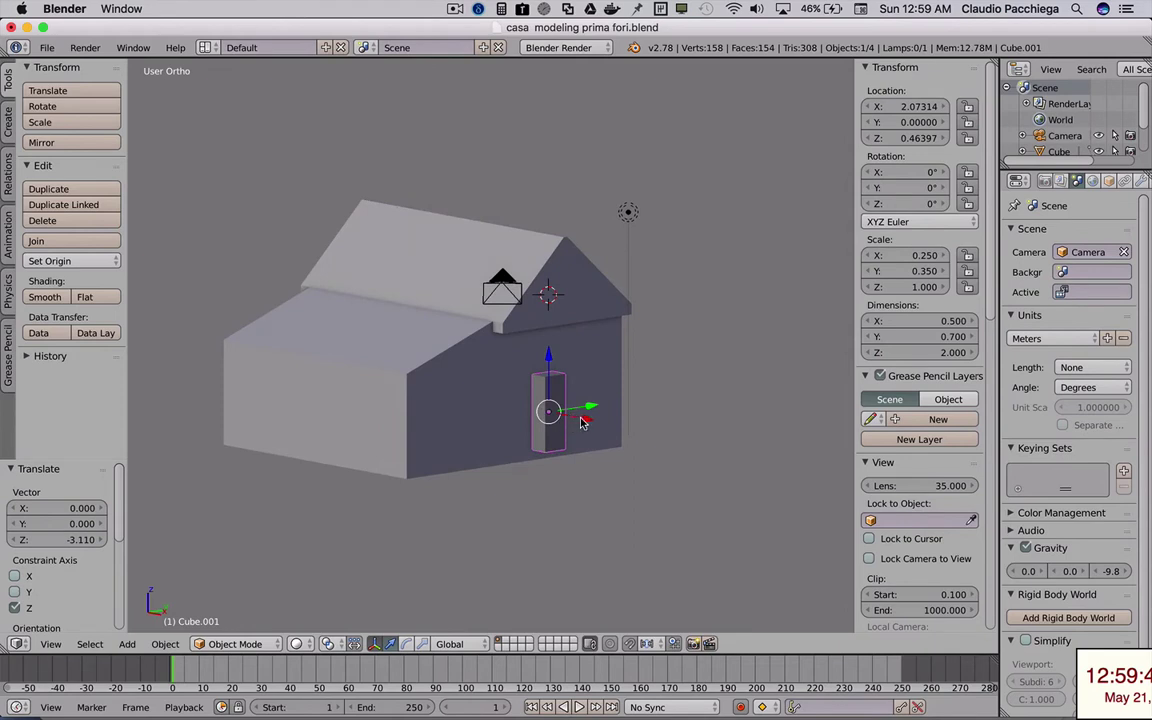
{"action": "key", "text": "g"}
{"action": "key", "text": "x"}
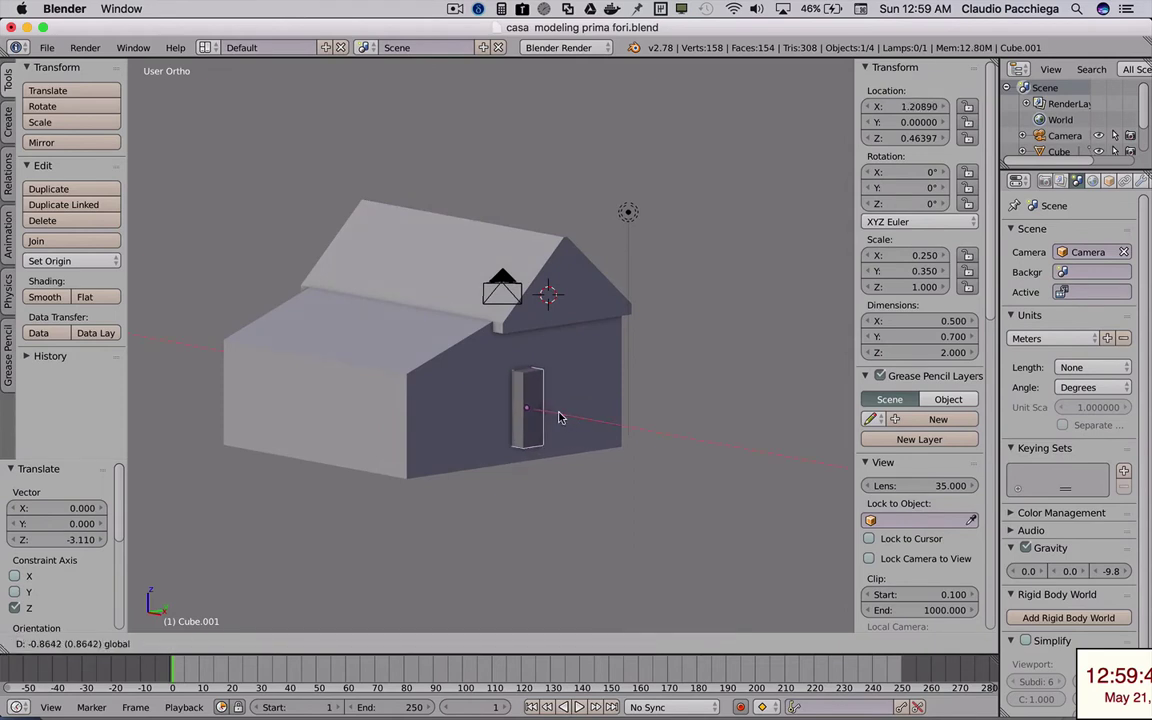
{"action": "left_click", "coordinate": [560, 418]}
{"action": "mouse_move", "coordinate": [560, 418]}
{"action": "middle_mouse_down"}
{"action": "mouse_move", "coordinate": [535, 424]}
{"action": "mouse_move", "coordinate": [442, 399]}
{"action": "mouse_move", "coordinate": [474, 408]}
{"action": "middle_mouse_up"}
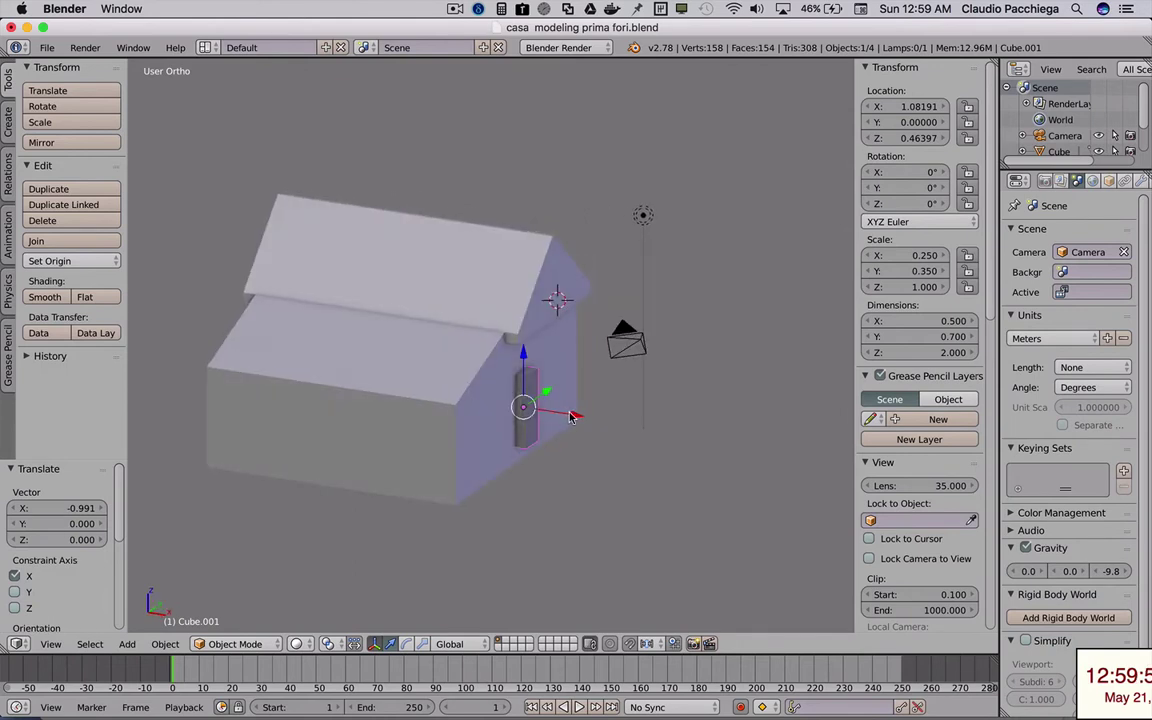
{"action": "left_click_drag", "start_coordinate": [568, 416], "coordinate": [541, 418]}
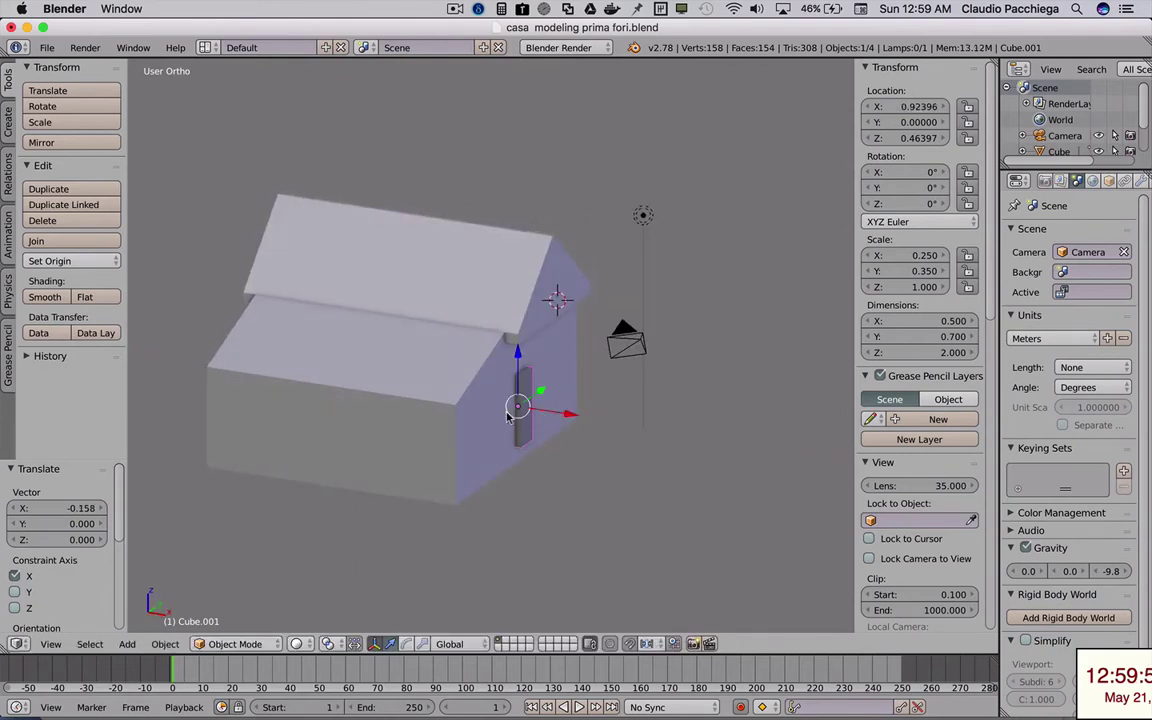
- Push the door cutter along Y onto the wall, at X 0.924, Y 1.259, Z 0.464
{"action": "mouse_move", "coordinate": [458, 375]}
{"action": "middle_mouse_down"}
{"action": "mouse_move", "coordinate": [441, 407]}
{"action": "mouse_move", "coordinate": [394, 362]}
{"action": "mouse_move", "coordinate": [452, 396]}
{"action": "middle_mouse_up"}
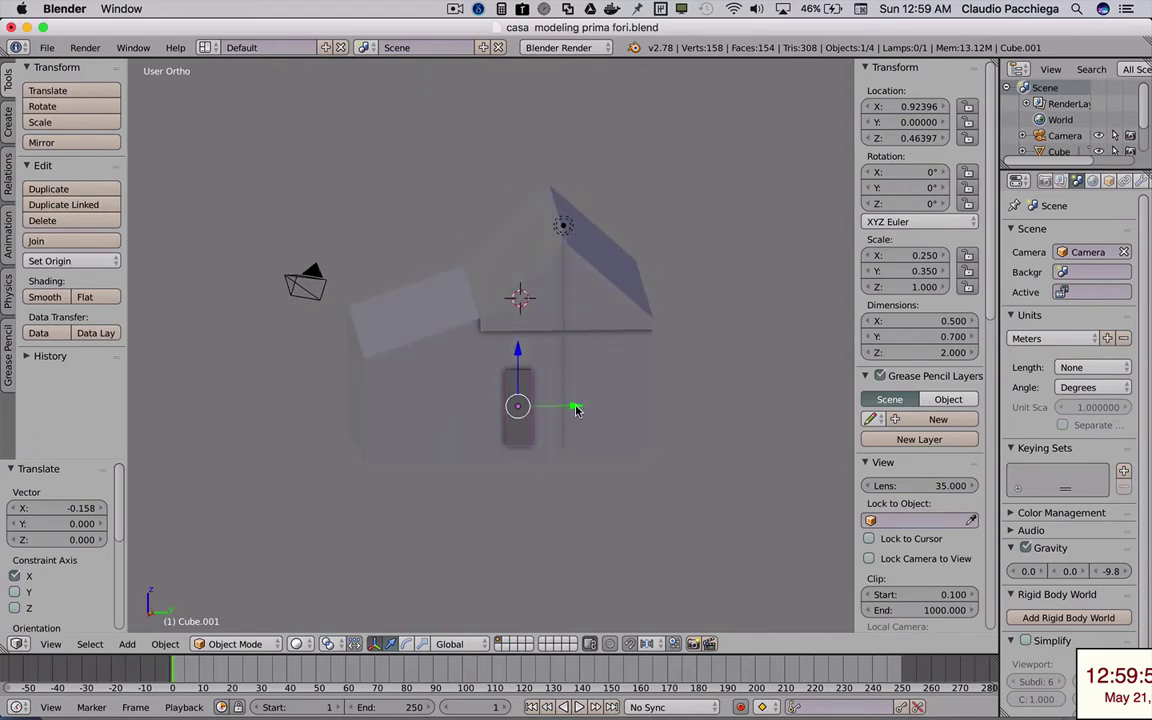
{"action": "left_click_drag", "start_coordinate": [576, 410], "coordinate": [622, 410]}
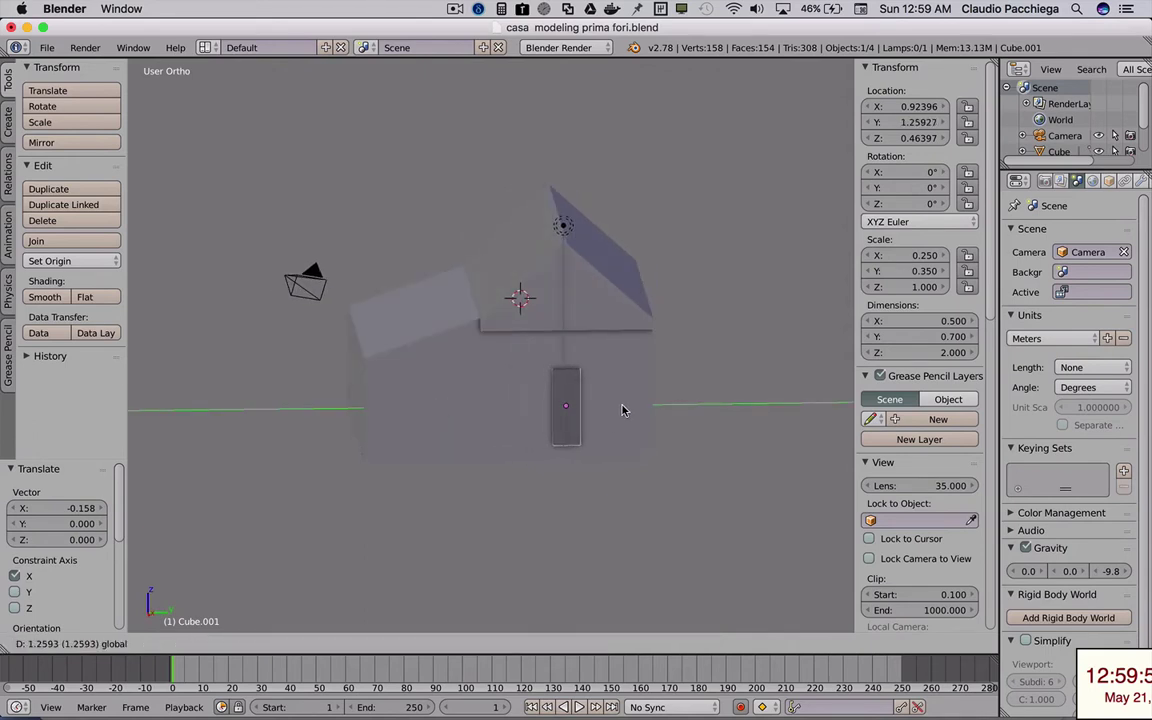
{"action": "left_click", "coordinate": [622, 410]}
{"action": "mouse_move", "coordinate": [435, 367]}
{"action": "middle_mouse_down"}
{"action": "mouse_move", "coordinate": [478, 402]}
{"action": "mouse_move", "coordinate": [504, 402]}
{"action": "middle_mouse_up"}
- In Edit Mode, lower the door box 0.282 along Z and select the whole box
{"action": "key", "text": "Tab"}
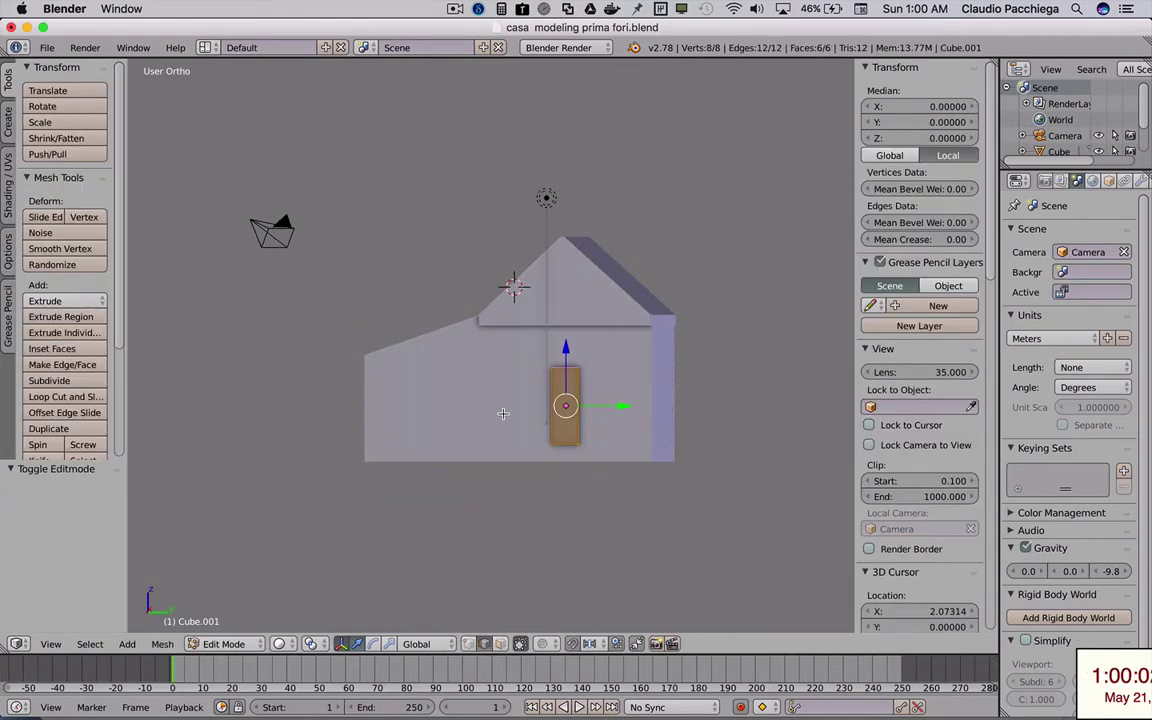
{"action": "scroll", "coordinate": [504, 411], "scroll_direction": "up", "scroll_amount": 2}
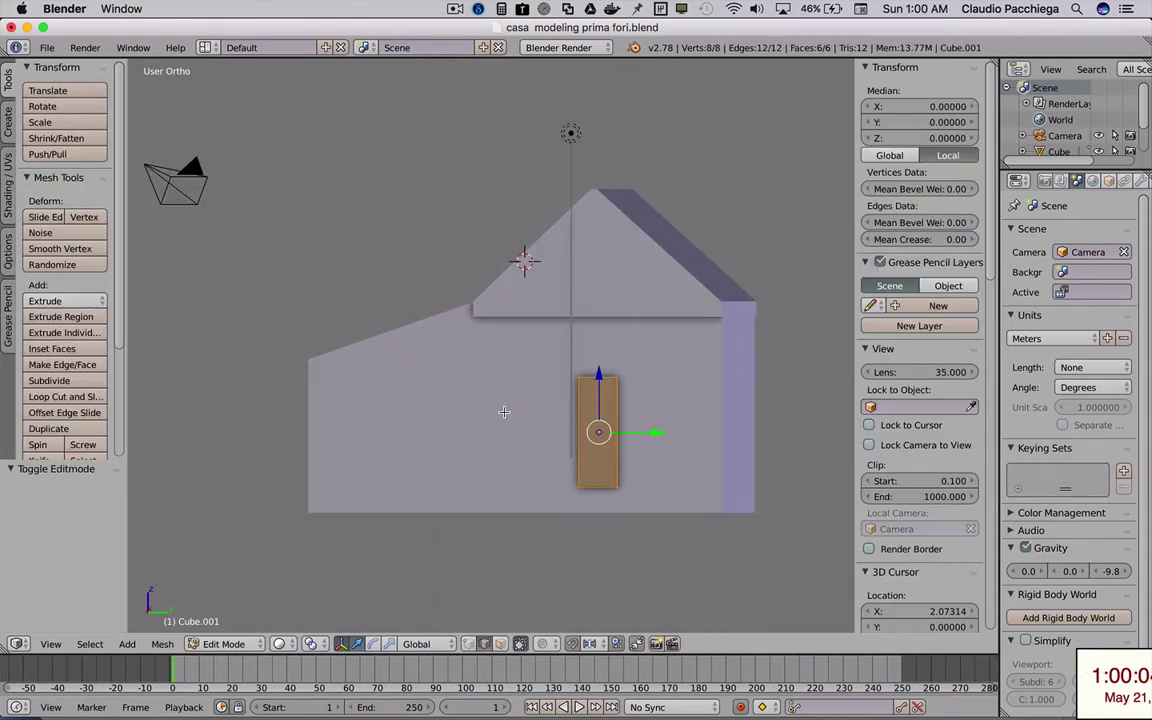
{"action": "mouse_move", "coordinate": [504, 411]}
{"action": "middle_mouse_down"}
{"action": "mouse_move", "coordinate": [530, 420]}
{"action": "mouse_move", "coordinate": [516, 424]}
{"action": "mouse_move", "coordinate": [522, 411]}
{"action": "middle_mouse_up"}
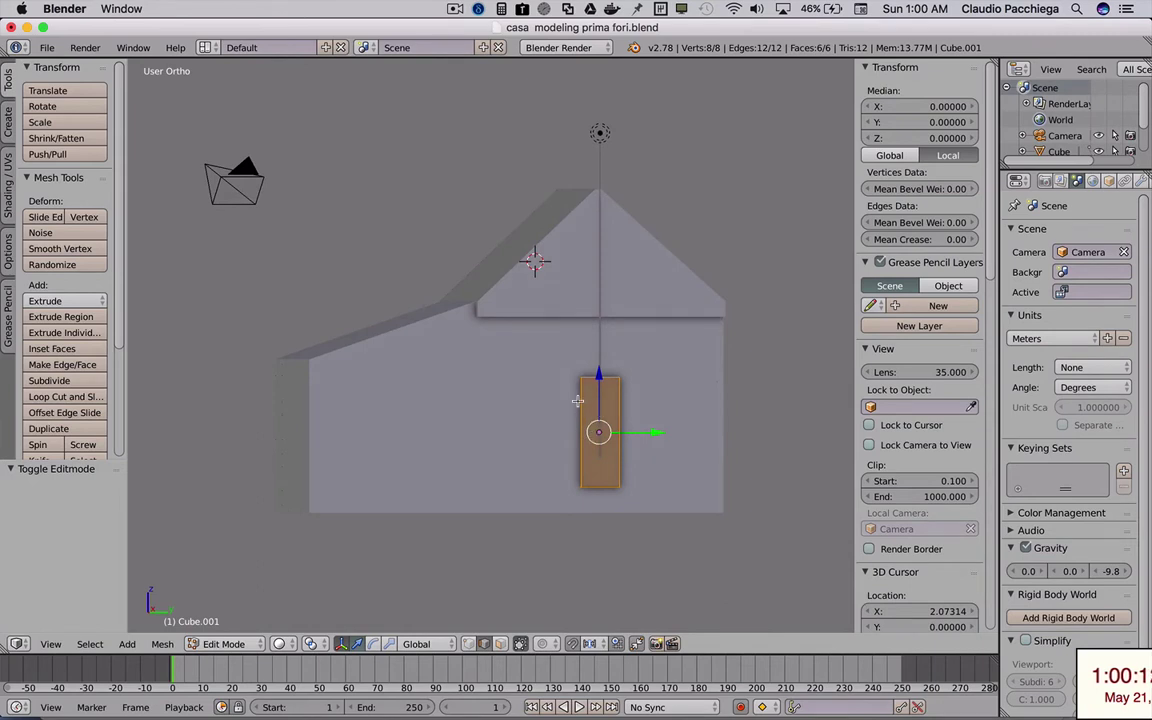
{"action": "middle_click_drag", "start_coordinate": [580, 416], "coordinate": [590, 413]}
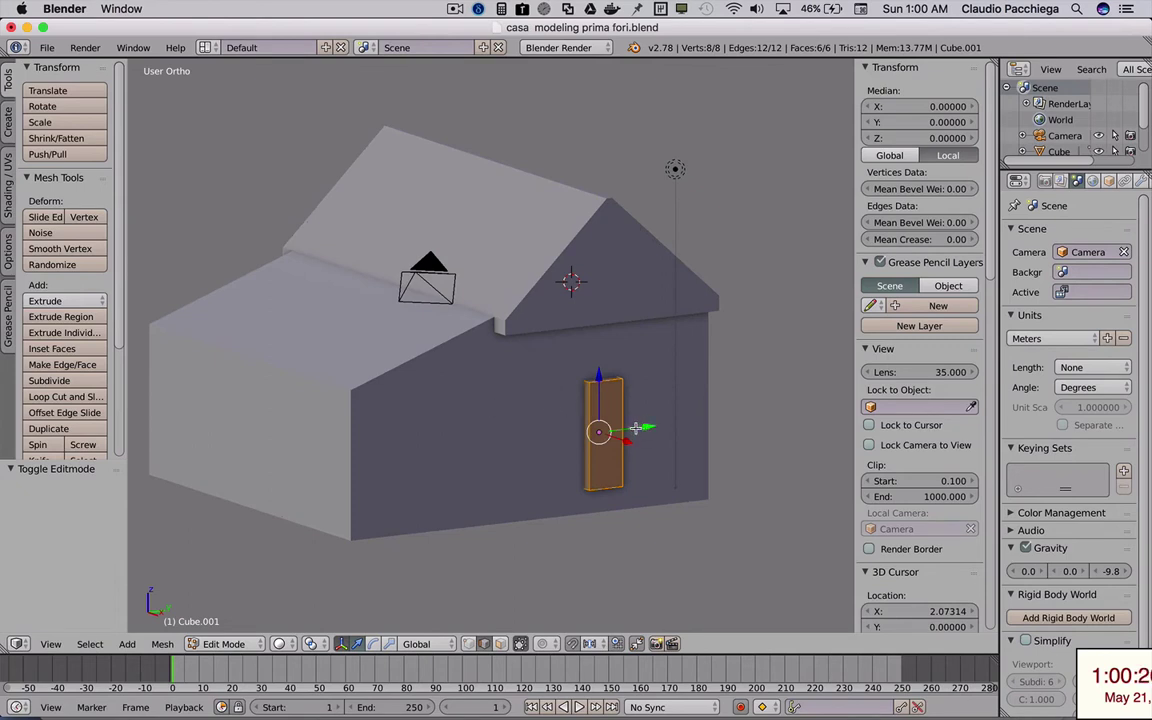
{"action": "left_click_drag", "start_coordinate": [601, 376], "coordinate": [603, 391]}
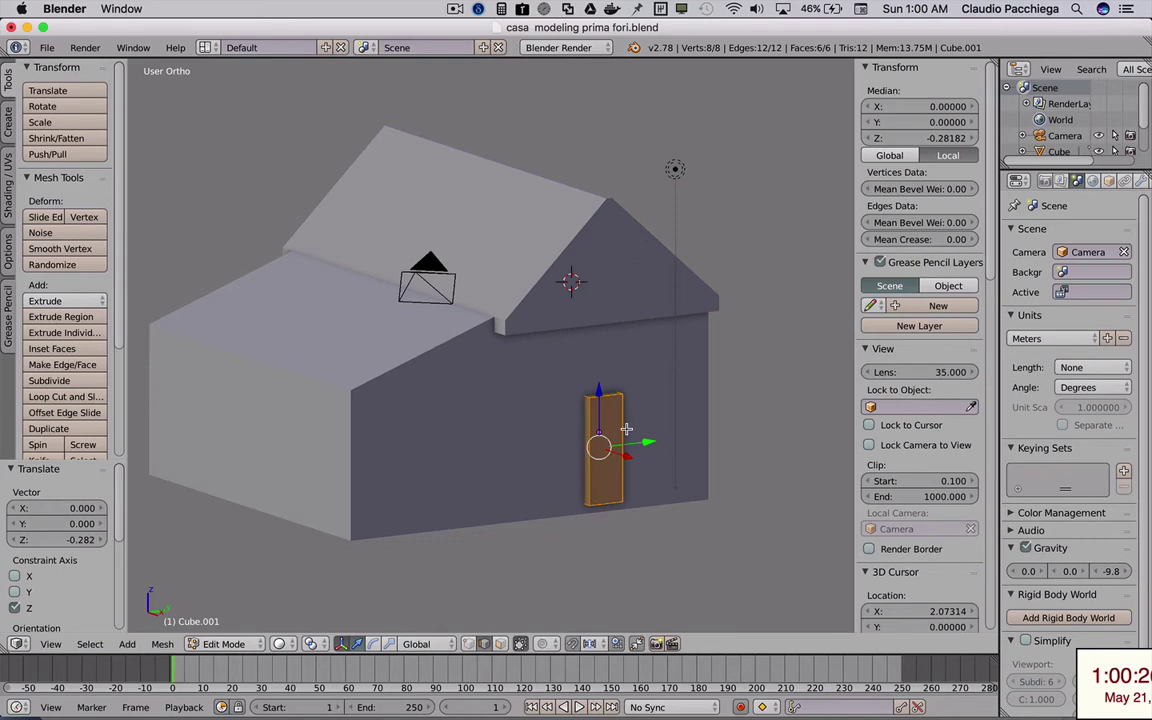
{"action": "key", "text": "l"}
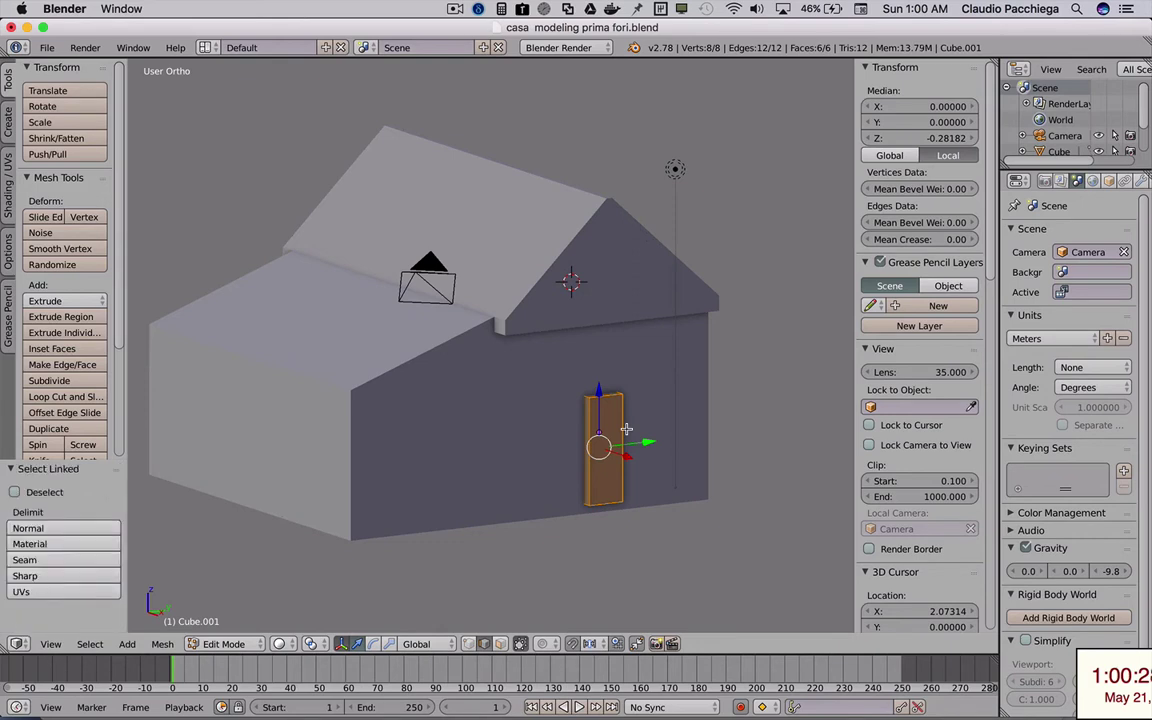
- Duplicate the door box twice along Y: one at the wall's left end, one beside the original
{"action": "key", "text": "shift+d"}
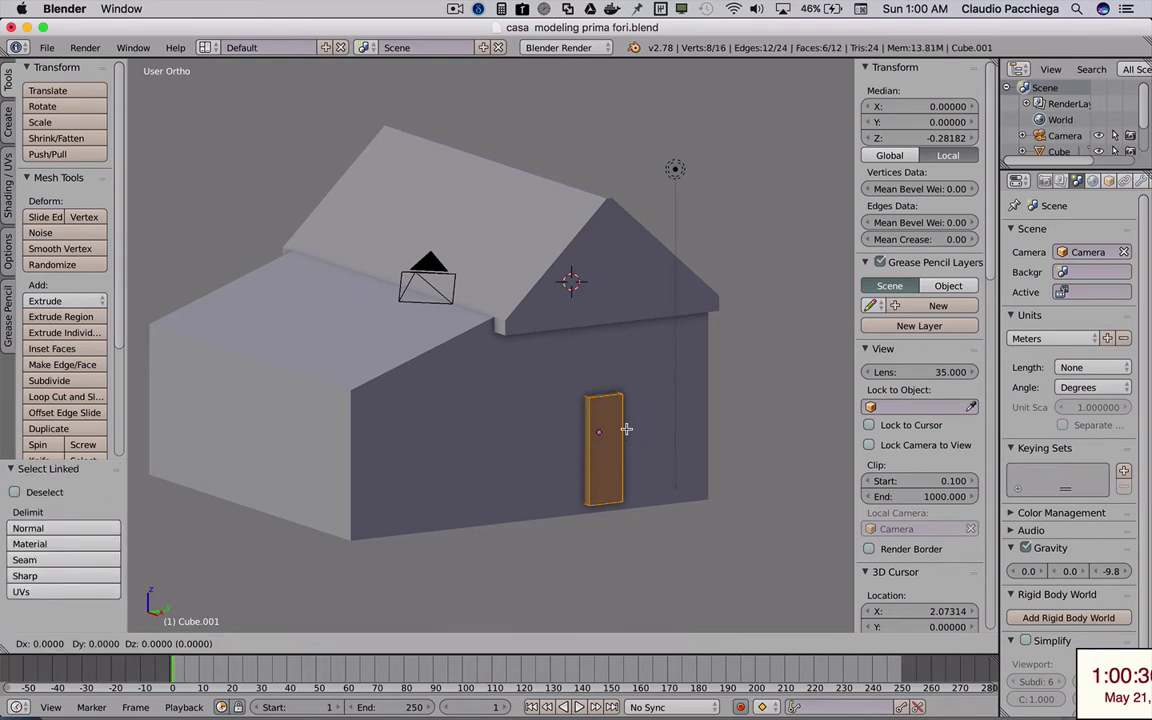
{"action": "key", "text": "y"}
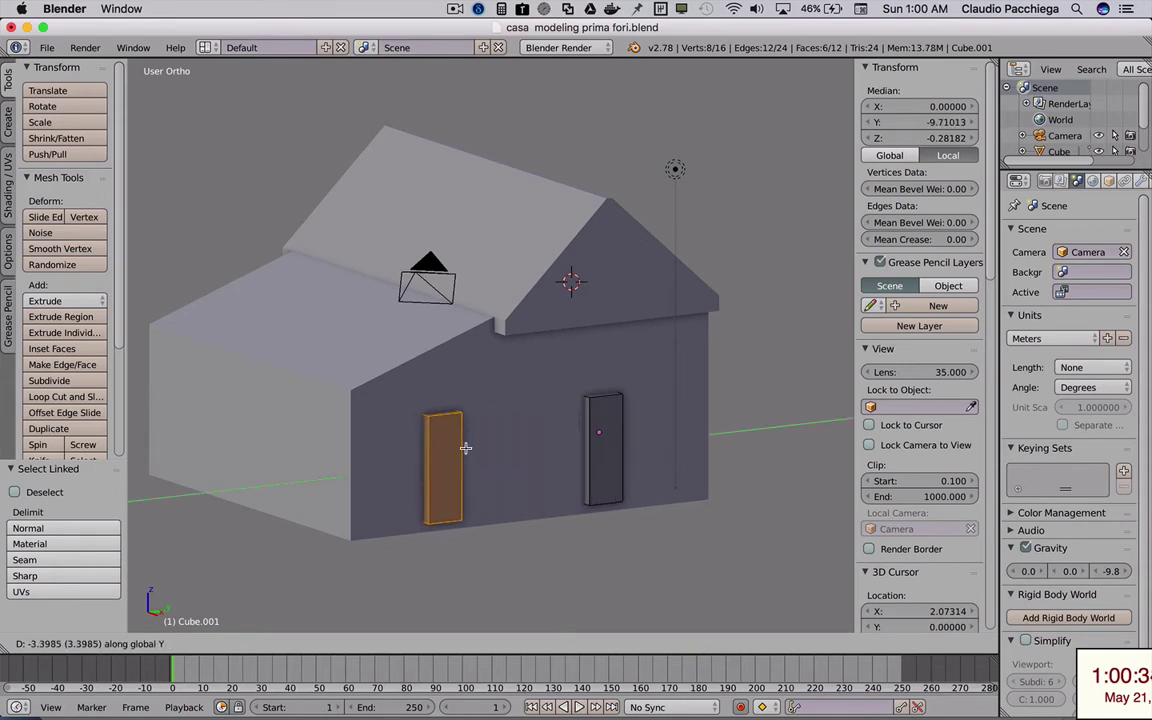
{"action": "left_click", "coordinate": [465, 448]}
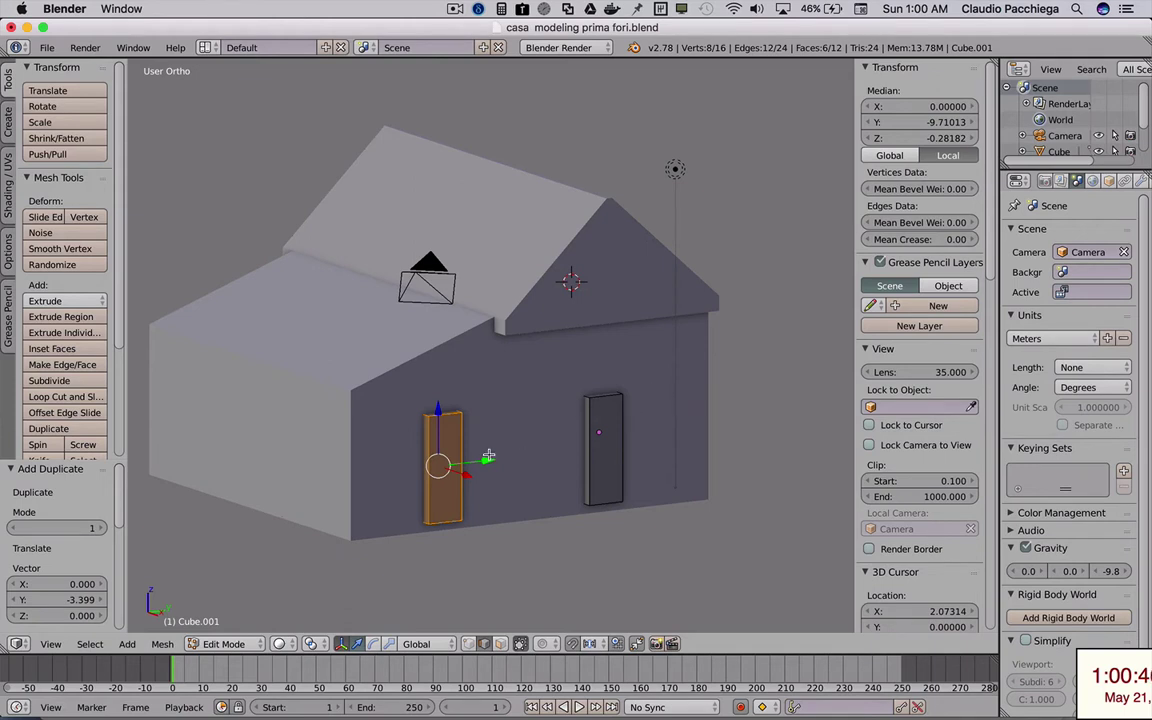
{"action": "key", "text": "shift+d"}
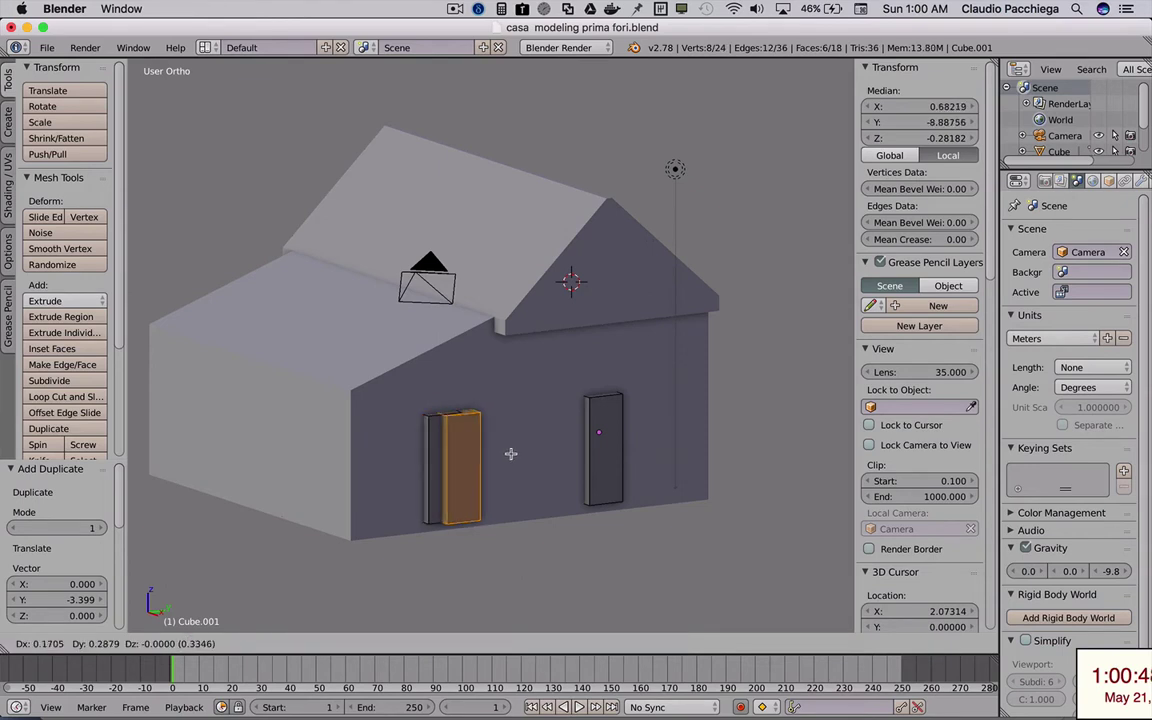
{"action": "key", "text": "y"}
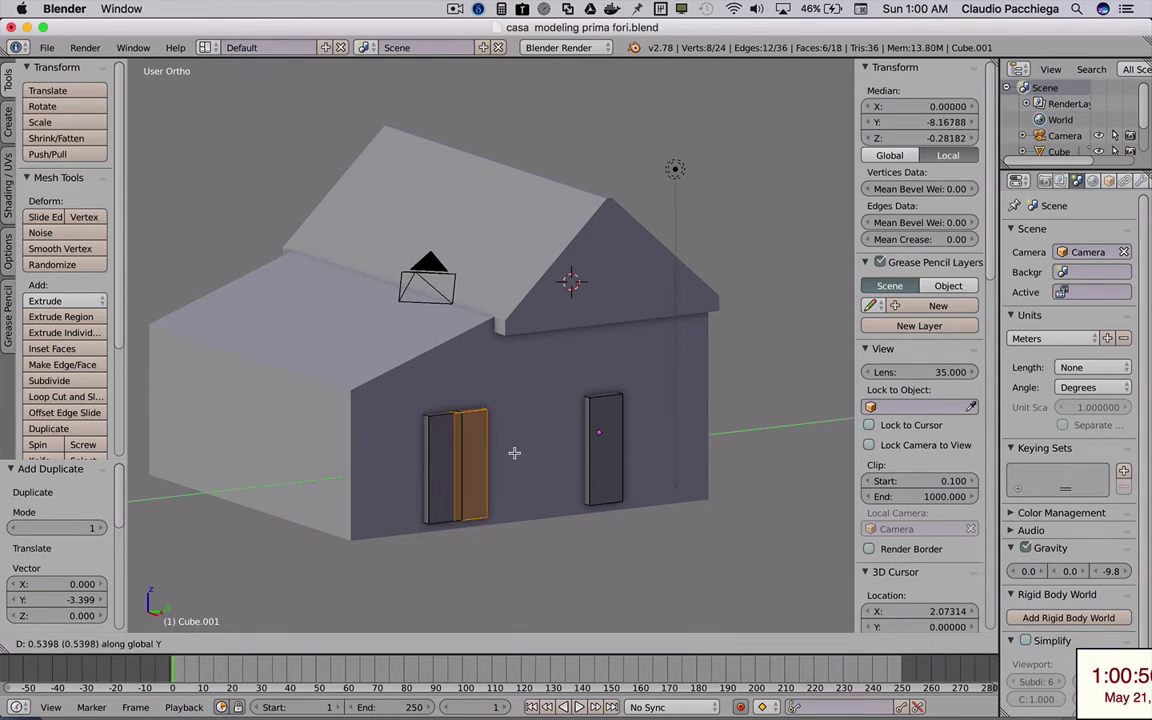
{"action": "left_click", "coordinate": [604, 444]}
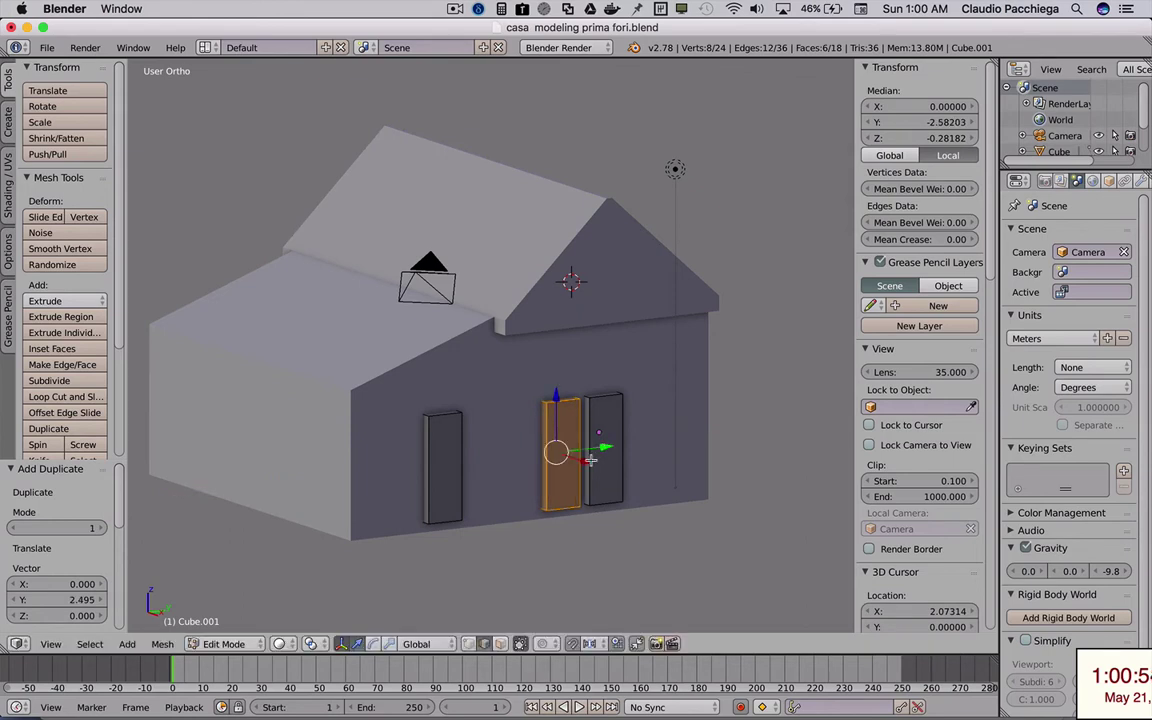
{"action": "key", "text": "KP_3"}
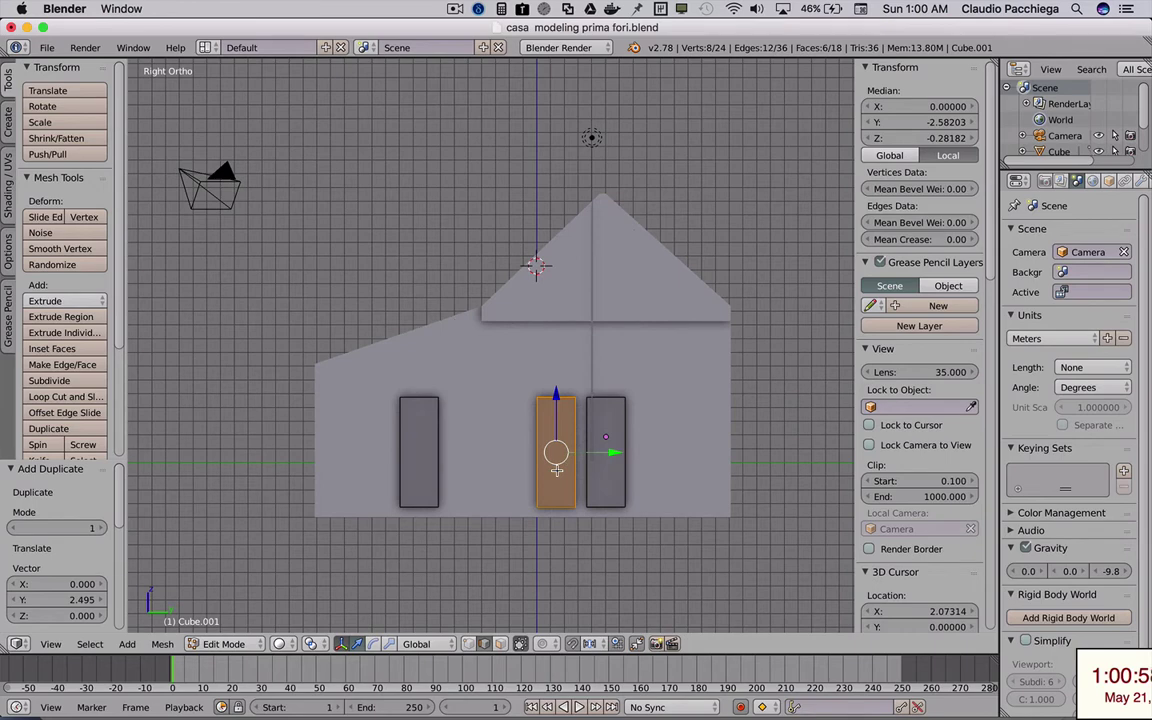
{"action": "key", "text": "a"}
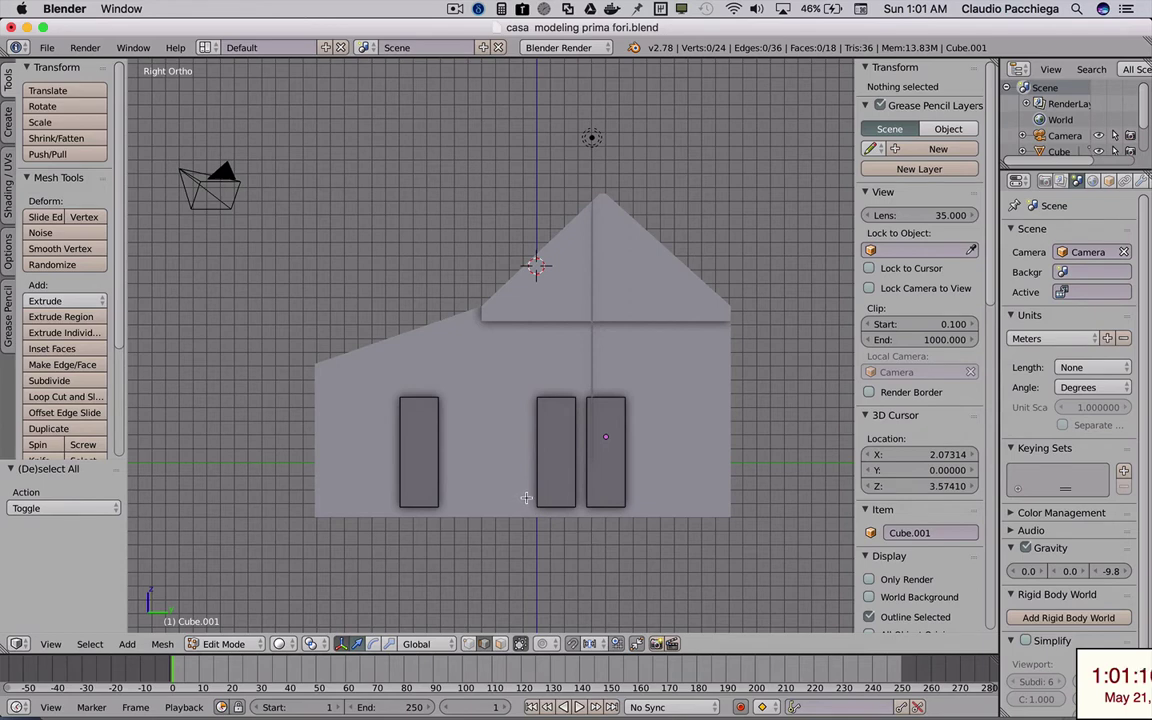
- In wireframe, raise the middle box's bottom face 1.164 into a window box and duplicate it
{"action": "left_click_drag", "start_coordinate": [535, 493], "coordinate": [576, 516]}
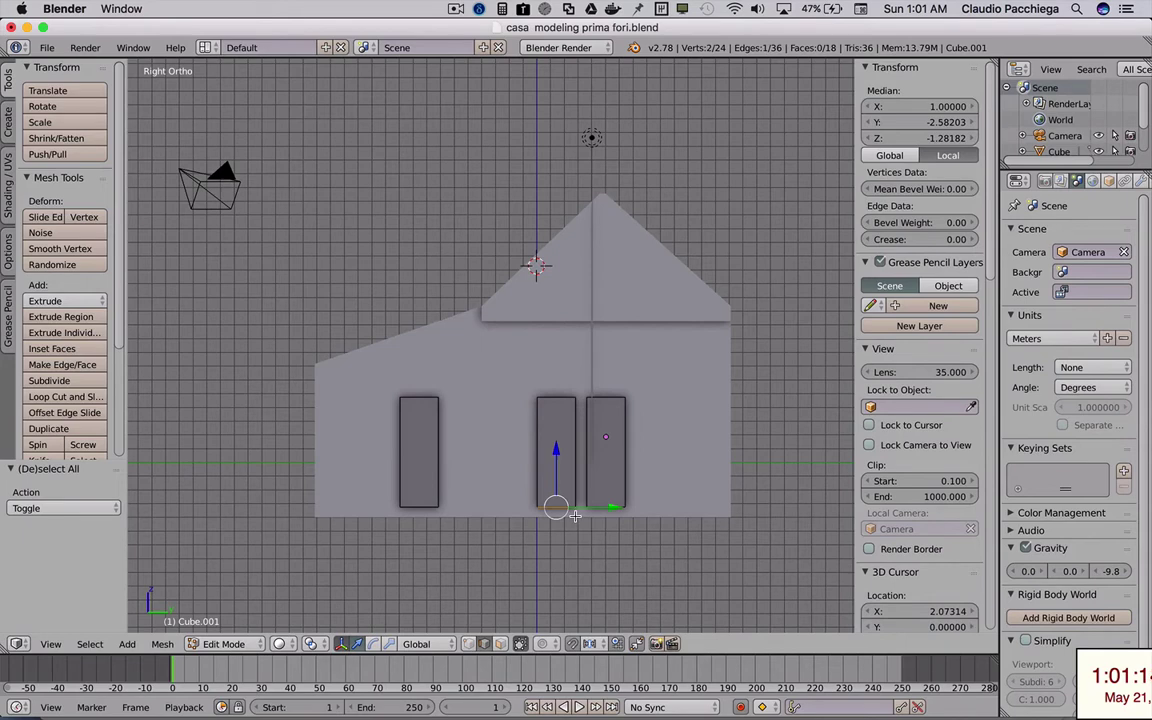
{"action": "key", "text": "z"}
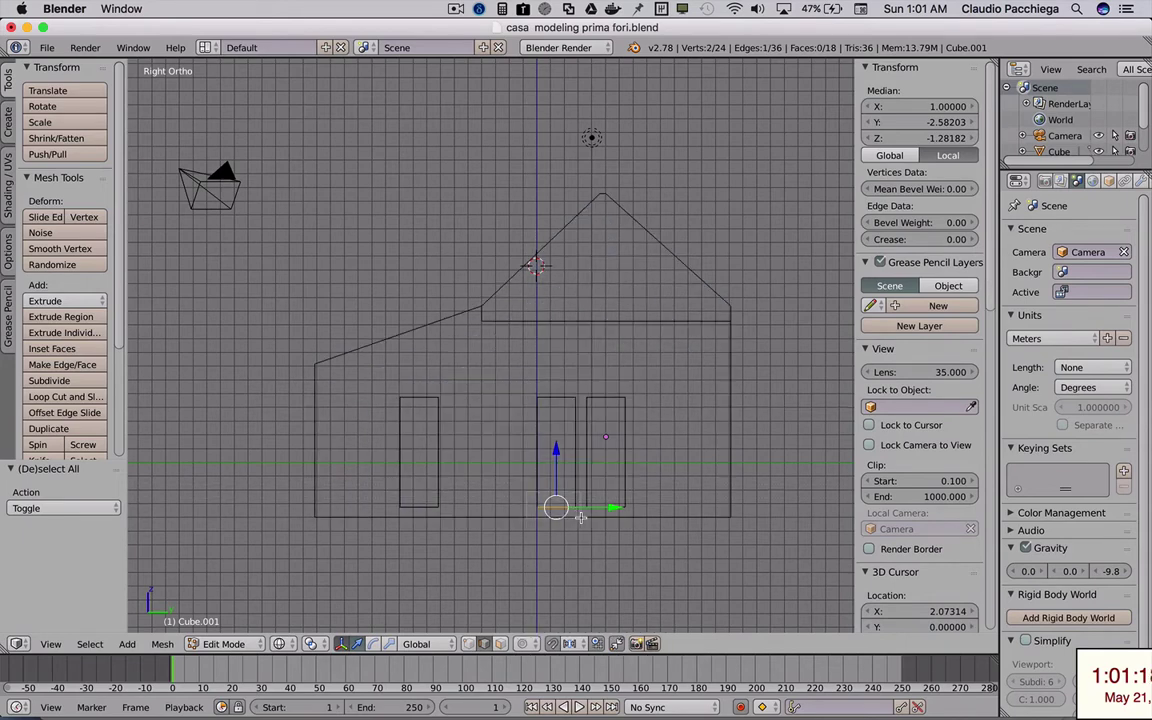
{"action": "right_click", "coordinate": [580, 516], "text": "shift"}
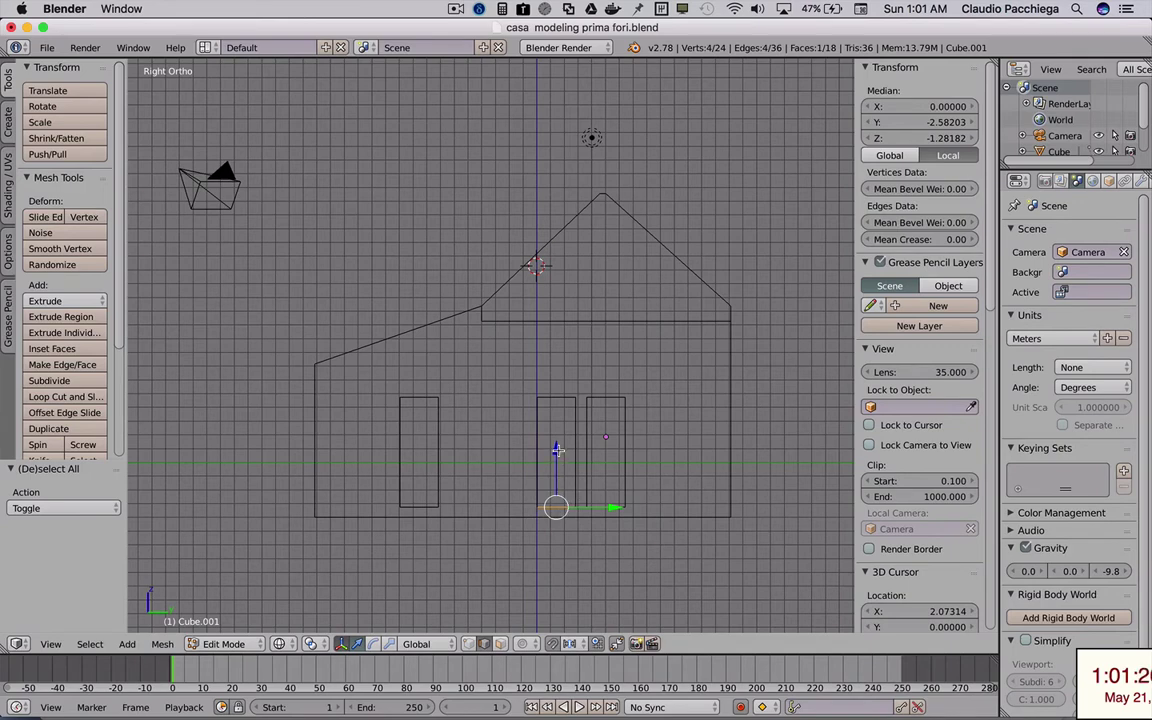
{"action": "key", "text": "g"}
{"action": "key", "text": "z"}
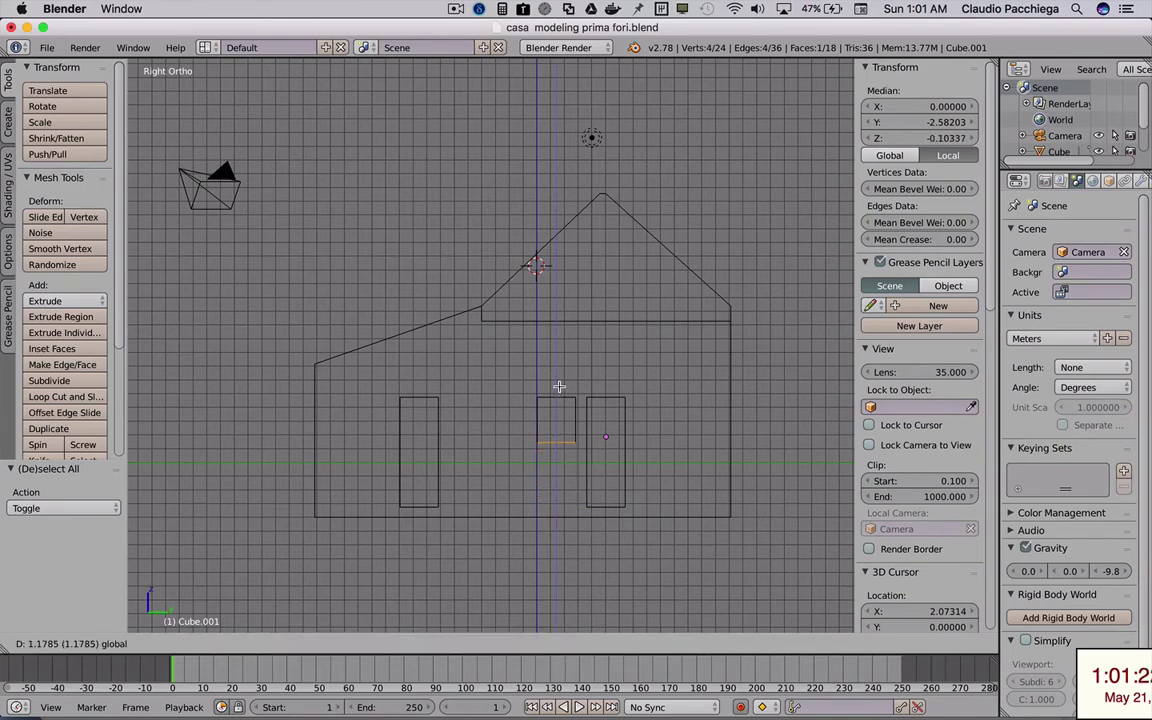
{"action": "left_click", "coordinate": [559, 386]}
{"action": "scroll", "coordinate": [562, 443], "scroll_direction": "up", "scroll_amount": 1}
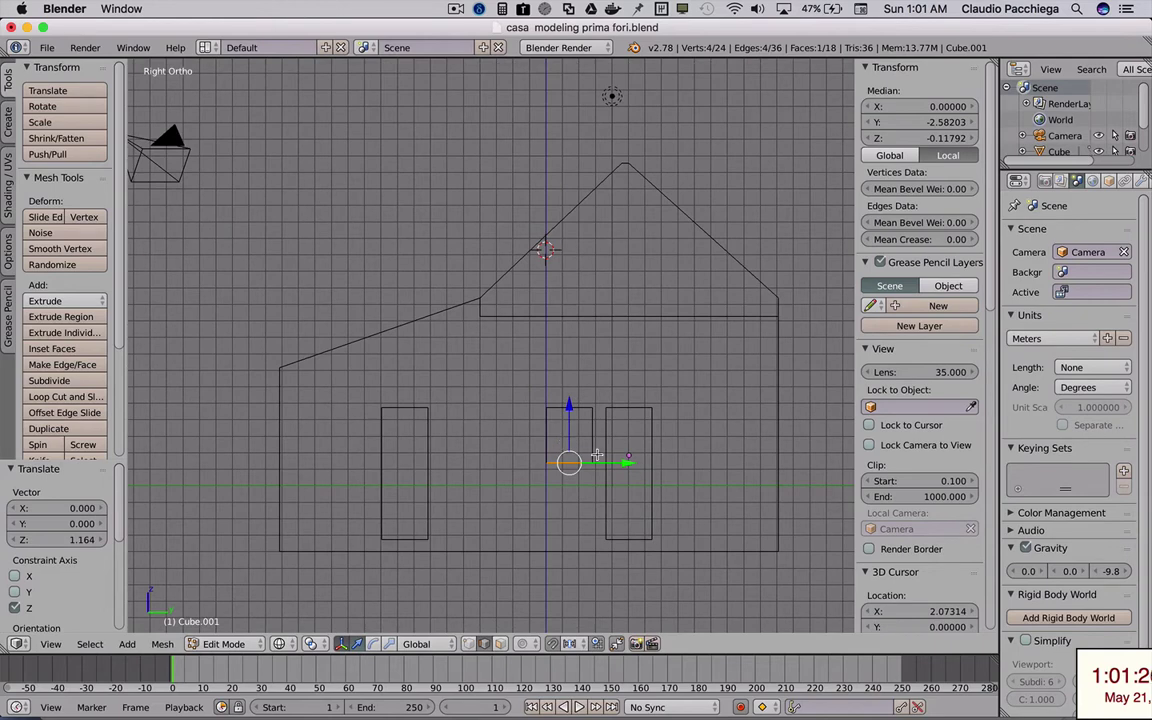
{"action": "key", "text": "l"}
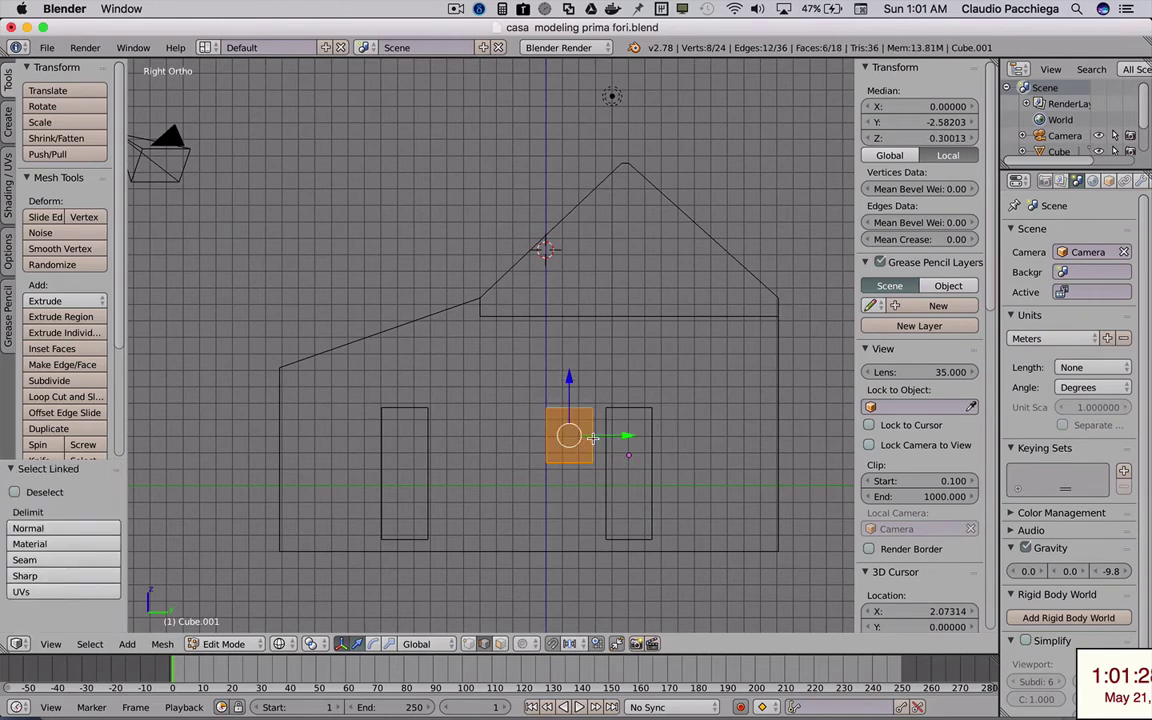
{"action": "key", "text": "shift+d"}
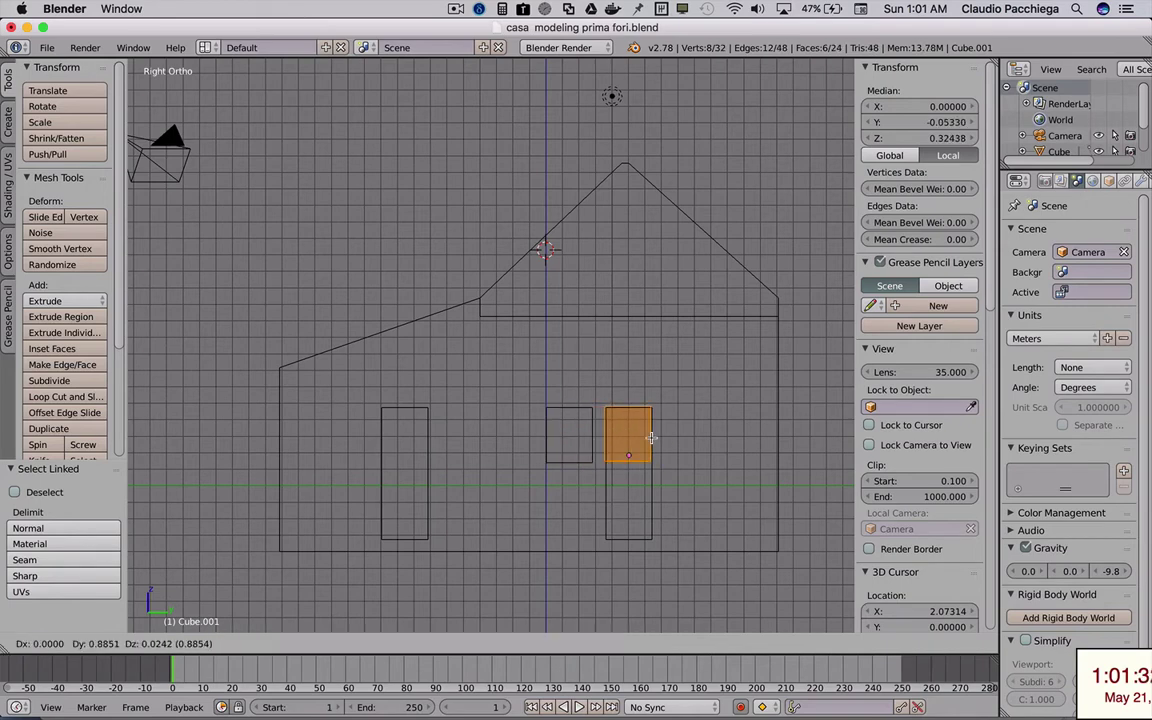
- Place the window copy right of the door and stack another copy directly above it
{"action": "key", "text": "y"}
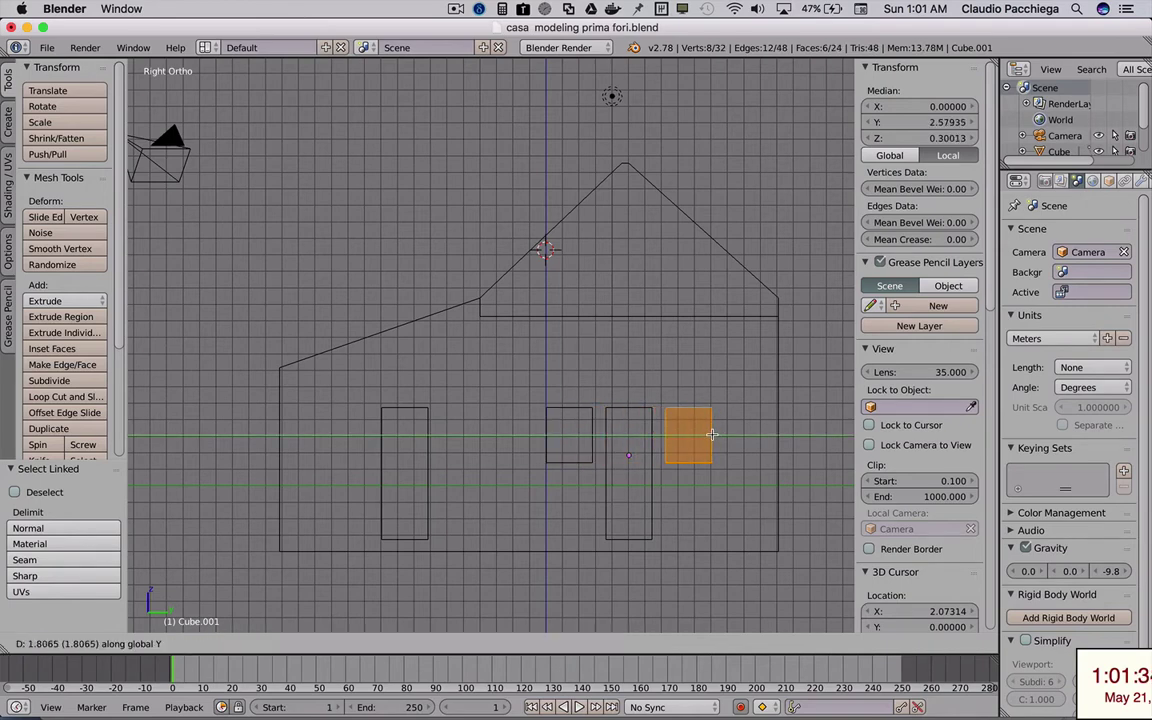
{"action": "left_click", "coordinate": [712, 434]}
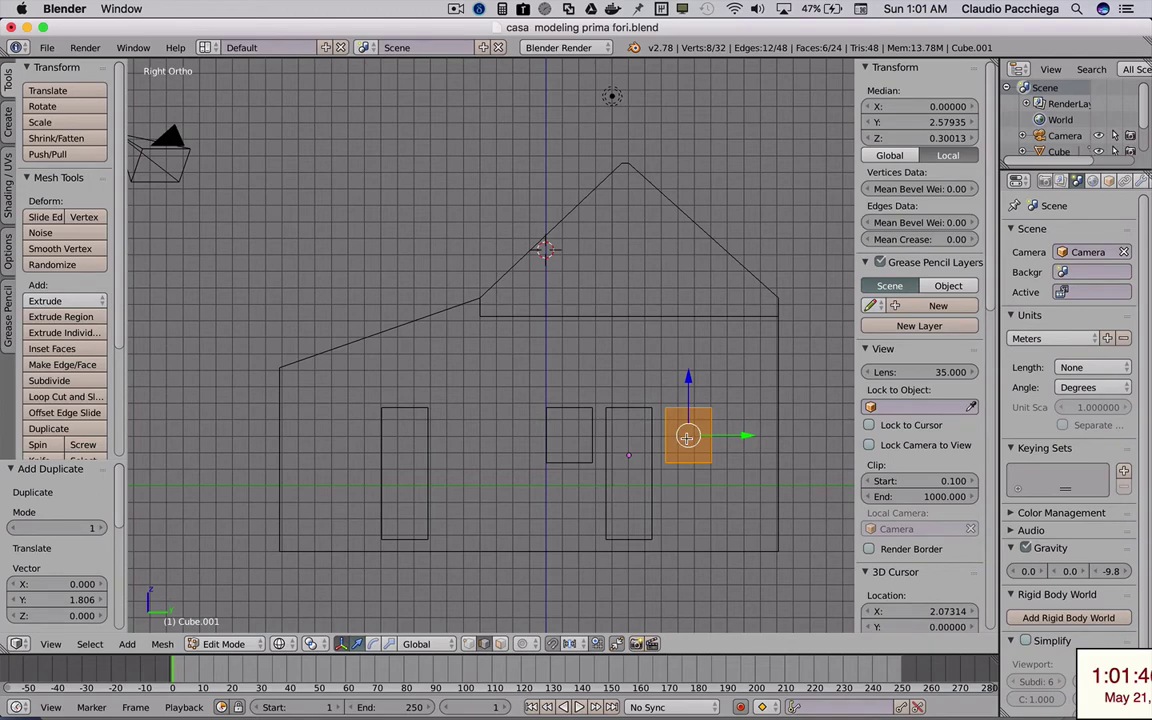
{"action": "key", "text": "shift+d"}
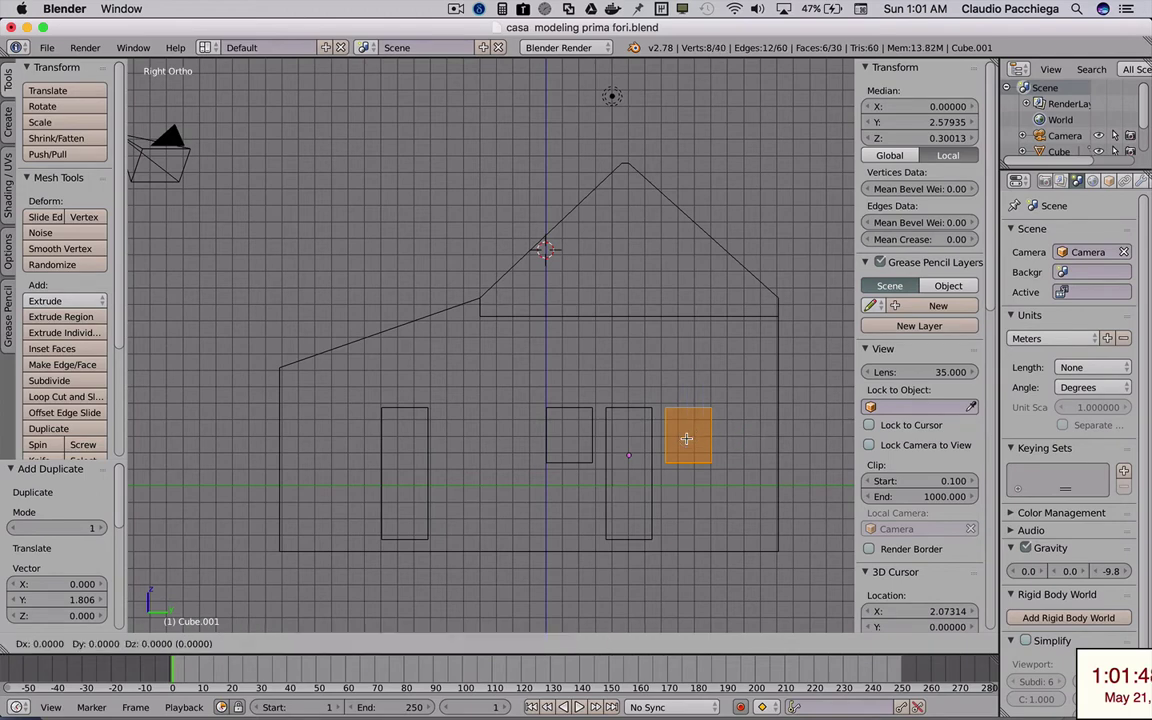
{"action": "key", "text": "z"}
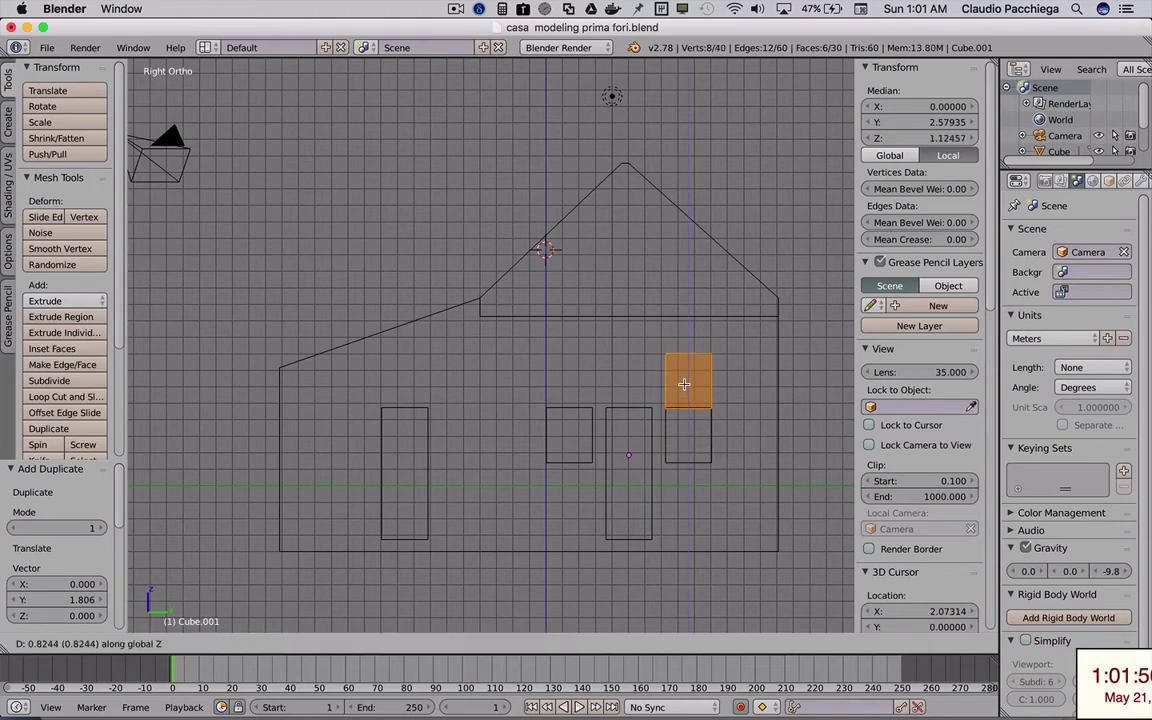
{"action": "left_click", "coordinate": [684, 377]}
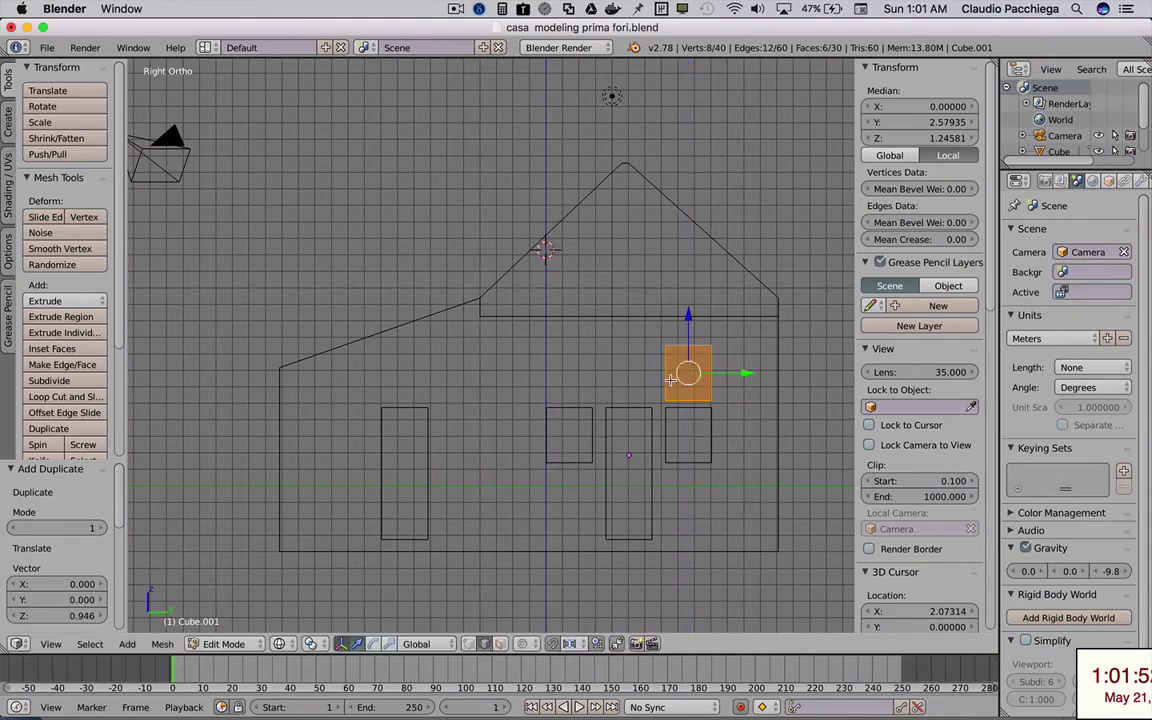
{"action": "key", "text": "a"}
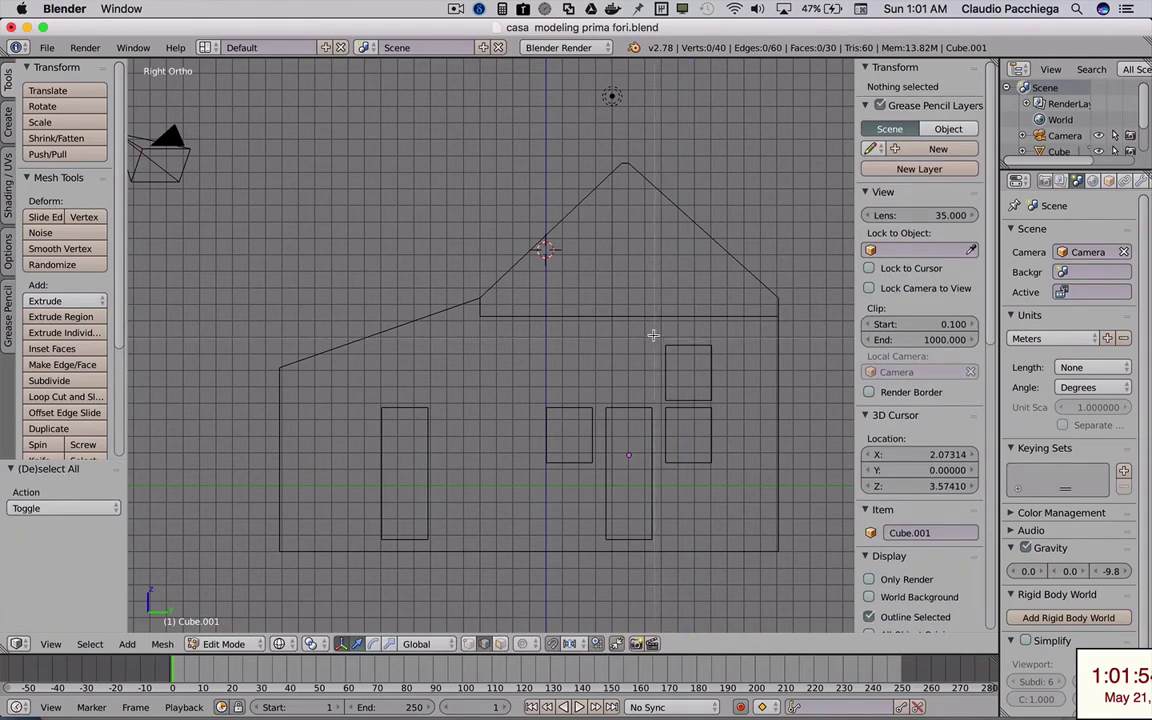
- Drag the upper window's left face 1.770 along Y into a band above the door and windows
{"action": "right_click", "coordinate": [677, 403]}
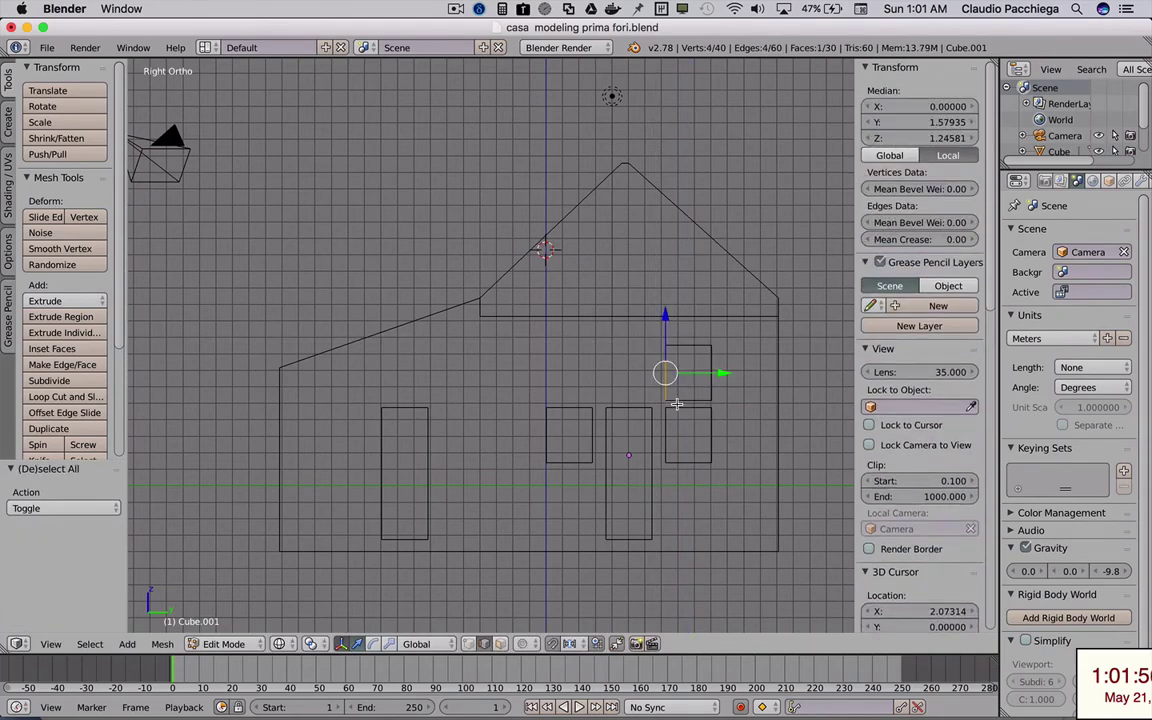
{"action": "left_click_drag", "start_coordinate": [721, 373], "coordinate": [604, 372]}
{"action": "mouse_move", "coordinate": [604, 372]}
{"action": "middle_mouse_down"}
{"action": "mouse_move", "coordinate": [667, 388]}
{"action": "mouse_move", "coordinate": [638, 395]}
{"action": "mouse_move", "coordinate": [582, 358]}
{"action": "middle_mouse_up"}
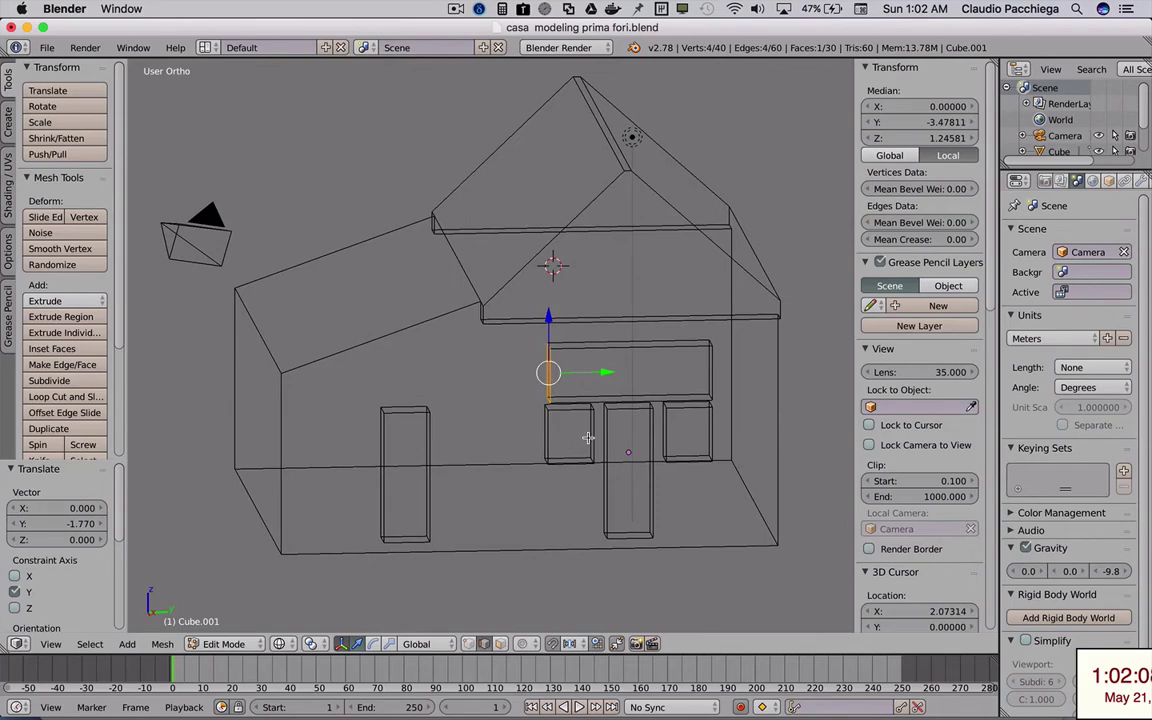
{"action": "key", "text": "KP_3"}
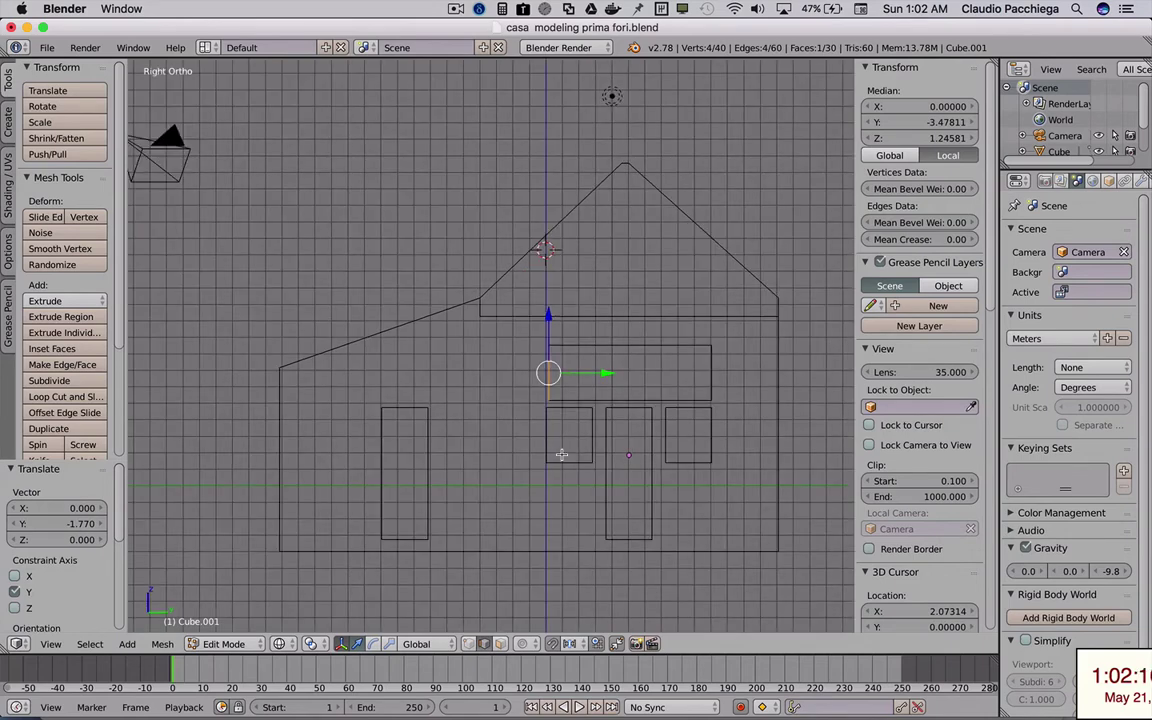
- Copy the small window box left of the door up into the gable
{"action": "key", "text": "a"}
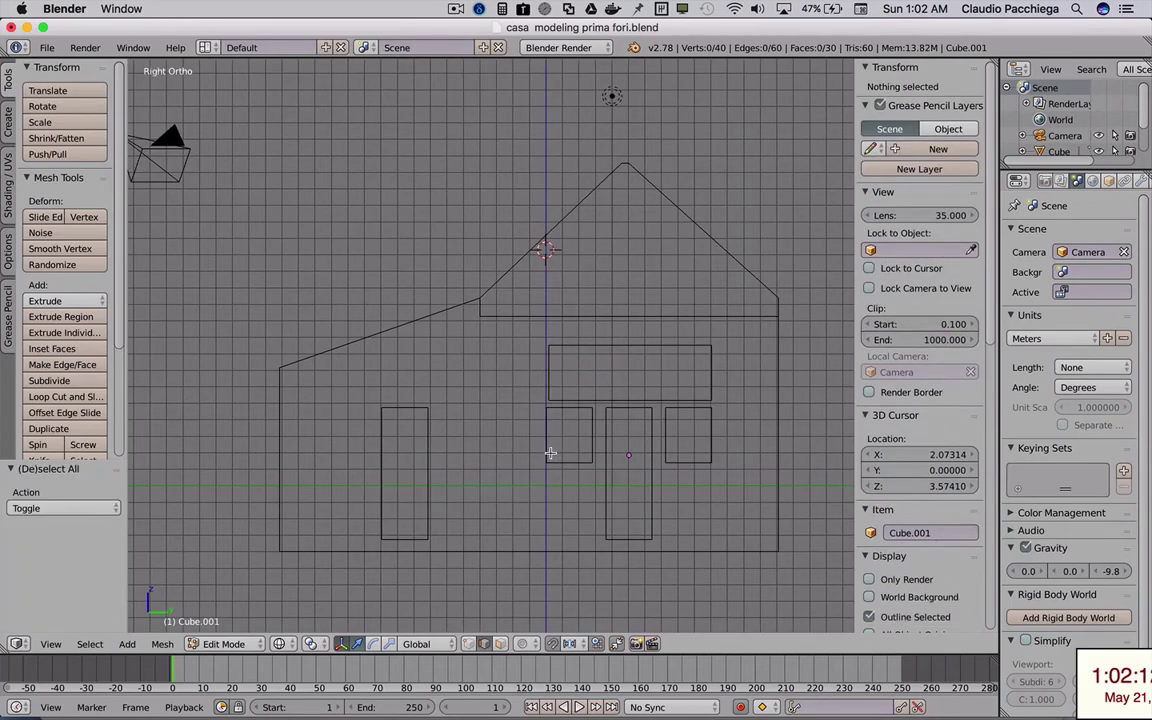
{"action": "key", "text": "l"}
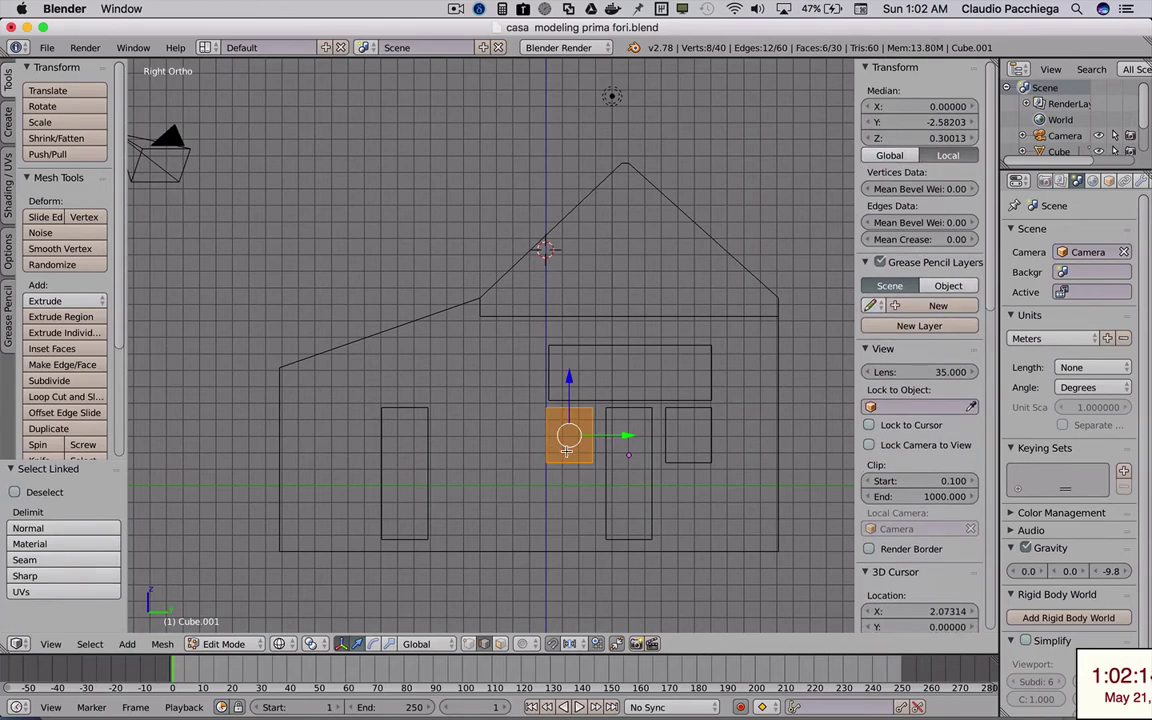
{"action": "key", "text": "shift+d"}
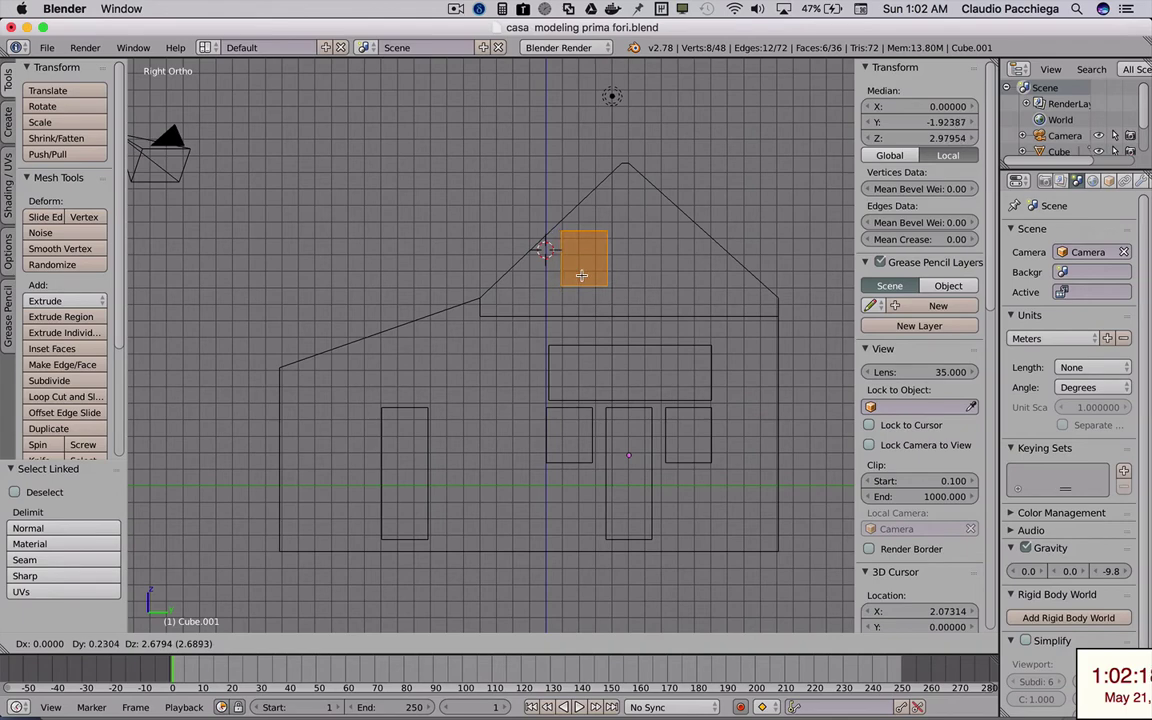
{"action": "left_click", "coordinate": [580, 279]}
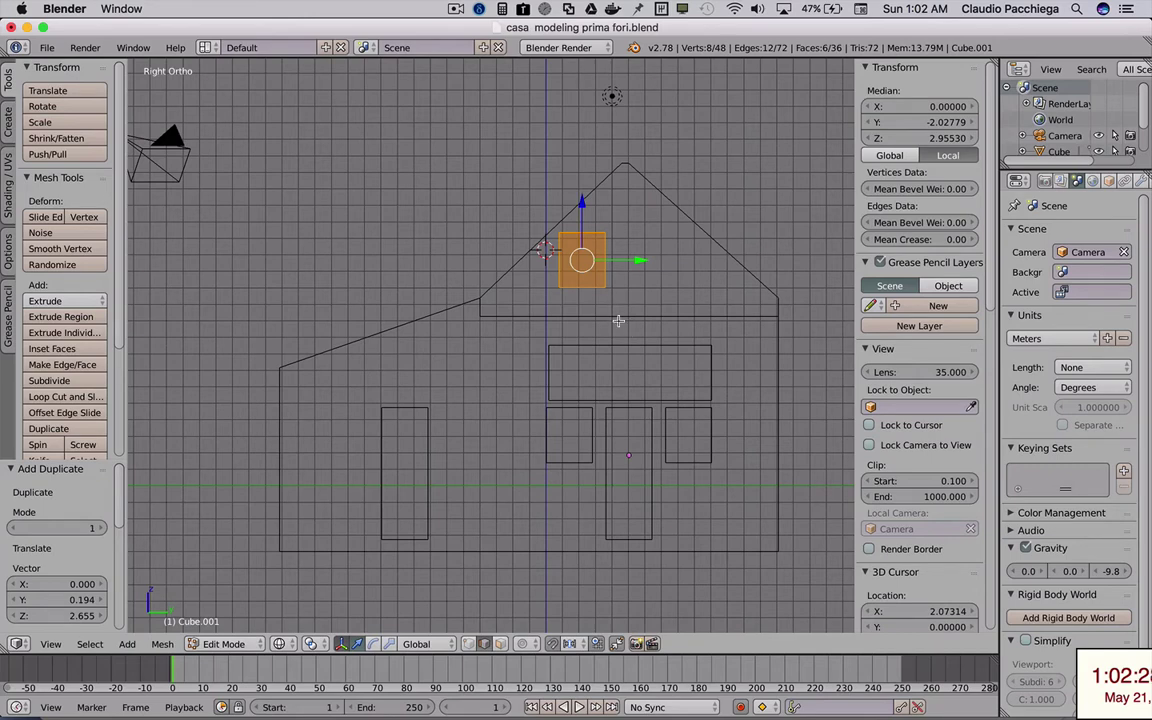
- Shrink the gable box to 0.729, keeping its depth, and copy it 1.285 to the right along Y
{"action": "key", "text": "s"}
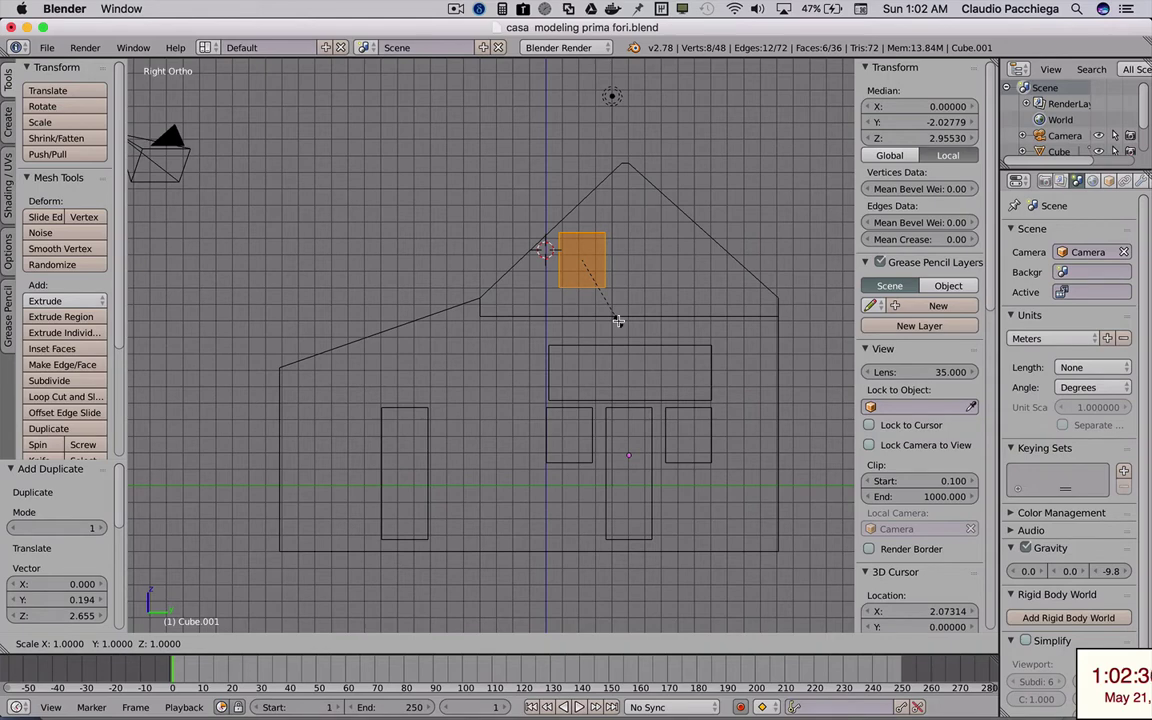
{"action": "key", "text": "shift+x"}
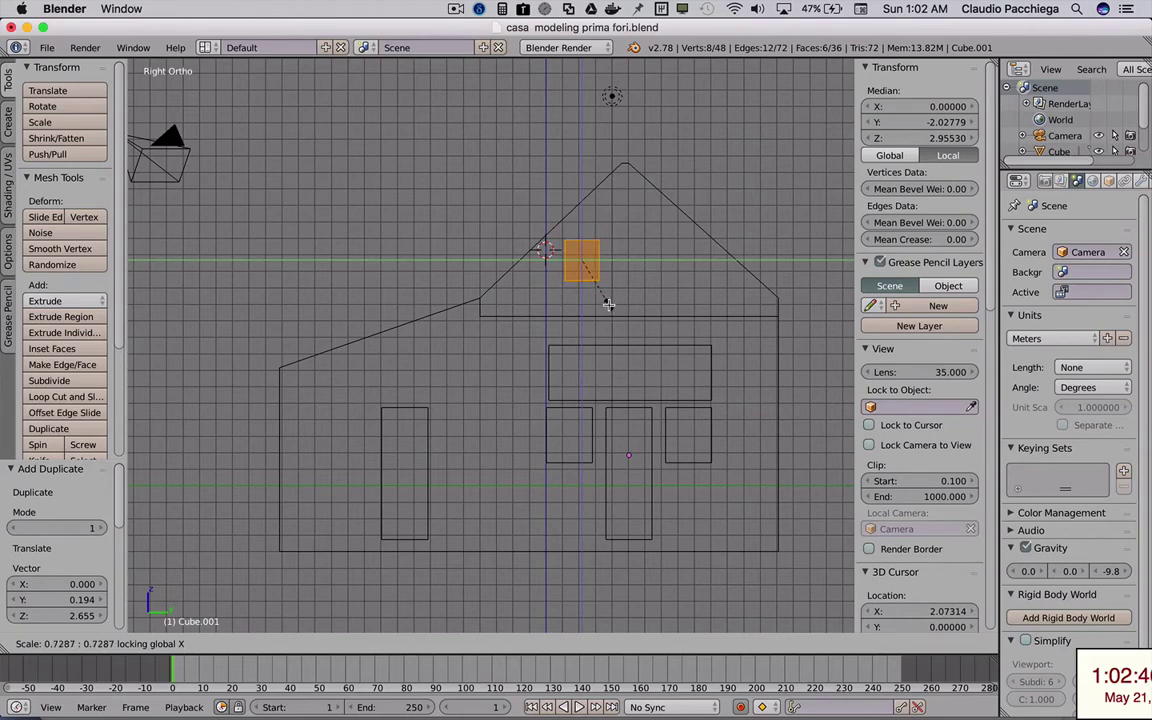
{"action": "left_click", "coordinate": [608, 304]}
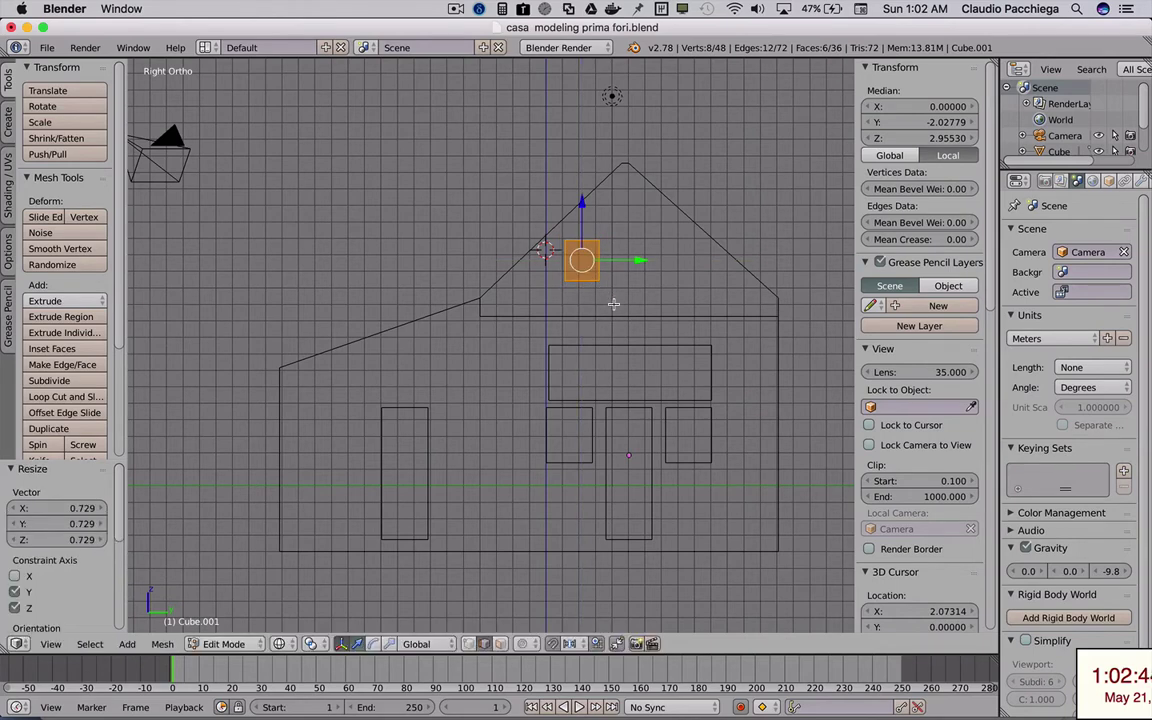
{"action": "key", "text": "shift+d"}
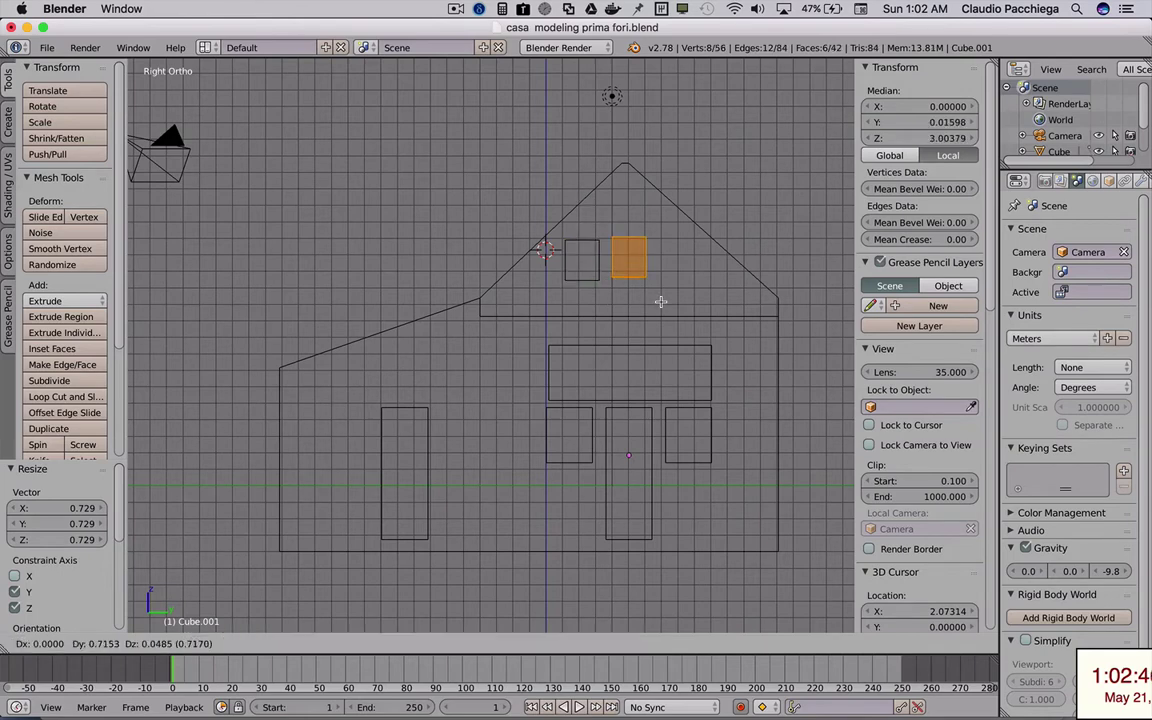
{"action": "key", "text": "y"}
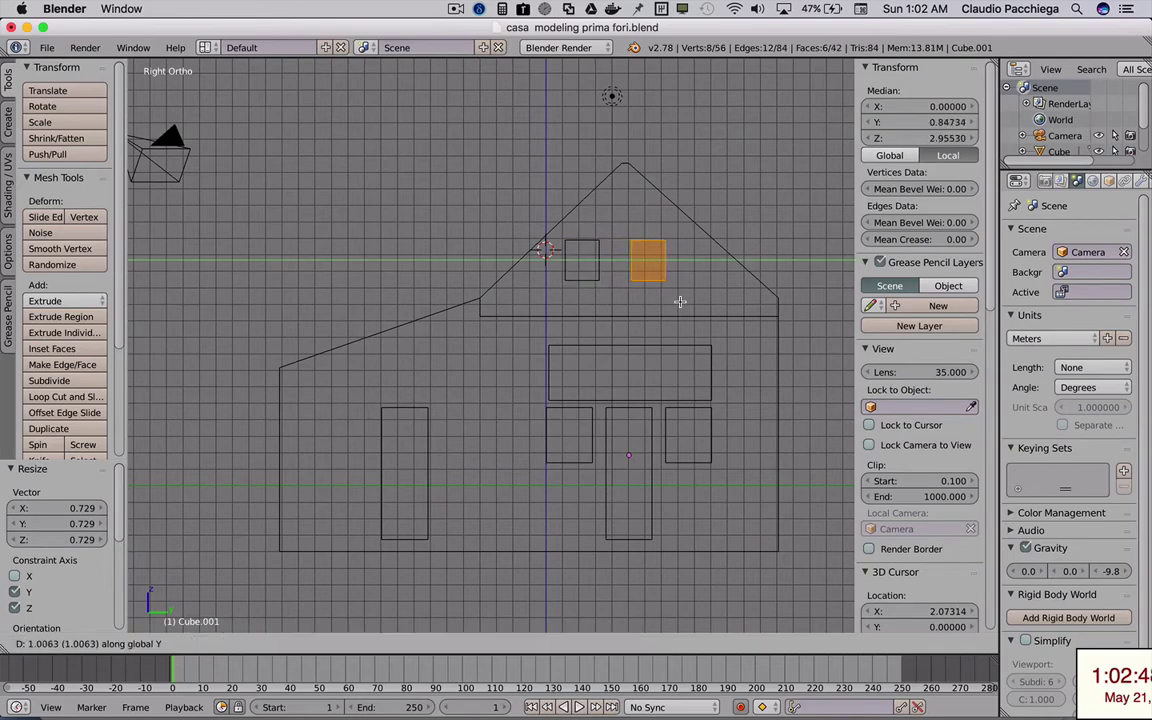
{"action": "left_click", "coordinate": [697, 300]}
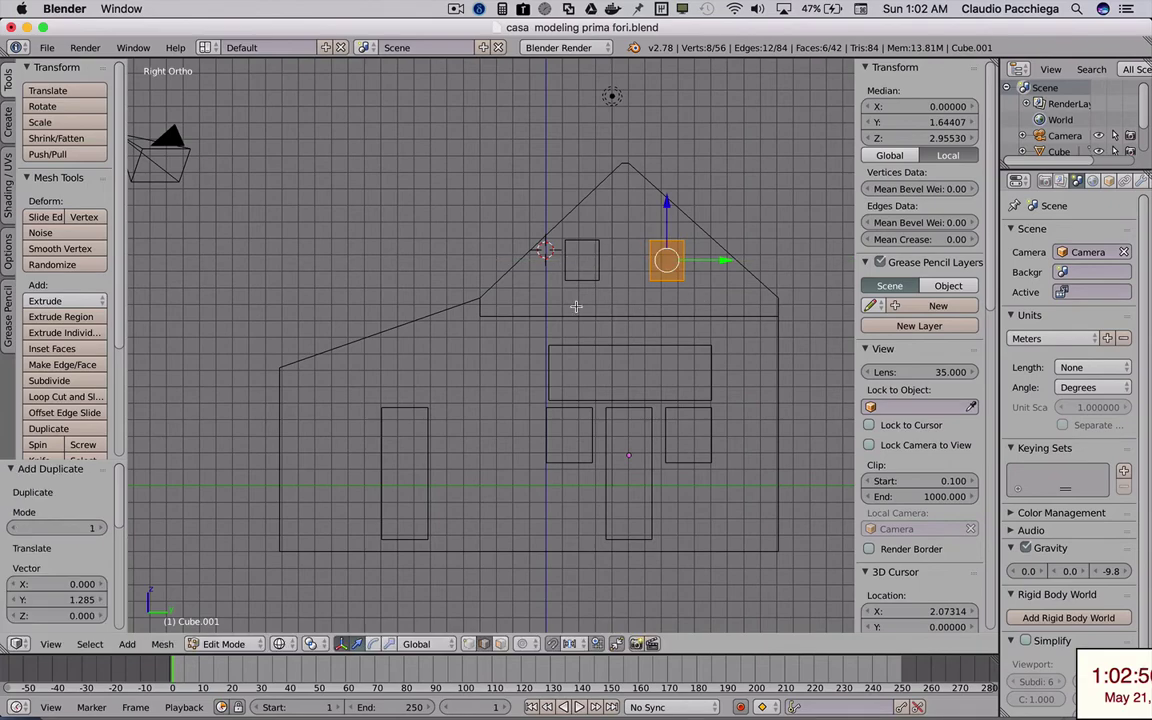
{"action": "mouse_move", "coordinate": [571, 306]}
{"action": "middle_mouse_down"}
{"action": "mouse_move", "coordinate": [628, 325]}
{"action": "mouse_move", "coordinate": [537, 335]}
{"action": "mouse_move", "coordinate": [454, 390]}
{"action": "mouse_move", "coordinate": [429, 389]}
{"action": "mouse_move", "coordinate": [463, 386]}
{"action": "mouse_move", "coordinate": [421, 348]}
{"action": "middle_mouse_up"}
- Duplicate the tall door-cutter column and move the copy along X to the house's far end
{"action": "scroll", "coordinate": [537, 335], "scroll_direction": "up", "scroll_amount": 2}
{"action": "scroll", "coordinate": [541, 333], "scroll_direction": "up", "scroll_amount": 2}
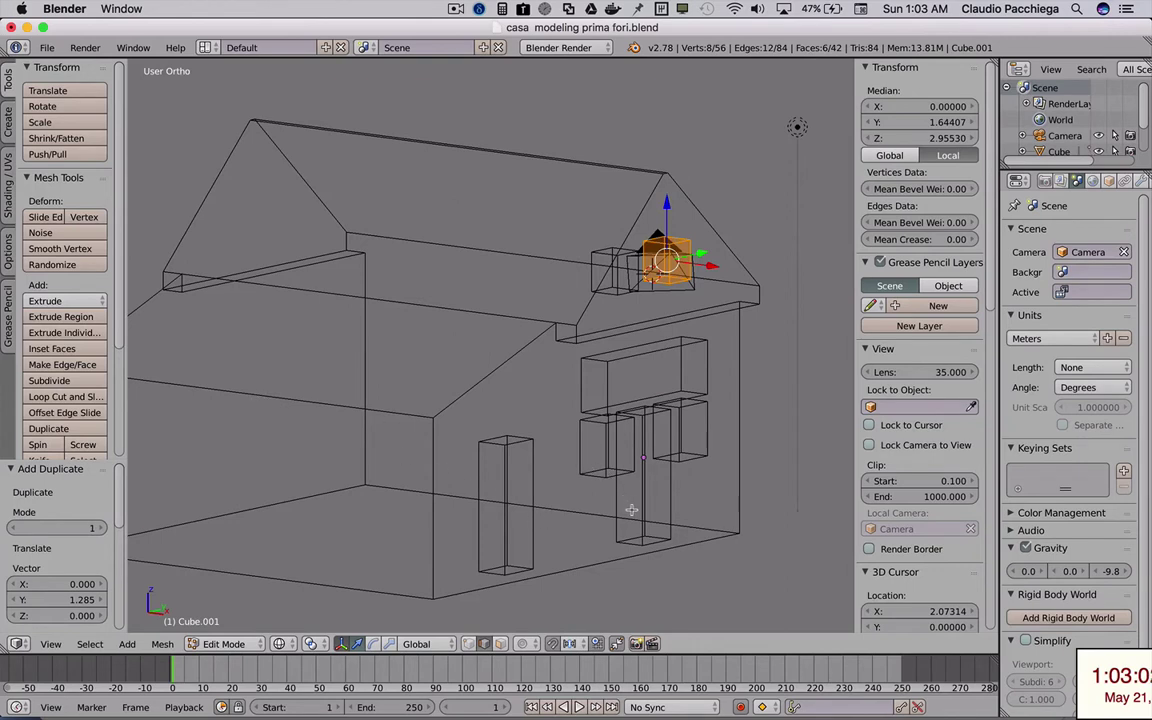
{"action": "middle_click_drag", "start_coordinate": [237, 296], "coordinate": [390, 272], "text": "shift"}
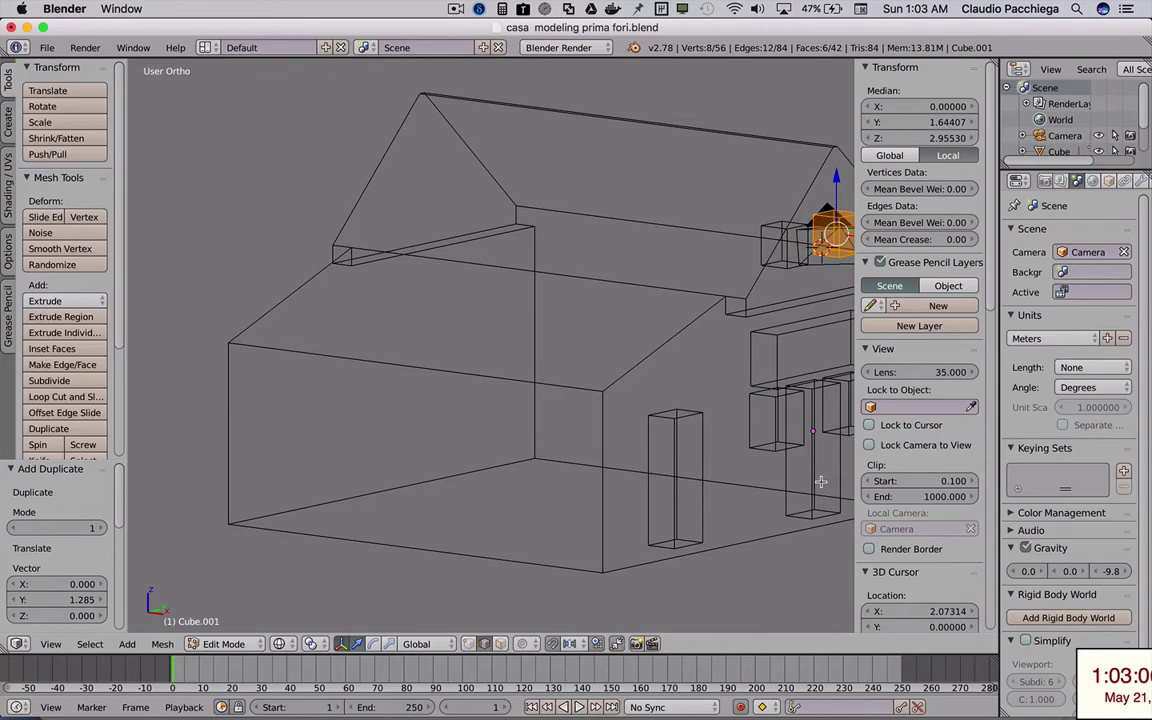
{"action": "key", "text": "a"}
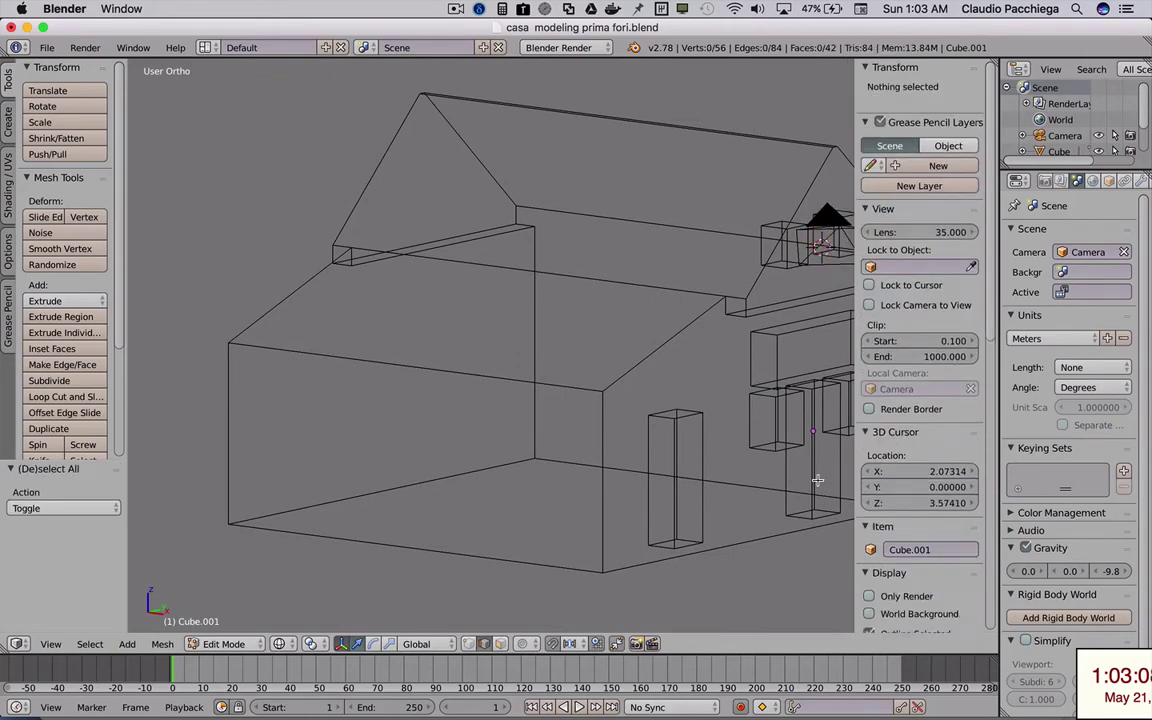
{"action": "key", "text": "l"}
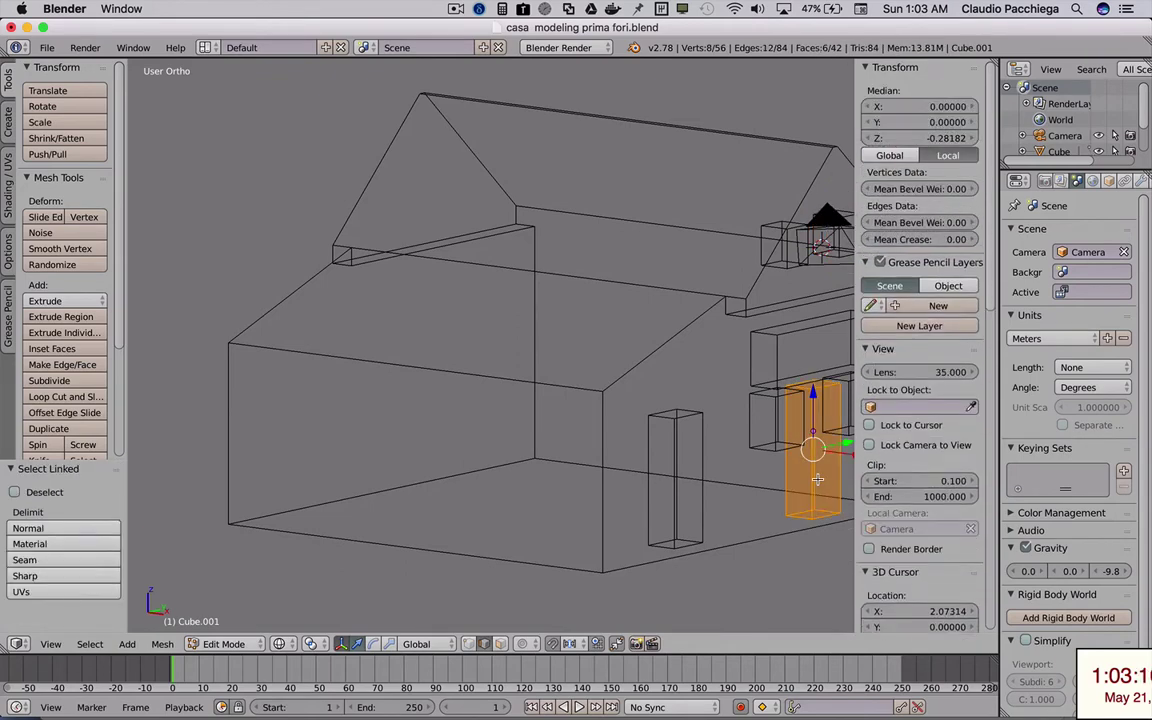
{"action": "key", "text": "shift+d"}
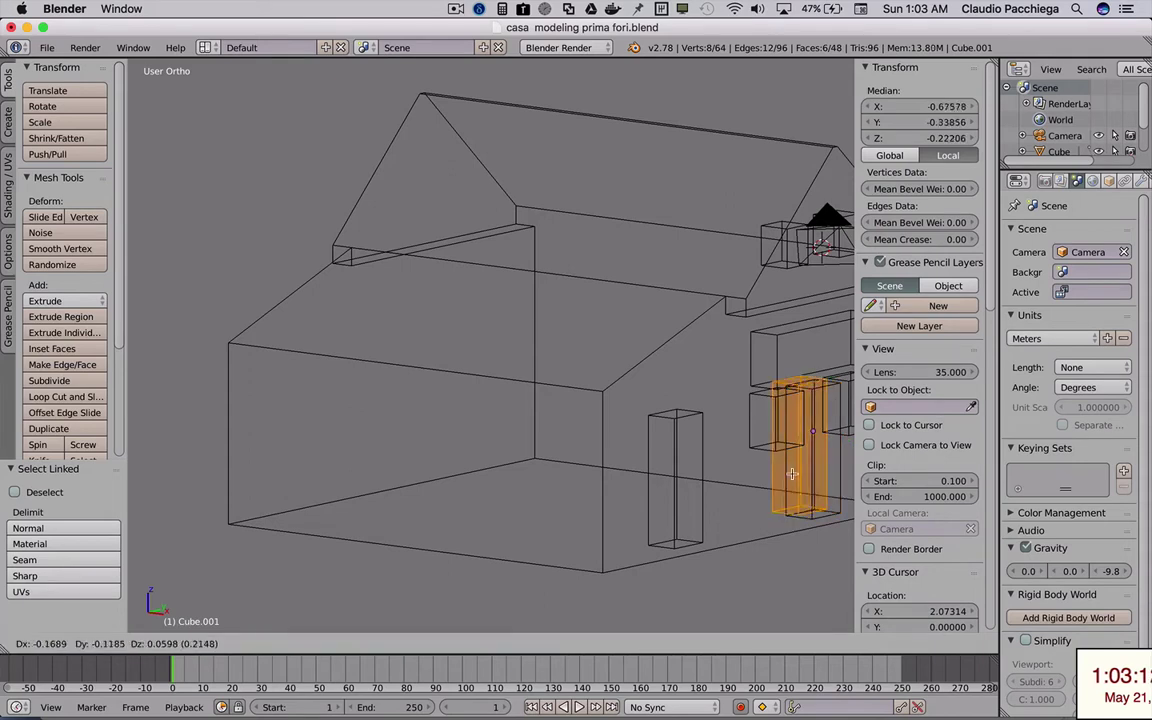
{"action": "key", "text": "x"}
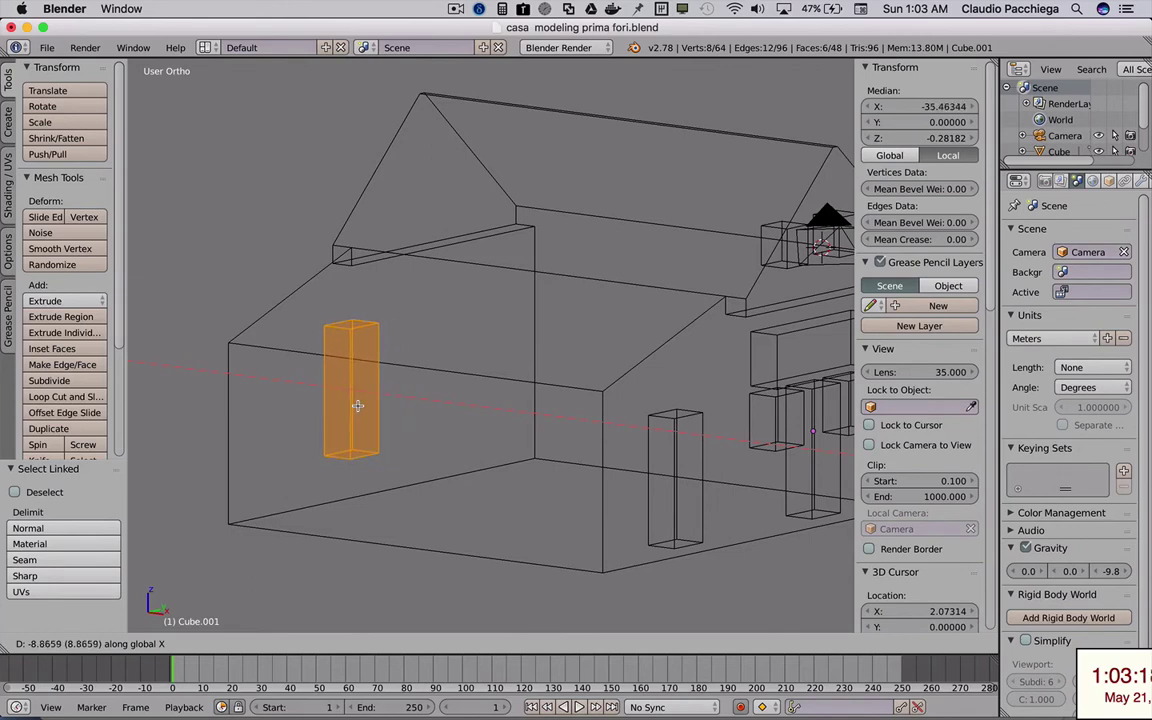
{"action": "left_click", "coordinate": [357, 405]}
- In solid view, slide the copied column flush against the opposite end wall
{"action": "key", "text": "z"}
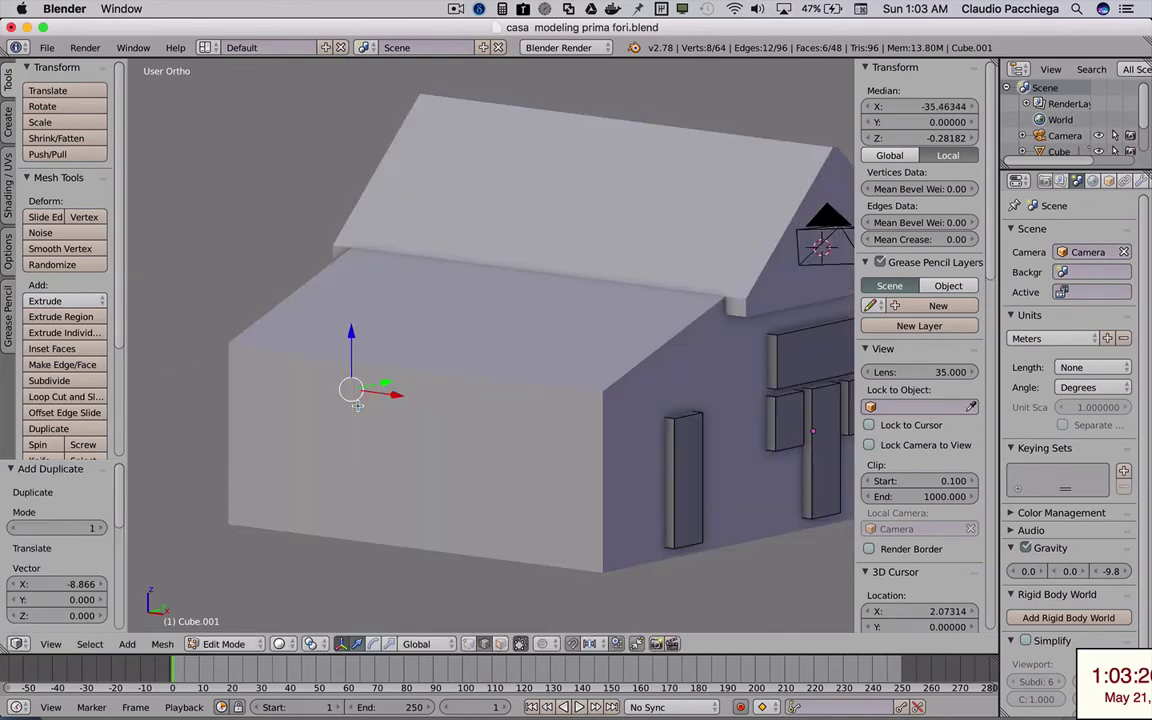
{"action": "mouse_move", "coordinate": [335, 397]}
{"action": "middle_mouse_down"}
{"action": "mouse_move", "coordinate": [419, 401]}
{"action": "mouse_move", "coordinate": [398, 411]}
{"action": "middle_mouse_up"}
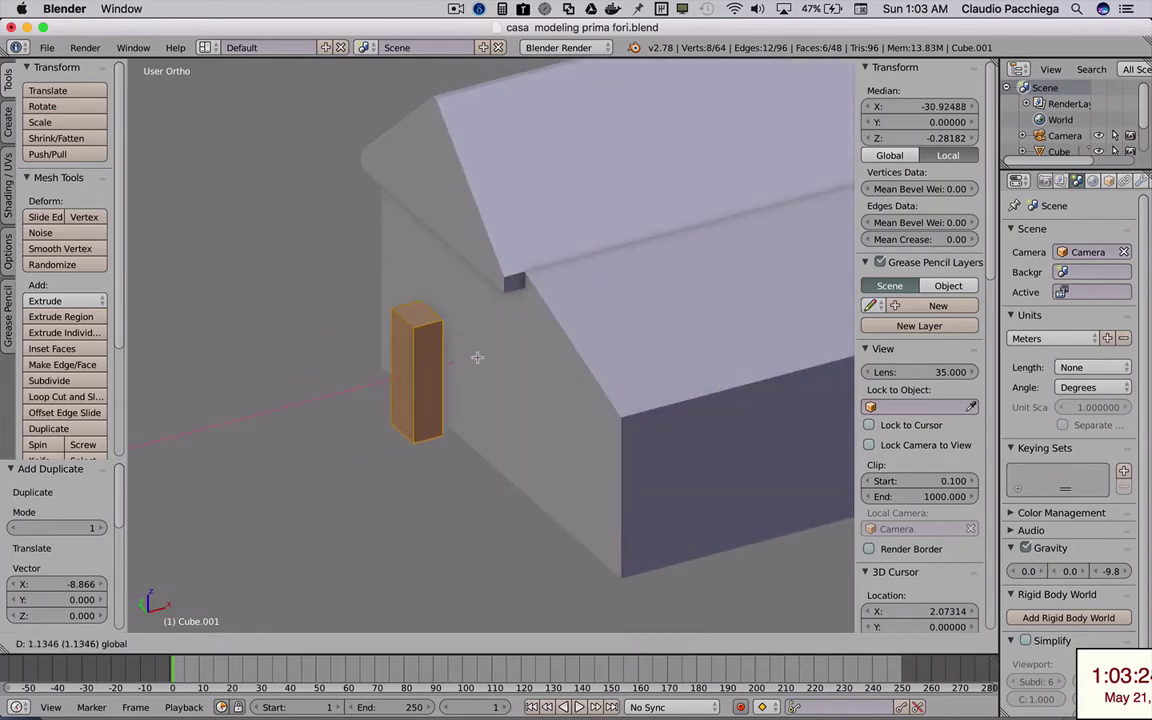
{"action": "left_click_drag", "start_coordinate": [401, 376], "coordinate": [489, 386]}
{"action": "mouse_move", "coordinate": [489, 386]}
{"action": "middle_mouse_down"}
{"action": "mouse_move", "coordinate": [546, 382]}
{"action": "mouse_move", "coordinate": [563, 363]}
{"action": "mouse_move", "coordinate": [465, 388]}
{"action": "mouse_move", "coordinate": [472, 396]}
{"action": "middle_mouse_up"}
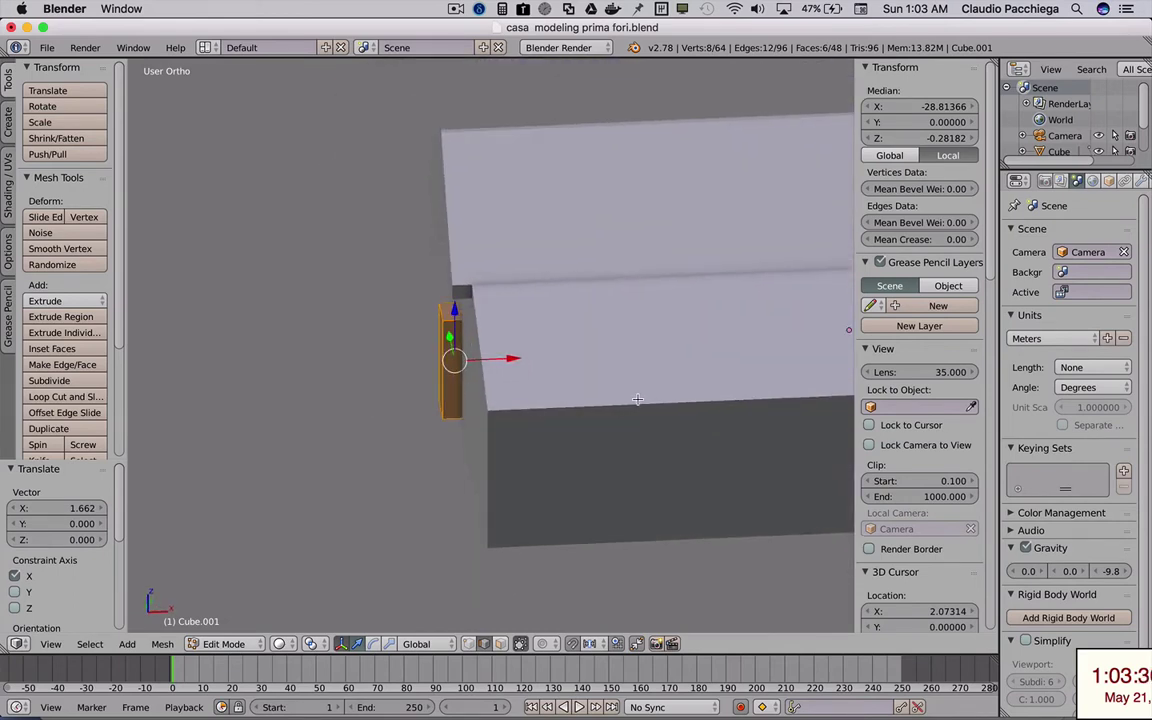
{"action": "mouse_move", "coordinate": [659, 393]}
{"action": "middle_mouse_down"}
{"action": "mouse_move", "coordinate": [560, 386]}
{"action": "mouse_move", "coordinate": [682, 180]}
{"action": "mouse_move", "coordinate": [493, 371]}
{"action": "middle_mouse_up"}
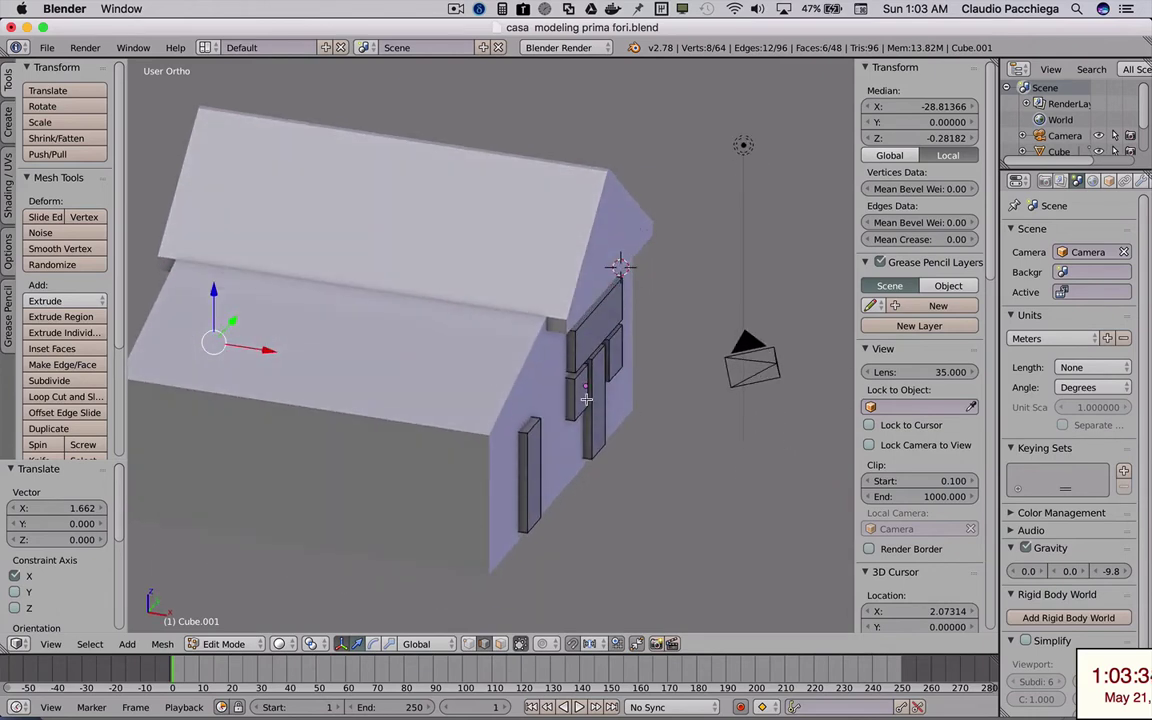
- Duplicate the small window box along X and set it beside the door on the far end wall
{"action": "key", "text": "a"}
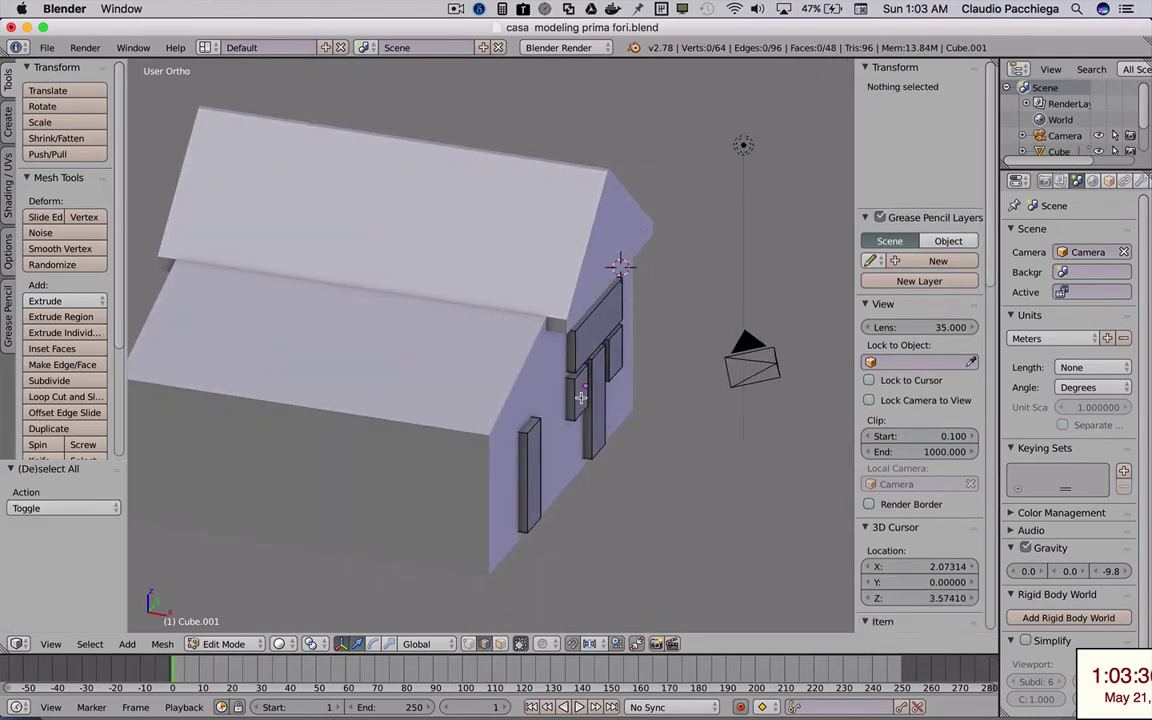
{"action": "key", "text": "l"}
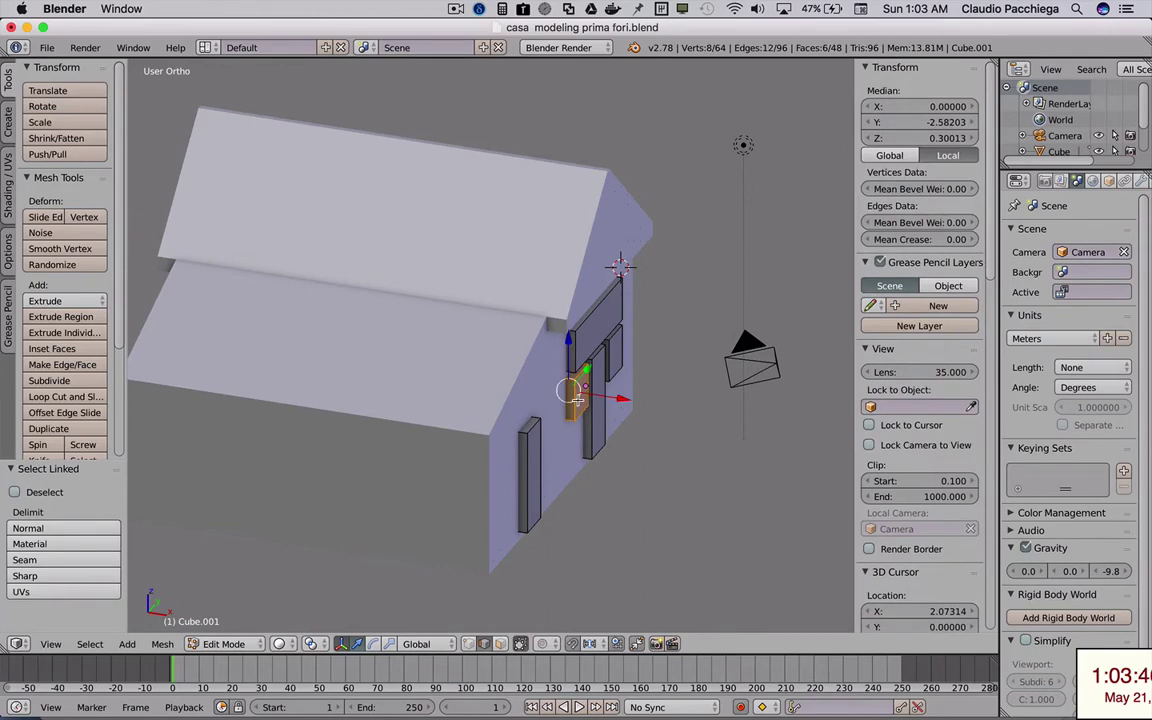
{"action": "key", "text": "shift+d"}
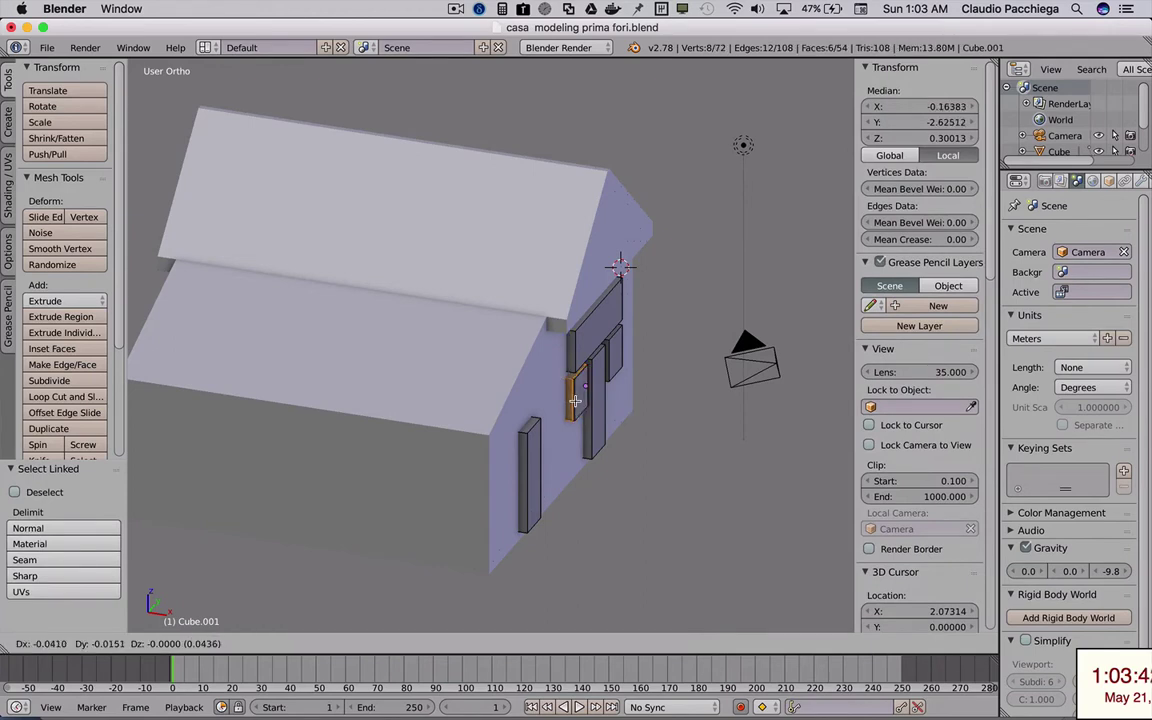
{"action": "key", "text": "z"}
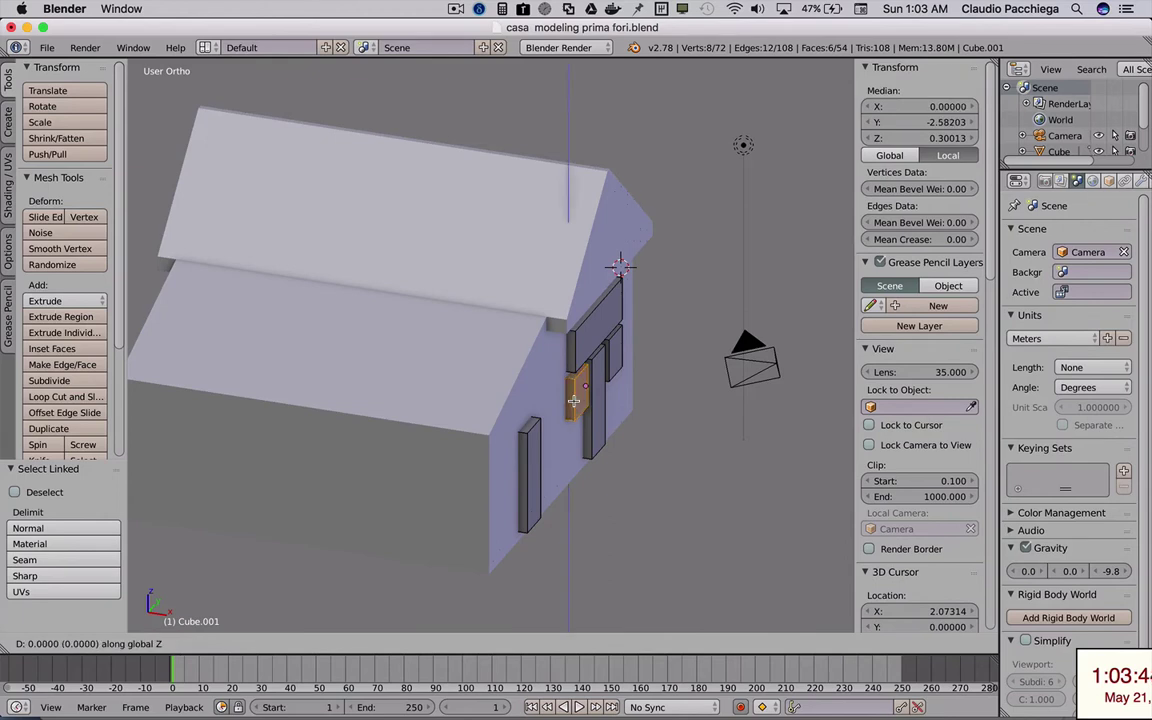
{"action": "key", "text": "x"}
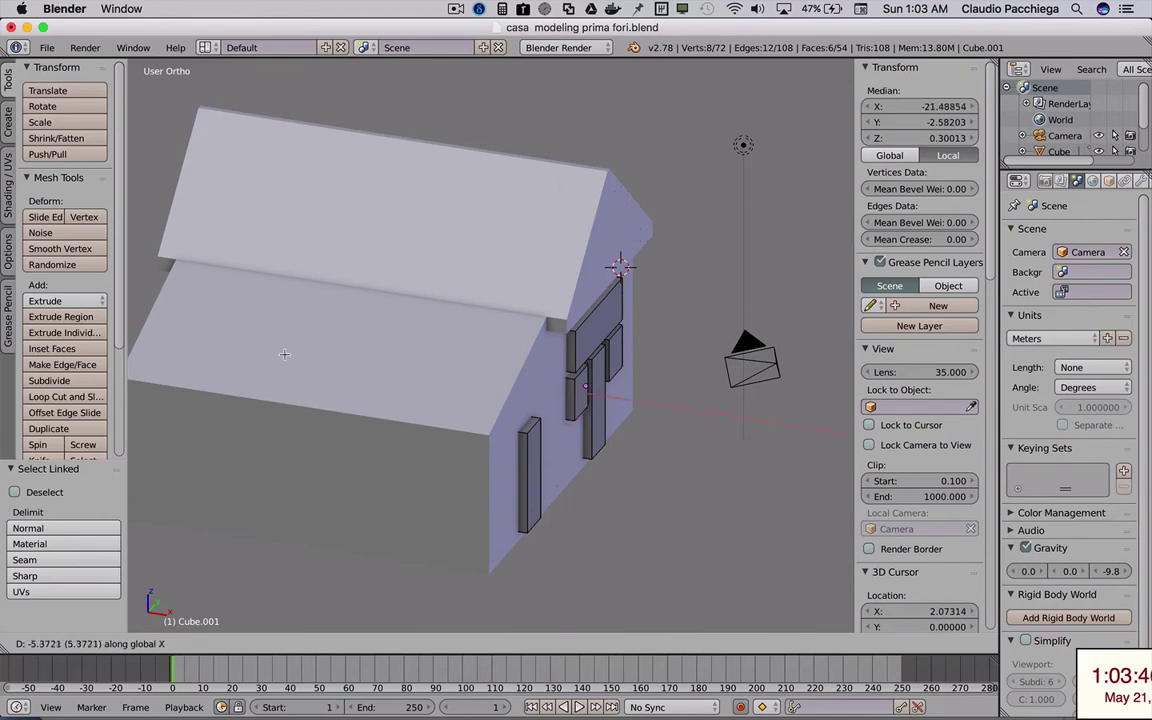
{"action": "left_click", "coordinate": [211, 347]}
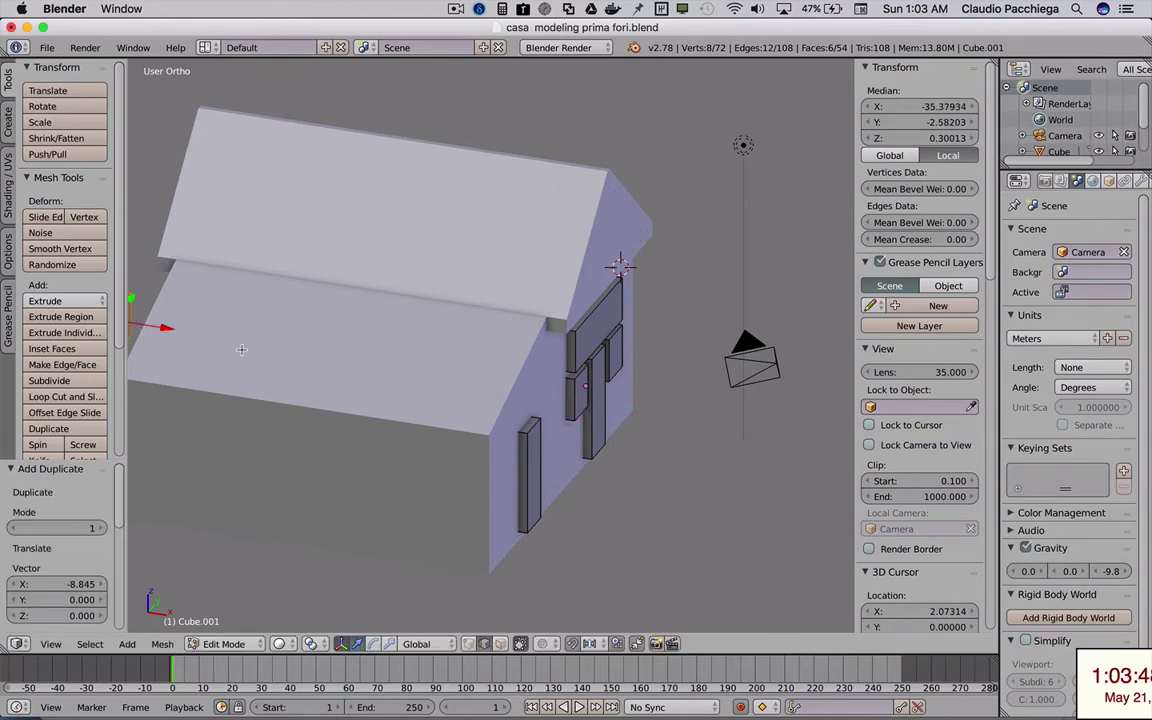
{"action": "mouse_move", "coordinate": [211, 347]}
{"action": "middle_mouse_down"}
{"action": "mouse_move", "coordinate": [273, 344]}
{"action": "mouse_move", "coordinate": [258, 346]}
{"action": "mouse_move", "coordinate": [322, 311]}
{"action": "middle_mouse_up"}
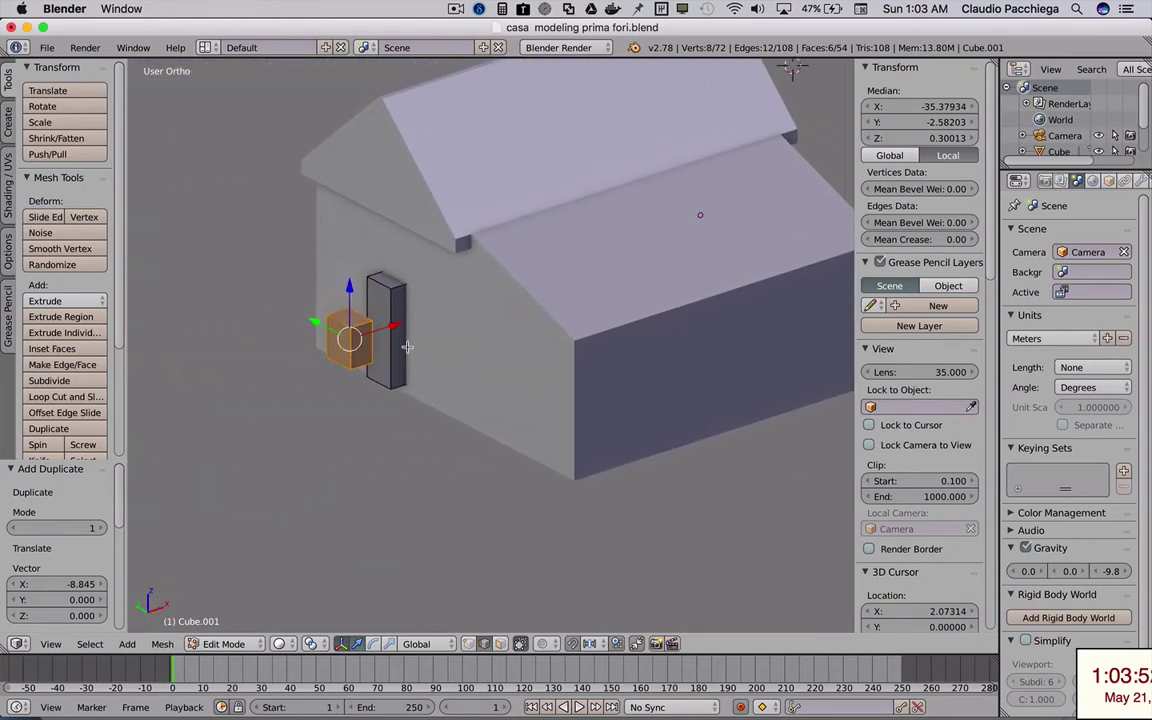
{"action": "left_click_drag", "start_coordinate": [392, 326], "coordinate": [466, 312]}
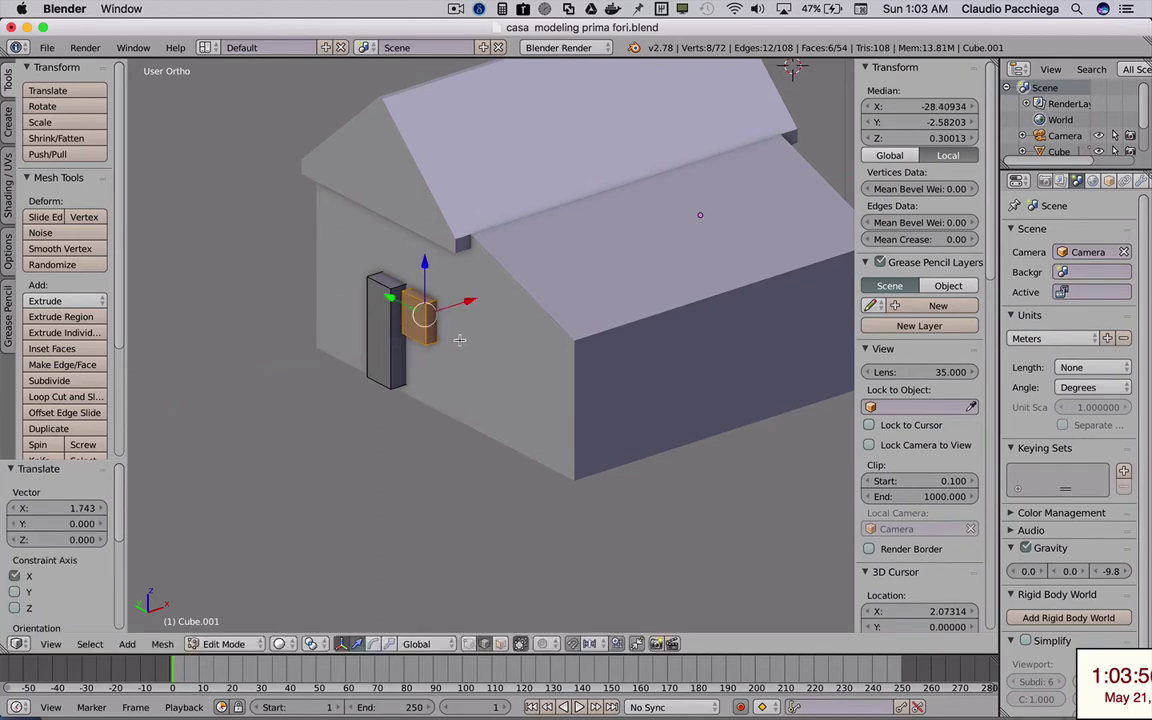
{"action": "middle_click_drag", "start_coordinate": [459, 340], "coordinate": [501, 321]}
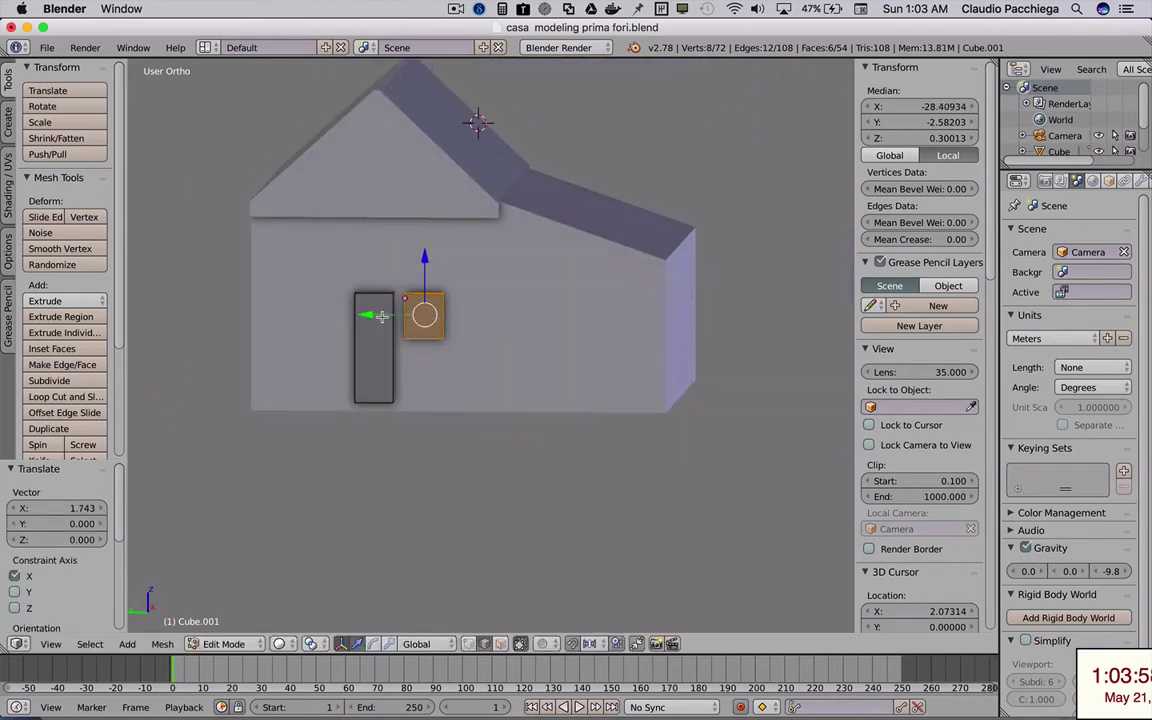
{"action": "mouse_move", "coordinate": [381, 316]}
{"action": "left_mouse_down"}
{"action": "mouse_move", "coordinate": [393, 314]}
{"action": "mouse_move", "coordinate": [344, 366]}
{"action": "left_mouse_up"}
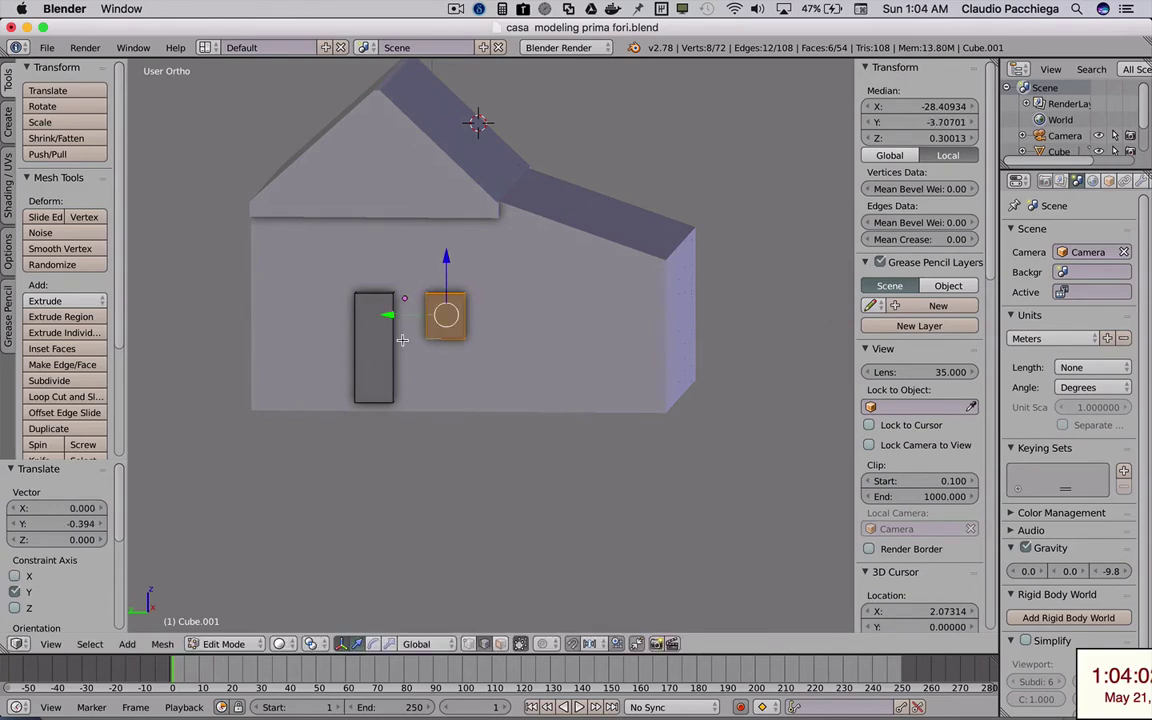
{"action": "mouse_move", "coordinate": [524, 286]}
{"action": "middle_mouse_down"}
{"action": "mouse_move", "coordinate": [418, 292]}
{"action": "mouse_move", "coordinate": [411, 269]}
{"action": "middle_mouse_up"}
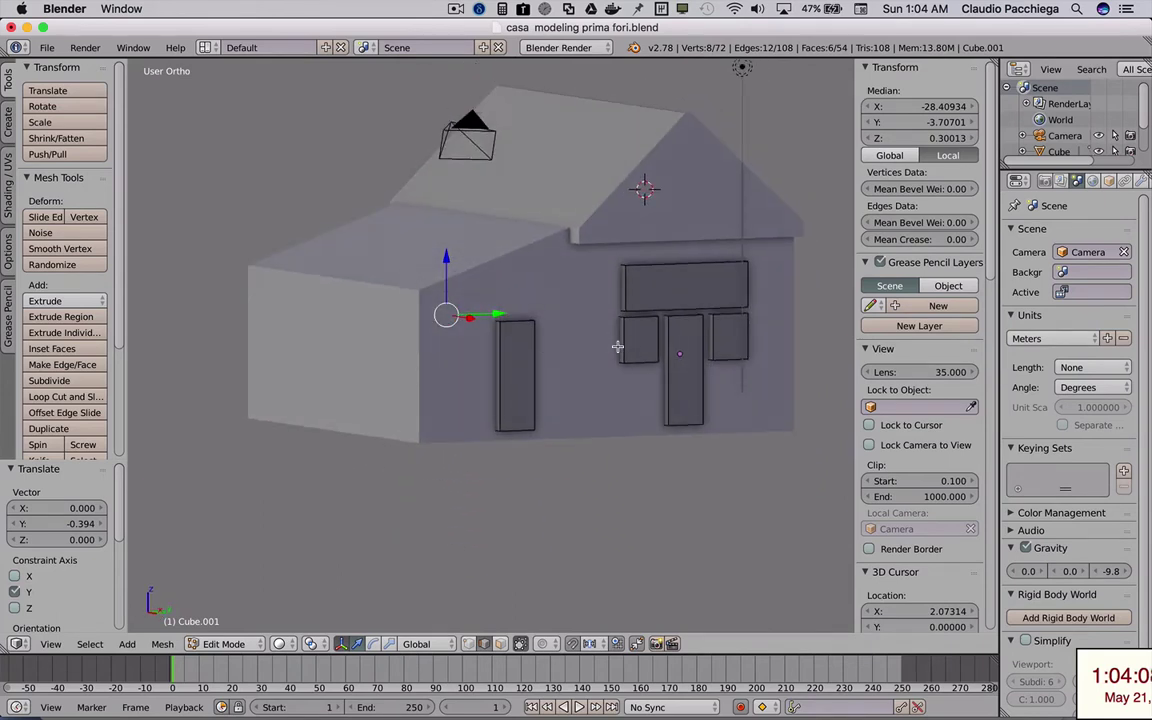
- Select both small gable window cubes and shift them along X
{"action": "key", "text": "z"}
{"action": "middle_click_drag", "start_coordinate": [645, 249], "coordinate": [662, 255]}
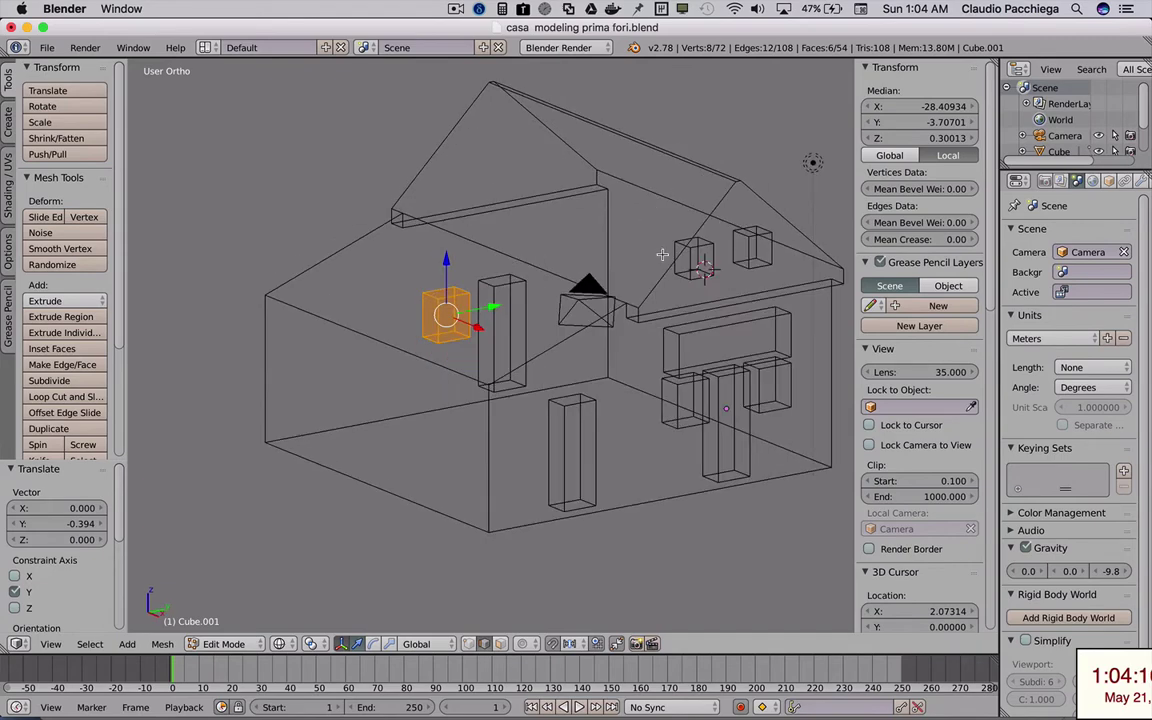
{"action": "key", "text": "a"}
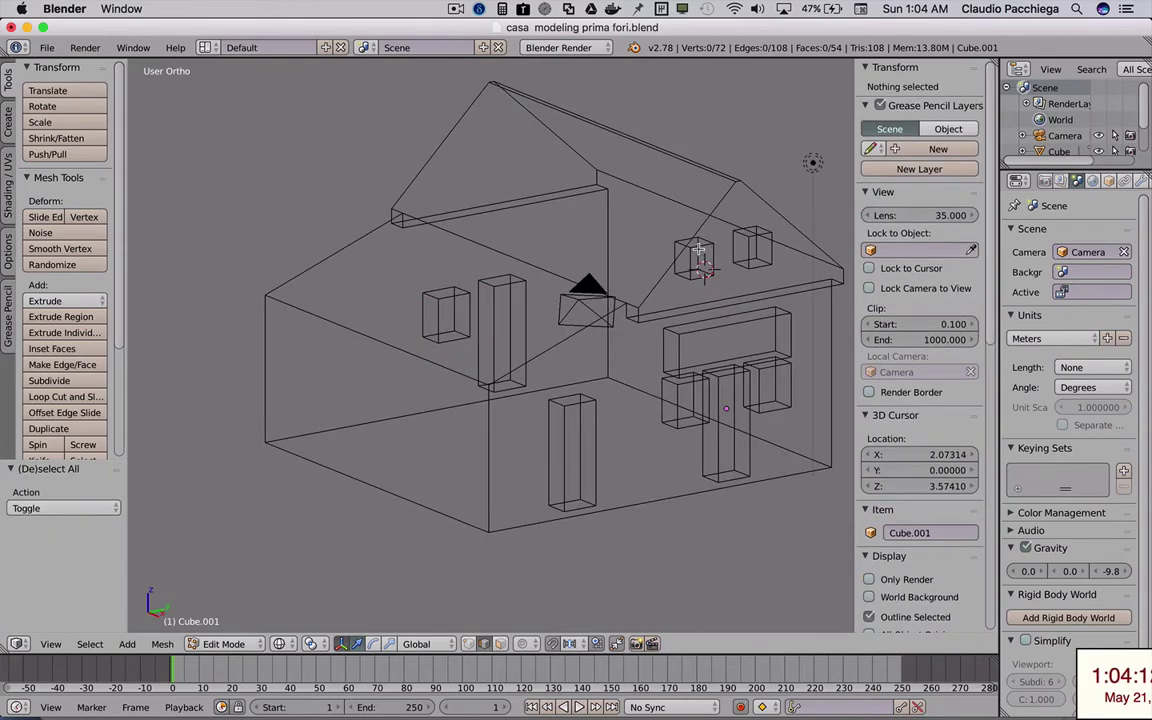
{"action": "key", "text": "l"}
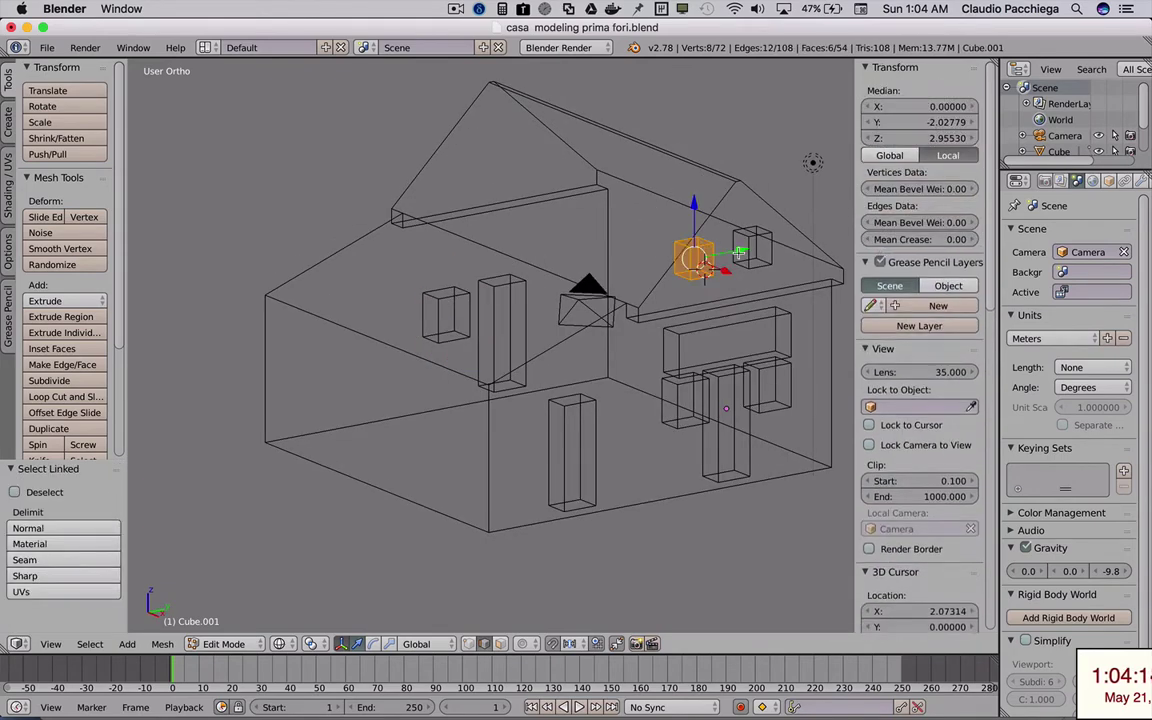
{"action": "key", "text": "l"}
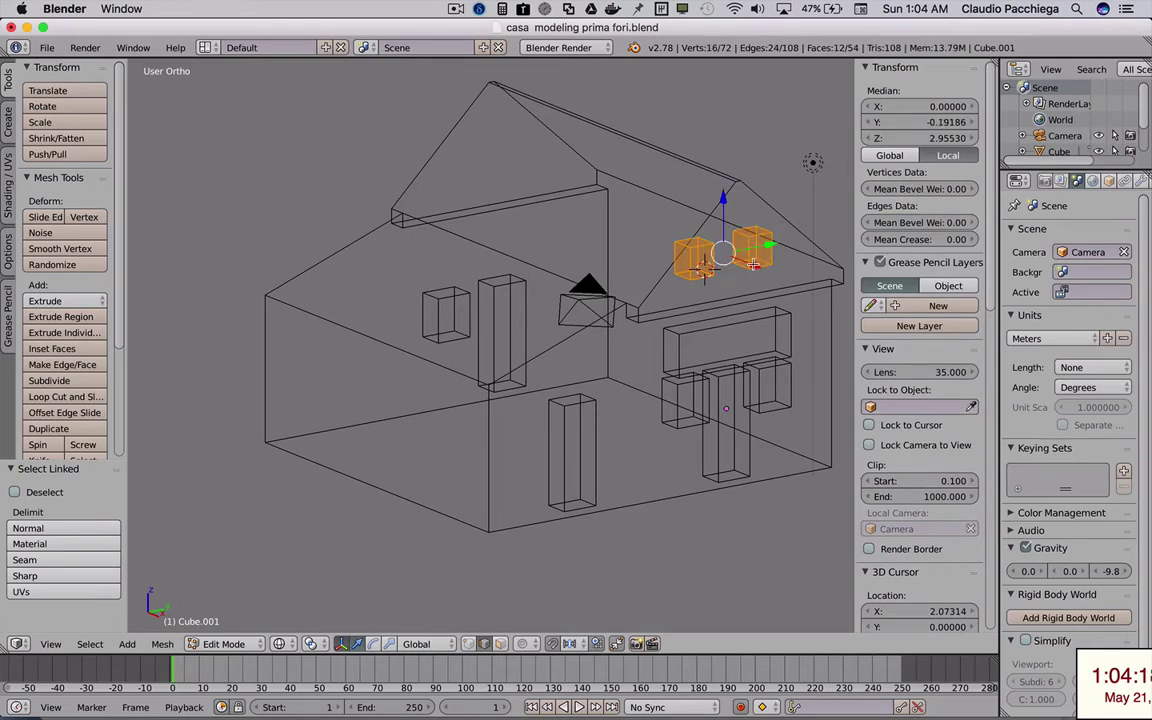
{"action": "key", "text": "z"}
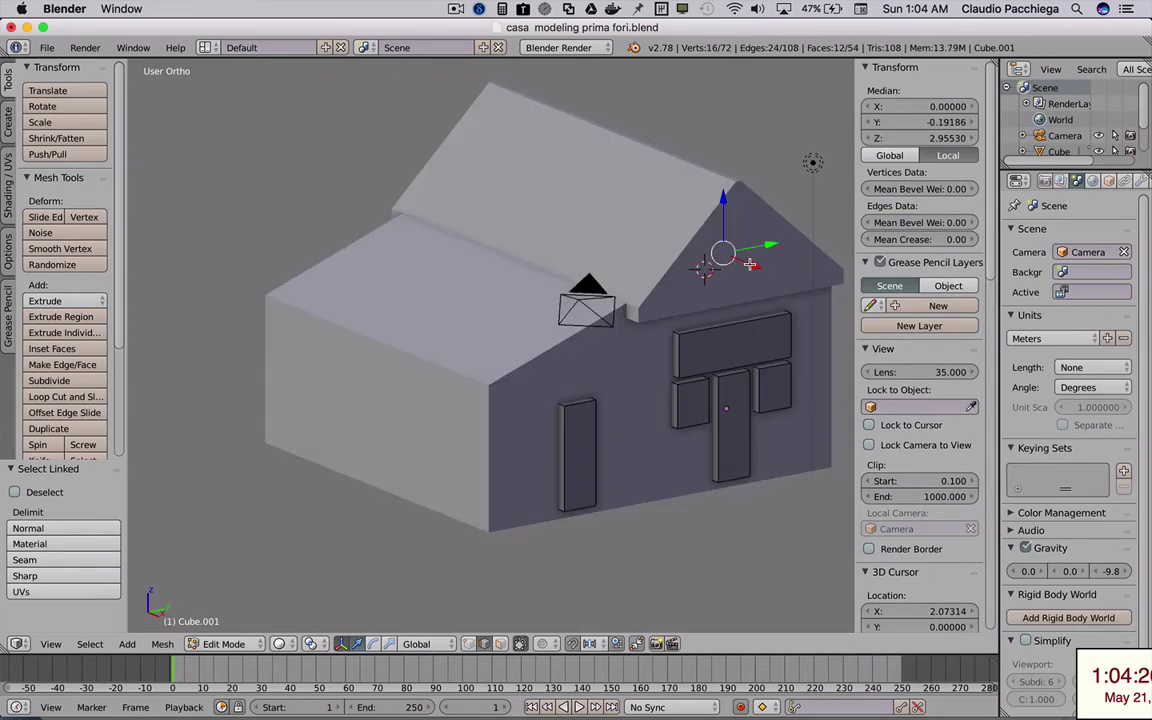
{"action": "key", "text": "g"}
{"action": "key", "text": "x"}
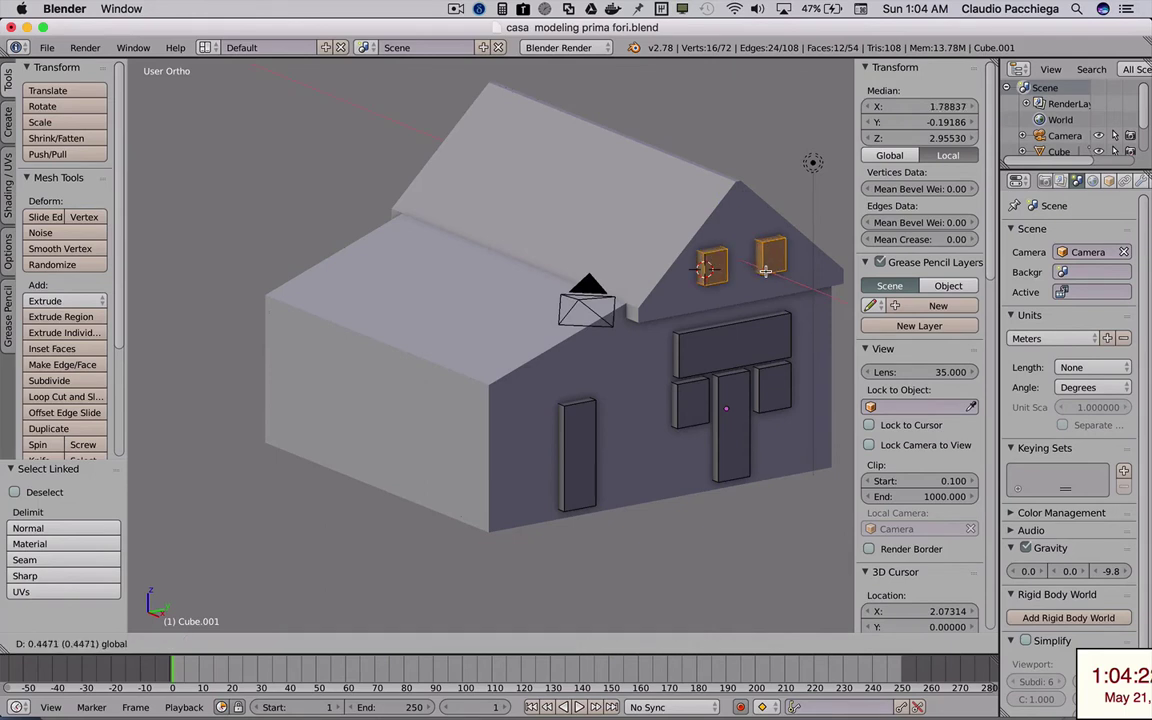
{"action": "left_click", "coordinate": [790, 266]}
{"action": "mouse_move", "coordinate": [790, 266]}
{"action": "middle_mouse_down"}
{"action": "mouse_move", "coordinate": [647, 276]}
{"action": "mouse_move", "coordinate": [660, 281]}
{"action": "middle_mouse_up"}
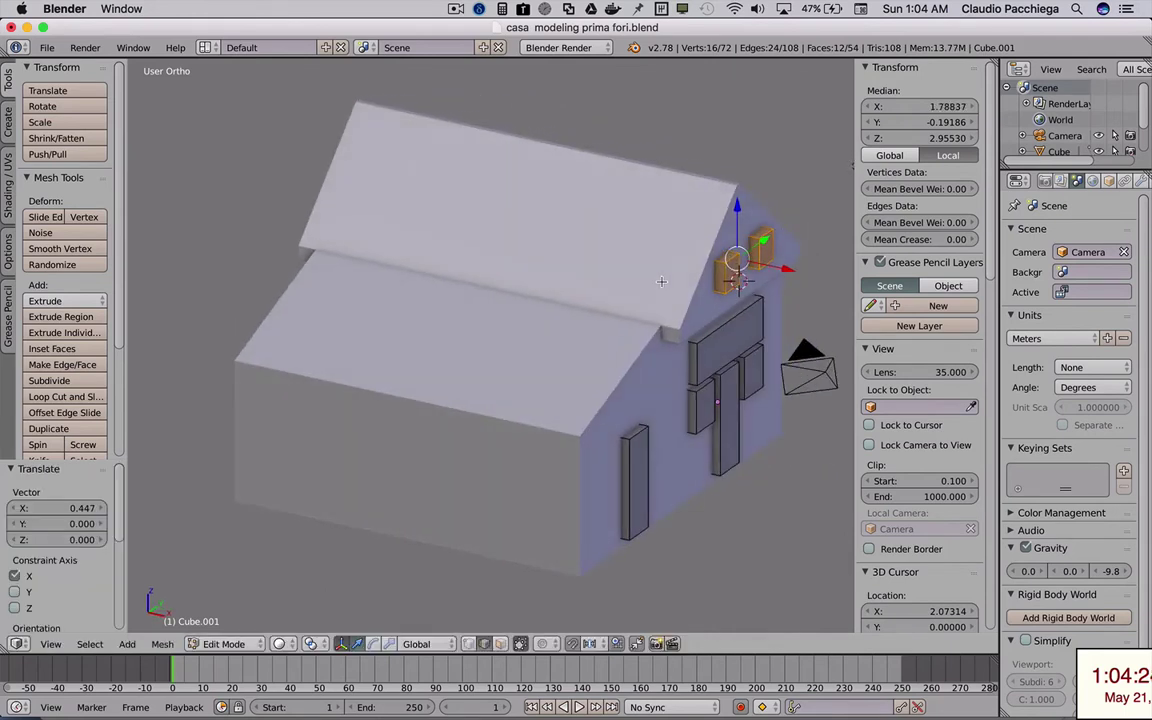
- Copy the two gable window cubes along X onto the opposite gable and set them into the wall
{"action": "key", "text": "shift+d"}
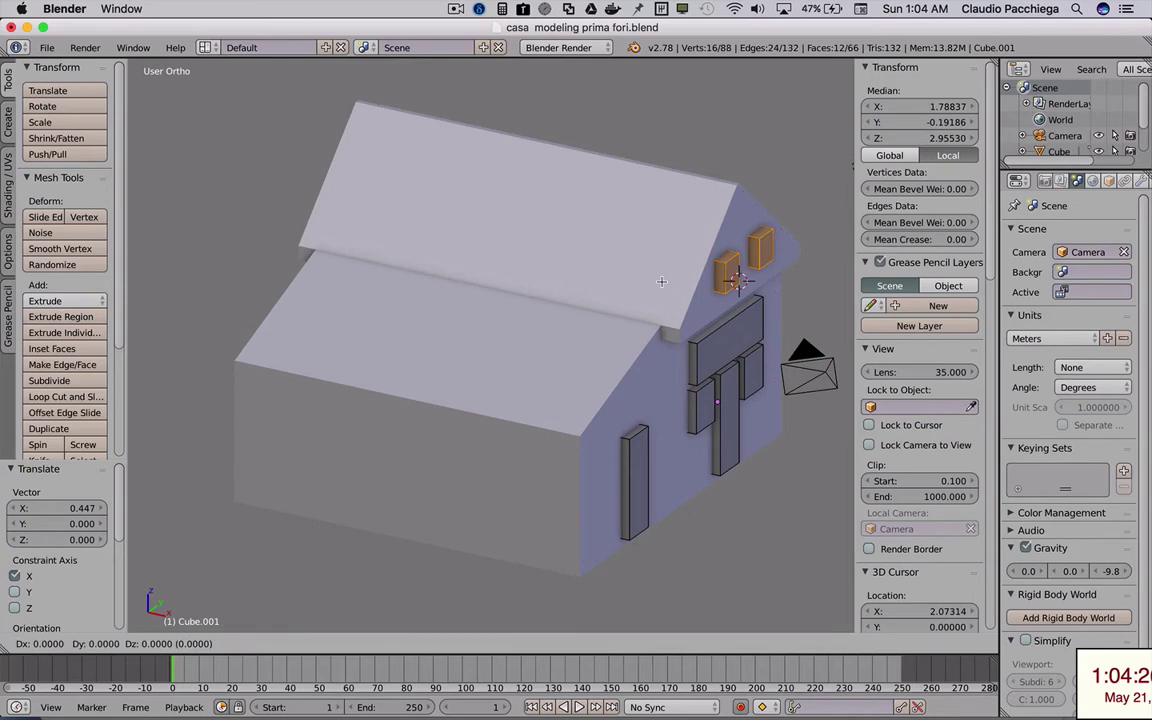
{"action": "key", "text": "x"}
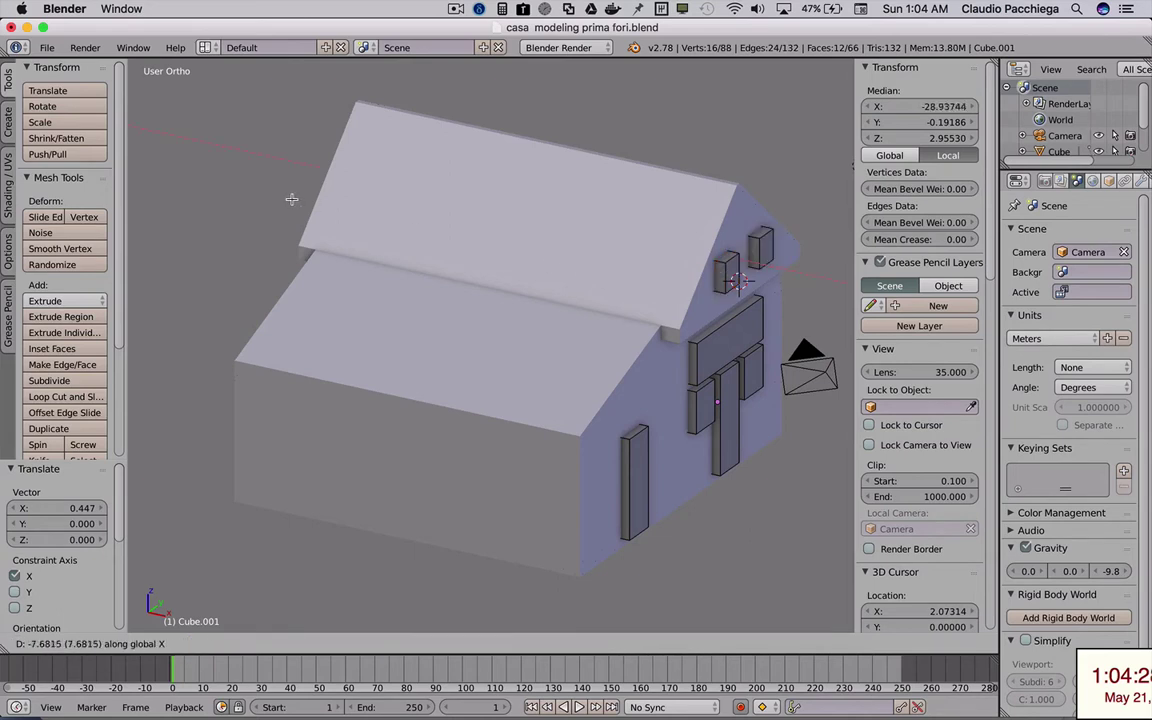
{"action": "left_click", "coordinate": [265, 191]}
{"action": "scroll", "coordinate": [300, 200], "scroll_direction": "up", "scroll_amount": 4}
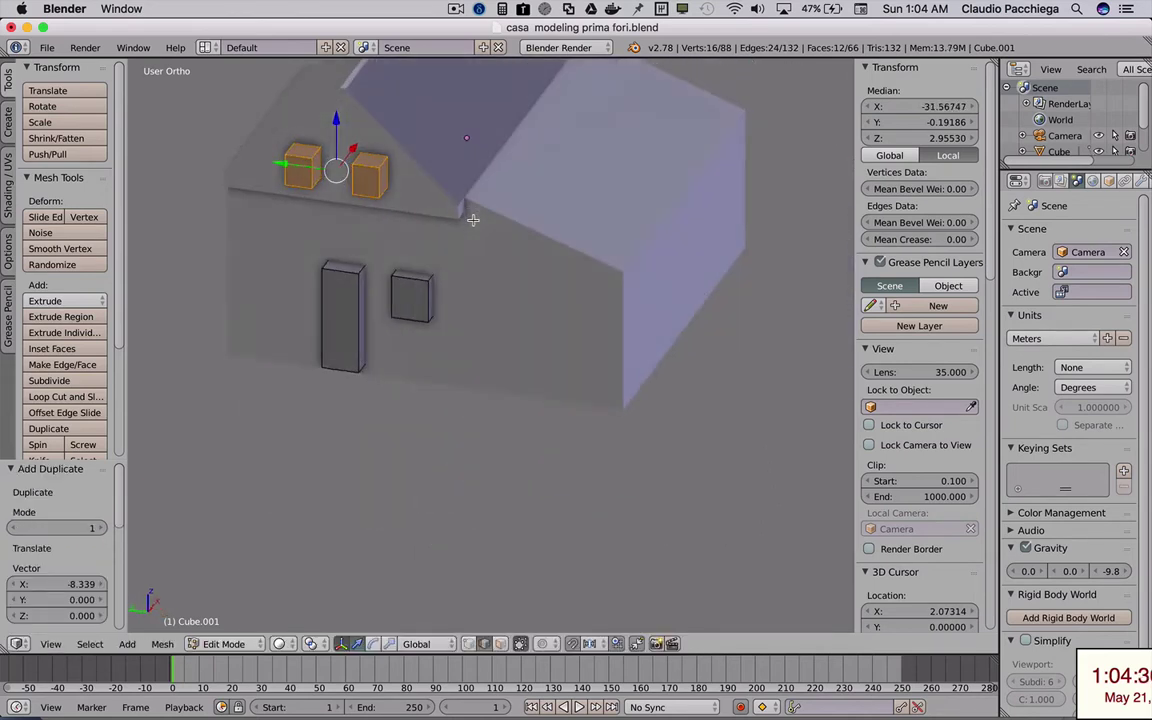
{"action": "middle_click_drag", "start_coordinate": [300, 200], "coordinate": [423, 234]}
{"action": "left_click_drag", "start_coordinate": [390, 158], "coordinate": [400, 159]}
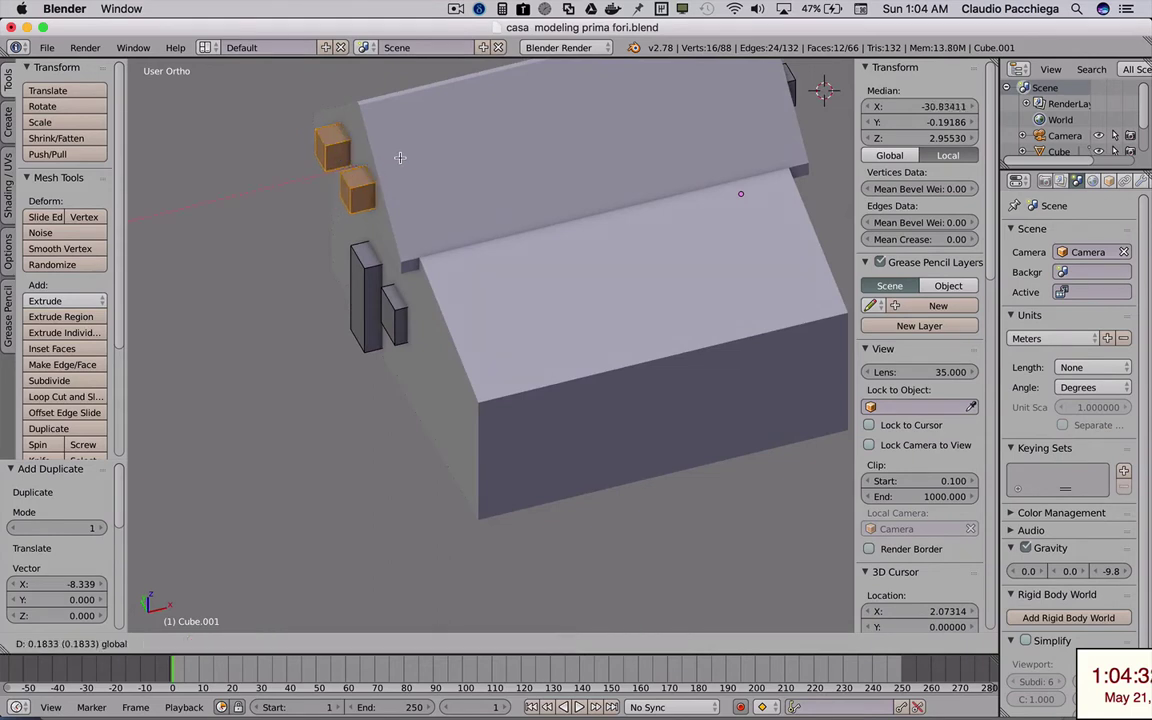
{"action": "mouse_move", "coordinate": [400, 160]}
{"action": "middle_mouse_down"}
{"action": "mouse_move", "coordinate": [409, 216]}
{"action": "mouse_move", "coordinate": [481, 195]}
{"action": "mouse_move", "coordinate": [382, 198]}
{"action": "middle_mouse_up"}
{"action": "left_click_drag", "start_coordinate": [409, 167], "coordinate": [414, 167]}
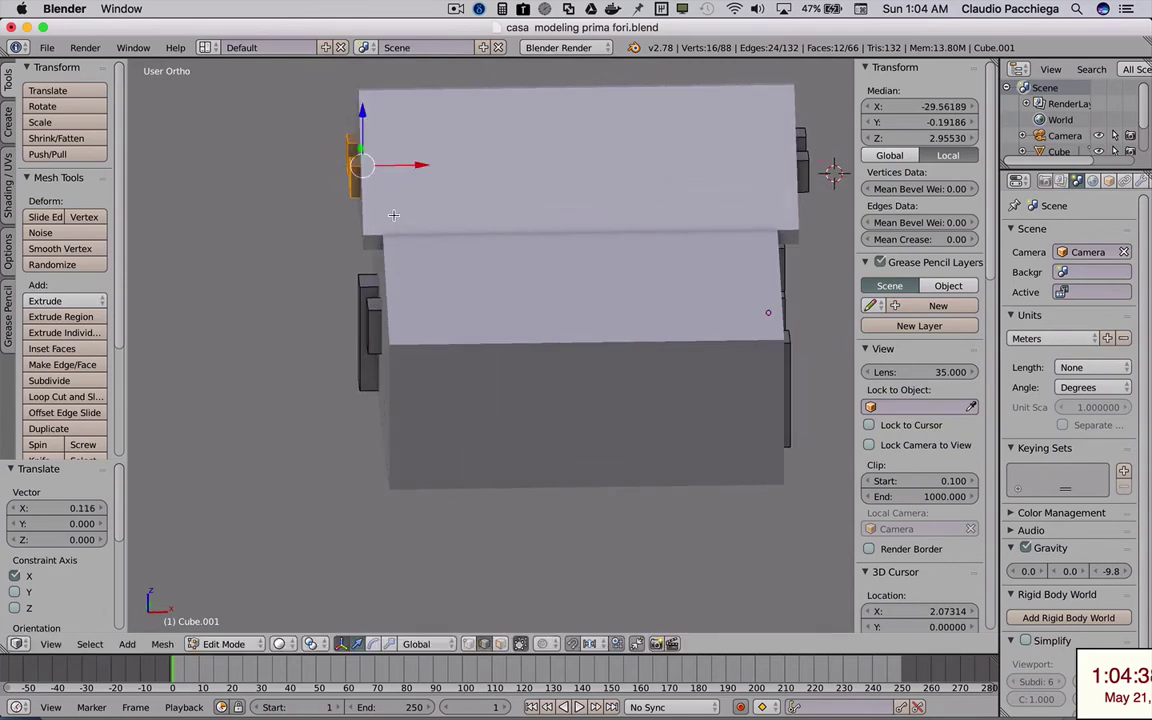
{"action": "mouse_move", "coordinate": [414, 167]}
{"action": "middle_mouse_down"}
{"action": "mouse_move", "coordinate": [446, 211]}
{"action": "mouse_move", "coordinate": [441, 241]}
{"action": "middle_mouse_up"}
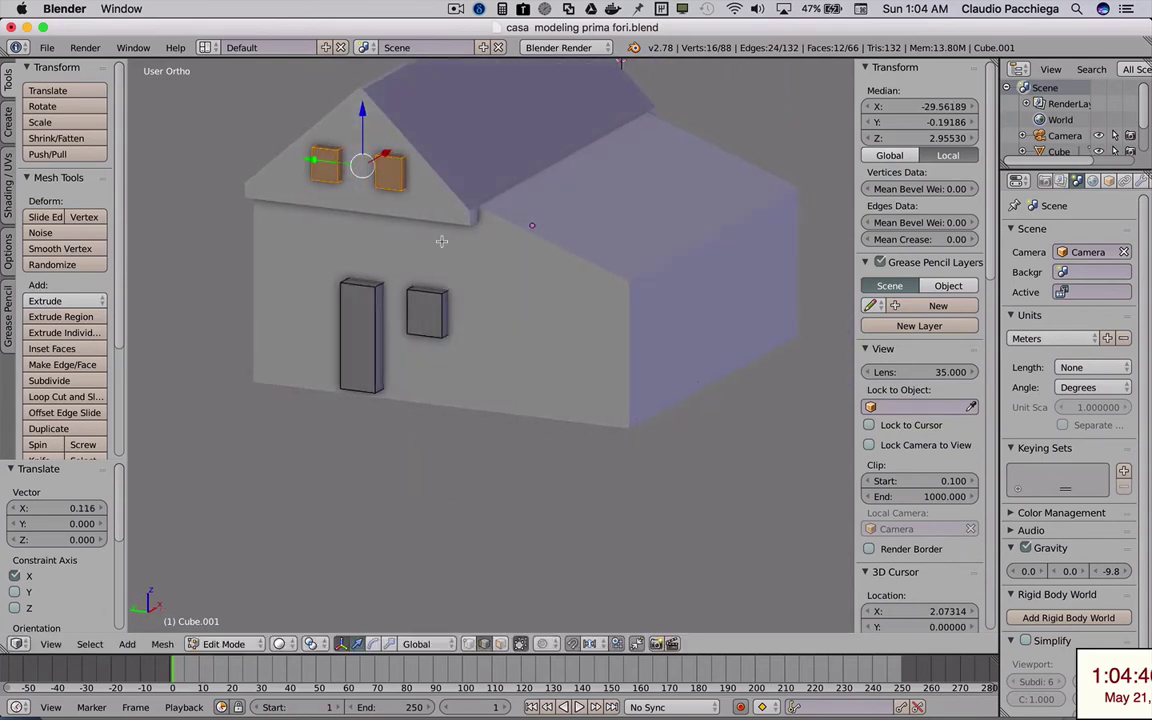
{"action": "key", "text": "a"}
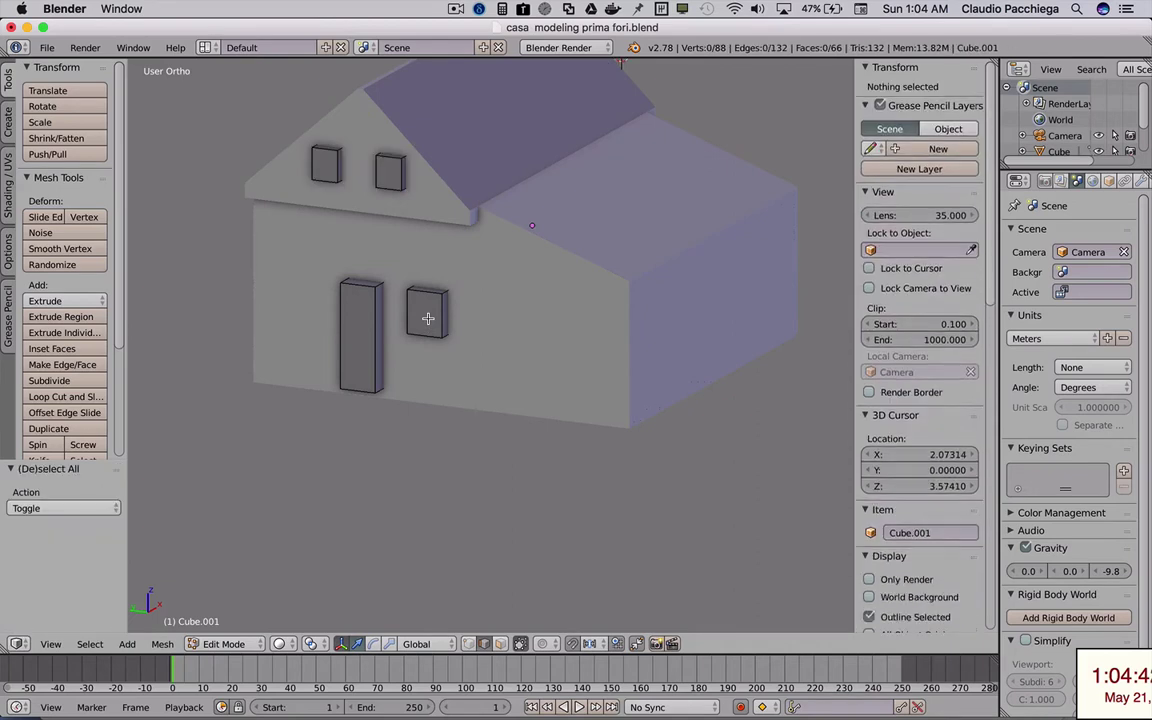
{"action": "key", "text": "l"}
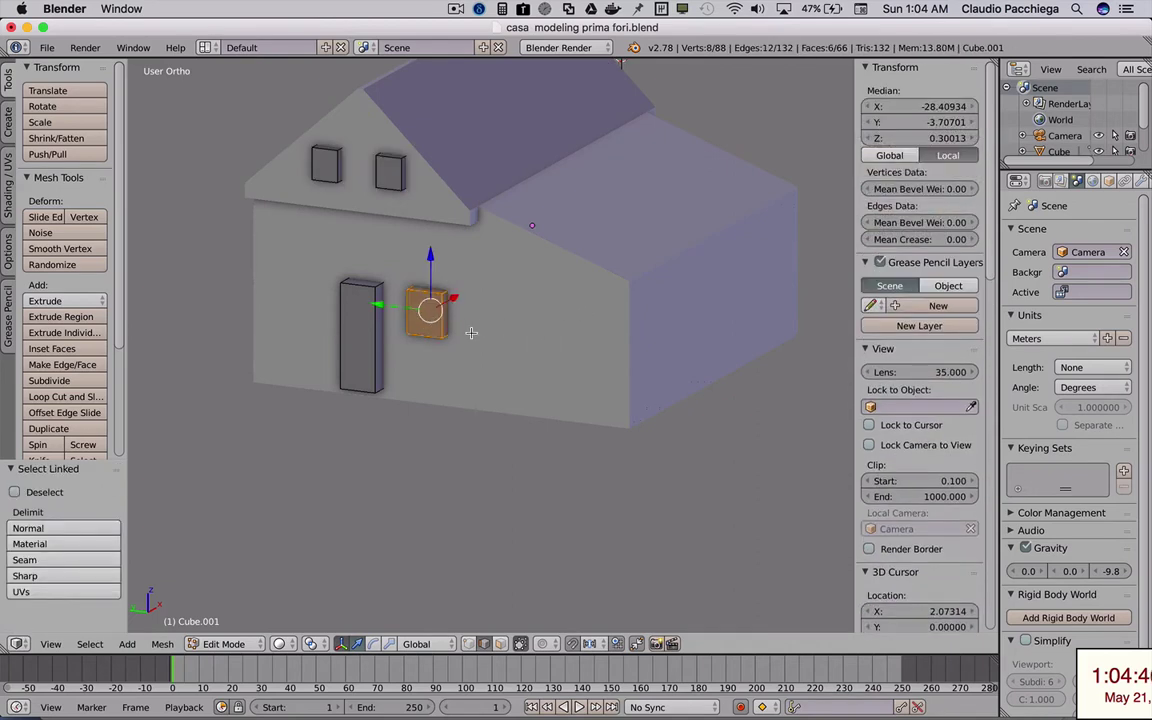
- Duplicate the end-wall window cube -1.801 along Y so it sits beside the original
{"action": "key", "text": "shift+d"}
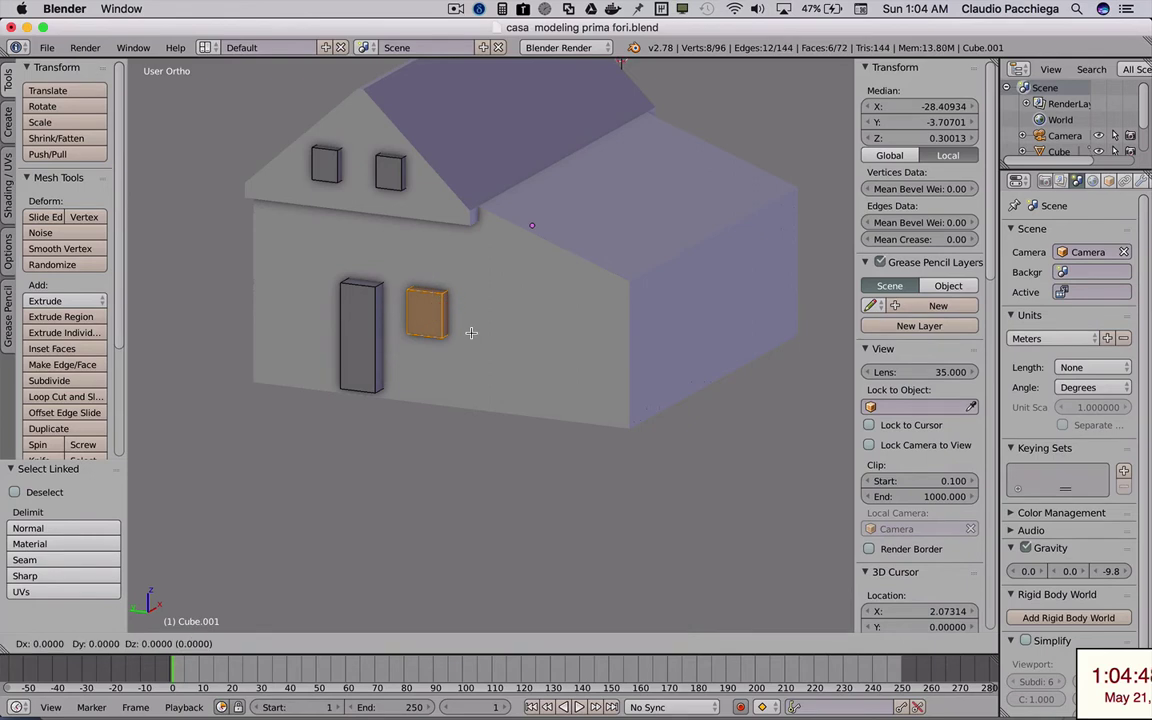
{"action": "key", "text": "y"}
{"action": "left_click", "coordinate": [562, 332]}
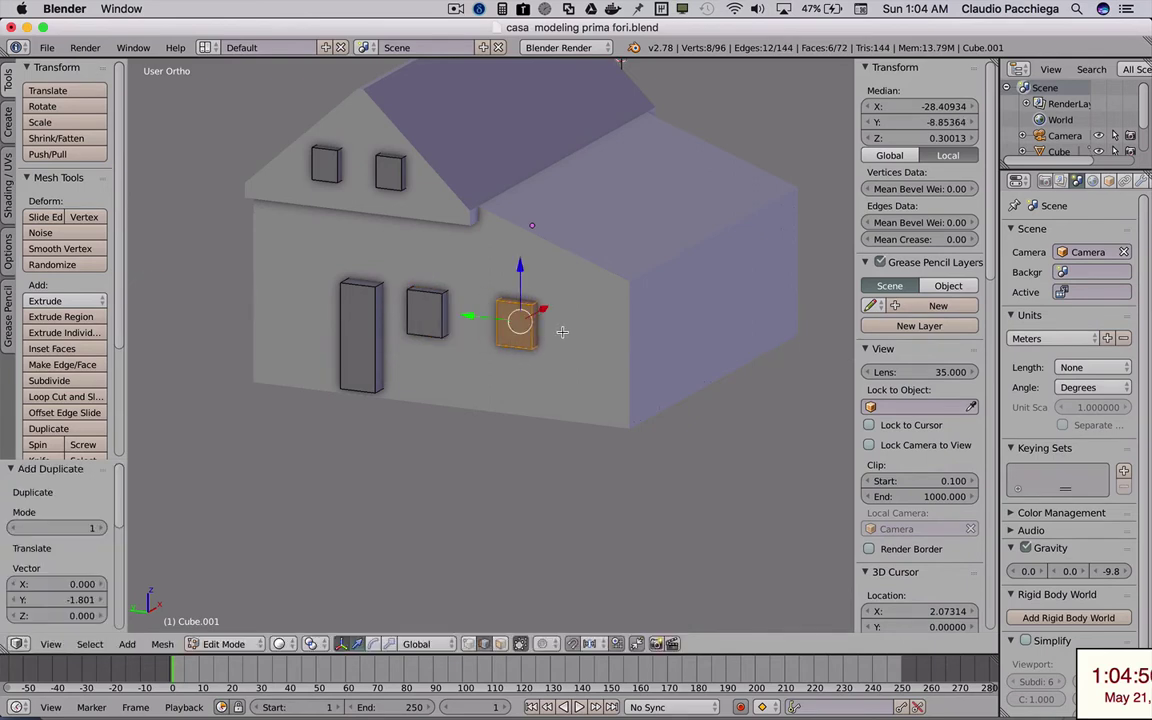
{"action": "middle_click_drag", "start_coordinate": [545, 334], "coordinate": [549, 339]}
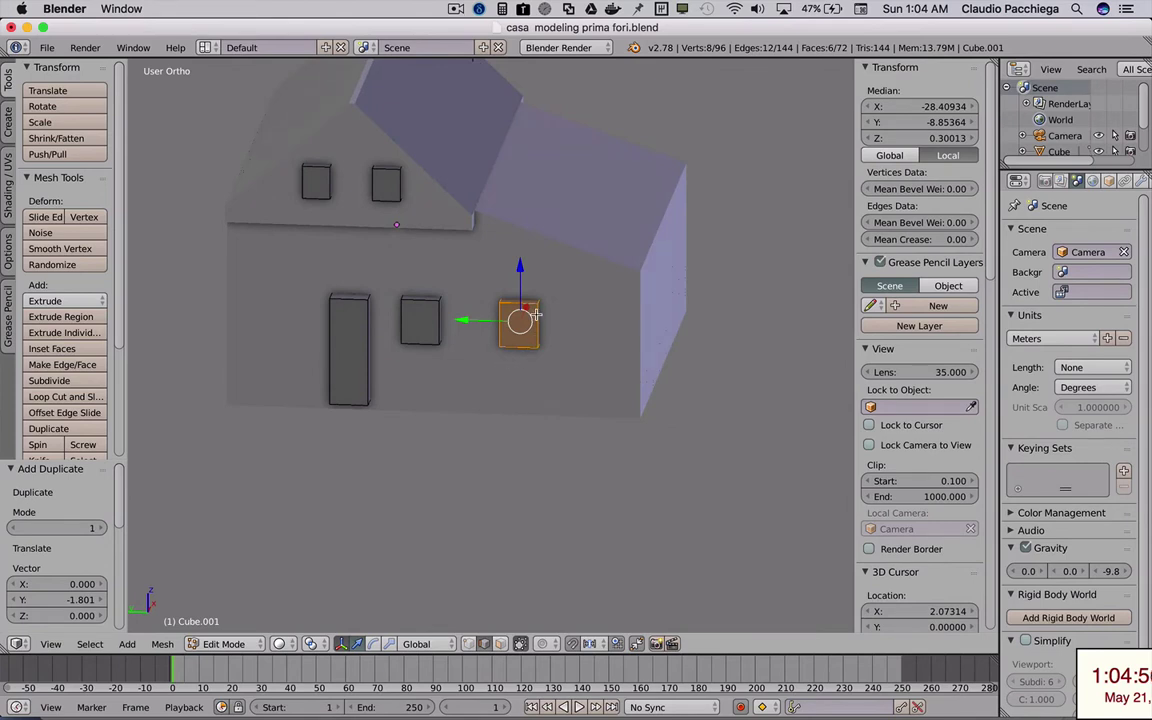
{"action": "key", "text": "z"}
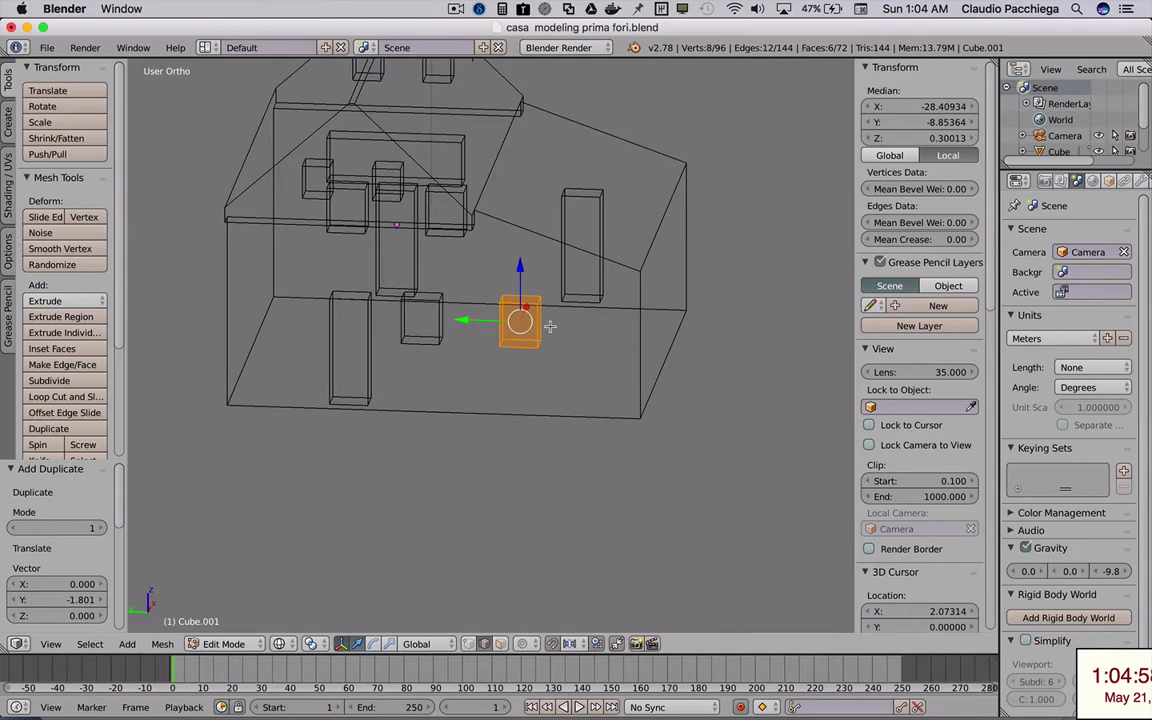
{"action": "key", "text": "a"}
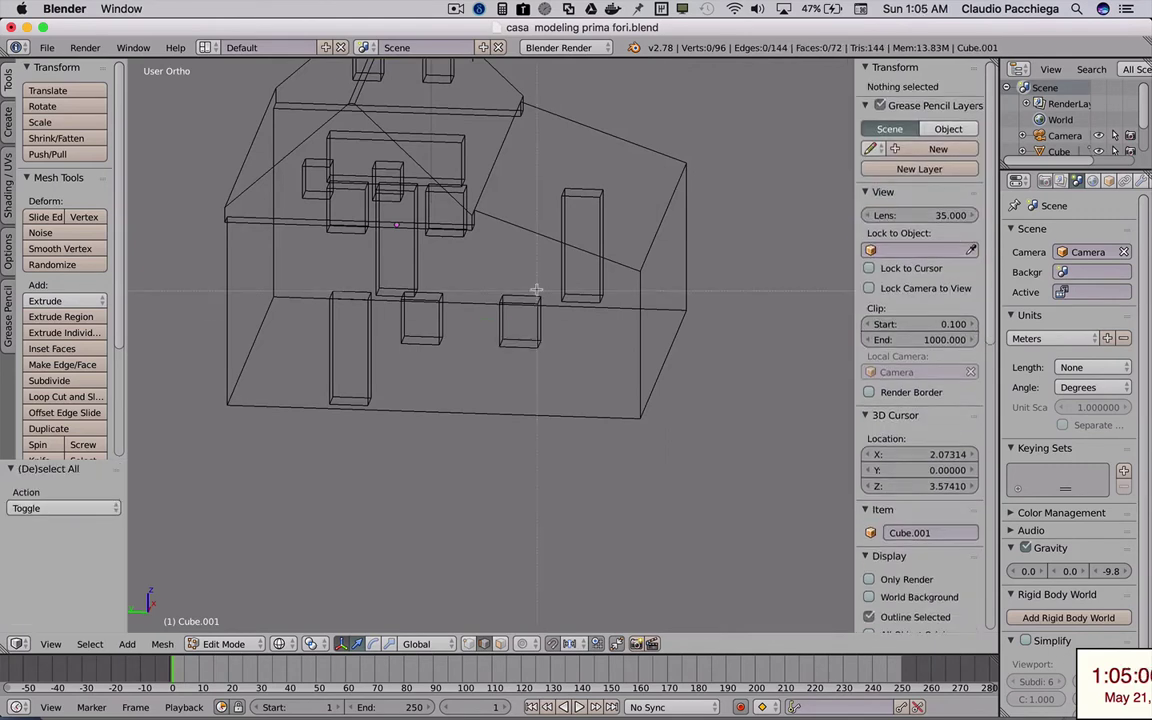
- Widen the new window box 1.039 along Y by dragging its side face
{"action": "right_click", "coordinate": [497, 321]}
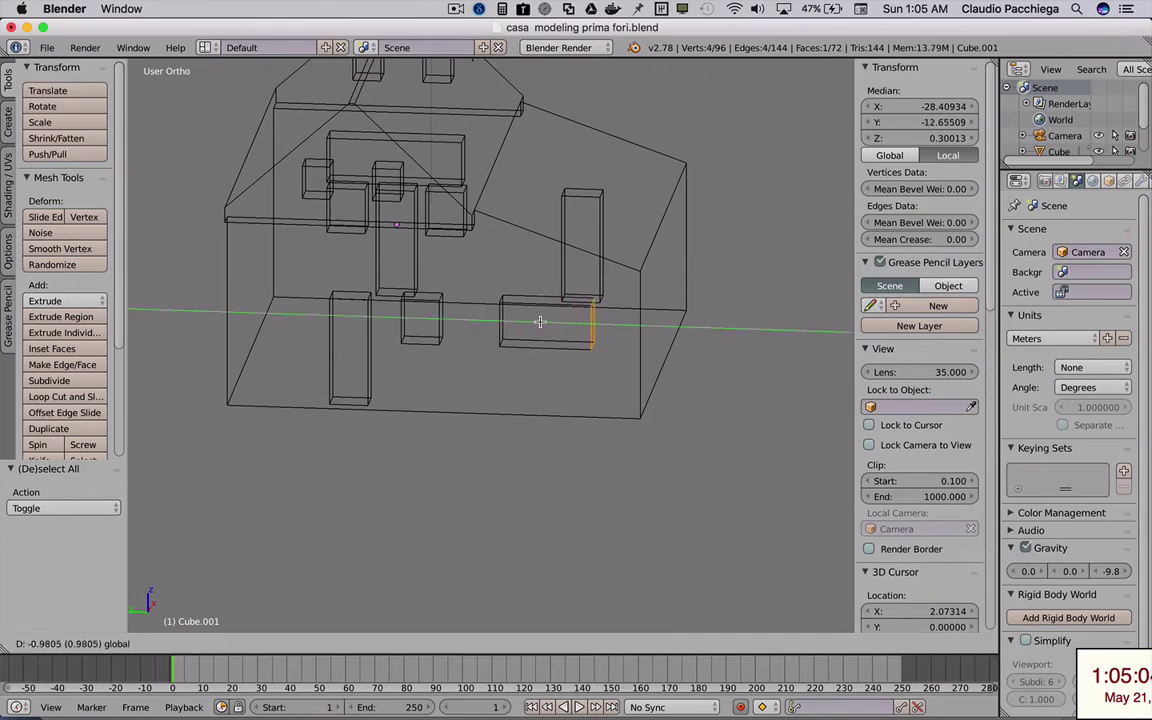
{"action": "left_click_drag", "start_coordinate": [484, 321], "coordinate": [538, 321]}
{"action": "mouse_move", "coordinate": [538, 321]}
{"action": "middle_mouse_down"}
{"action": "mouse_move", "coordinate": [510, 307]}
{"action": "mouse_move", "coordinate": [460, 314]}
{"action": "mouse_move", "coordinate": [594, 318]}
{"action": "middle_mouse_up"}
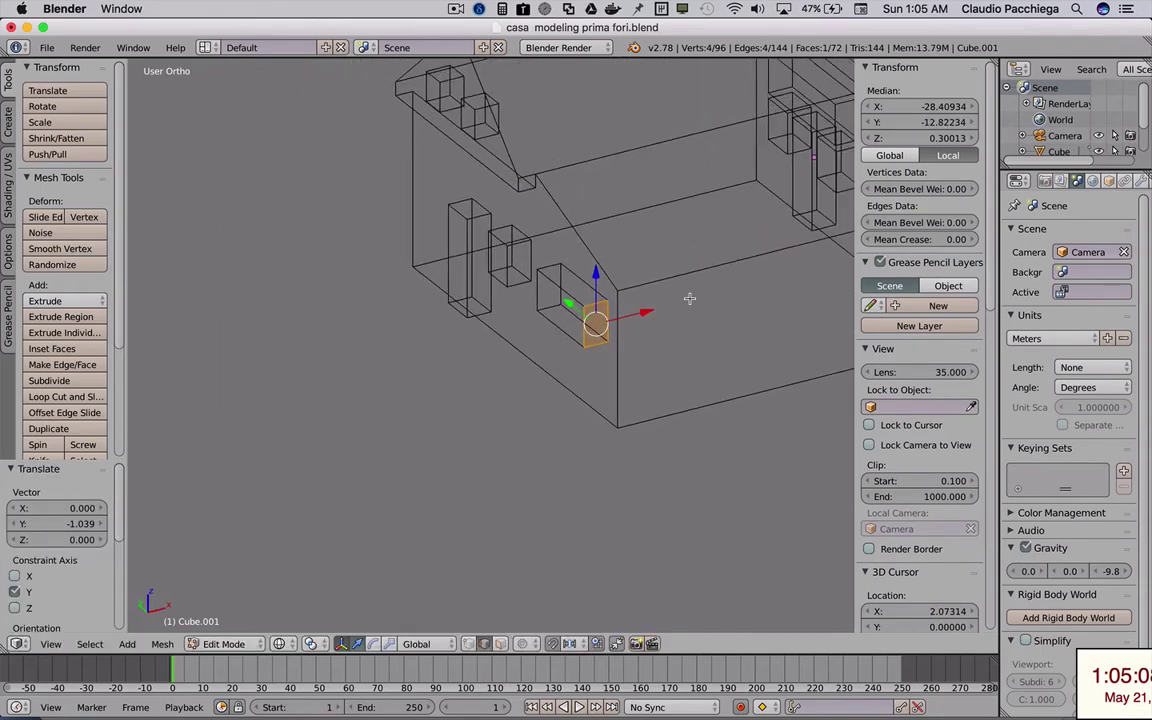
{"action": "middle_click_drag", "start_coordinate": [689, 298], "coordinate": [676, 261]}
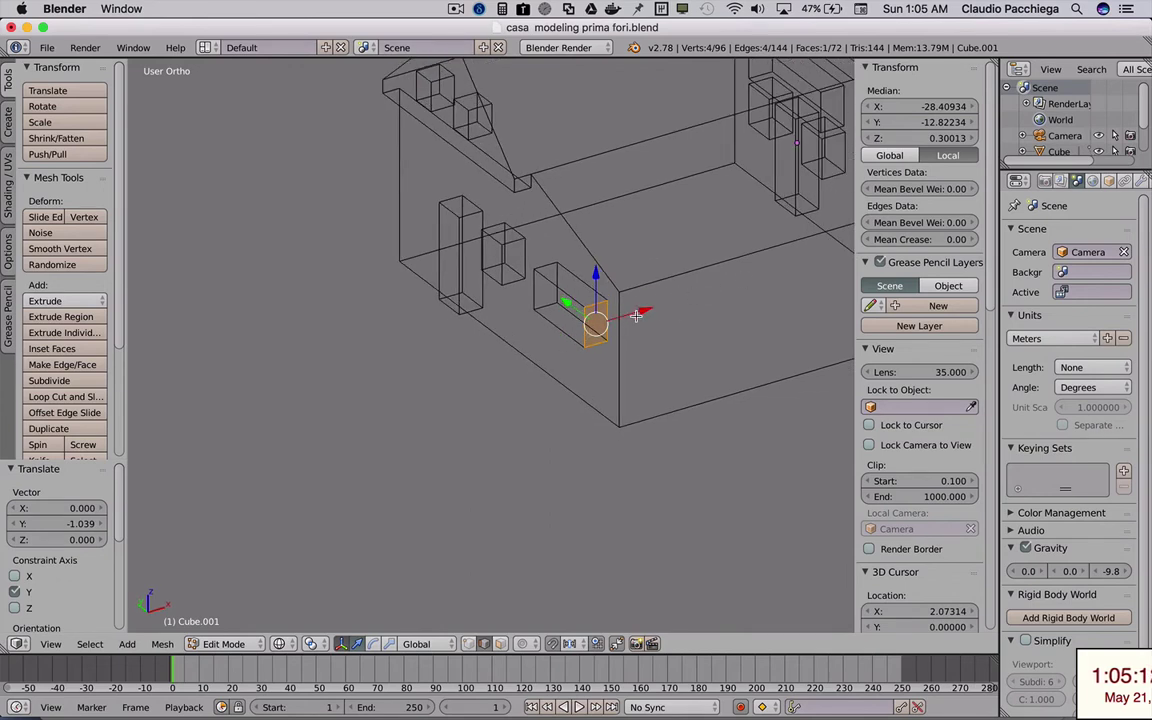
- Duplicate the widened window box and place the copy near the house corner
{"action": "key", "text": "l"}
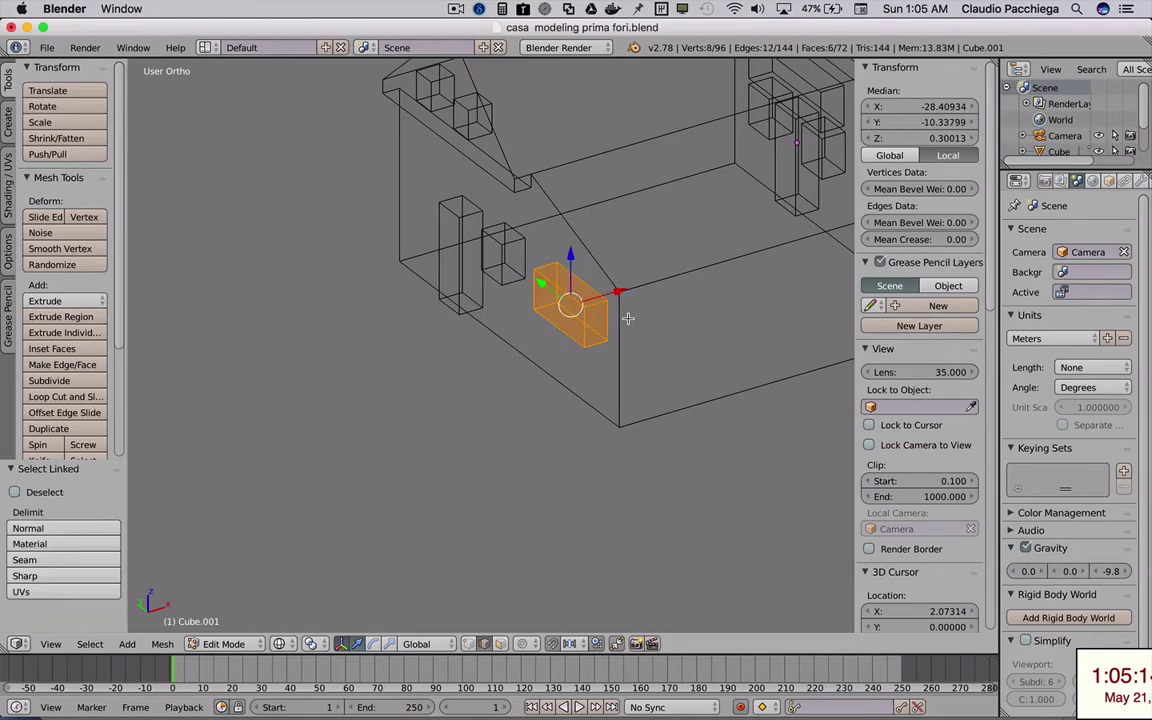
{"action": "key", "text": "shift+d"}
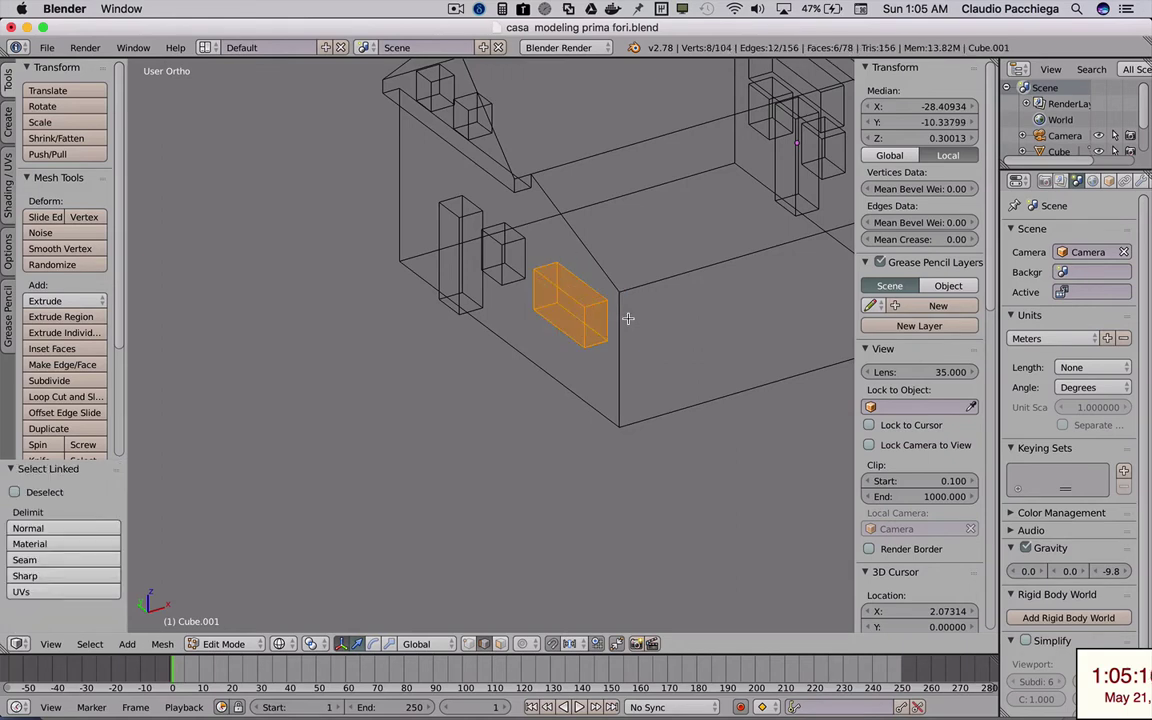
{"action": "left_click", "coordinate": [710, 300]}
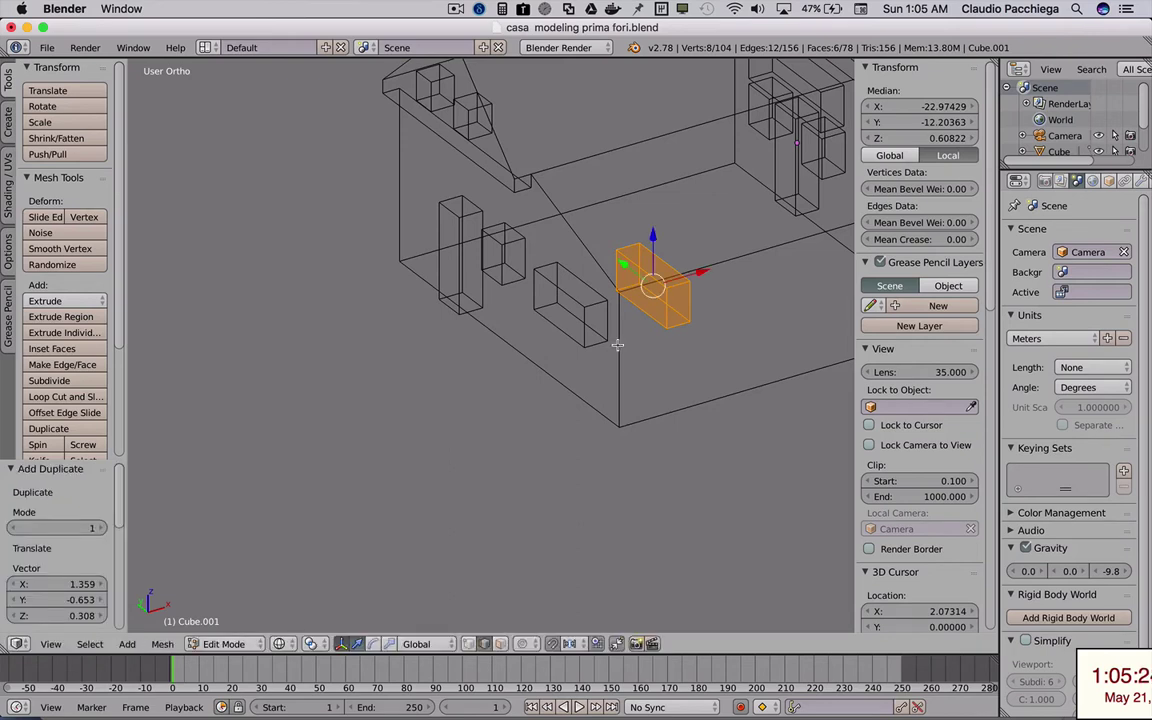
- Rotate the copied window box 90° about Z, push it -1.204 along Y into the side wall, and lower it 0.221
{"action": "key", "text": "r"}
{"action": "type", "text": "z"}
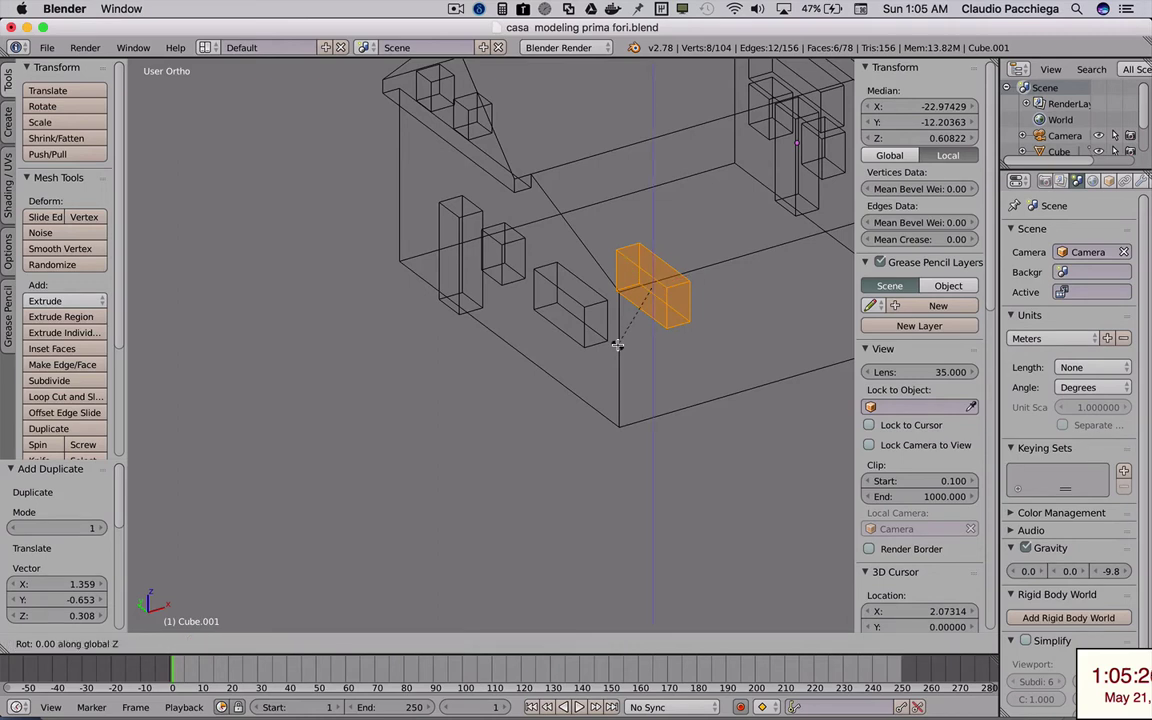
{"action": "type", "text": "90"}
{"action": "key", "text": "Return"}
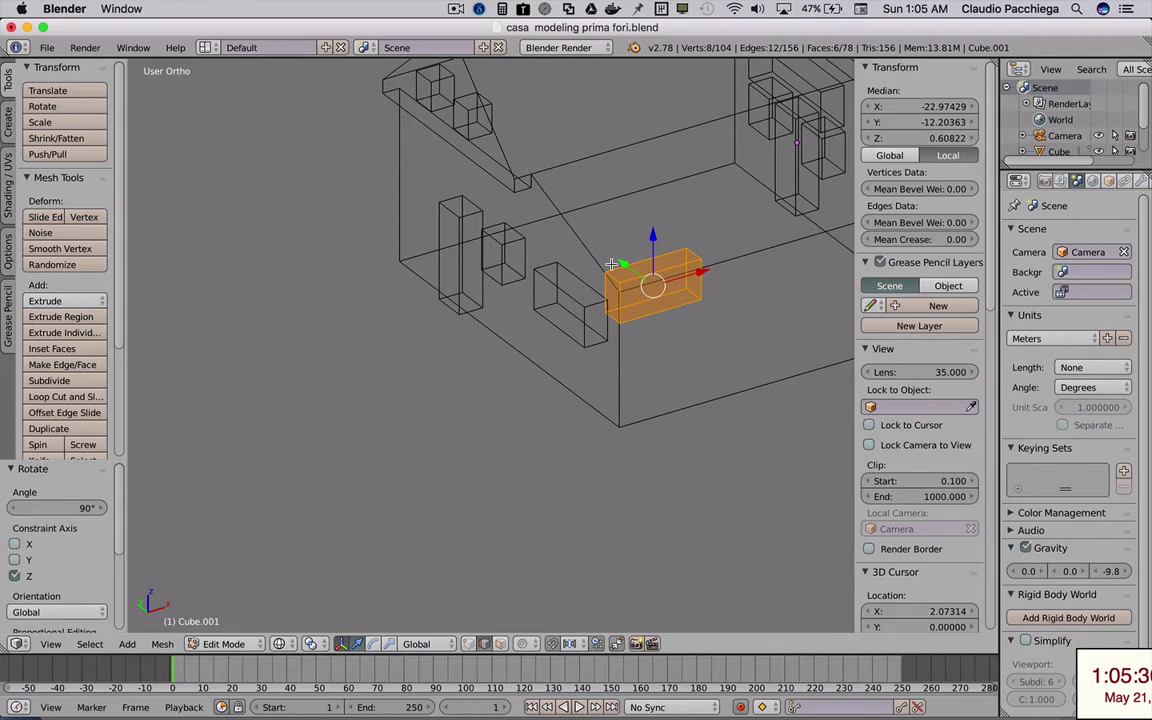
{"action": "key", "text": "z"}
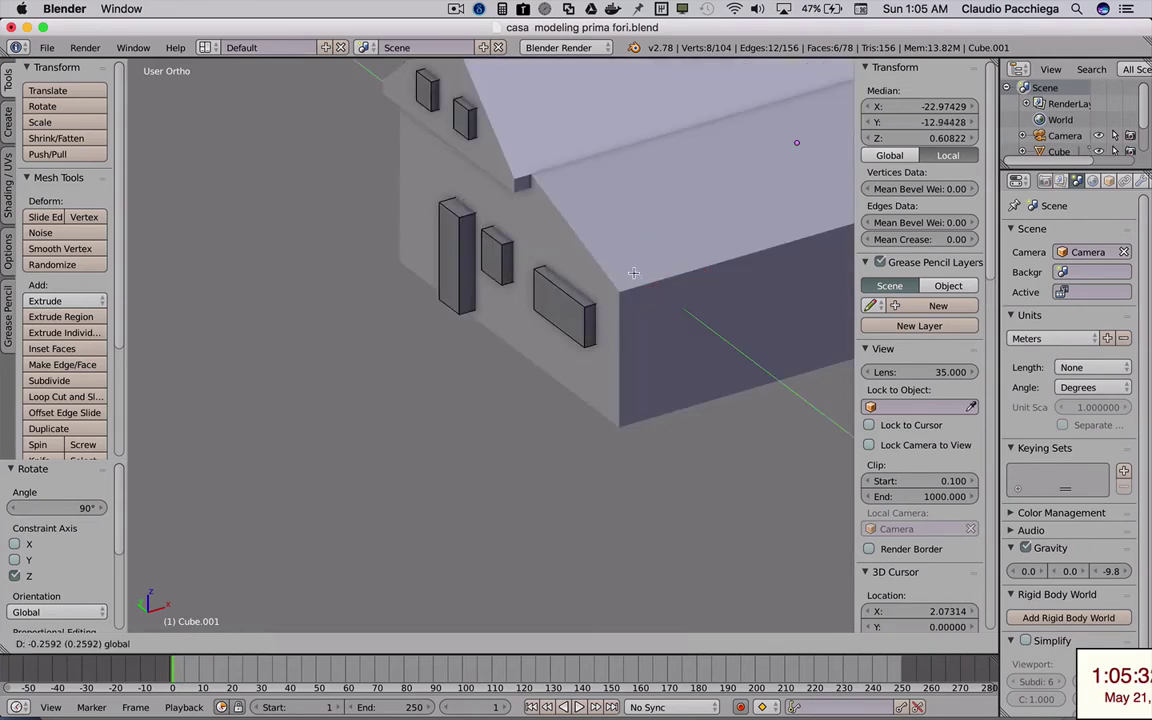
{"action": "left_click_drag", "start_coordinate": [625, 263], "coordinate": [740, 315]}
{"action": "key", "text": "KP_6"}
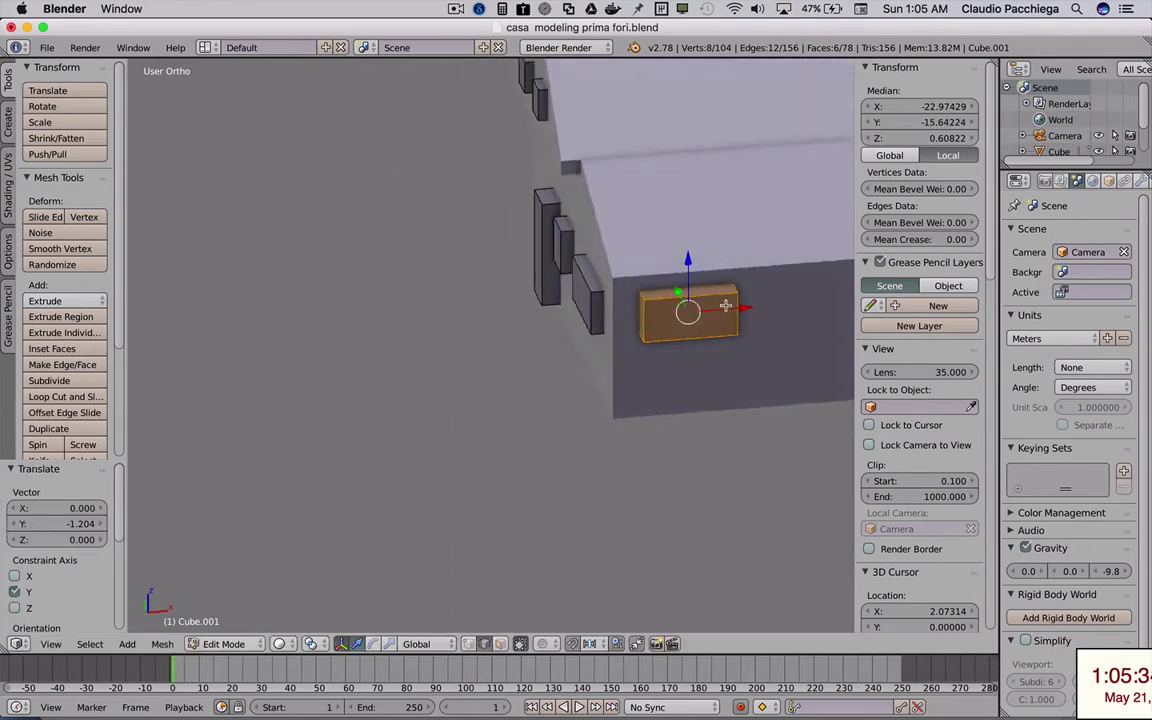
{"action": "key", "text": "KP_6"}
{"action": "key", "text": "KP_6"}
{"action": "middle_click_drag", "start_coordinate": [755, 318], "coordinate": [483, 298], "text": "shift"}
{"action": "left_click_drag", "start_coordinate": [434, 245], "coordinate": [477, 293]}
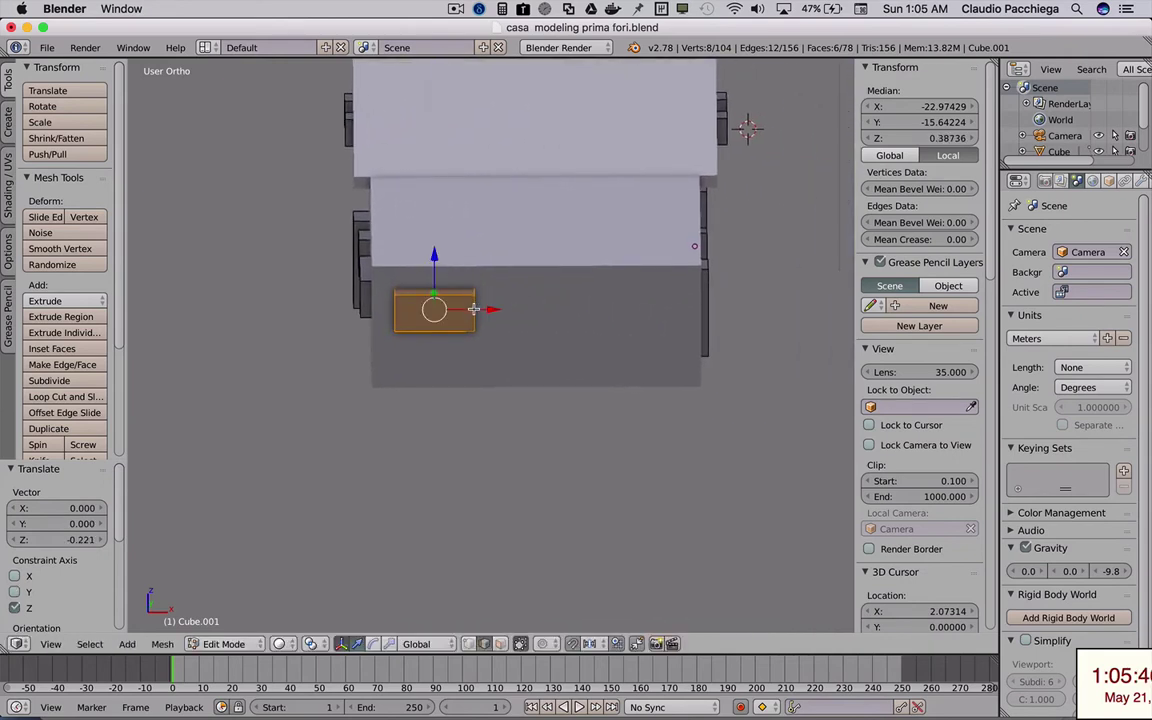
{"action": "middle_click_drag", "start_coordinate": [474, 309], "coordinate": [451, 315]}
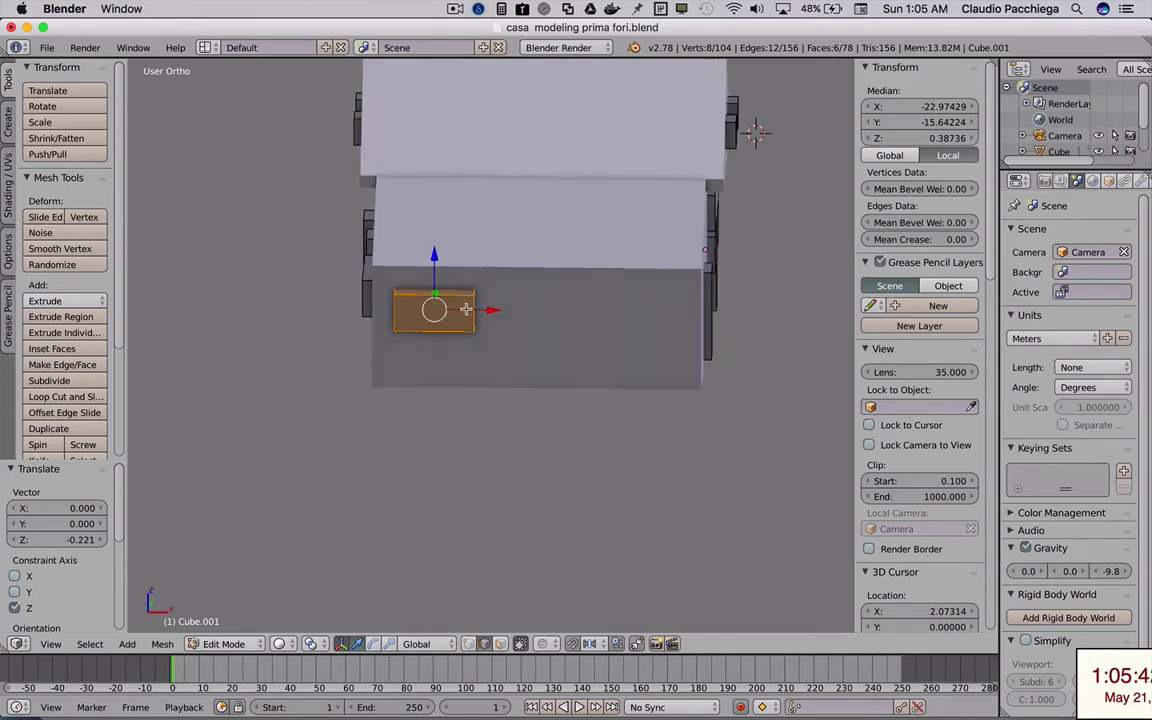
{"action": "key", "text": "a"}
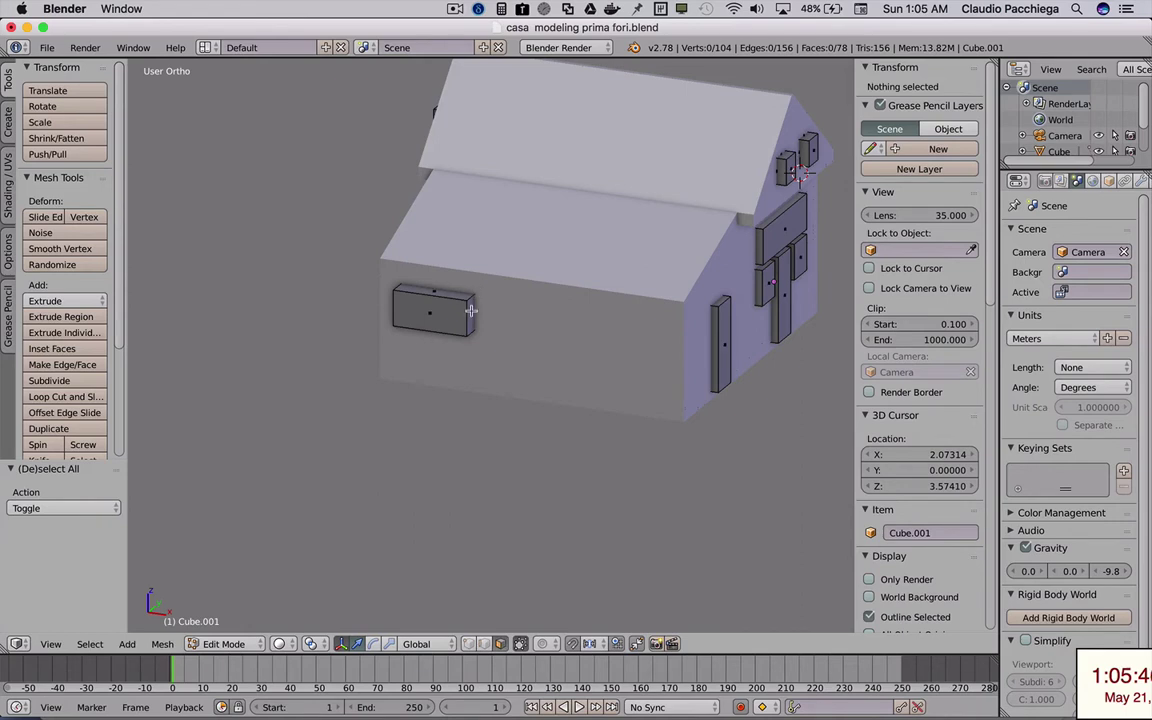
- Stretch the cutter box into a long strip by moving its end face along X
{"action": "right_click", "coordinate": [424, 281]}
{"action": "key", "text": "g"}
{"action": "key", "text": "x"}
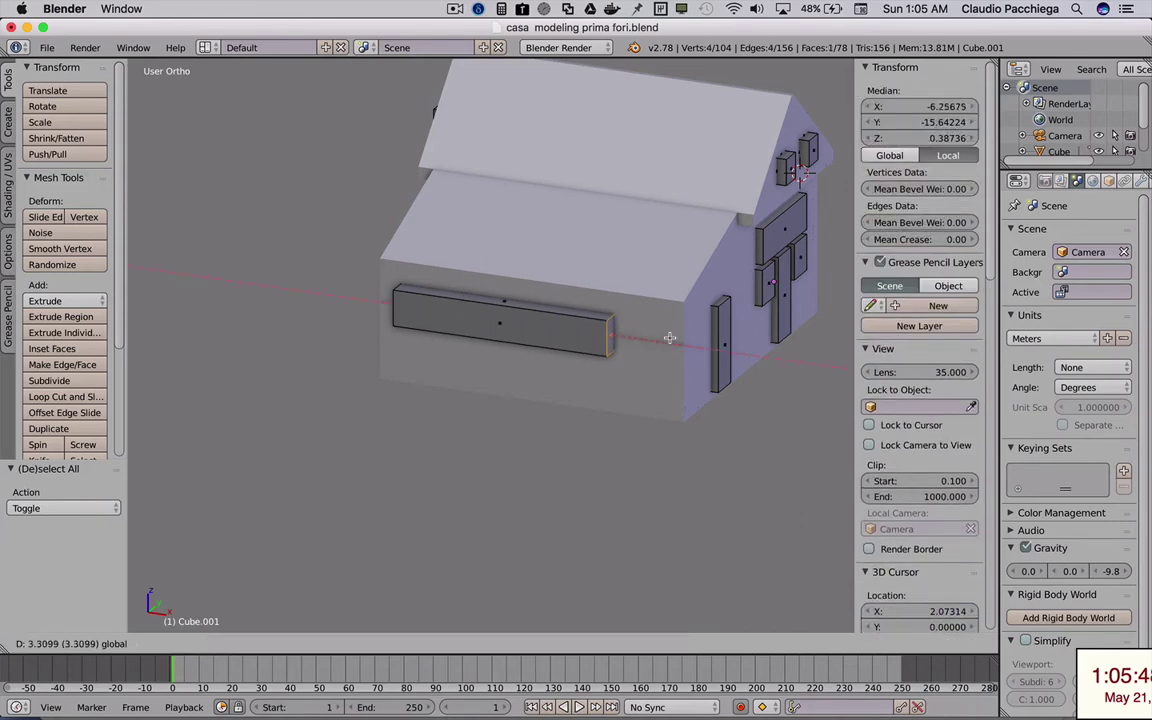
{"action": "left_click", "coordinate": [700, 343]}
{"action": "mouse_move", "coordinate": [700, 343]}
{"action": "middle_mouse_down"}
{"action": "mouse_move", "coordinate": [483, 327]}
{"action": "mouse_move", "coordinate": [702, 316]}
{"action": "mouse_move", "coordinate": [530, 334]}
{"action": "mouse_move", "coordinate": [430, 310]}
{"action": "middle_mouse_up"}
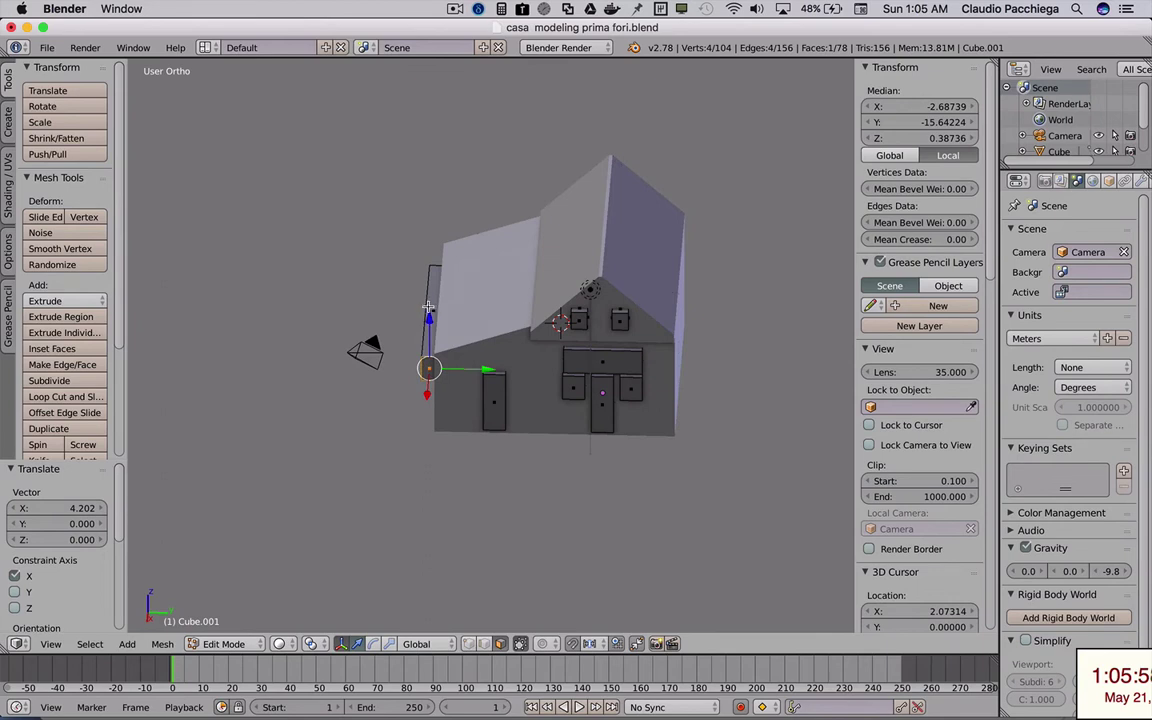
- Copy the strip 7.727 along Y onto the house's opposite long wall
{"action": "key", "text": "l"}
{"action": "key", "text": "shift+d"}
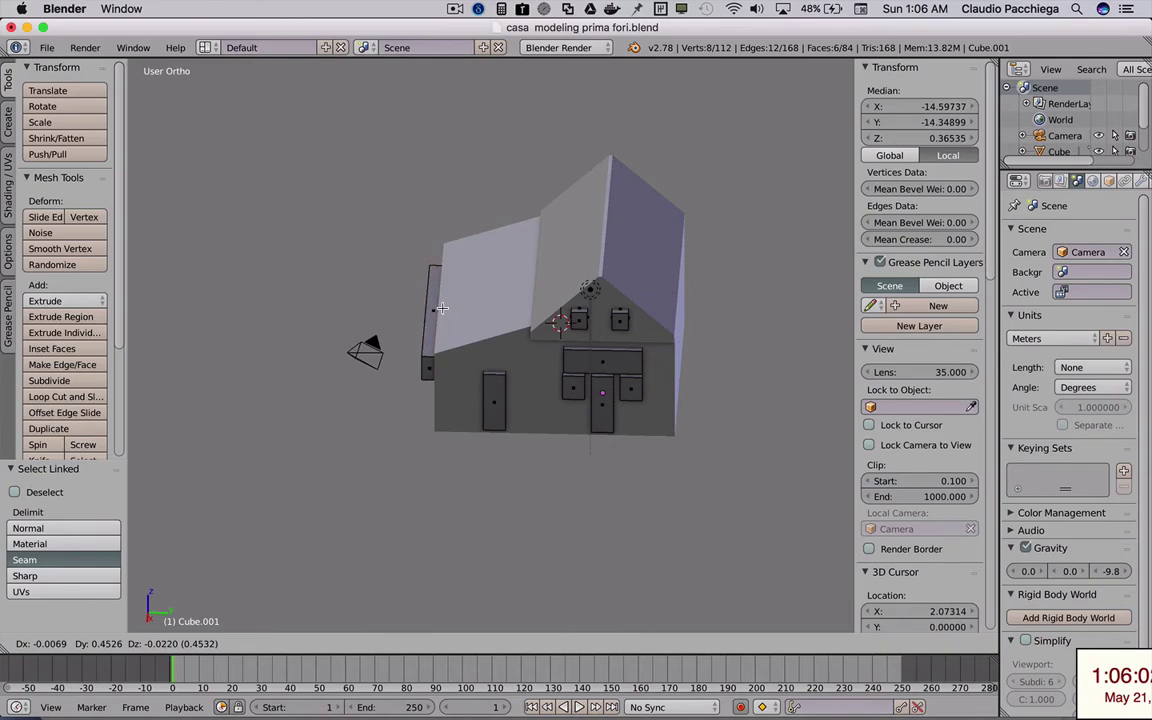
{"action": "key", "text": "y"}
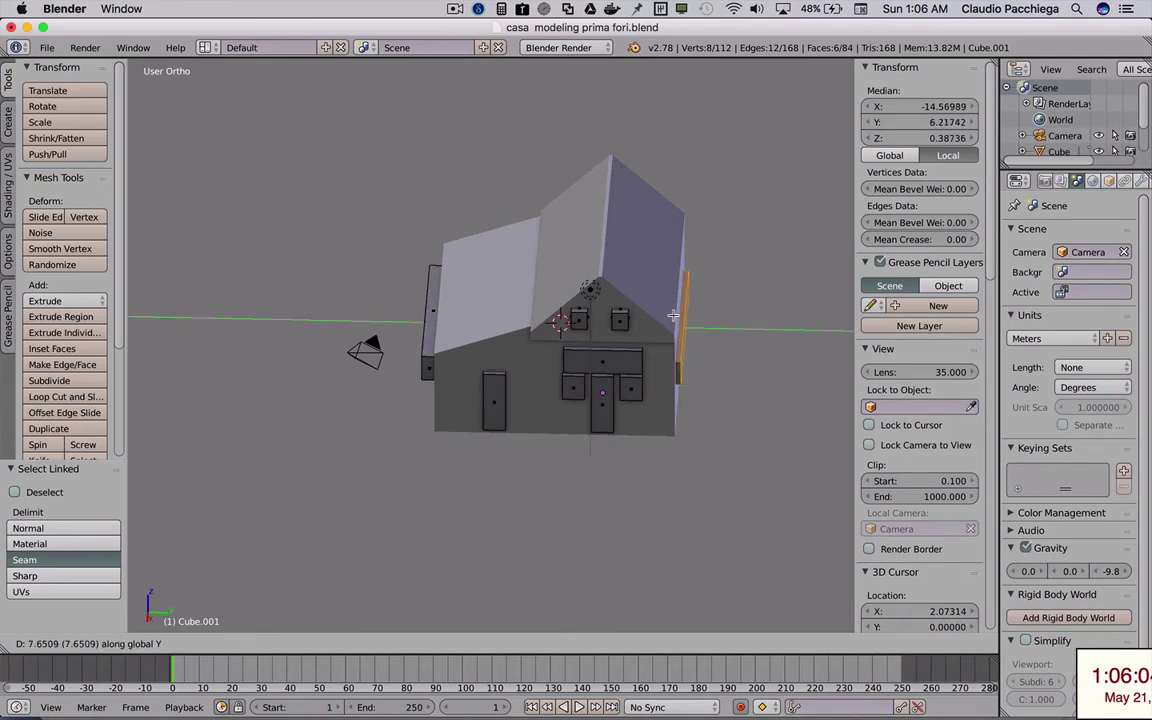
{"action": "left_click", "coordinate": [676, 316]}
{"action": "mouse_move", "coordinate": [676, 316]}
{"action": "middle_mouse_down"}
{"action": "mouse_move", "coordinate": [607, 345]}
{"action": "mouse_move", "coordinate": [563, 328]}
{"action": "mouse_move", "coordinate": [693, 335]}
{"action": "mouse_move", "coordinate": [505, 328]}
{"action": "middle_mouse_up"}
{"action": "mouse_move", "coordinate": [635, 328]}
{"action": "middle_mouse_down"}
{"action": "mouse_move", "coordinate": [646, 330]}
{"action": "mouse_move", "coordinate": [628, 332]}
{"action": "middle_mouse_up"}
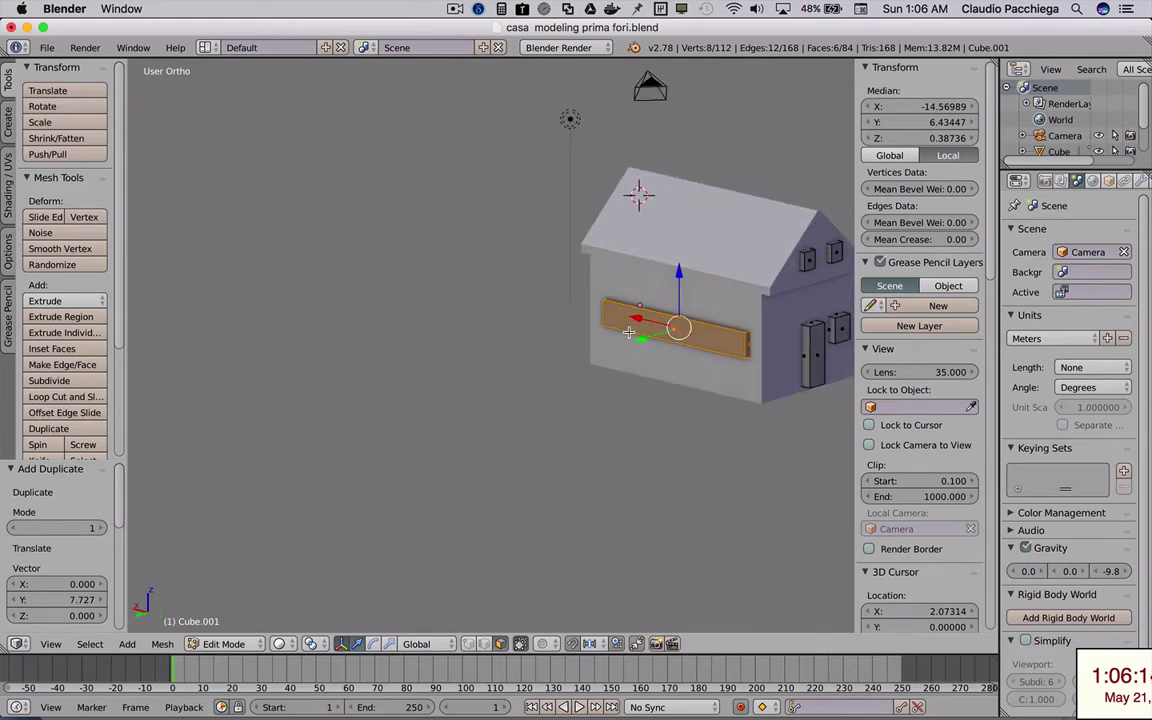
- Shorten the long strip and duplicate it 0.412 along X to sit beside itself
{"action": "right_click", "coordinate": [749, 342]}
{"action": "key", "text": "g"}
{"action": "key", "text": "x"}
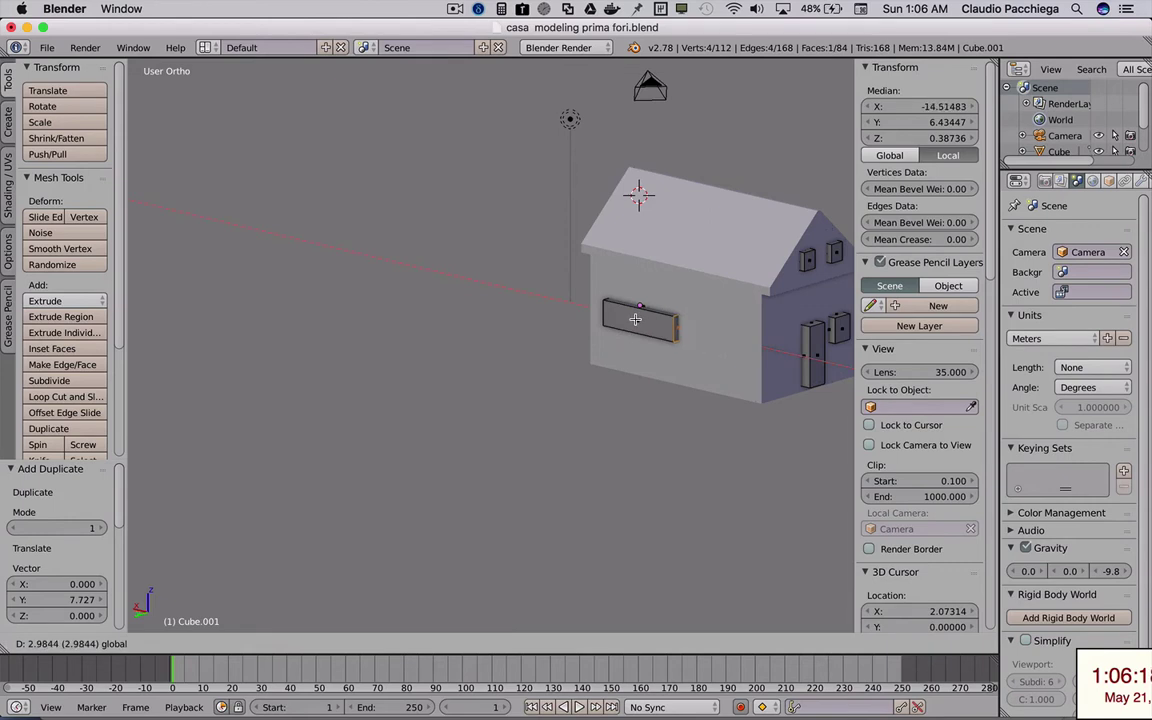
{"action": "left_click", "coordinate": [635, 319]}
{"action": "key", "text": "a"}
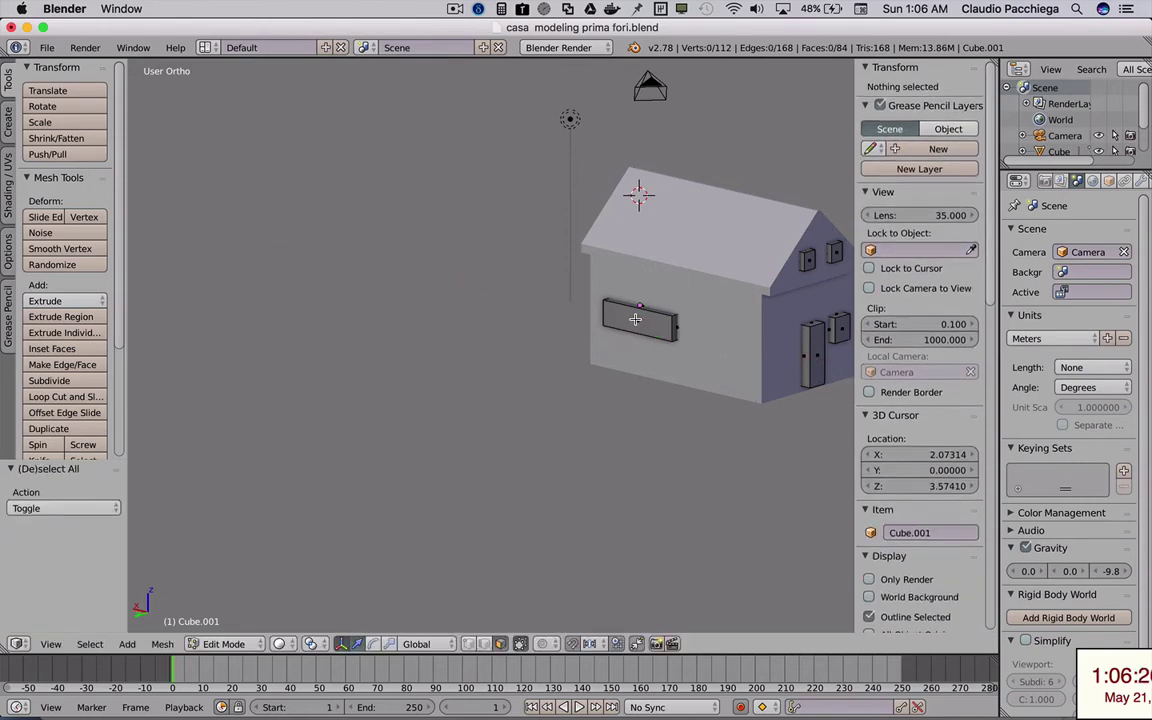
{"action": "key", "text": "l"}
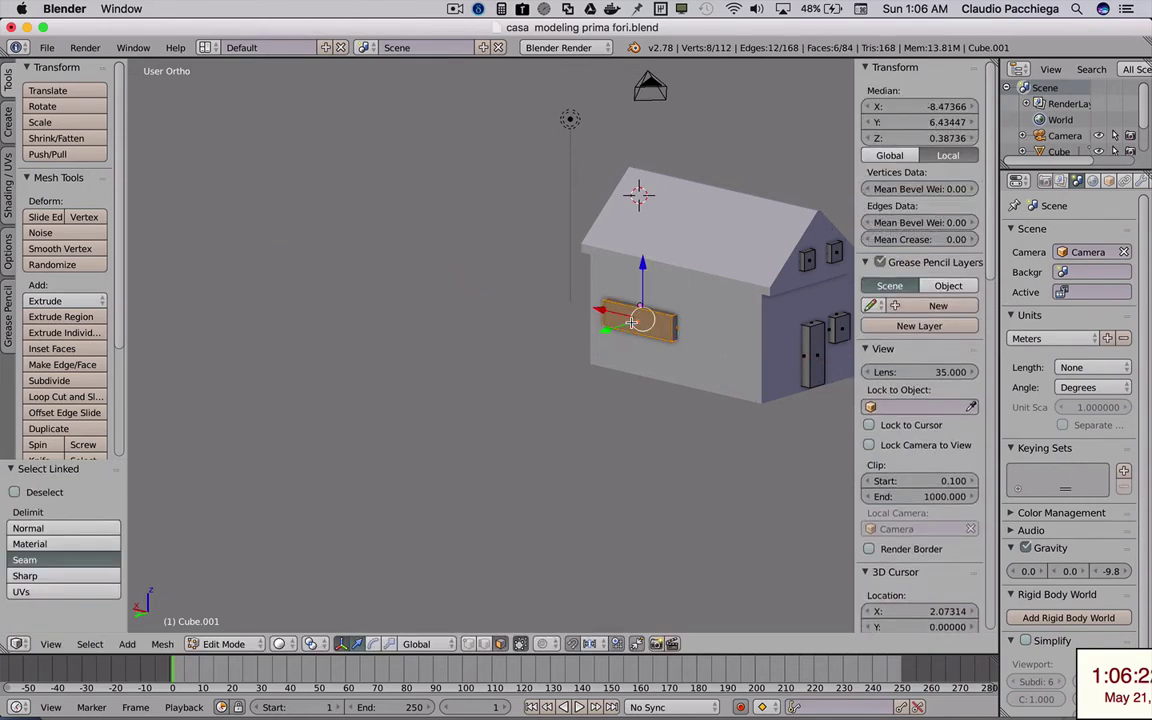
{"action": "key", "text": "shift+d"}
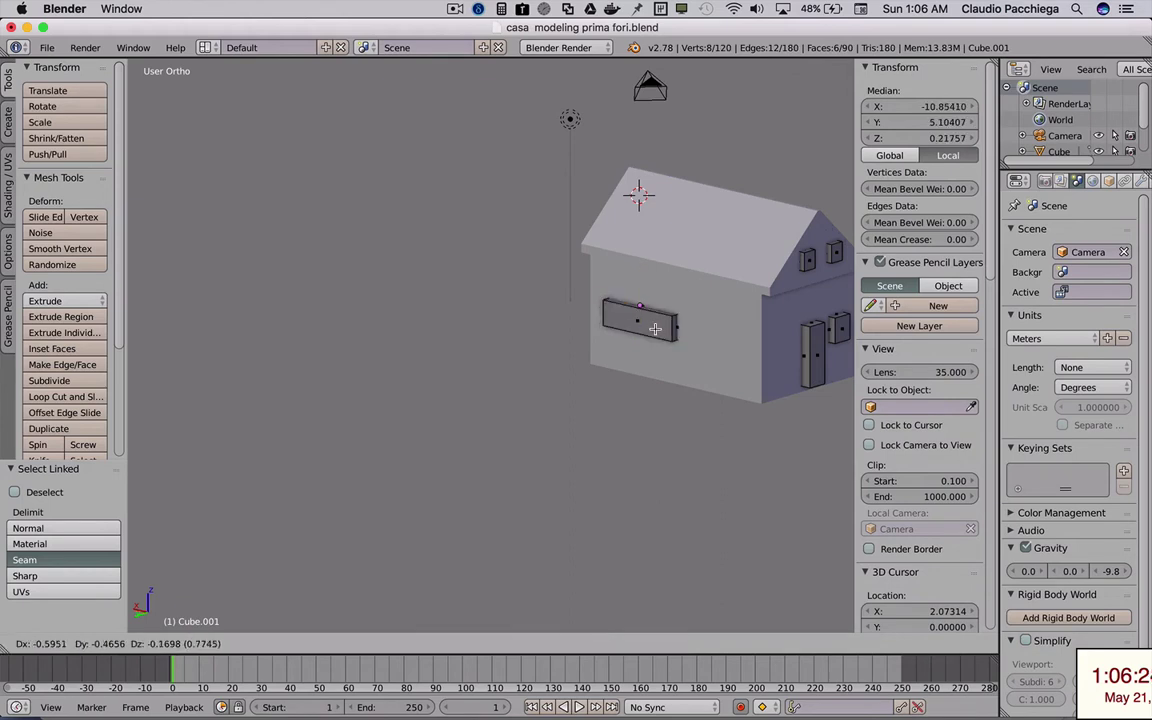
{"action": "key", "text": "x"}
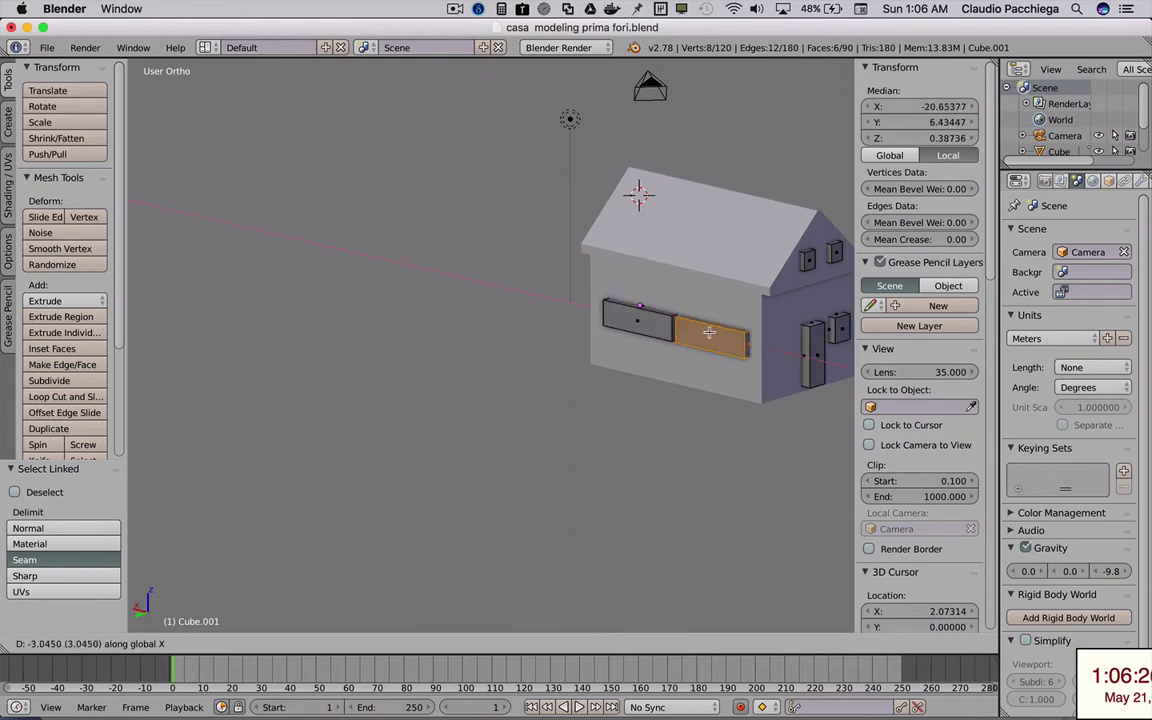
{"action": "left_click", "coordinate": [713, 334]}
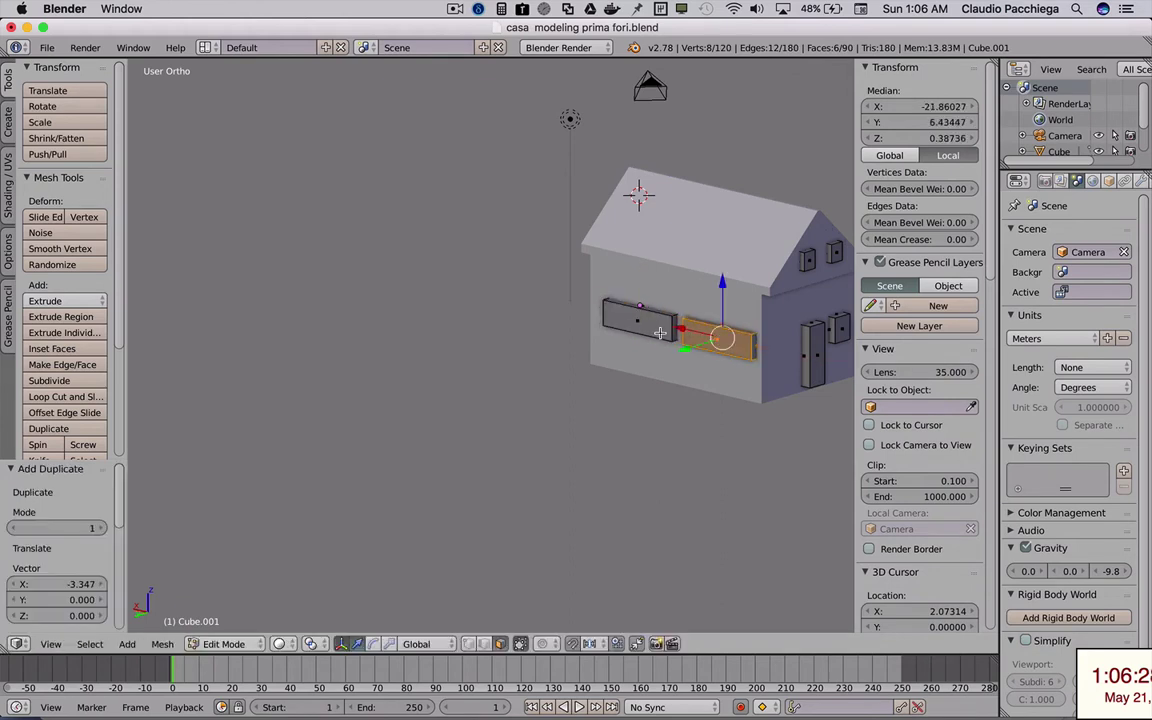
{"action": "middle_click_drag", "start_coordinate": [713, 334], "coordinate": [668, 338]}
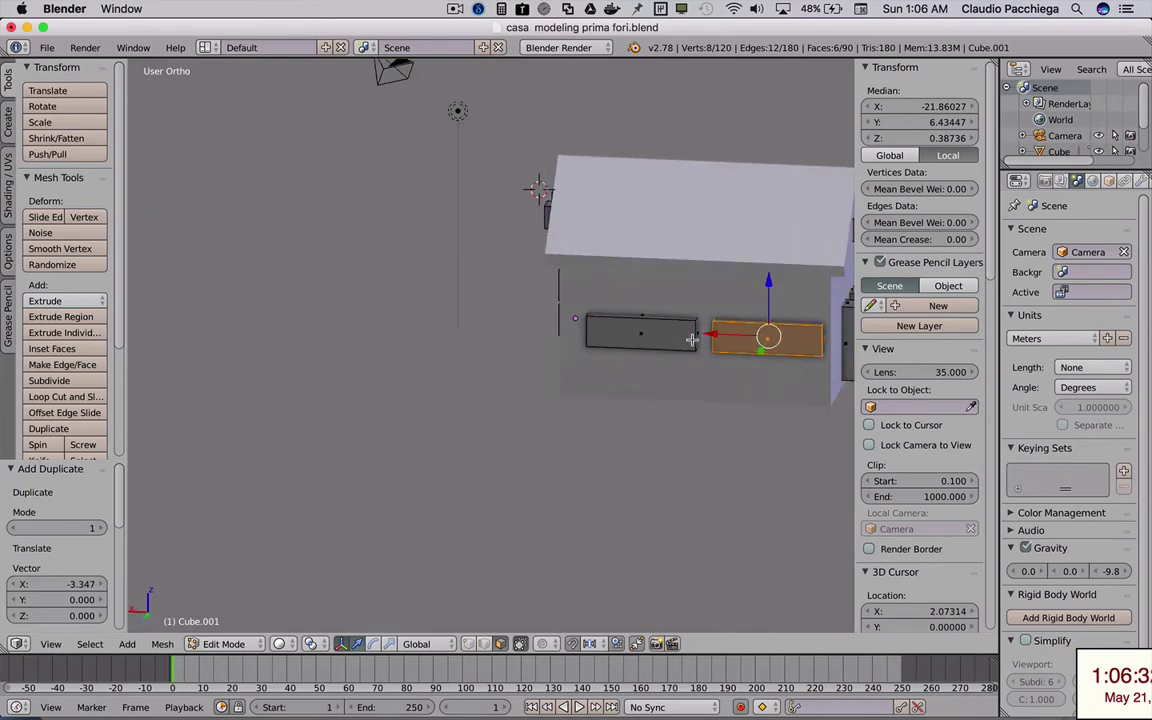
{"action": "middle_click_drag", "start_coordinate": [695, 334], "coordinate": [699, 326]}
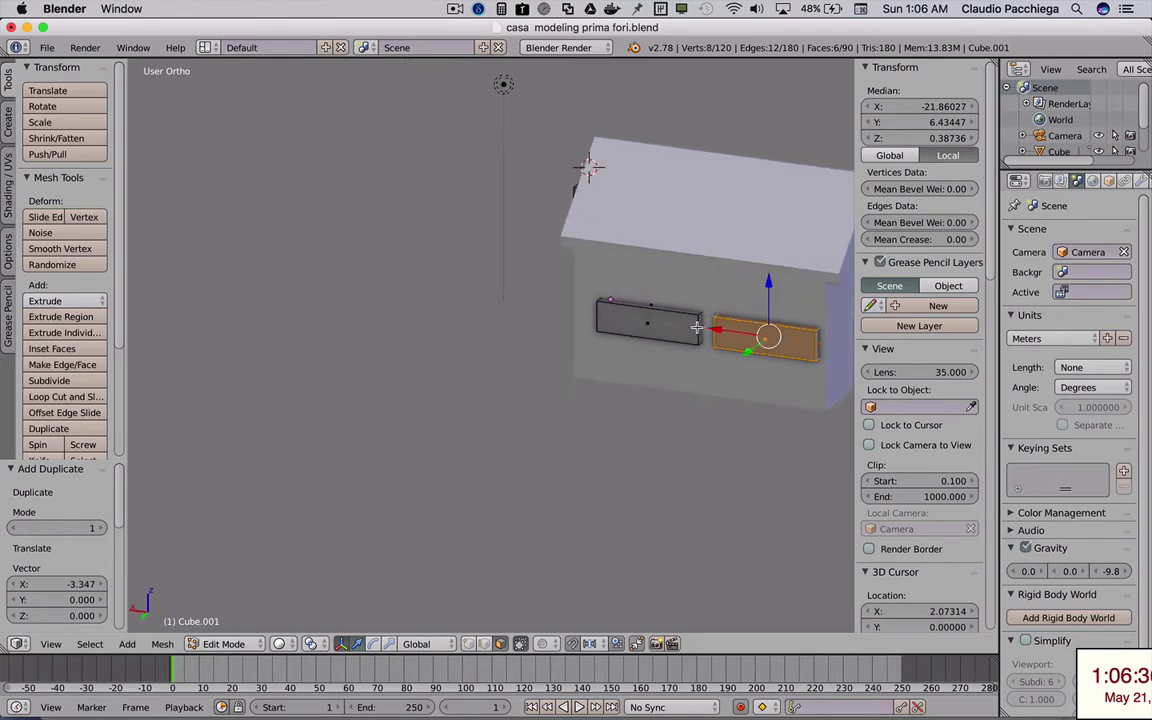
- Resize both side-by-side window boxes by moving their end faces along X
{"action": "key", "text": "a"}
{"action": "right_click", "coordinate": [700, 326]}
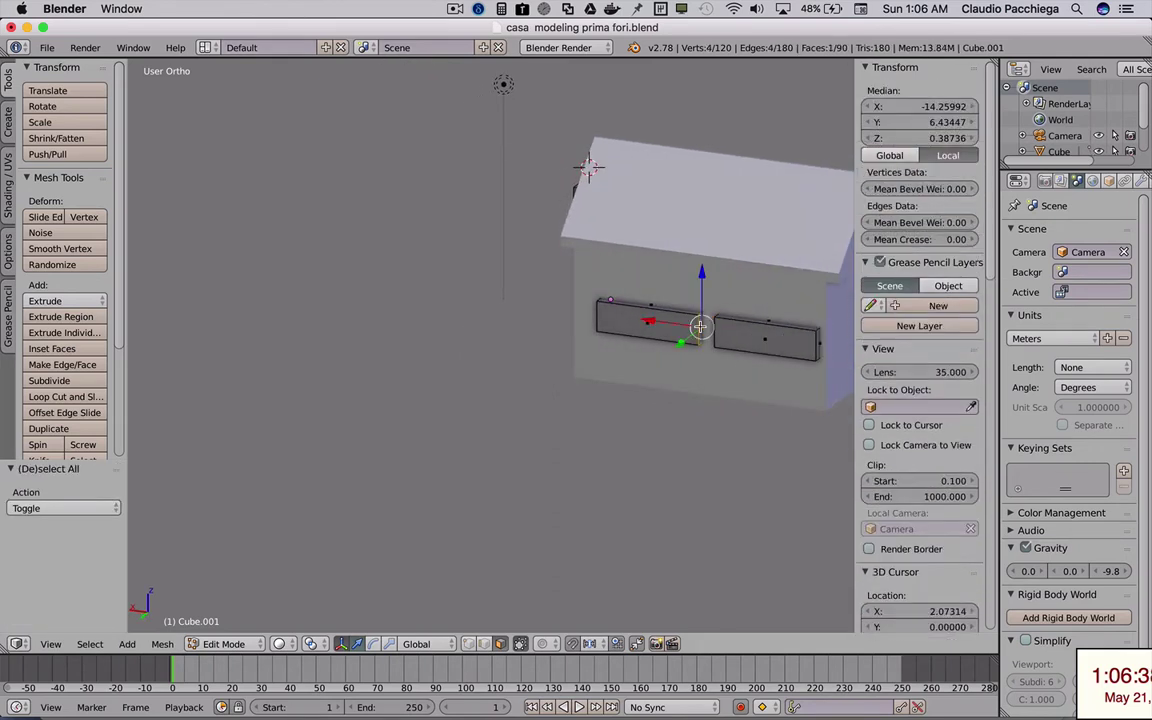
{"action": "left_click_drag", "start_coordinate": [647, 321], "coordinate": [680, 320]}
{"action": "right_click", "coordinate": [712, 330]}
{"action": "key", "text": "l"}
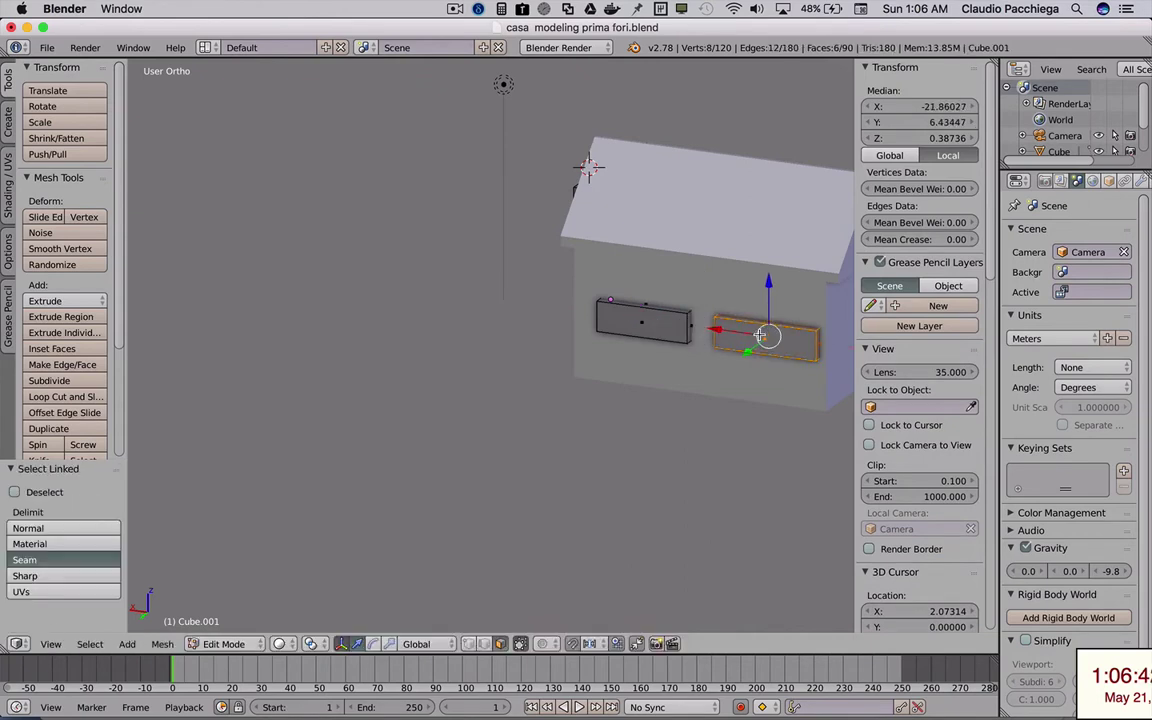
{"action": "right_click", "coordinate": [816, 342]}
{"action": "key", "text": "g"}
{"action": "key", "text": "x"}
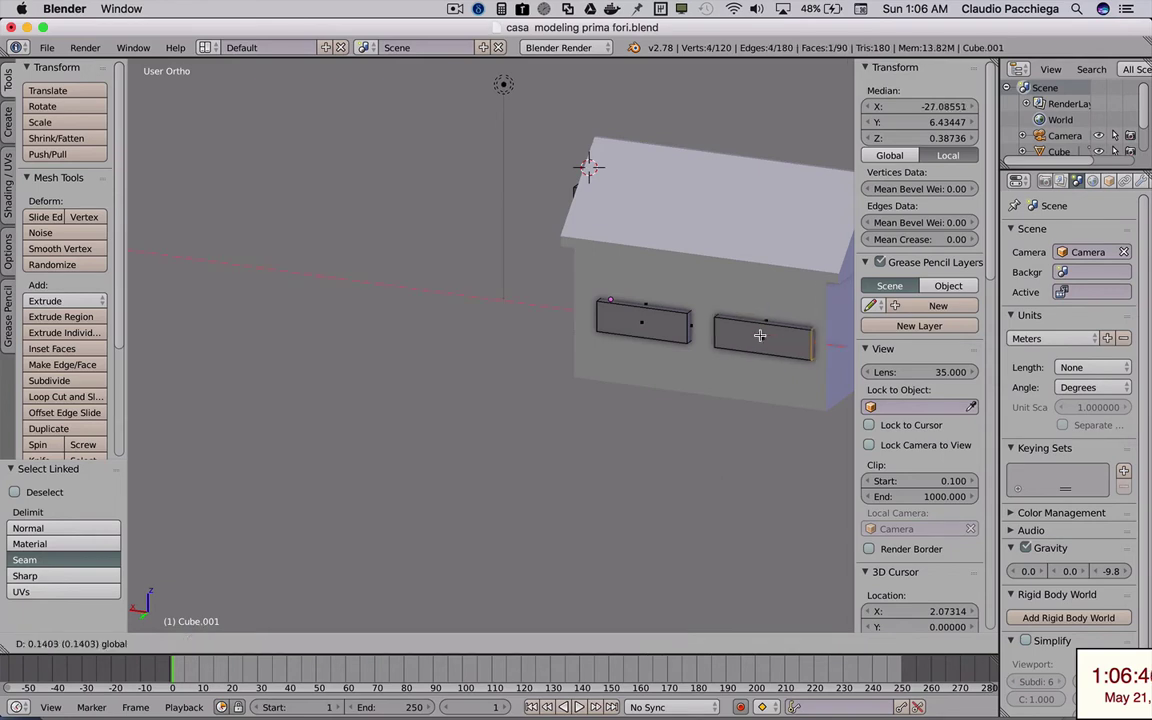
{"action": "left_click", "coordinate": [752, 332]}
{"action": "mouse_move", "coordinate": [745, 320]}
{"action": "middle_mouse_down"}
{"action": "mouse_move", "coordinate": [795, 287]}
{"action": "mouse_move", "coordinate": [802, 305]}
{"action": "mouse_move", "coordinate": [738, 305]}
{"action": "middle_mouse_up"}
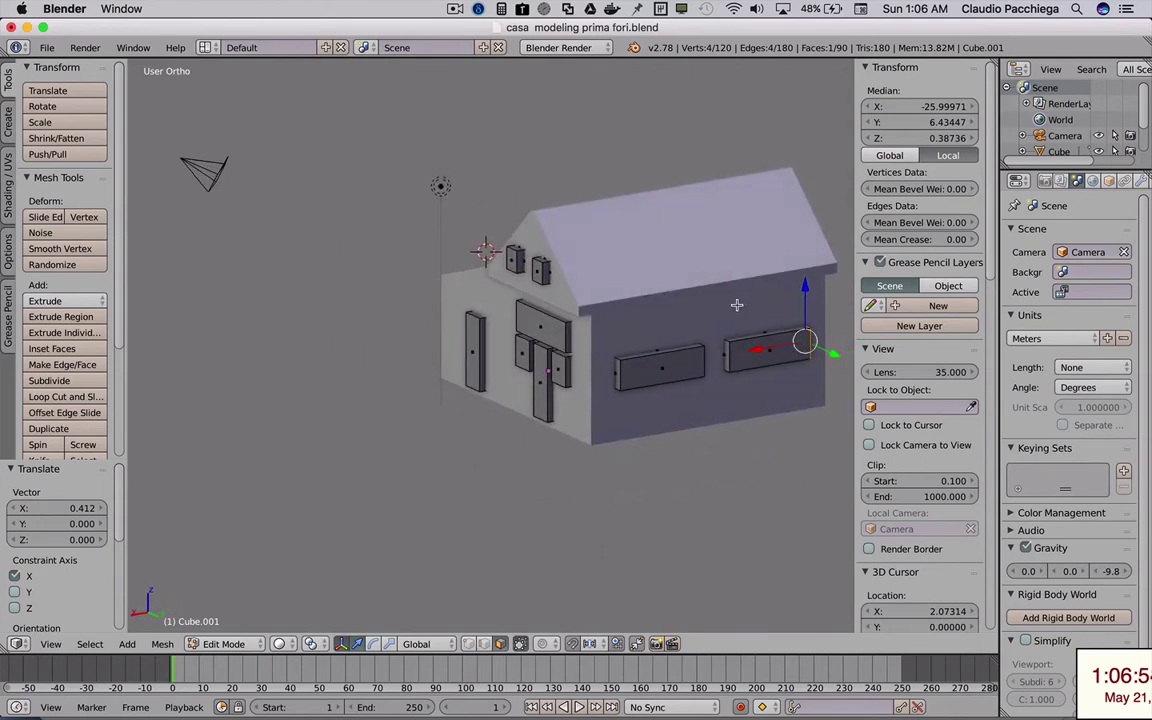
- Review the finished house from the front and open the File menu
{"action": "middle_click_drag", "start_coordinate": [475, 284], "coordinate": [579, 311]}
{"action": "mouse_move", "coordinate": [546, 349]}
{"action": "middle_mouse_down"}
{"action": "mouse_move", "coordinate": [563, 344]}
{"action": "mouse_move", "coordinate": [548, 355]}
{"action": "mouse_move", "coordinate": [561, 349]}
{"action": "mouse_move", "coordinate": [462, 350]}
{"action": "middle_mouse_up"}
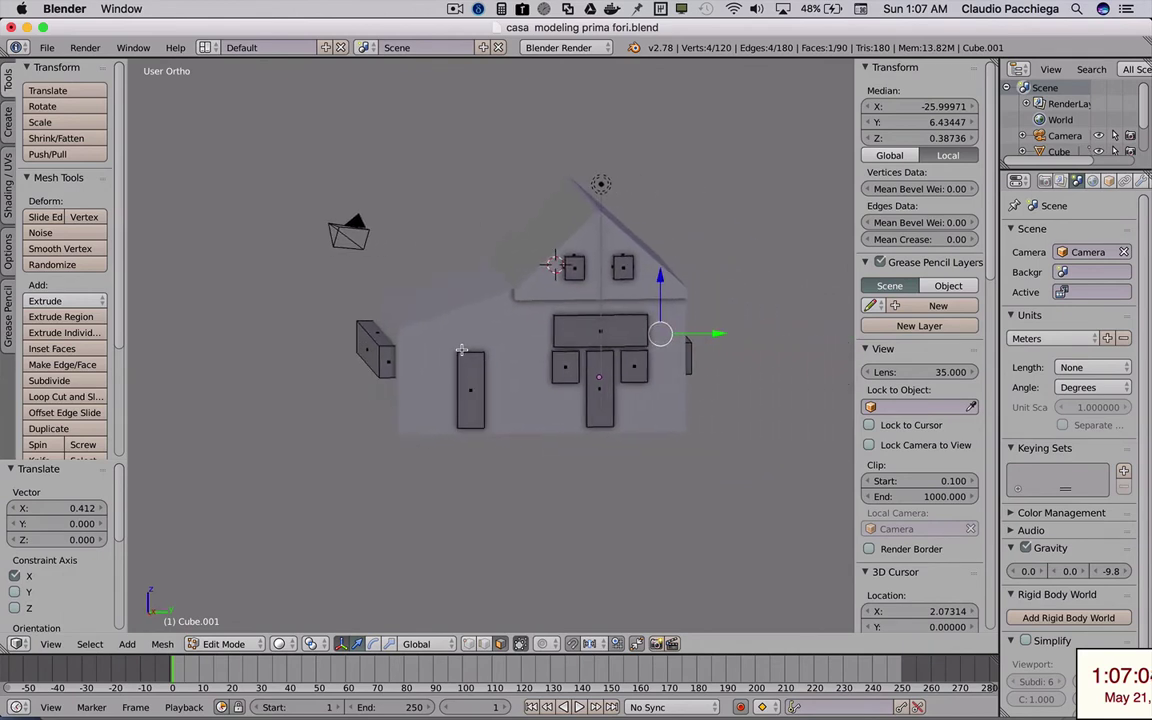
{"action": "left_click", "coordinate": [47, 48]}
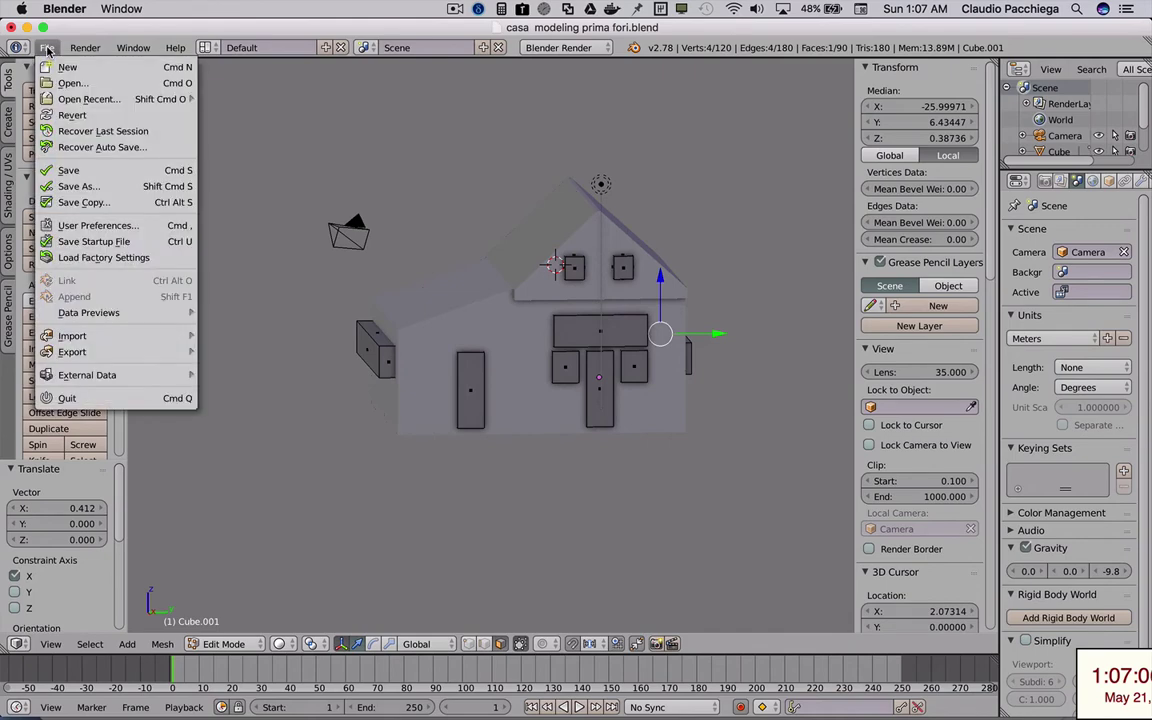
- Choose Save As and begin editing the filename 'casa modeling prima fori.blend' to add a 2
{"action": "left_click", "coordinate": [98, 187]}
{"action": "left_click", "coordinate": [301, 111]}
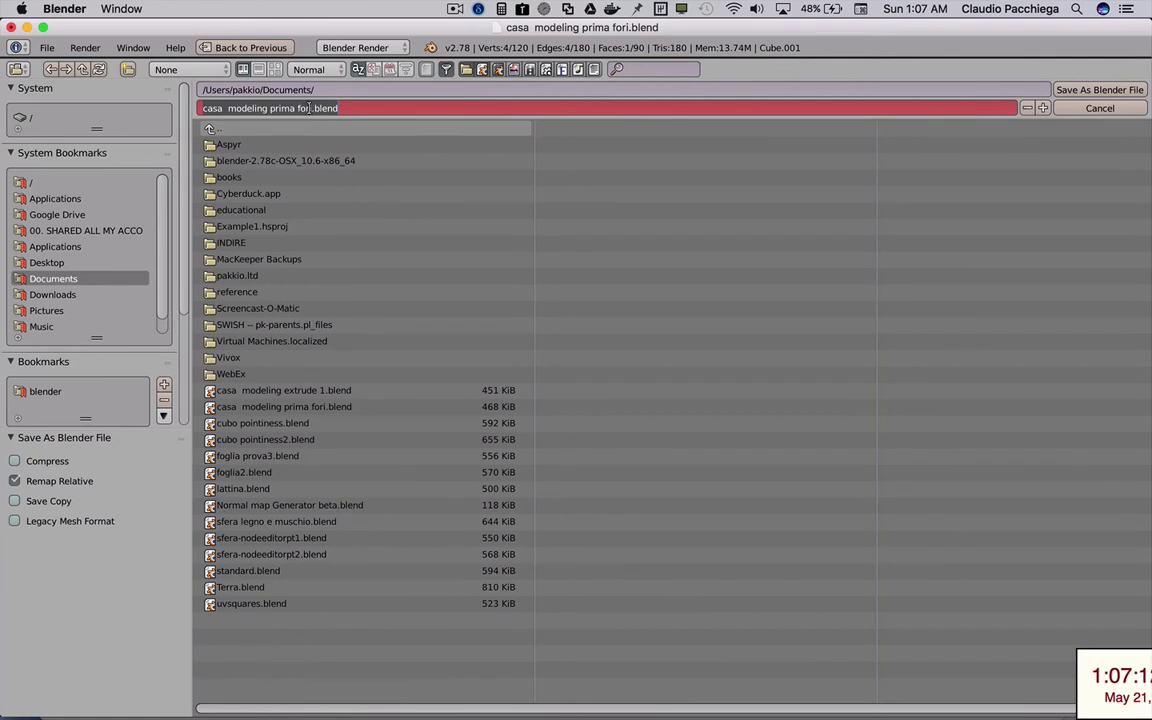
{"action": "left_click", "coordinate": [313, 109]}
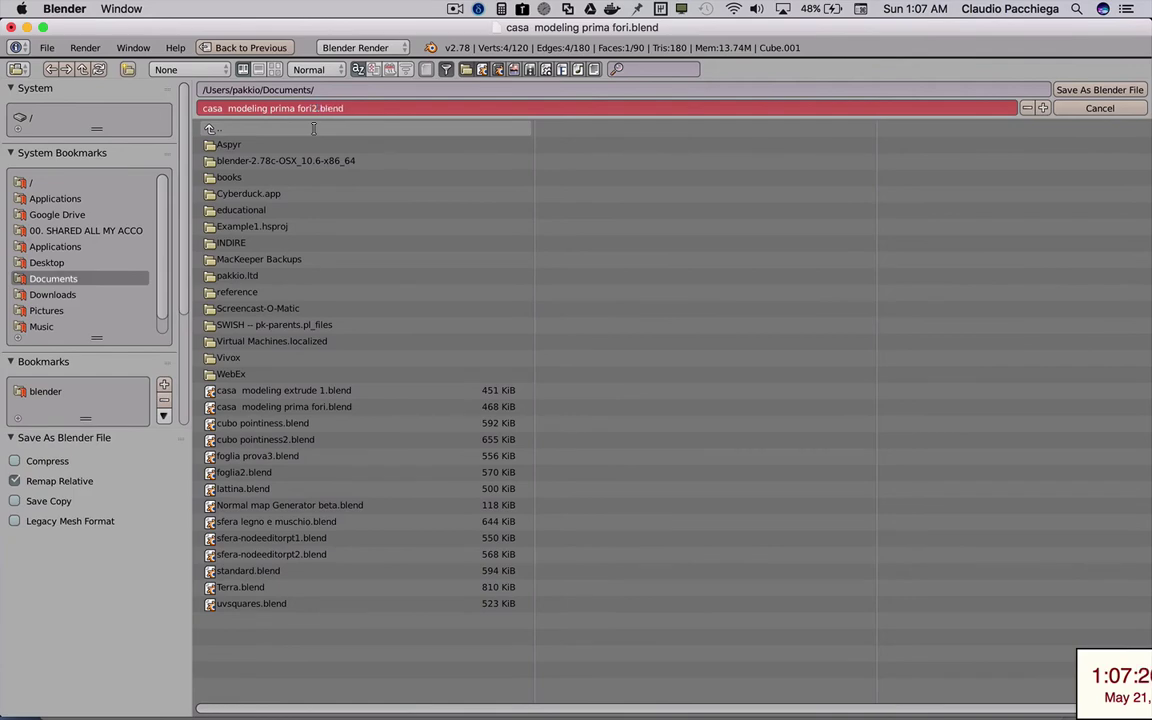
- Save the file as casa modeling prima fori2.blend and return the window and door pieces to Object Mode
{"action": "key", "text": "Return"}
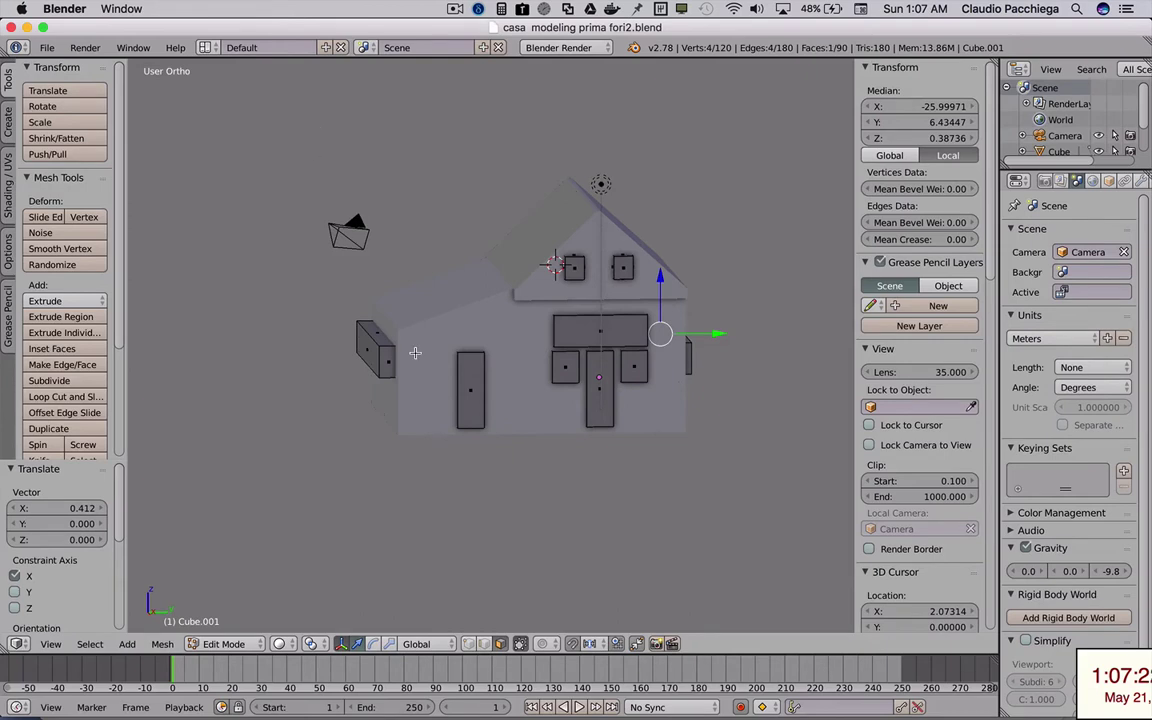
{"action": "middle_click_drag", "start_coordinate": [489, 355], "coordinate": [618, 364]}
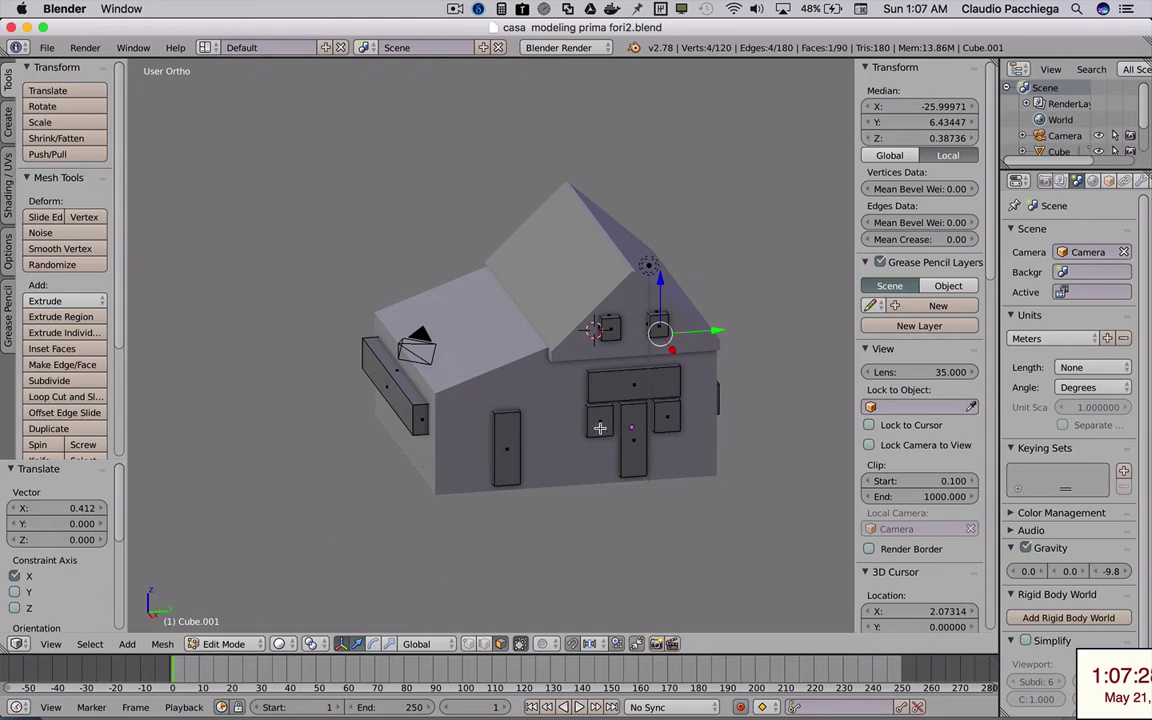
{"action": "middle_click_drag", "start_coordinate": [512, 343], "coordinate": [566, 378]}
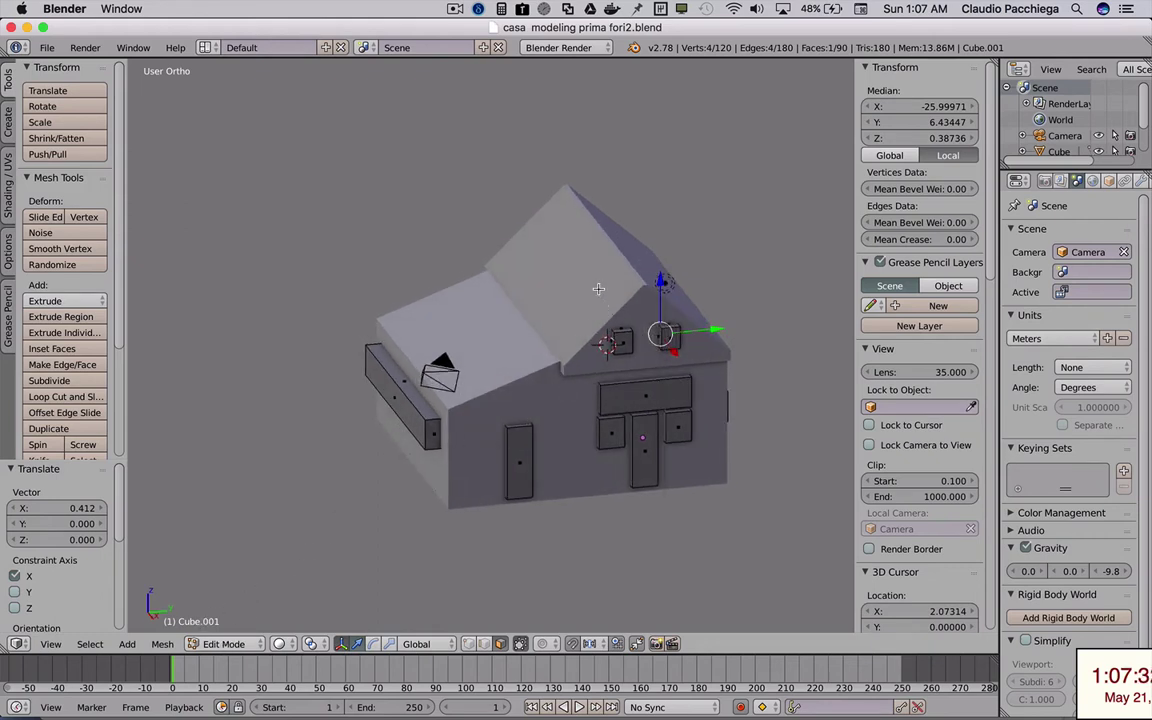
{"action": "key", "text": "Tab"}
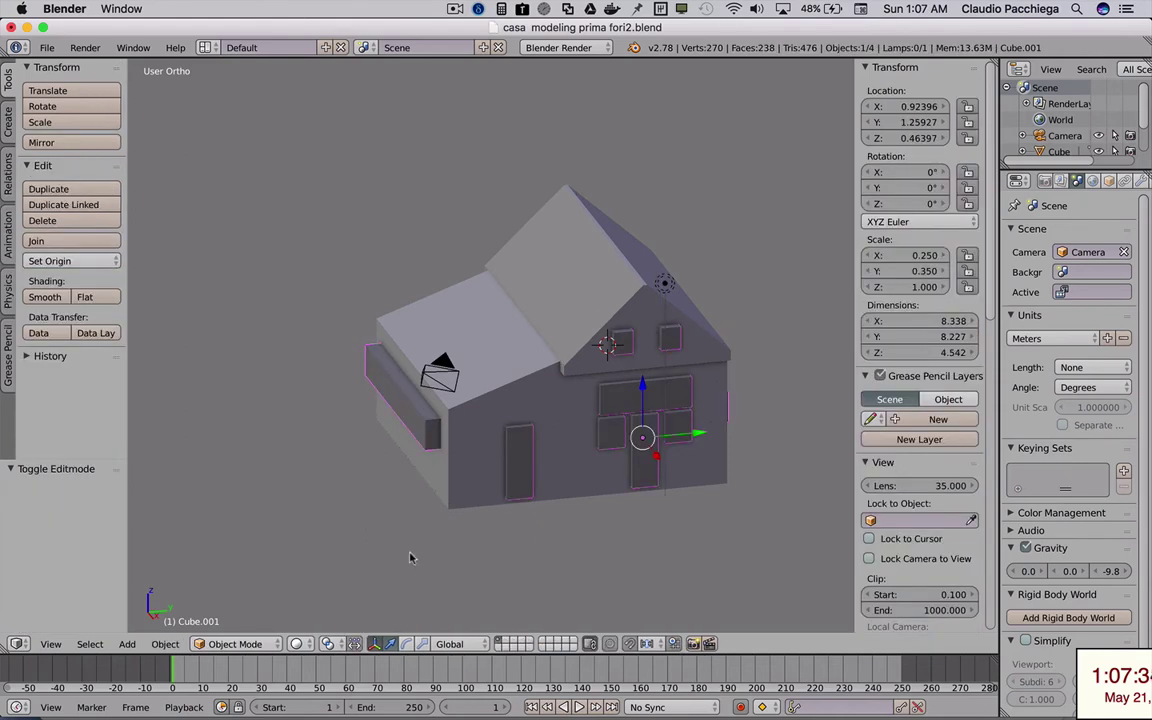
- Rename the house body object to Casa in the Item panel
{"action": "left_click", "coordinate": [579, 271]}
{"action": "right_click", "coordinate": [574, 263]}
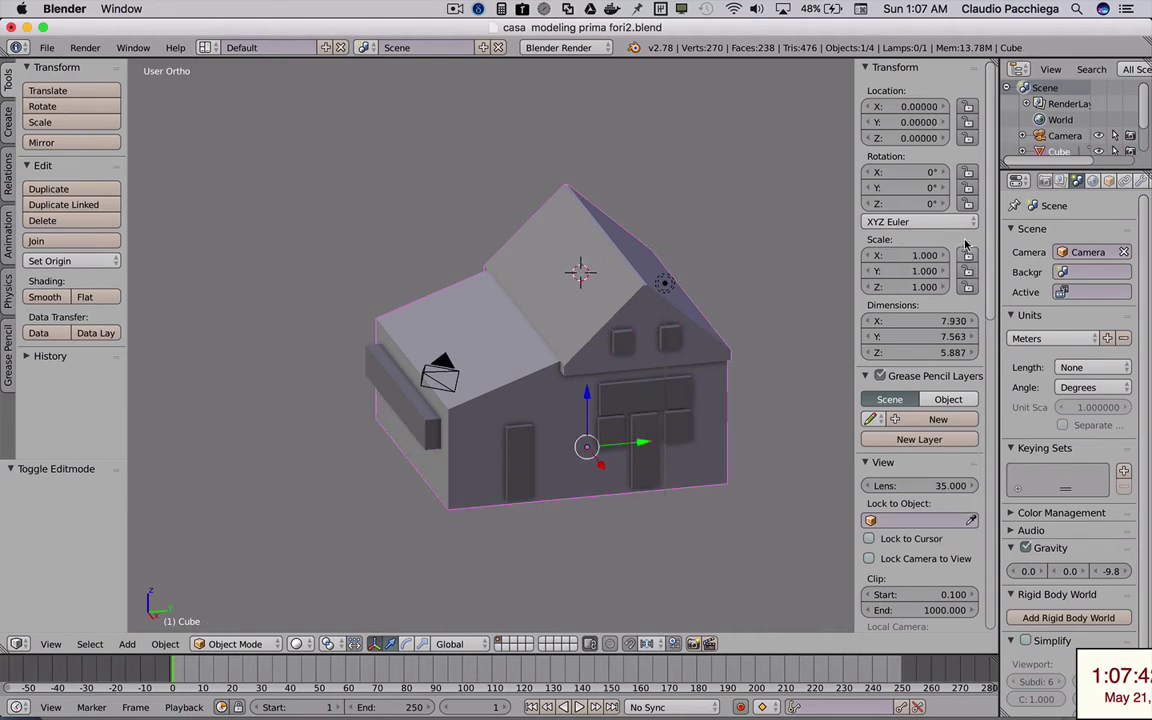
{"action": "left_click_drag", "start_coordinate": [993, 300], "coordinate": [1000, 440]}
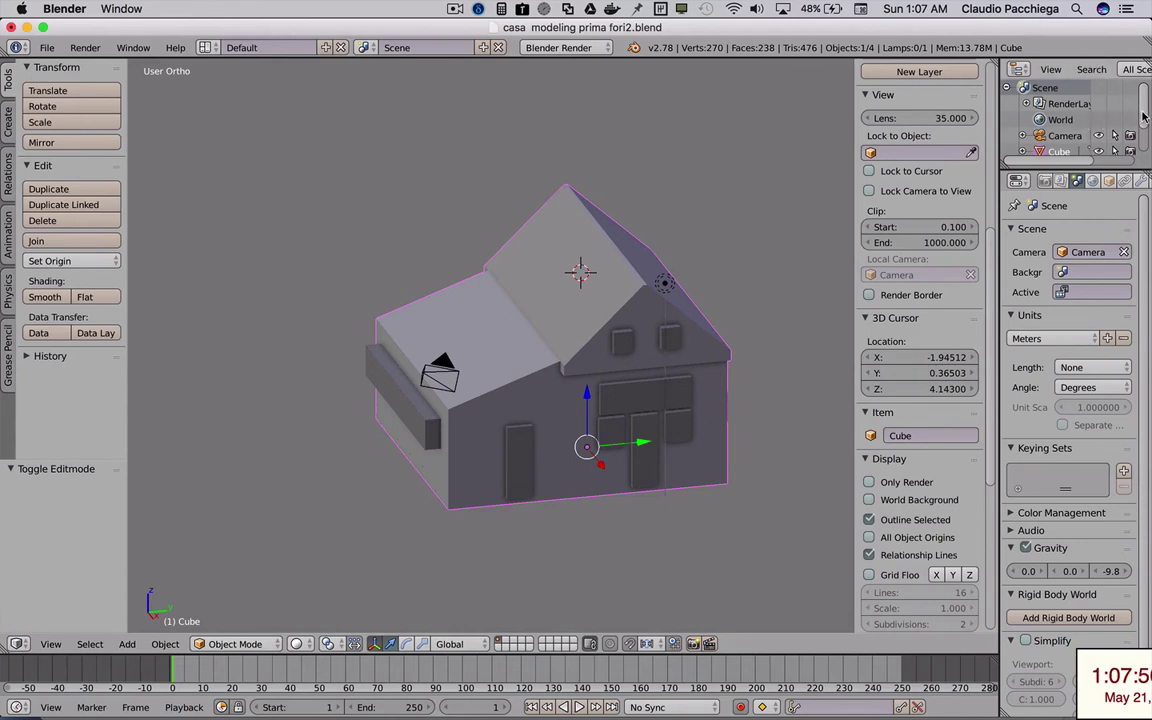
{"action": "left_click", "coordinate": [917, 436]}
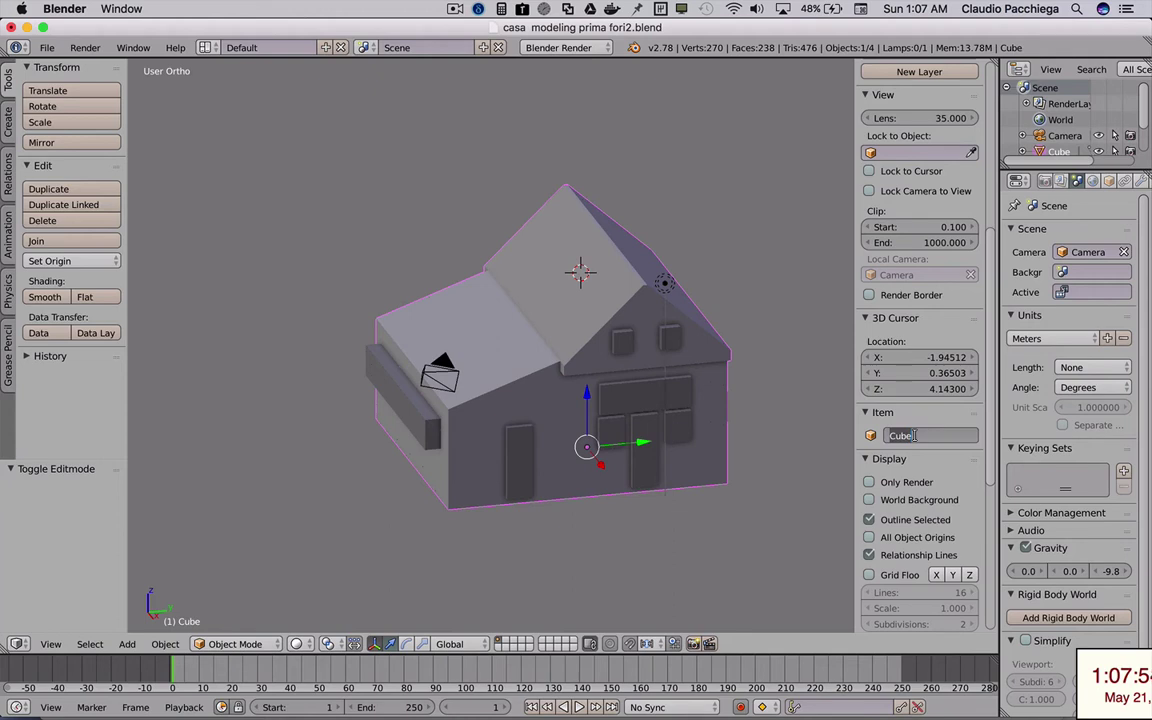
{"action": "type", "text": "Casa"}
{"action": "key", "text": "Return"}
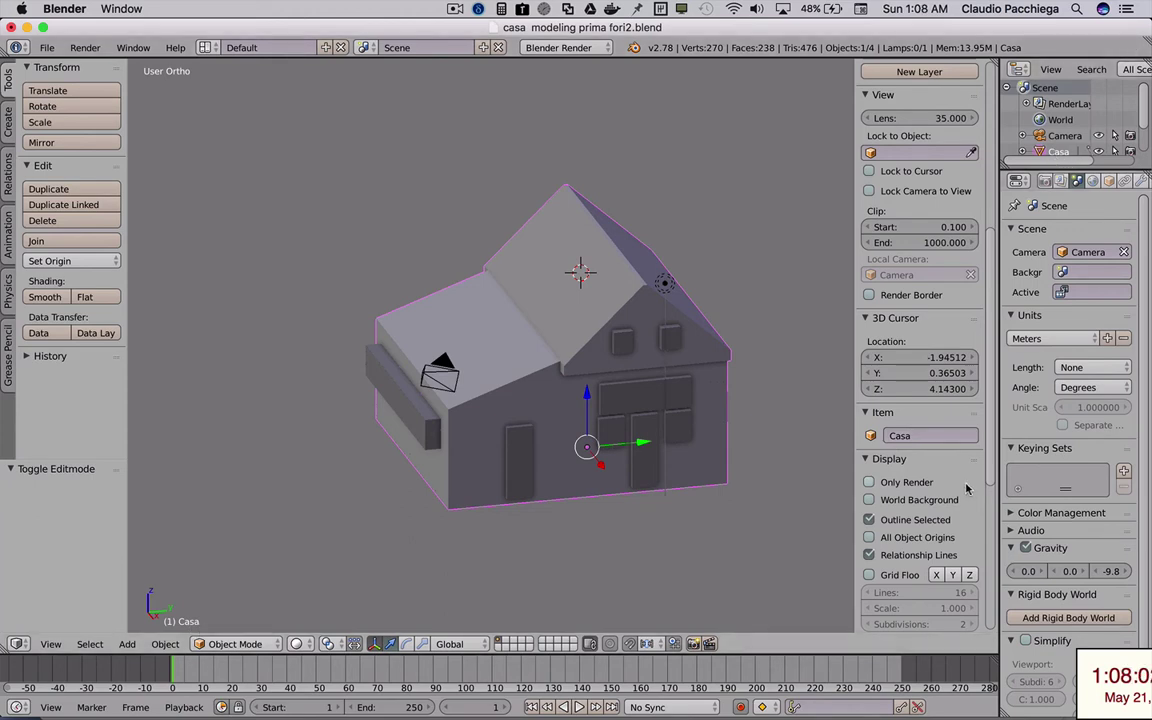
- Rename the window-and-door cutter object to fori, correcting the interim name taglio
{"action": "right_click", "coordinate": [629, 407]}
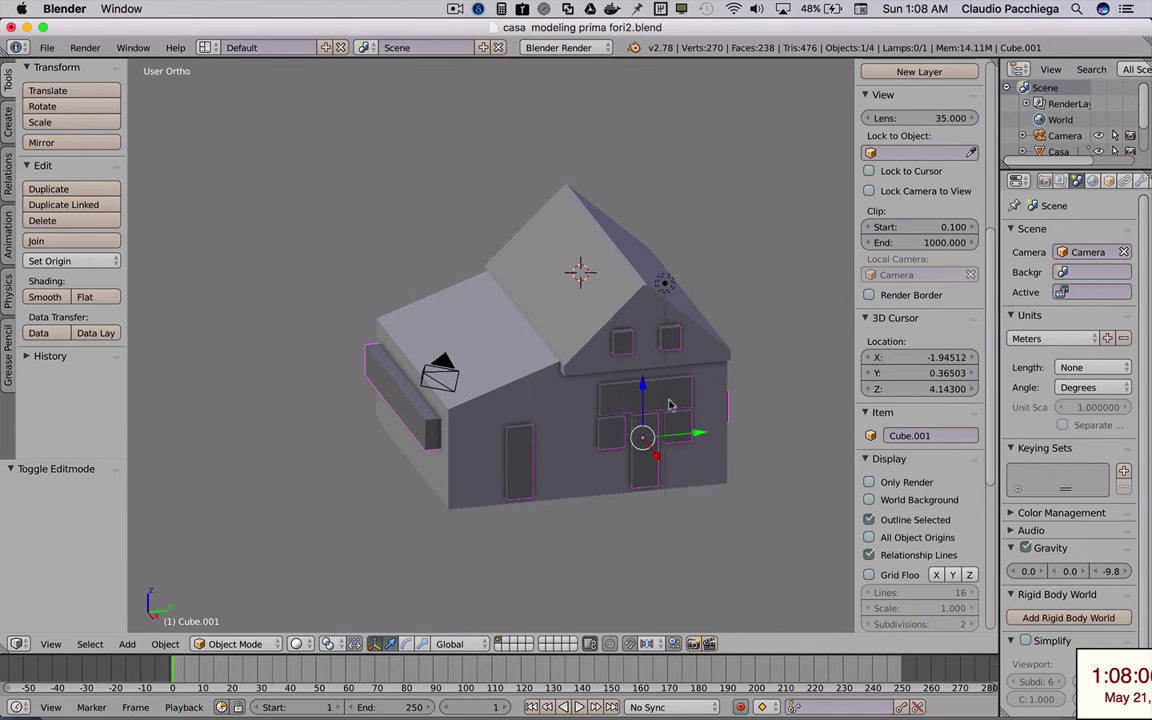
{"action": "left_click", "coordinate": [933, 436]}
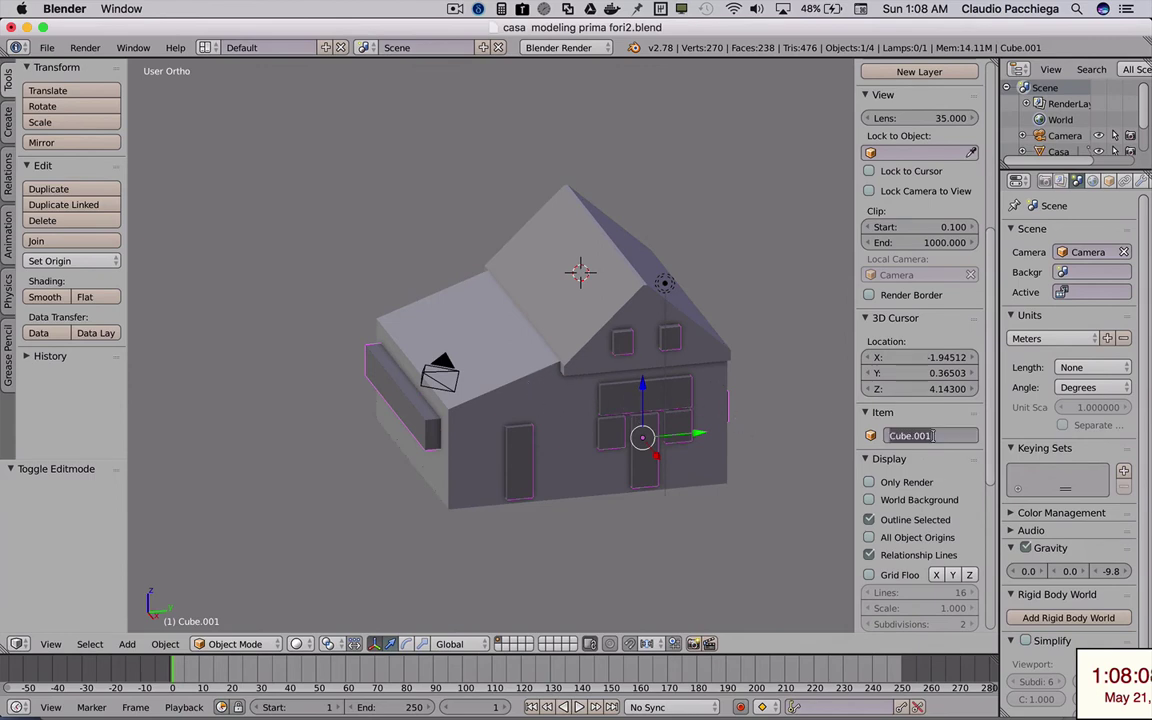
{"action": "type", "text": "fa"}
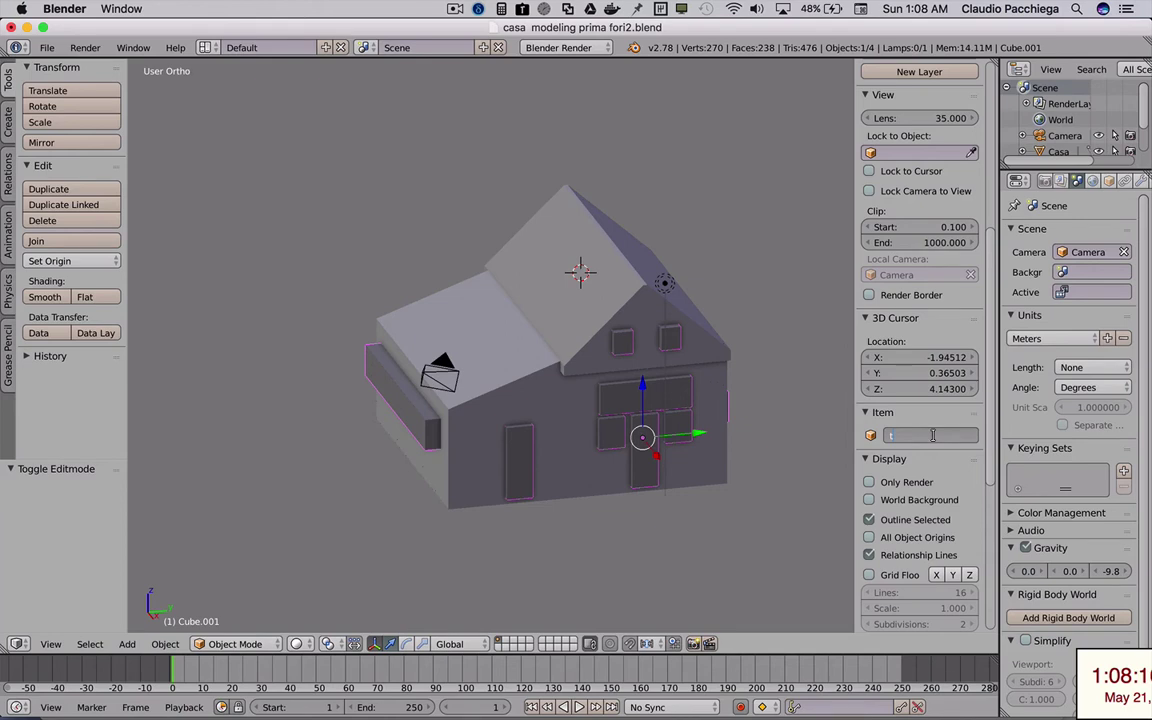
{"action": "type", "text": "glio"}
{"action": "key", "text": "Return"}
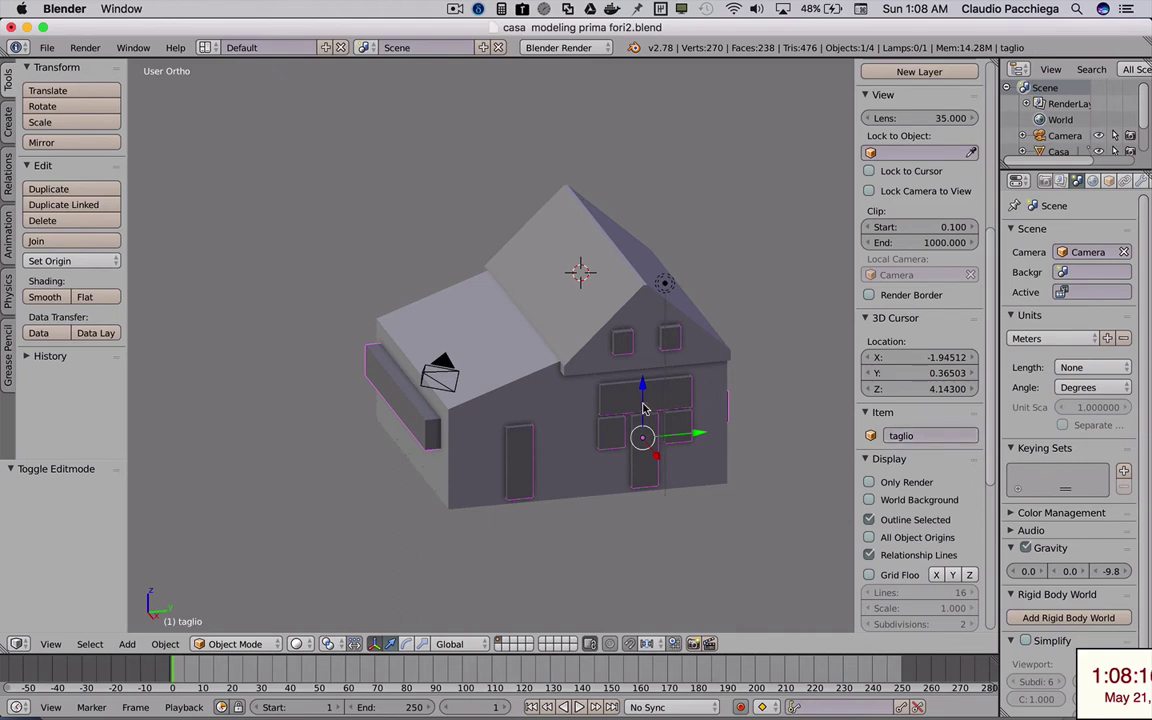
{"action": "mouse_move", "coordinate": [434, 390]}
{"action": "middle_mouse_down"}
{"action": "mouse_move", "coordinate": [508, 420]}
{"action": "mouse_move", "coordinate": [548, 419]}
{"action": "mouse_move", "coordinate": [515, 420]}
{"action": "middle_mouse_up"}
{"action": "left_click", "coordinate": [923, 436]}
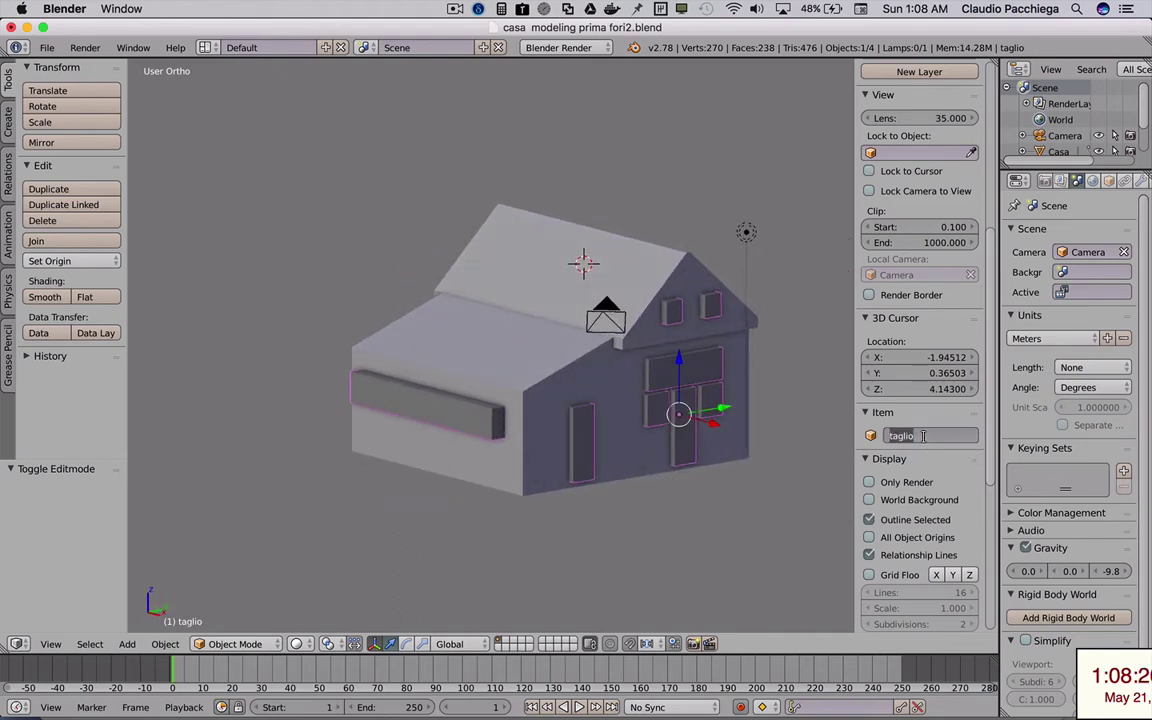
{"action": "type", "text": "fori"}
{"action": "key", "text": "Return"}
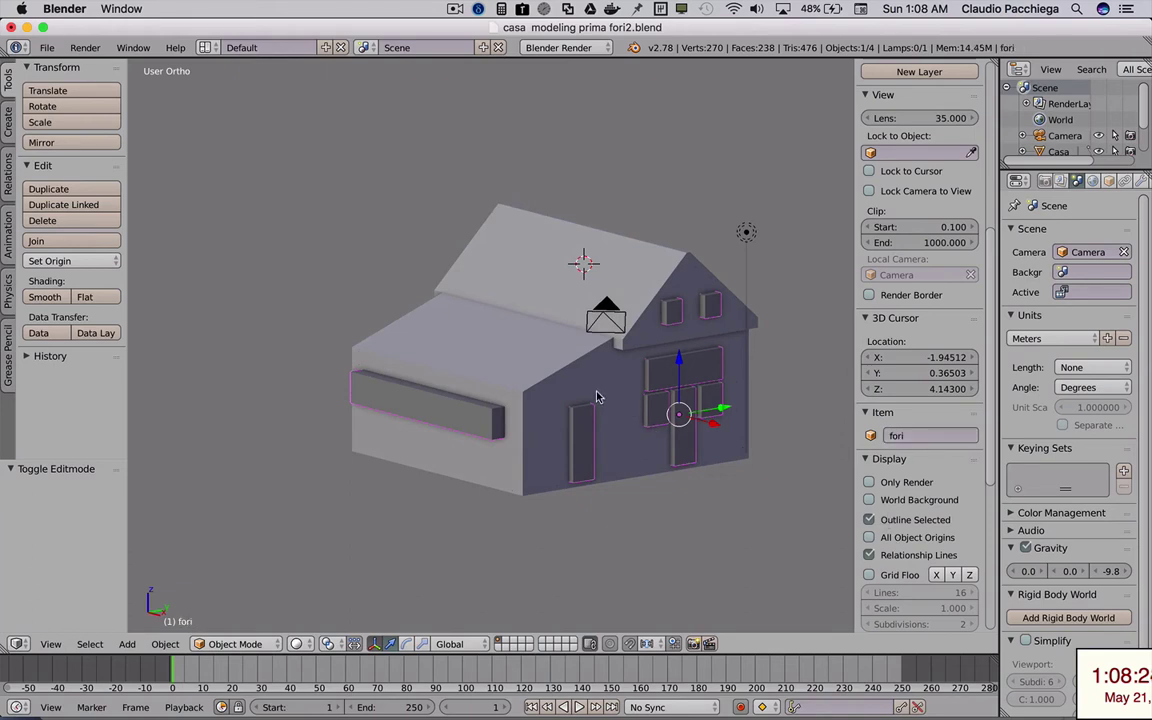
- Put the Casa mesh into Edit Mode and orbit to inspect its front, sides and roof
{"action": "mouse_move", "coordinate": [541, 357]}
{"action": "middle_mouse_down"}
{"action": "mouse_move", "coordinate": [665, 398]}
{"action": "mouse_move", "coordinate": [570, 398]}
{"action": "mouse_move", "coordinate": [584, 410]}
{"action": "mouse_move", "coordinate": [562, 392]}
{"action": "mouse_move", "coordinate": [565, 407]}
{"action": "middle_mouse_up"}
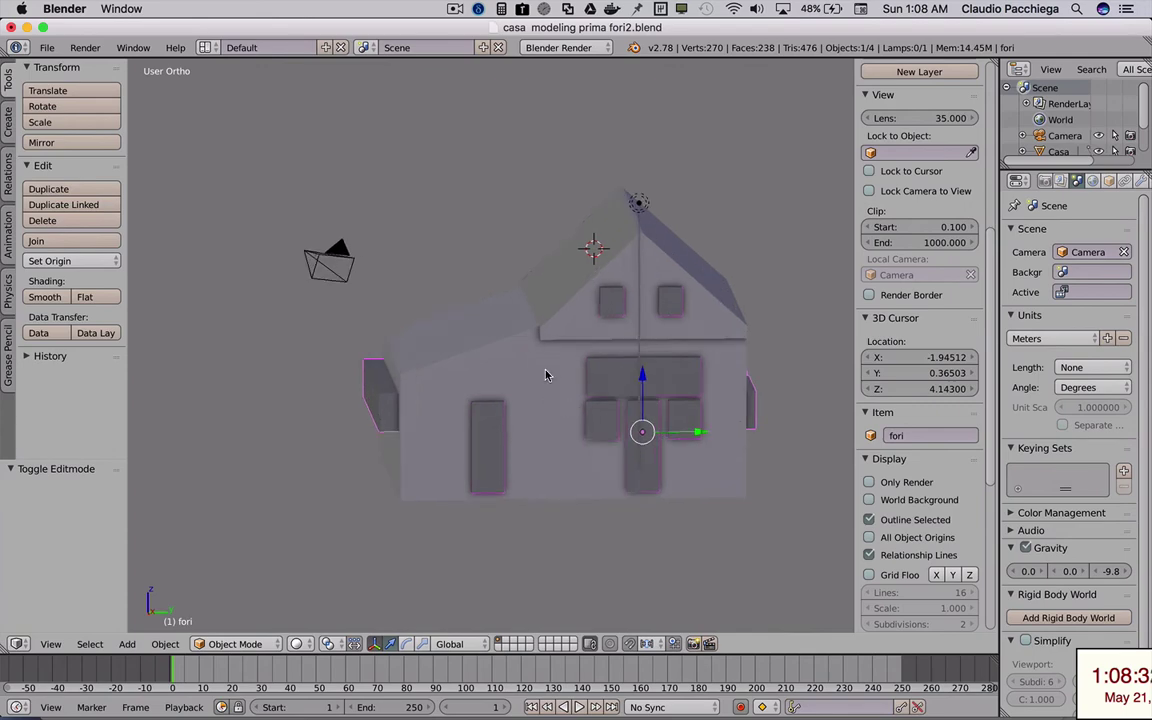
{"action": "right_click", "coordinate": [546, 375]}
{"action": "key", "text": "Tab"}
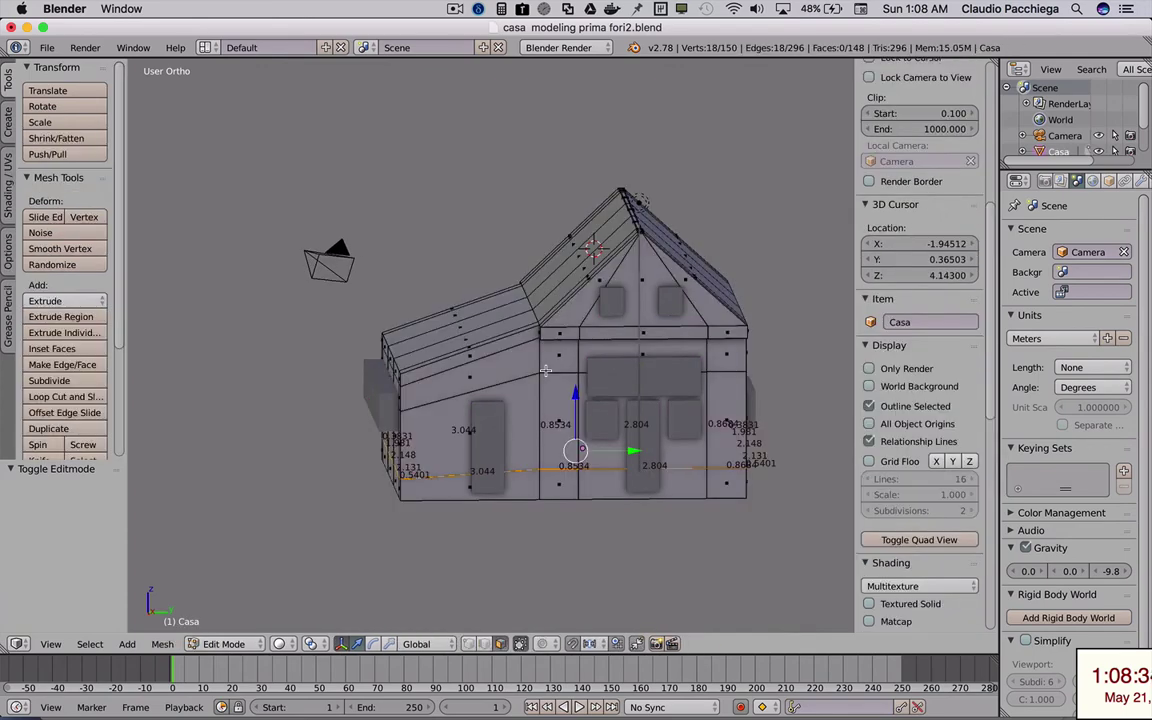
{"action": "mouse_move", "coordinate": [546, 371]}
{"action": "middle_mouse_down"}
{"action": "mouse_move", "coordinate": [592, 382]}
{"action": "mouse_move", "coordinate": [537, 389]}
{"action": "middle_mouse_up"}
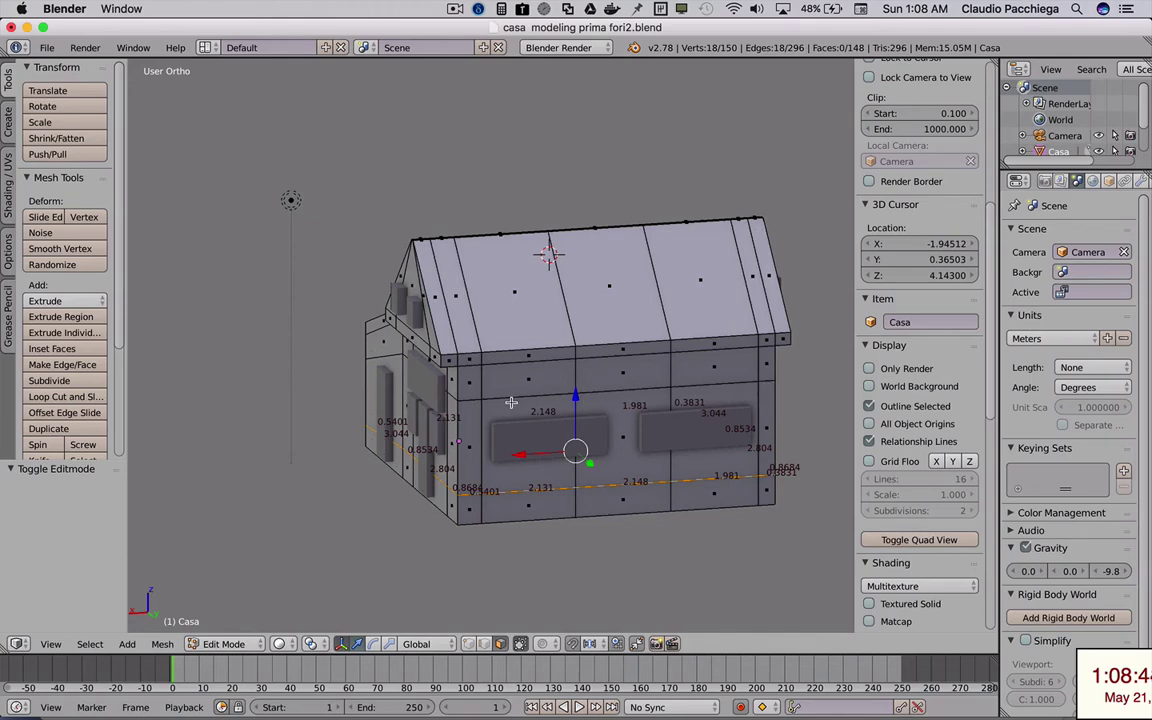
{"action": "mouse_move", "coordinate": [565, 382]}
{"action": "middle_mouse_down"}
{"action": "mouse_move", "coordinate": [535, 418]}
{"action": "mouse_move", "coordinate": [612, 412]}
{"action": "middle_mouse_up"}
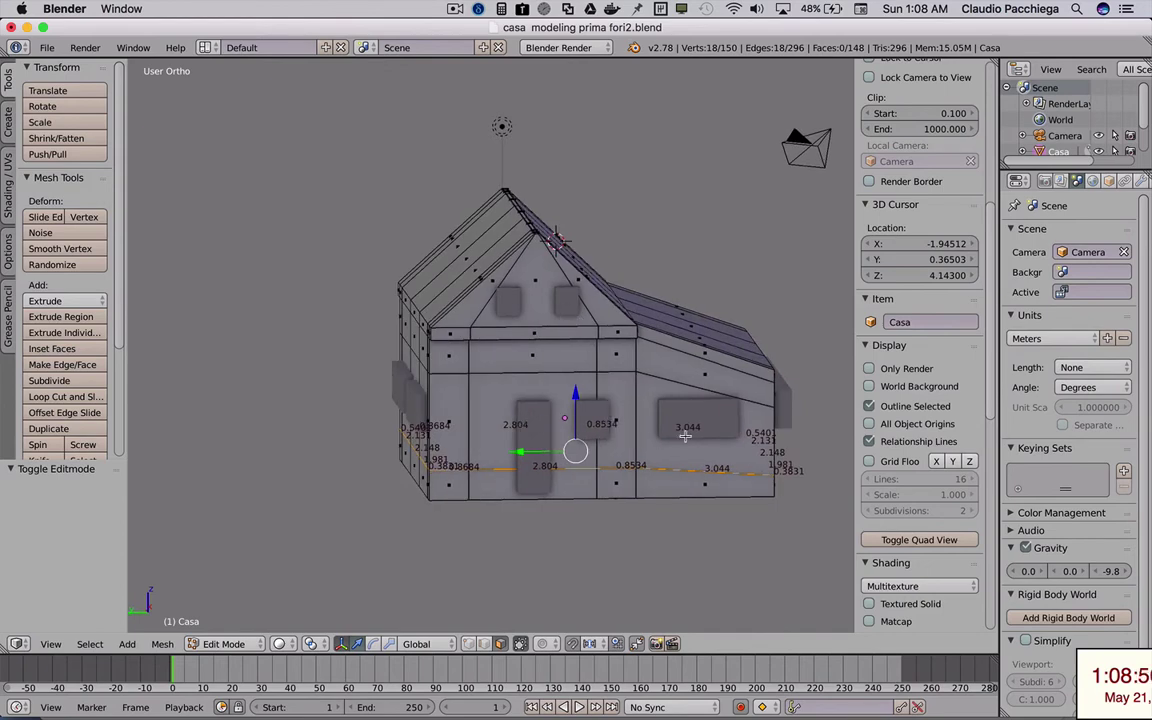
{"action": "mouse_move", "coordinate": [716, 417]}
{"action": "middle_mouse_down"}
{"action": "mouse_move", "coordinate": [652, 438]}
{"action": "mouse_move", "coordinate": [700, 419]}
{"action": "mouse_move", "coordinate": [625, 425]}
{"action": "mouse_move", "coordinate": [791, 422]}
{"action": "mouse_move", "coordinate": [771, 421]}
{"action": "middle_mouse_up"}
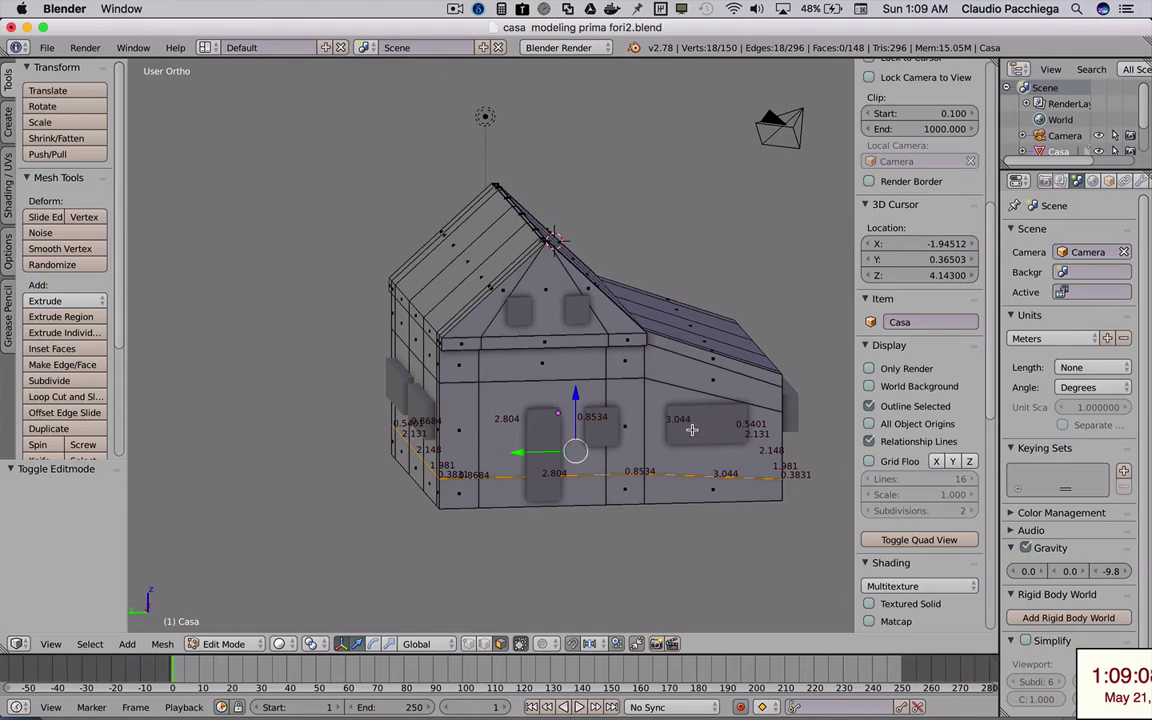
{"action": "key", "text": "Tab"}
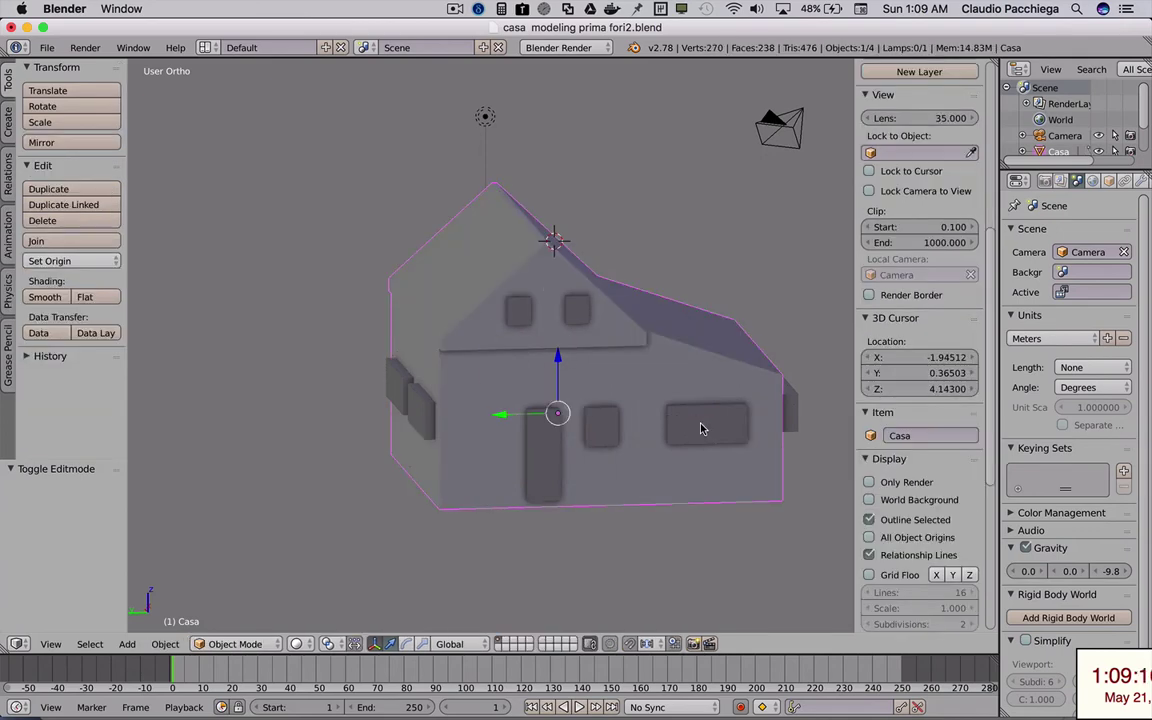
{"action": "right_click", "coordinate": [700, 429]}
{"action": "key", "text": "Tab"}
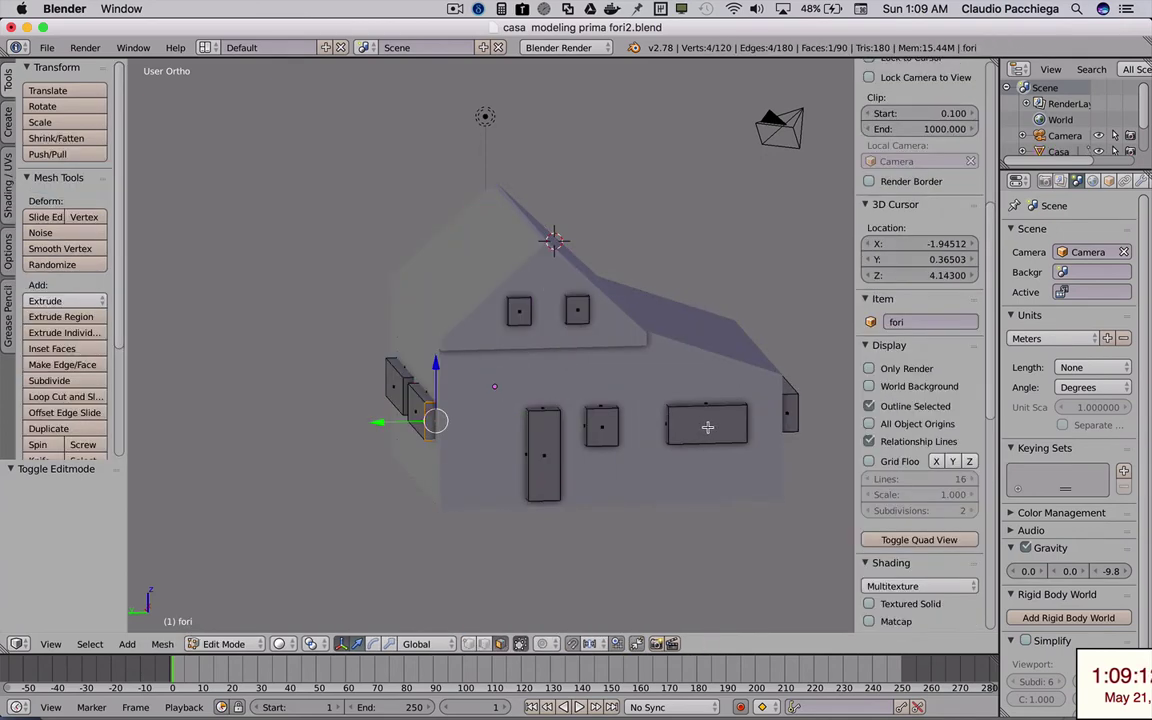
{"action": "key", "text": "l"}
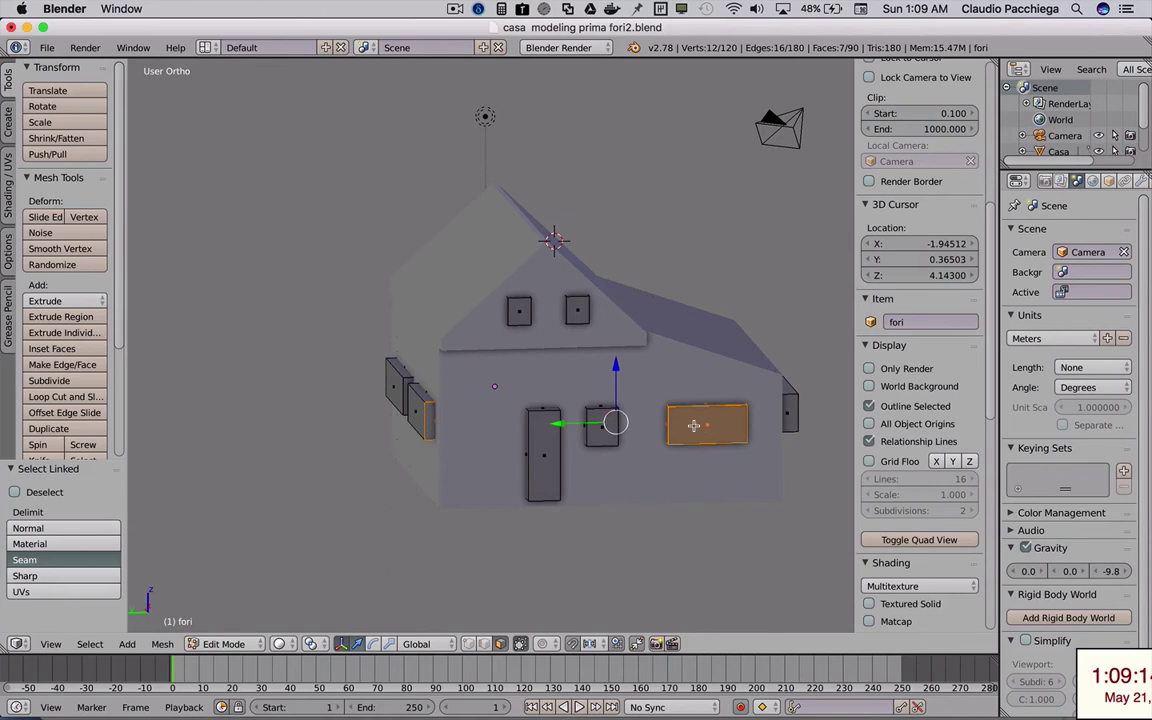
{"action": "key", "text": "a"}
{"action": "key", "text": "l"}
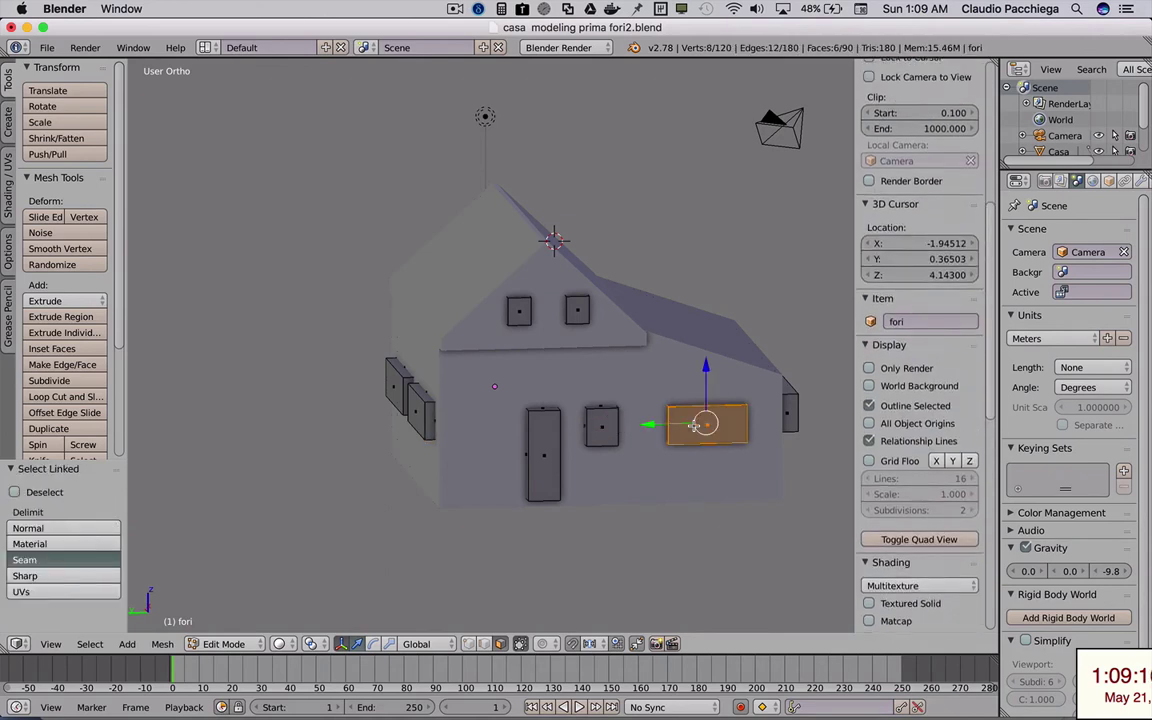
{"action": "left_click_drag", "start_coordinate": [651, 425], "coordinate": [649, 426]}
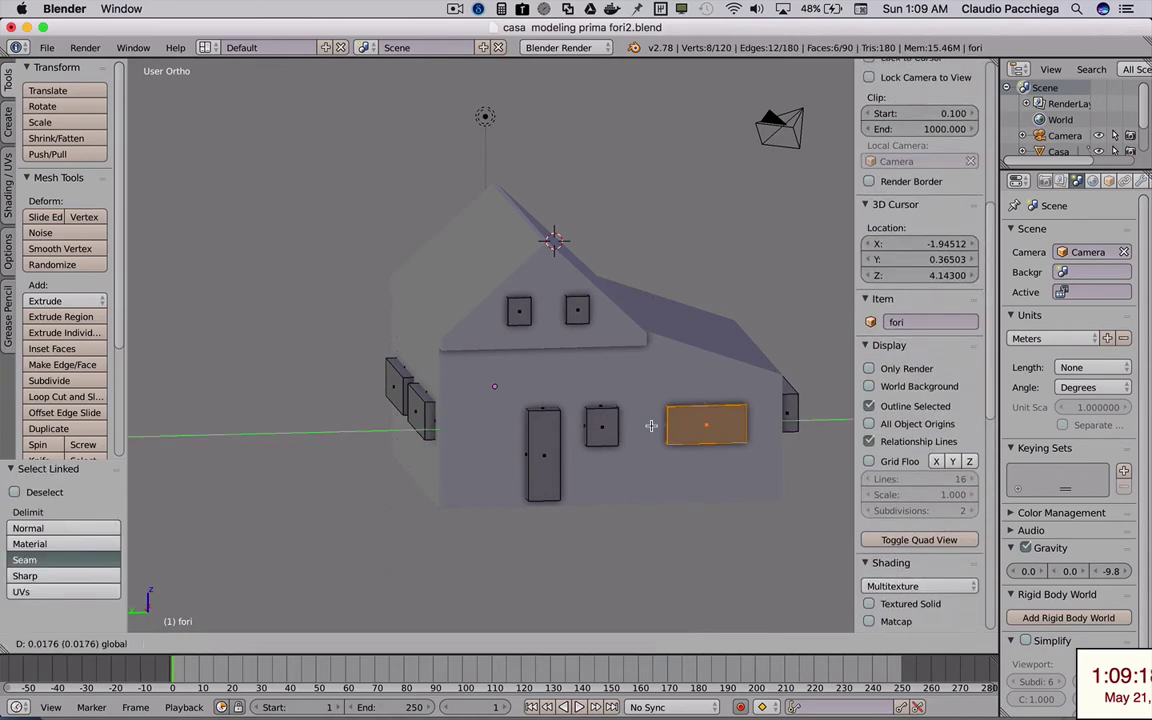
{"action": "key", "text": "Tab"}
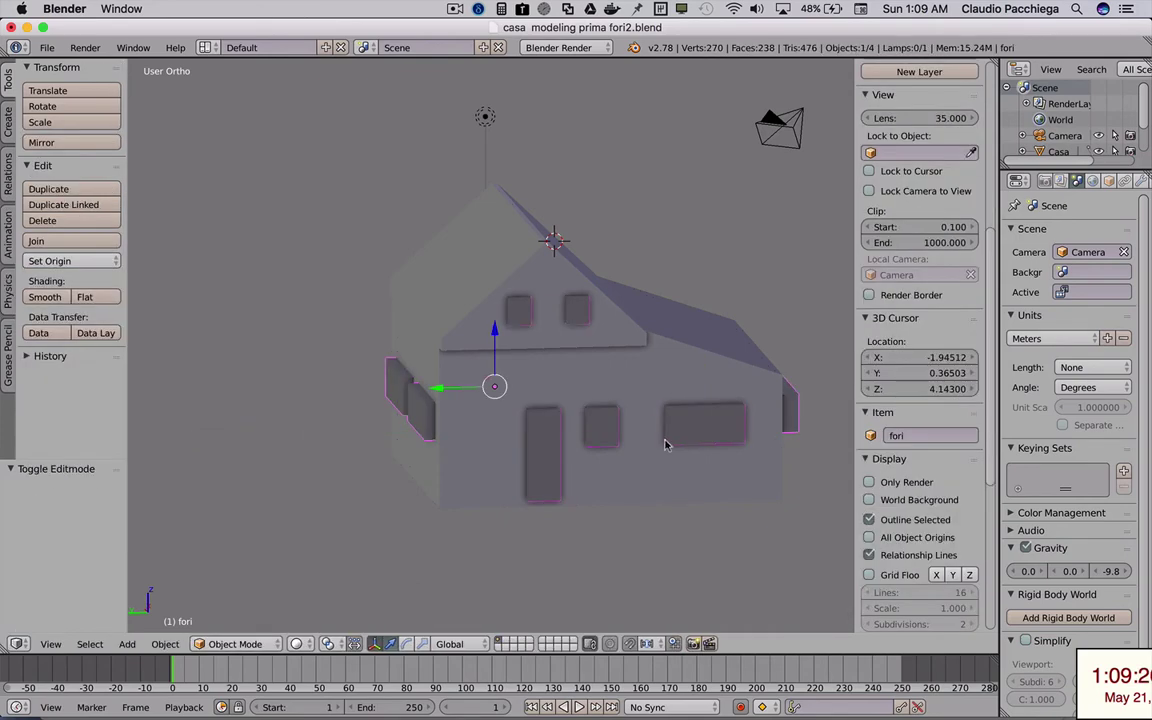
{"action": "key", "text": "Tab"}
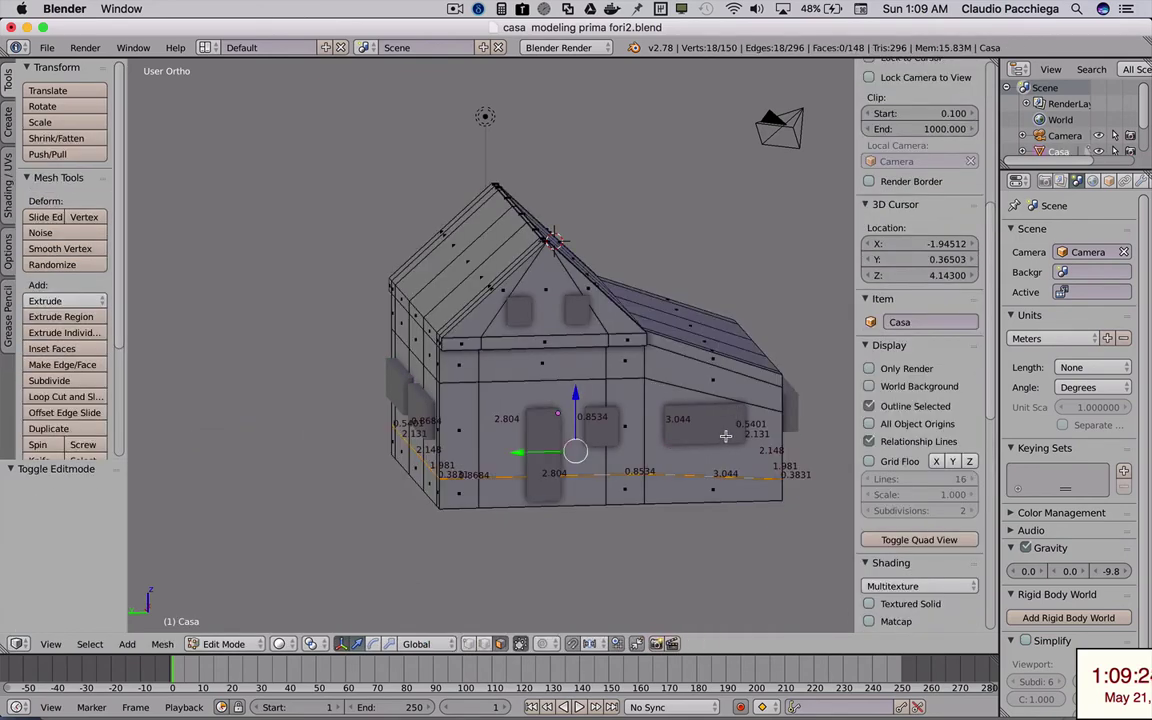
{"action": "key", "text": "Tab"}
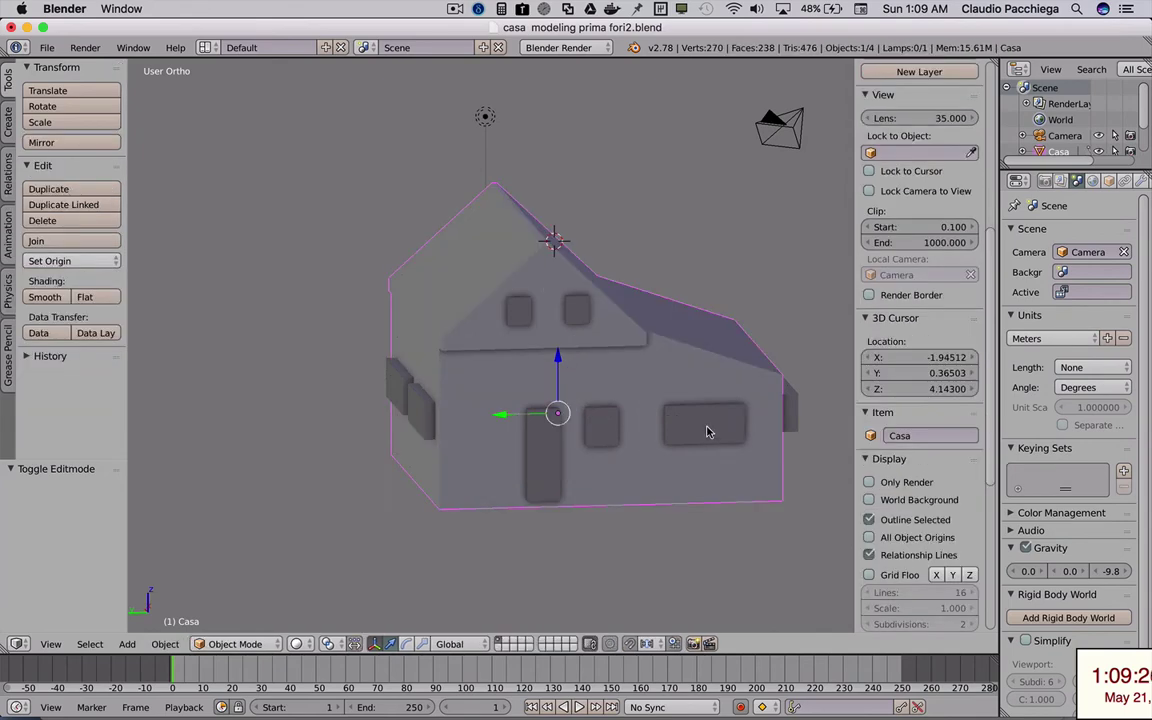
{"action": "right_click", "coordinate": [707, 432]}
{"action": "key", "text": "Tab"}
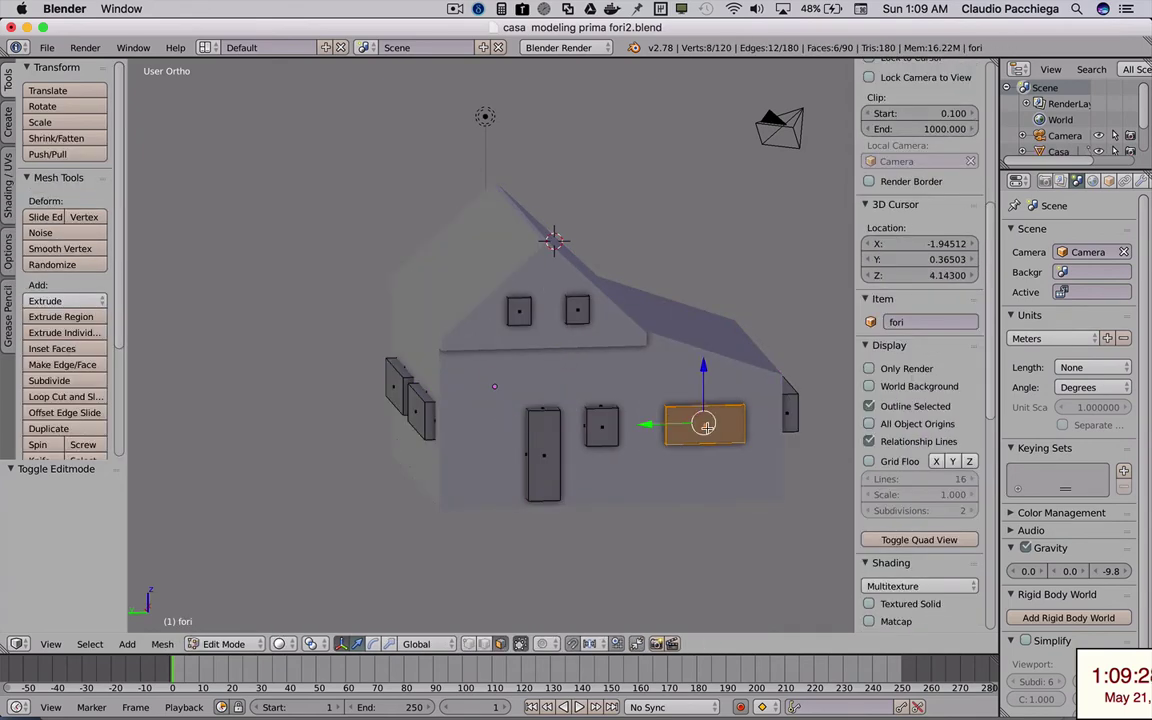
{"action": "key", "text": "l"}
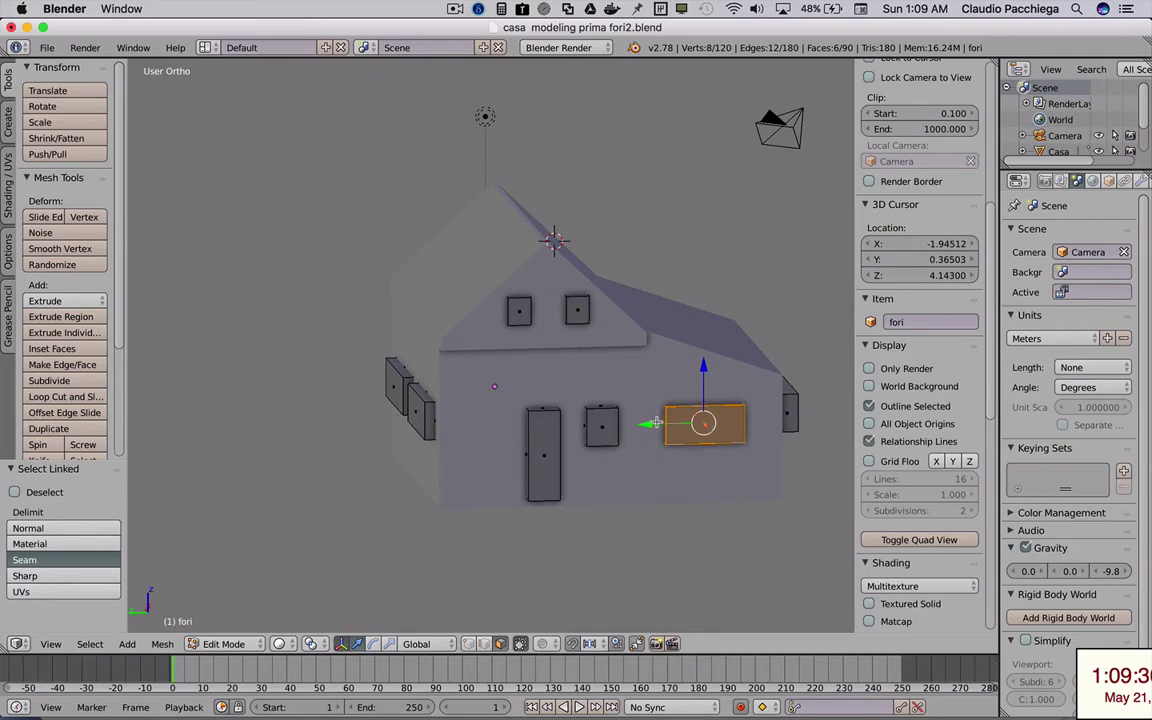
{"action": "left_click_drag", "start_coordinate": [647, 425], "coordinate": [708, 462]}
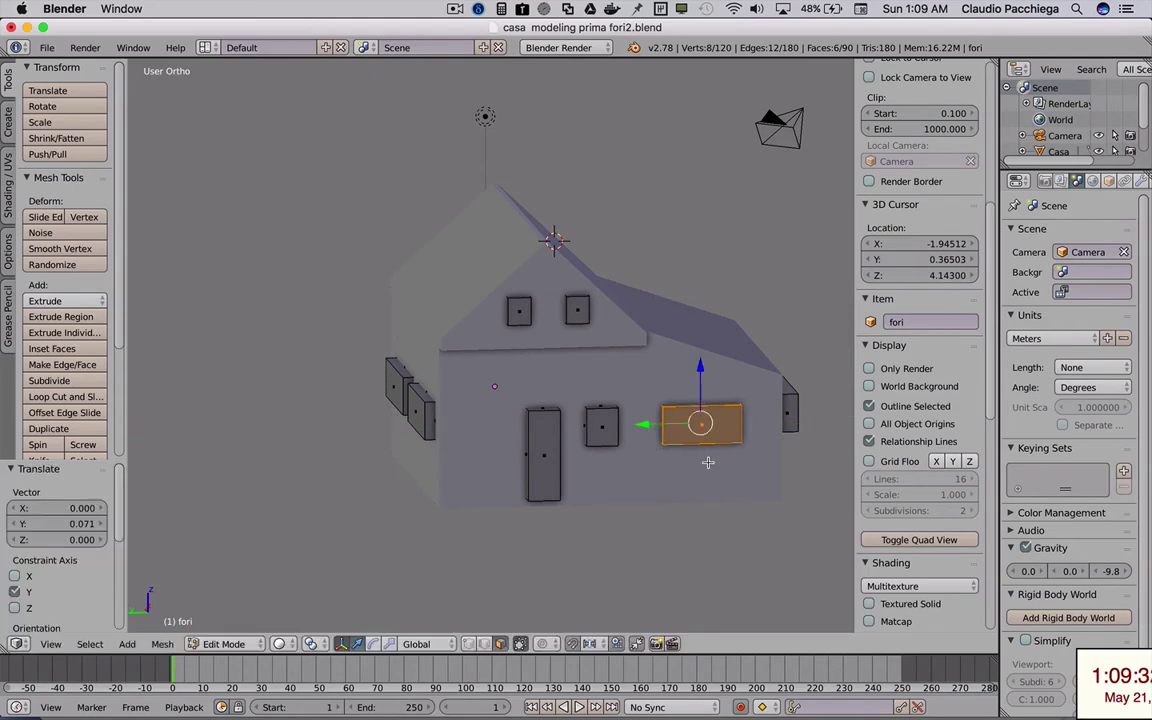
{"action": "key", "text": "Tab"}
{"action": "right_click", "coordinate": [670, 392]}
{"action": "key", "text": "Tab"}
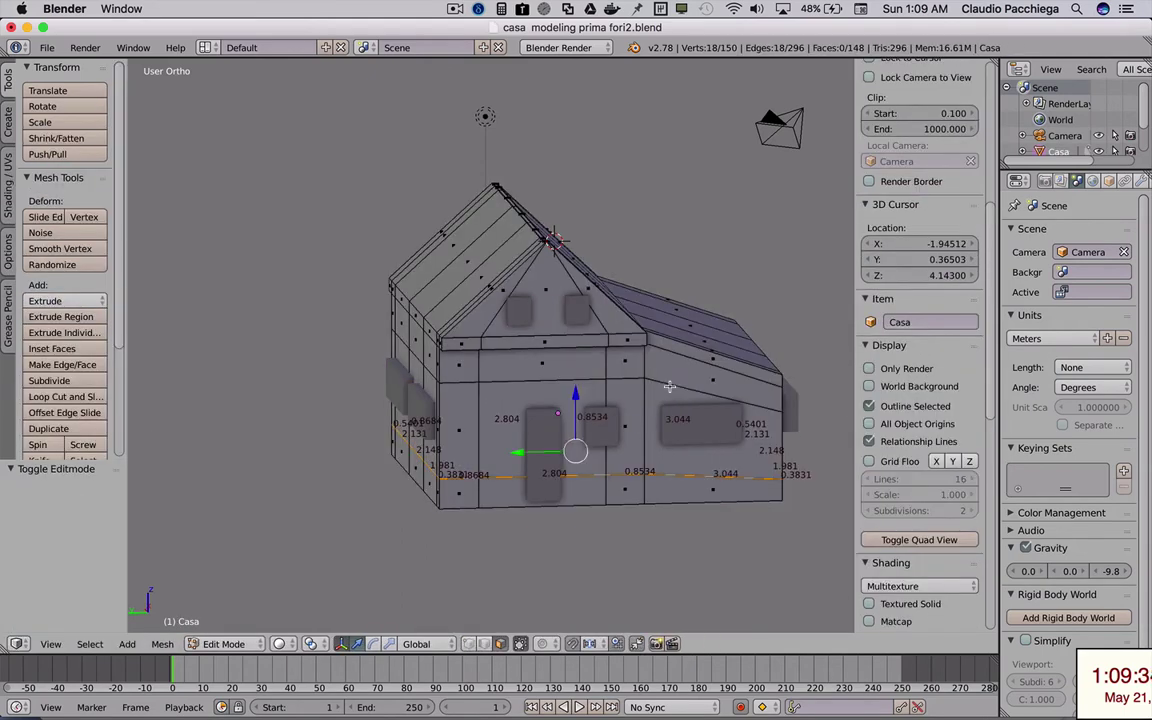
{"action": "mouse_move", "coordinate": [670, 392]}
{"action": "middle_mouse_down"}
{"action": "mouse_move", "coordinate": [750, 419]}
{"action": "mouse_move", "coordinate": [684, 424]}
{"action": "middle_mouse_up"}
{"action": "scroll", "coordinate": [703, 407], "scroll_direction": "up", "scroll_amount": 2}
{"action": "scroll", "coordinate": [677, 427], "scroll_direction": "up", "scroll_amount": 1}
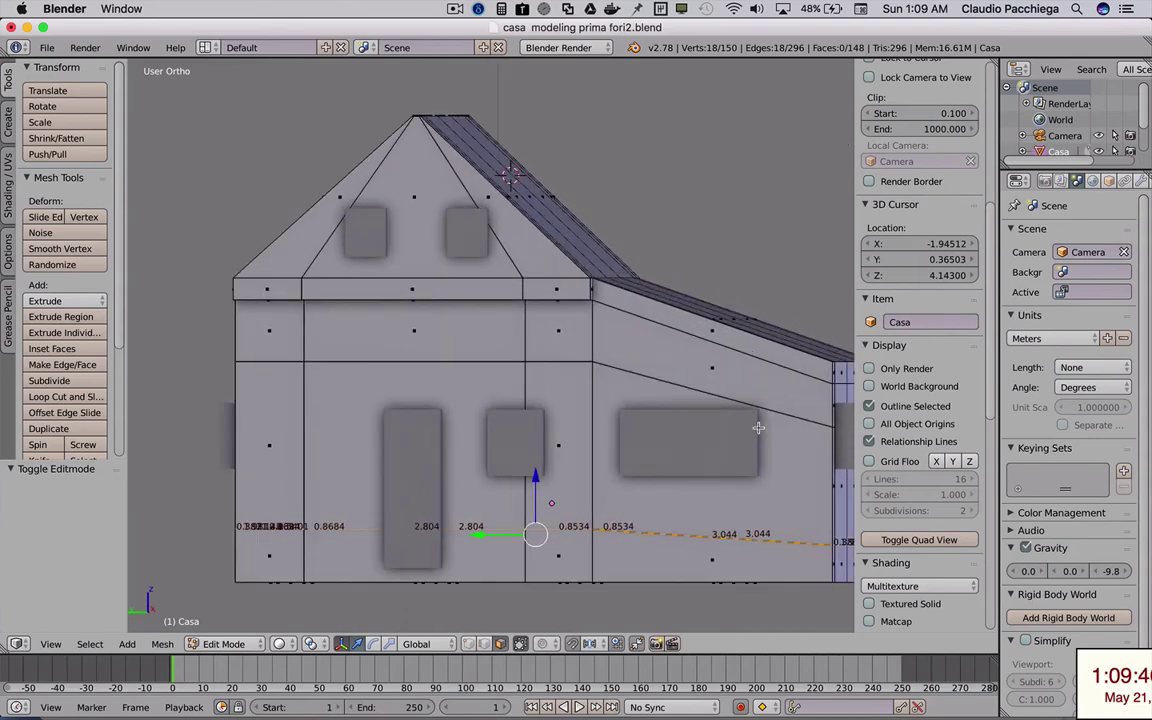
{"action": "mouse_move", "coordinate": [630, 430]}
{"action": "middle_mouse_down"}
{"action": "mouse_move", "coordinate": [597, 424]}
{"action": "mouse_move", "coordinate": [718, 422]}
{"action": "middle_mouse_up"}
{"action": "scroll", "coordinate": [715, 422], "scroll_direction": "down", "scroll_amount": 3}
{"action": "scroll", "coordinate": [643, 414], "scroll_direction": "down", "scroll_amount": 2}
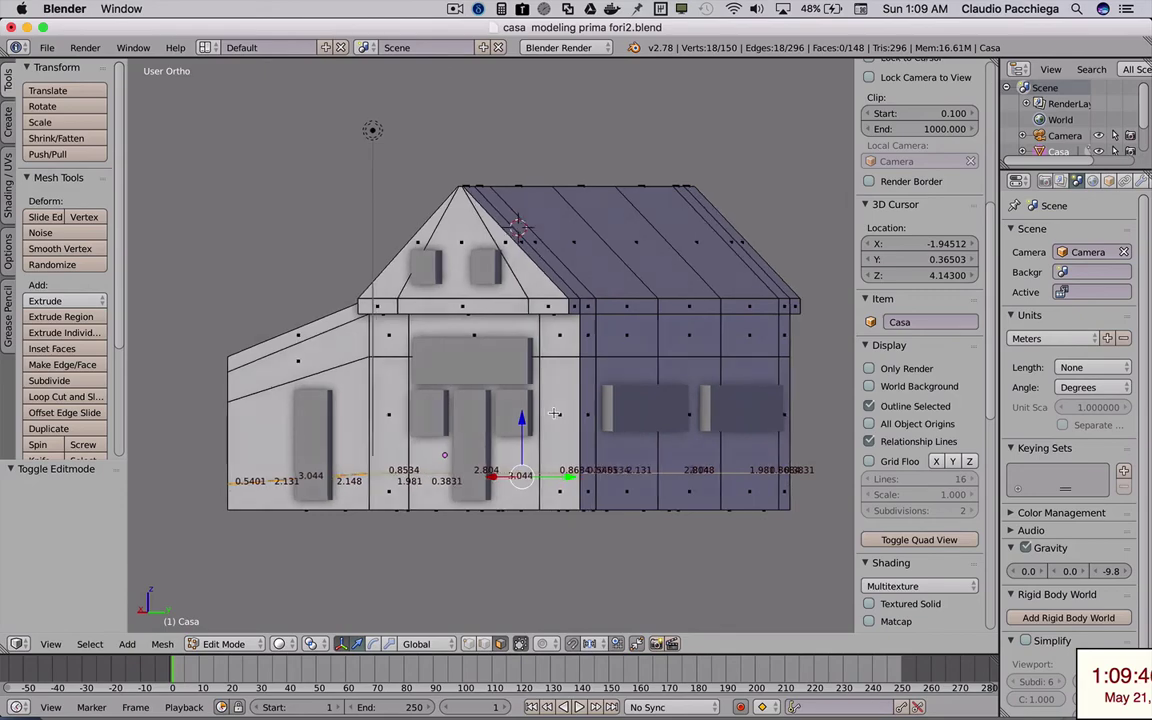
{"action": "mouse_move", "coordinate": [617, 406]}
{"action": "middle_mouse_down"}
{"action": "mouse_move", "coordinate": [597, 414]}
{"action": "mouse_move", "coordinate": [601, 394]}
{"action": "mouse_move", "coordinate": [599, 420]}
{"action": "middle_mouse_up"}
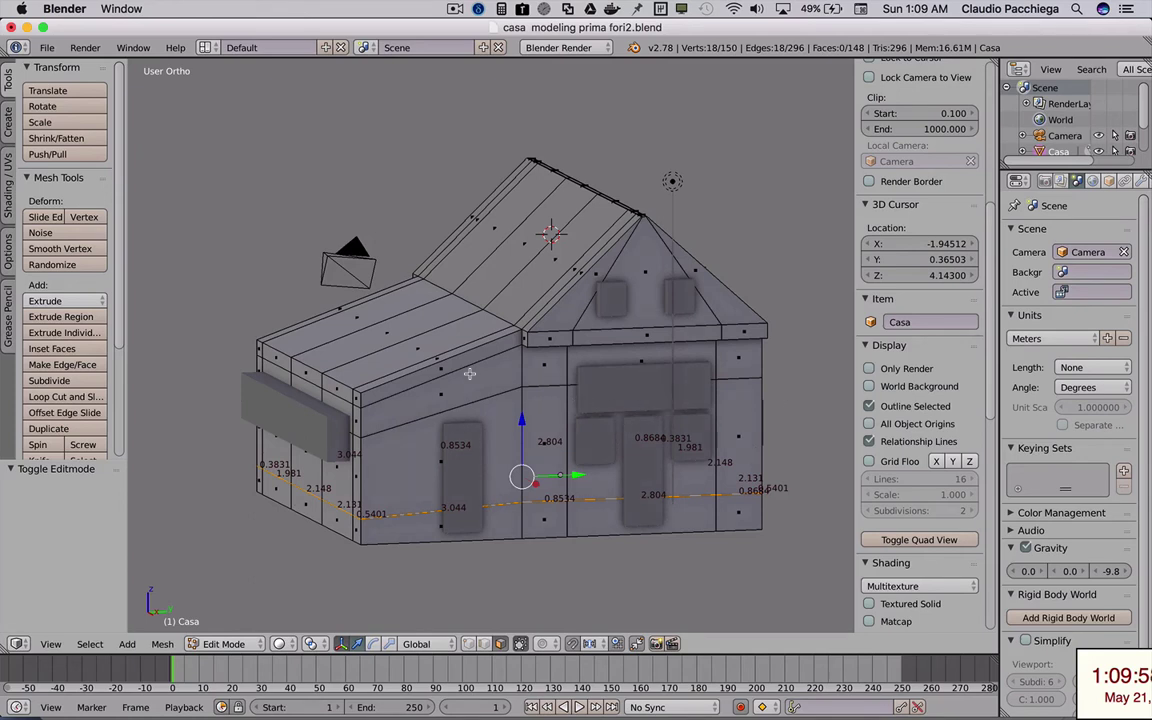
- Add a Boolean modifier to Casa using object fori with Difference operation, and apply it
{"action": "key", "text": "Tab"}
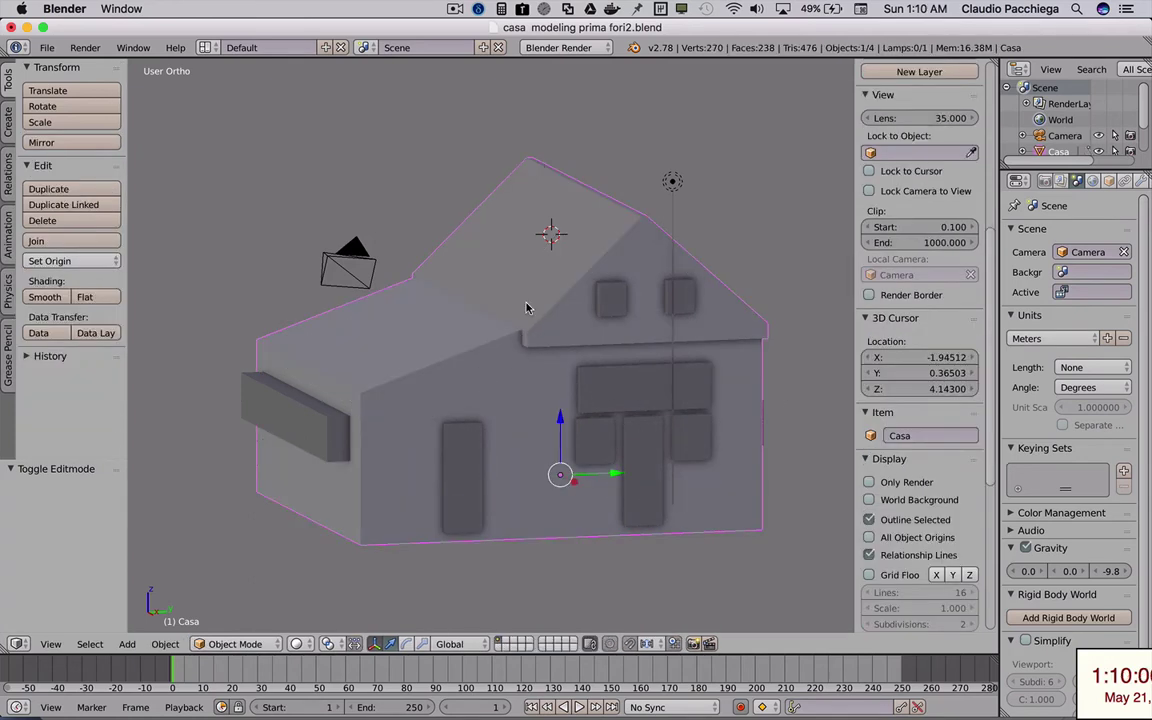
{"action": "left_click", "coordinate": [1124, 181]}
{"action": "left_click", "coordinate": [1049, 236]}
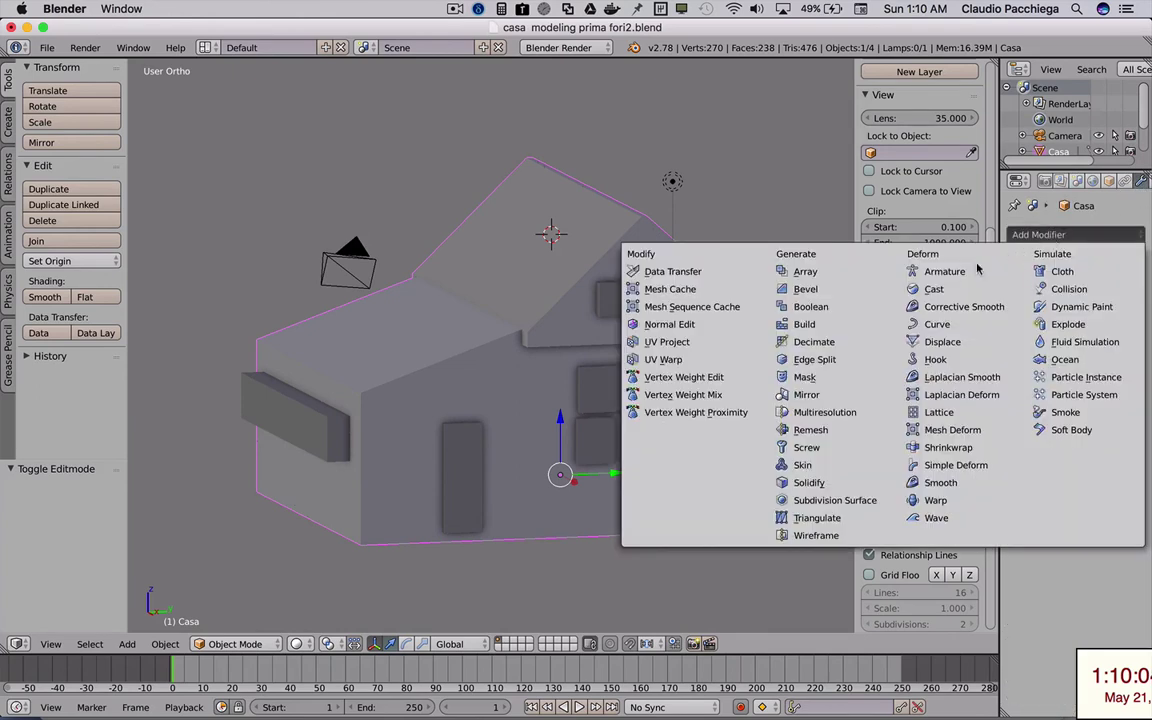
{"action": "left_click", "coordinate": [811, 307]}
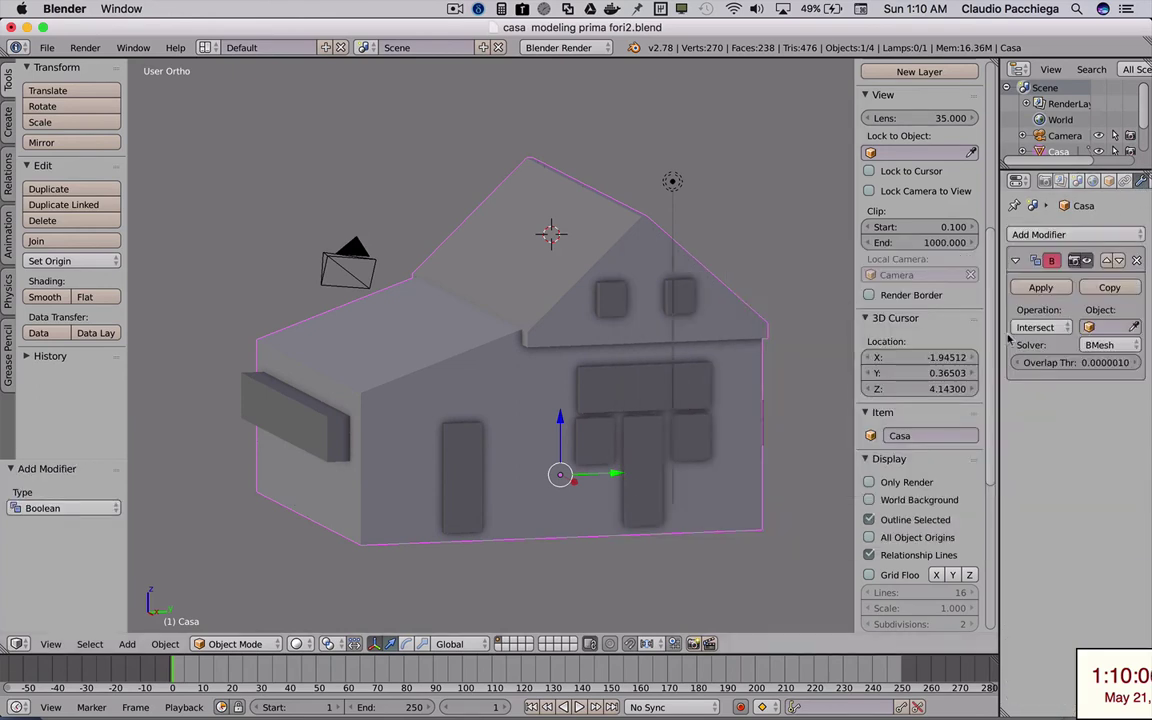
{"action": "left_click", "coordinate": [1112, 328]}
{"action": "type", "text": "fori"}
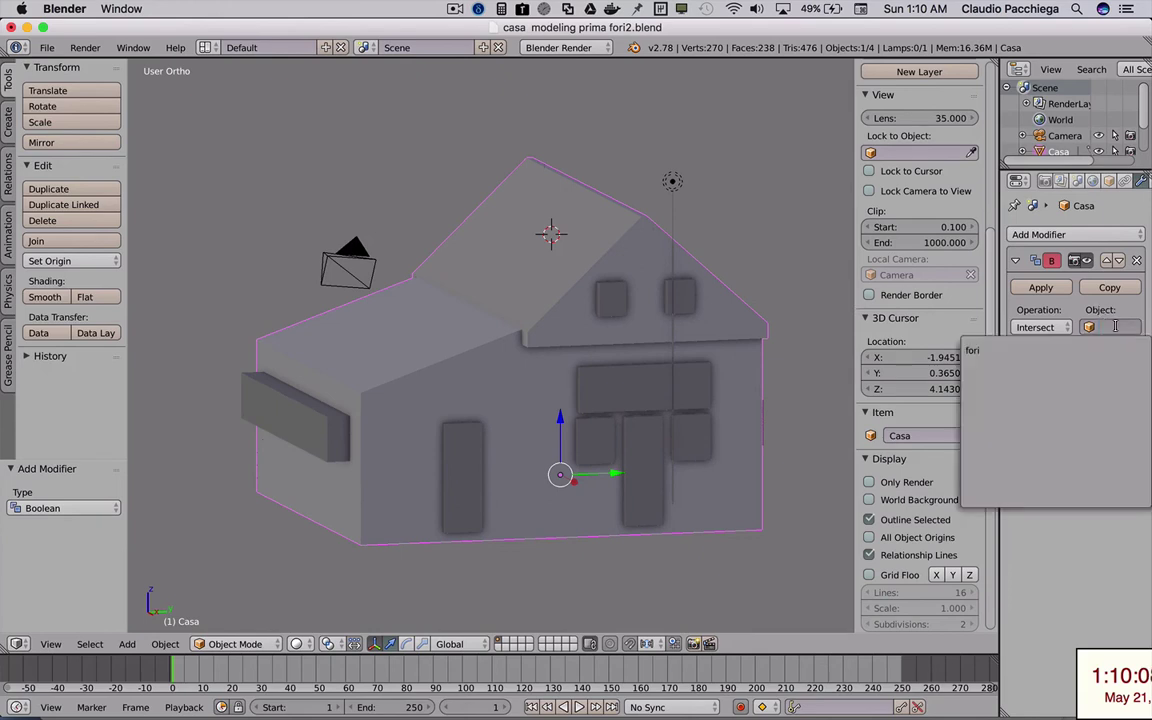
{"action": "left_click", "coordinate": [1009, 351]}
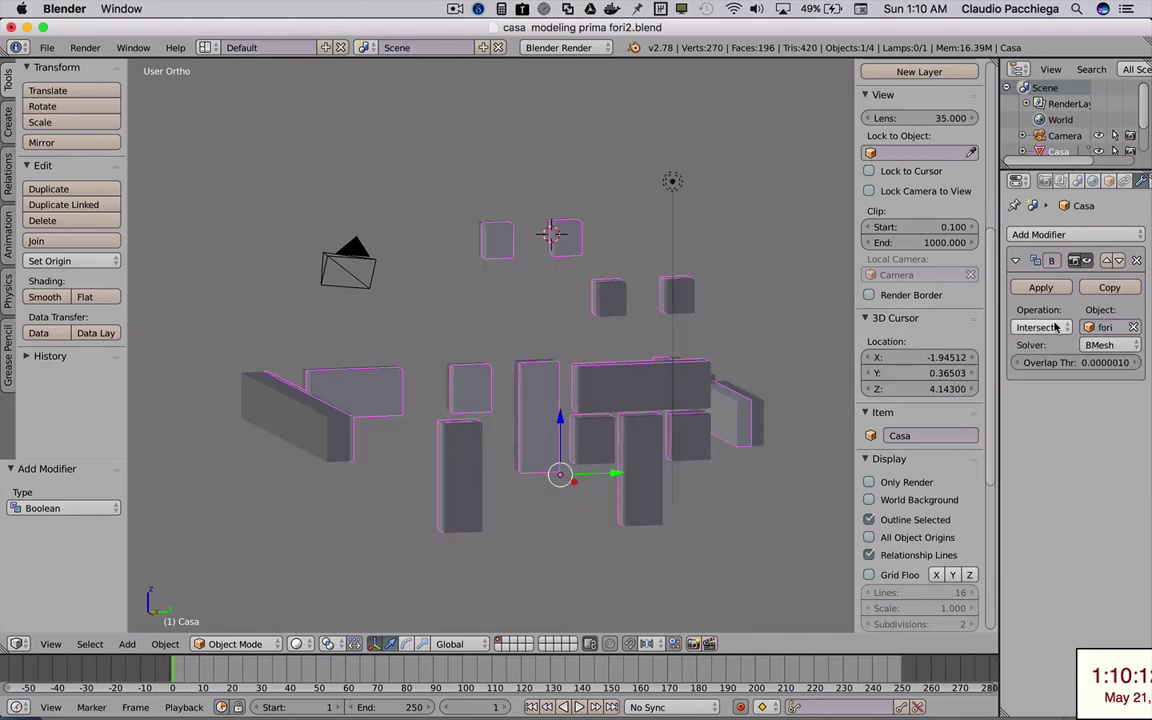
{"action": "left_click", "coordinate": [1041, 327]}
{"action": "left_click", "coordinate": [1009, 274]}
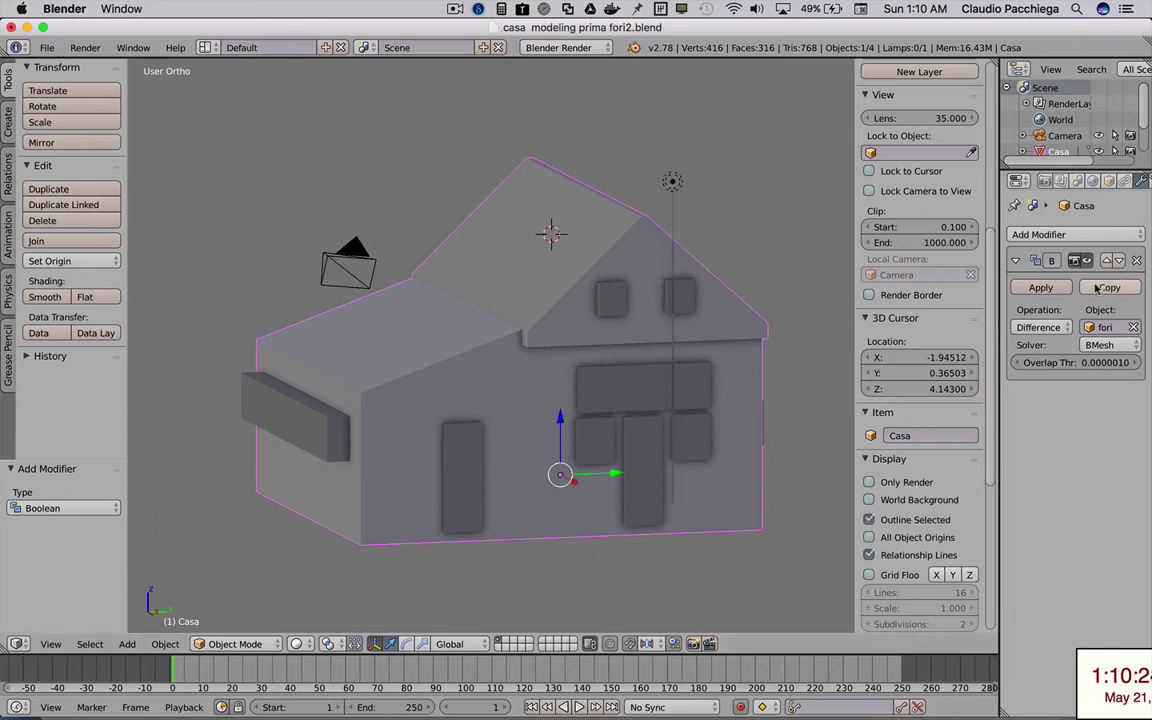
{"action": "left_click", "coordinate": [1047, 289]}
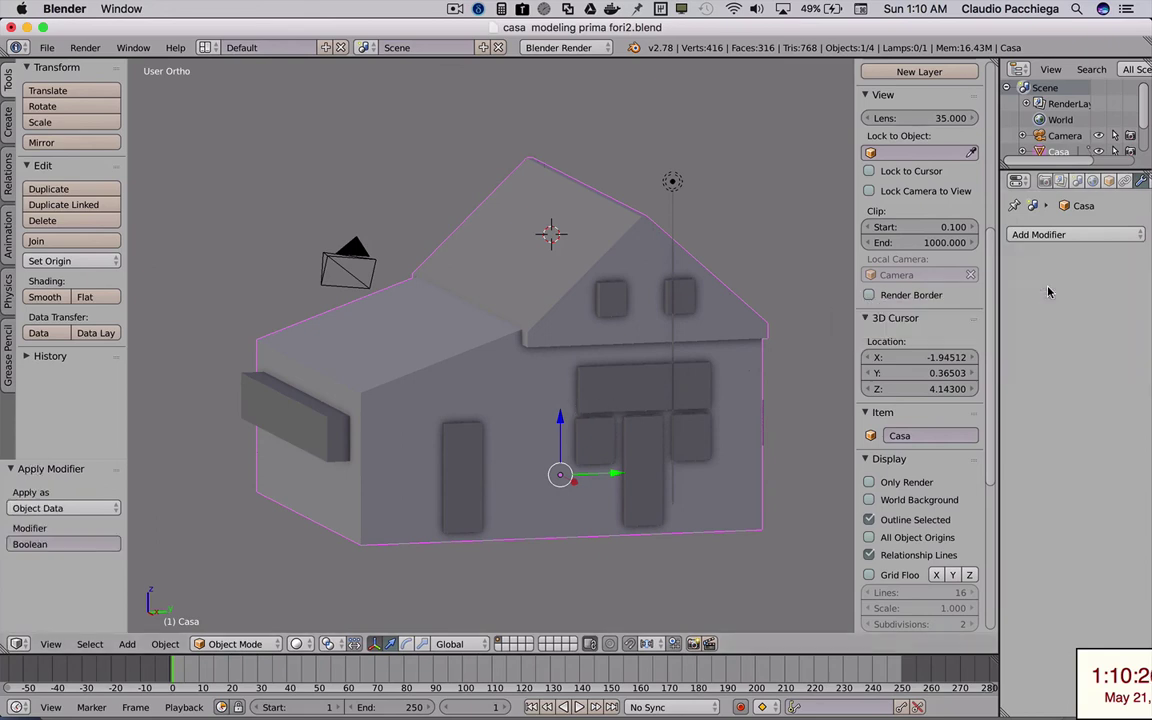
- Slide the fori cutter object sideways away from the house
{"action": "right_click", "coordinate": [621, 391]}
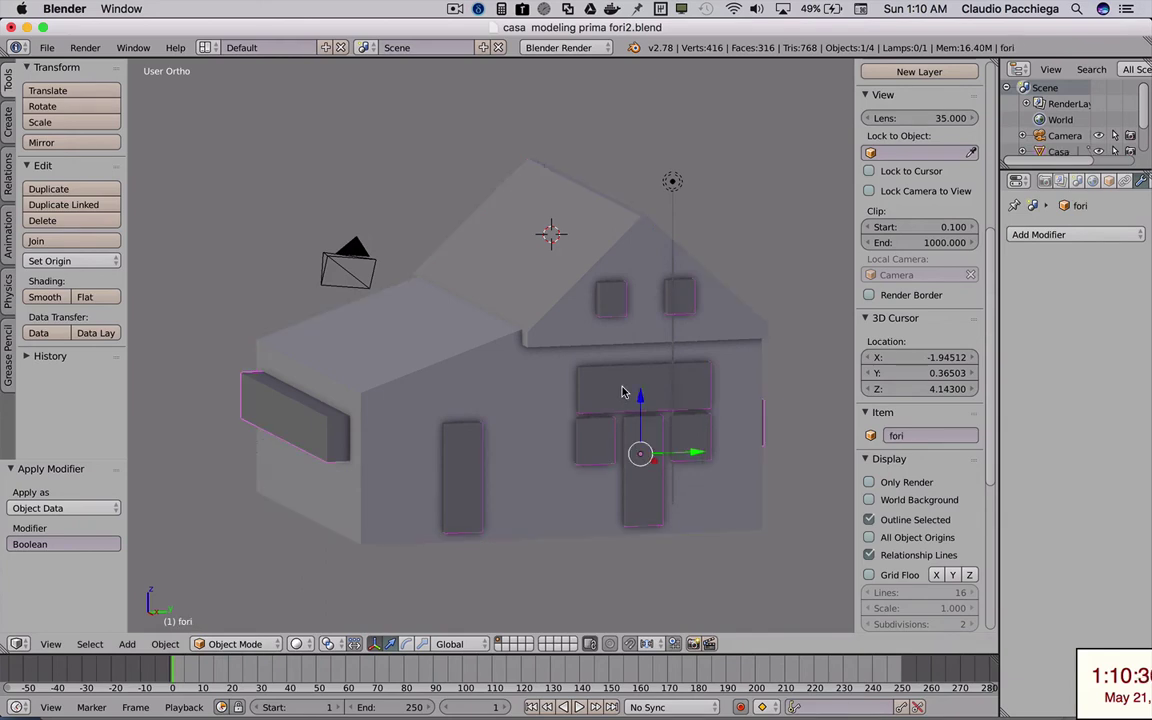
{"action": "scroll", "coordinate": [490, 395], "scroll_direction": "down", "scroll_amount": 2}
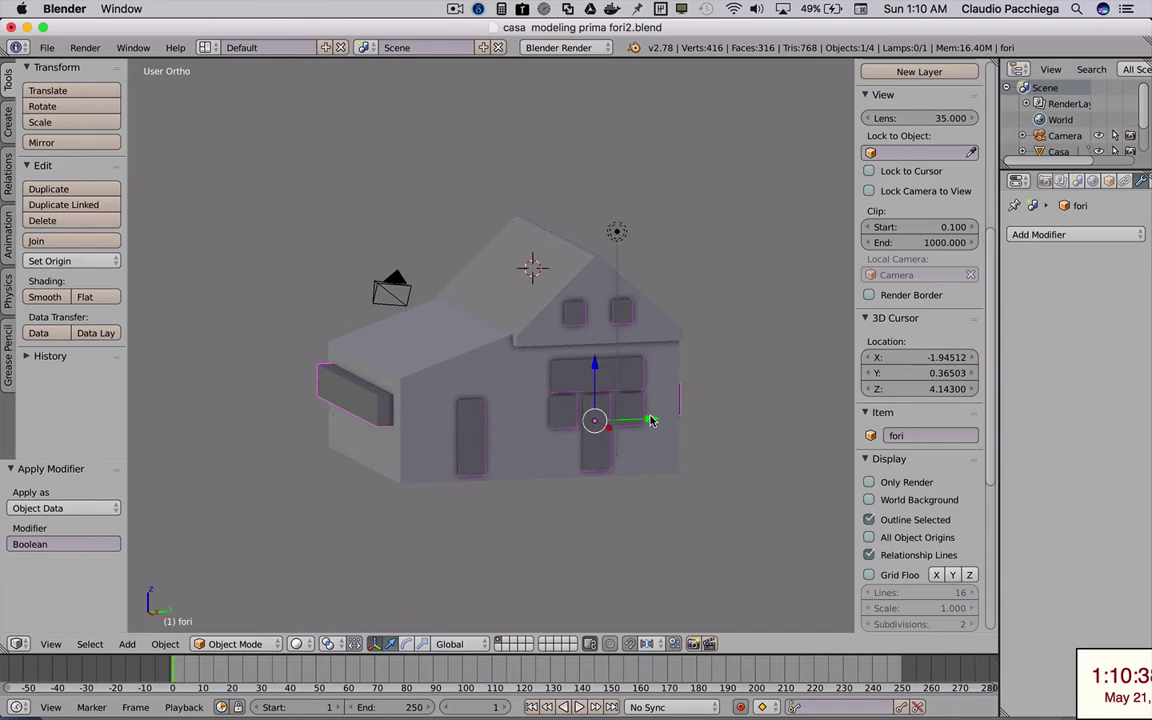
{"action": "left_click_drag", "start_coordinate": [650, 423], "coordinate": [357, 412]}
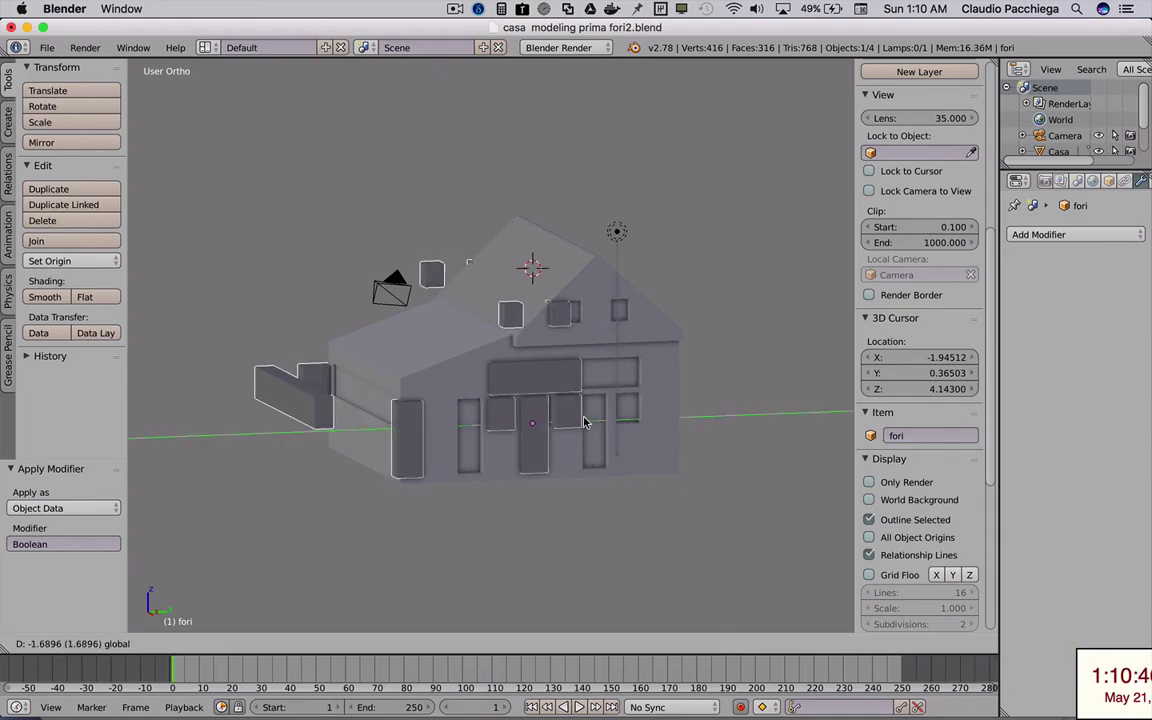
{"action": "left_click", "coordinate": [316, 414]}
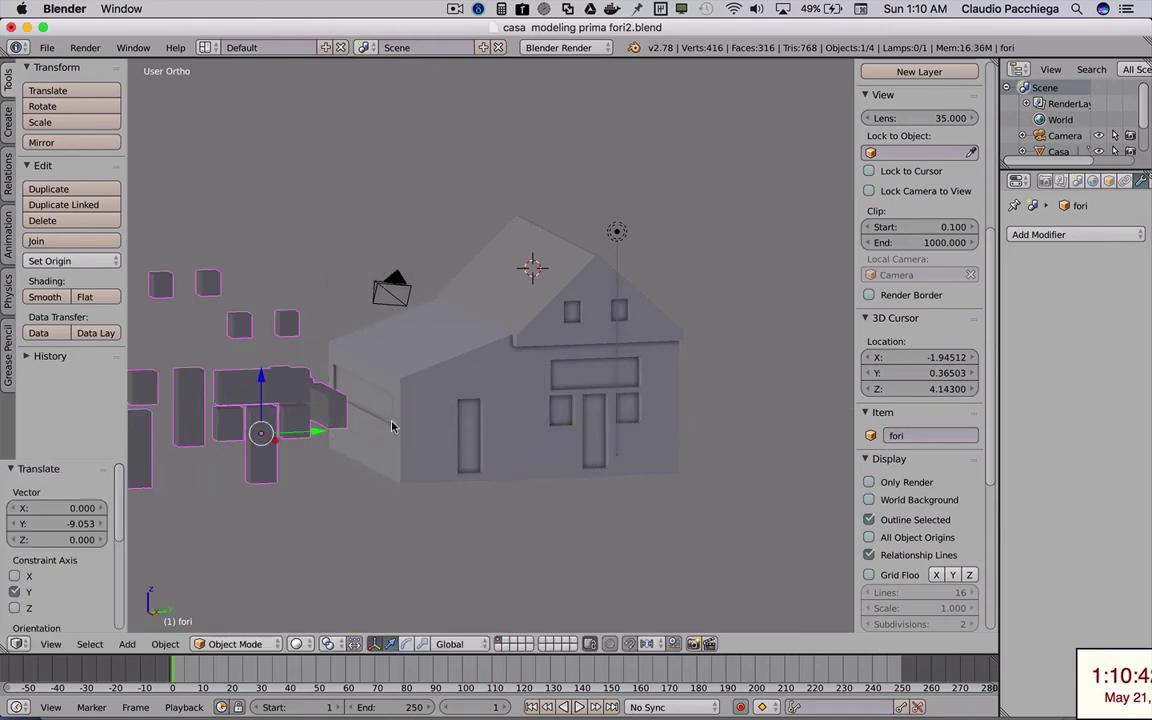
- Check the window and door openings from other angles, then delete the fori cutter
{"action": "mouse_move", "coordinate": [620, 375]}
{"action": "middle_mouse_down"}
{"action": "mouse_move", "coordinate": [427, 363]}
{"action": "mouse_move", "coordinate": [524, 367]}
{"action": "middle_mouse_up"}
{"action": "scroll", "coordinate": [524, 365], "scroll_direction": "left", "scroll_amount": 3}
{"action": "scroll", "coordinate": [522, 363], "scroll_direction": "left", "scroll_amount": 3}
{"action": "scroll", "coordinate": [522, 363], "scroll_direction": "left", "scroll_amount": 3}
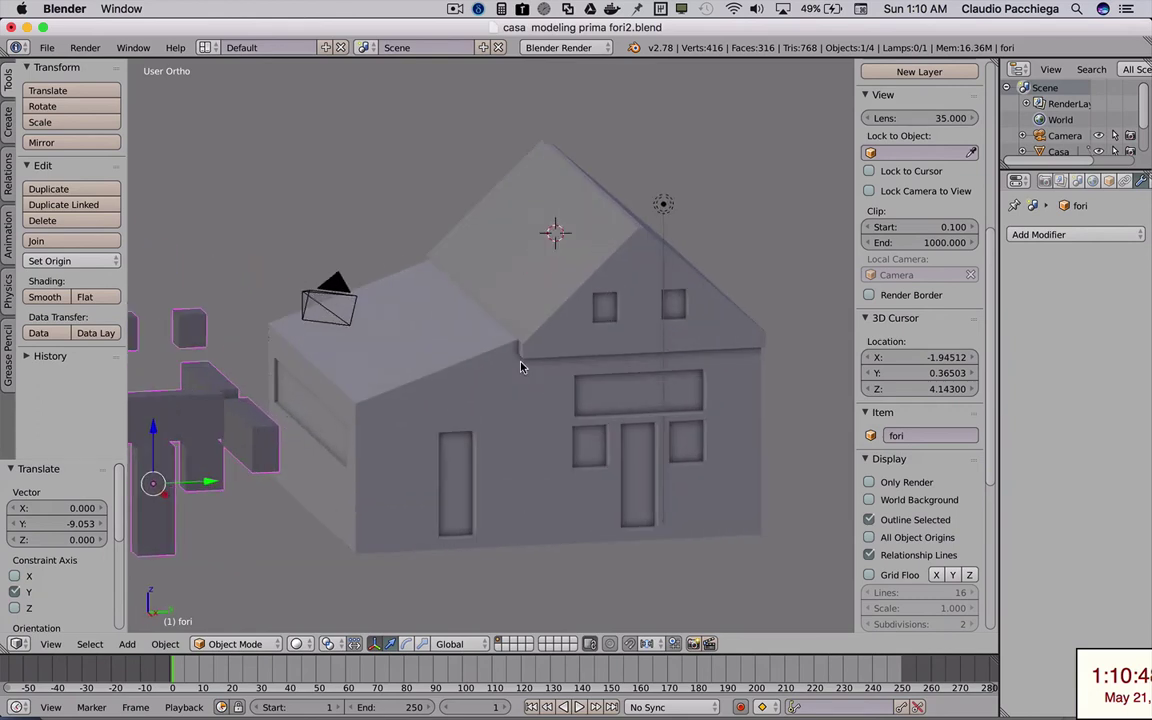
{"action": "scroll", "coordinate": [410, 376], "scroll_direction": "left", "scroll_amount": 3}
{"action": "scroll", "coordinate": [435, 378], "scroll_direction": "left", "scroll_amount": 1}
{"action": "scroll", "coordinate": [437, 375], "scroll_direction": "left", "scroll_amount": 2}
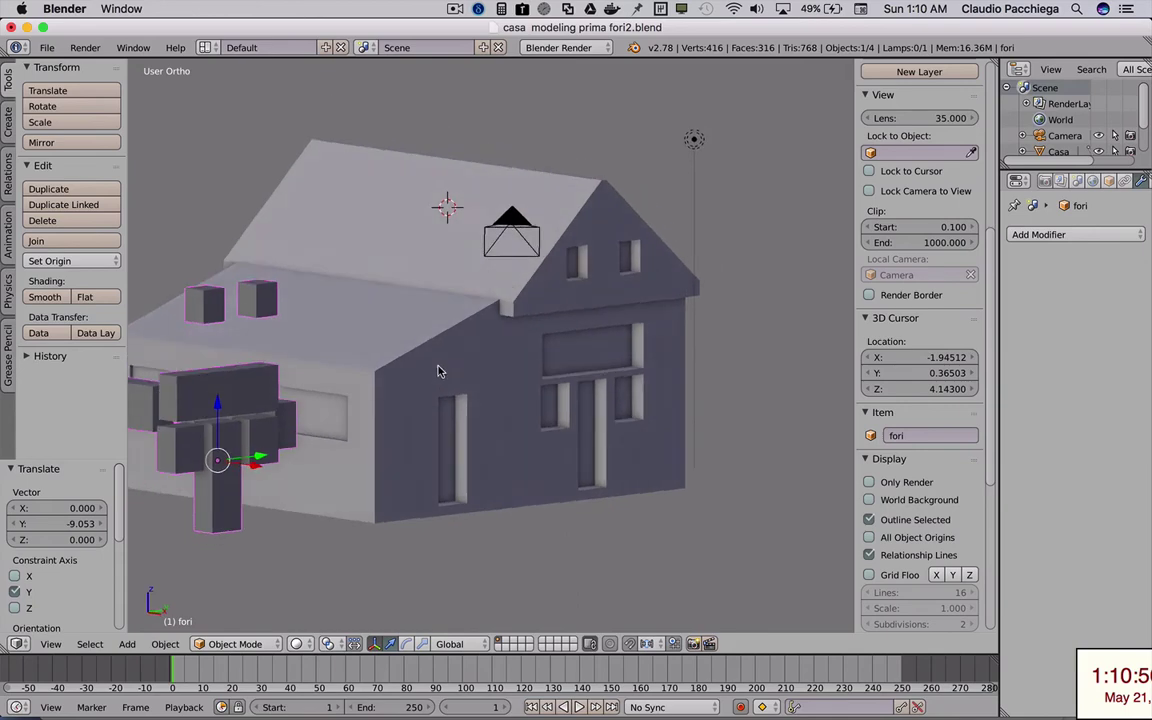
{"action": "scroll", "coordinate": [440, 368], "scroll_direction": "left", "scroll_amount": 3}
{"action": "scroll", "coordinate": [434, 358], "scroll_direction": "left", "scroll_amount": 3}
{"action": "scroll", "coordinate": [424, 352], "scroll_direction": "left", "scroll_amount": 3}
{"action": "scroll", "coordinate": [419, 357], "scroll_direction": "left", "scroll_amount": 2}
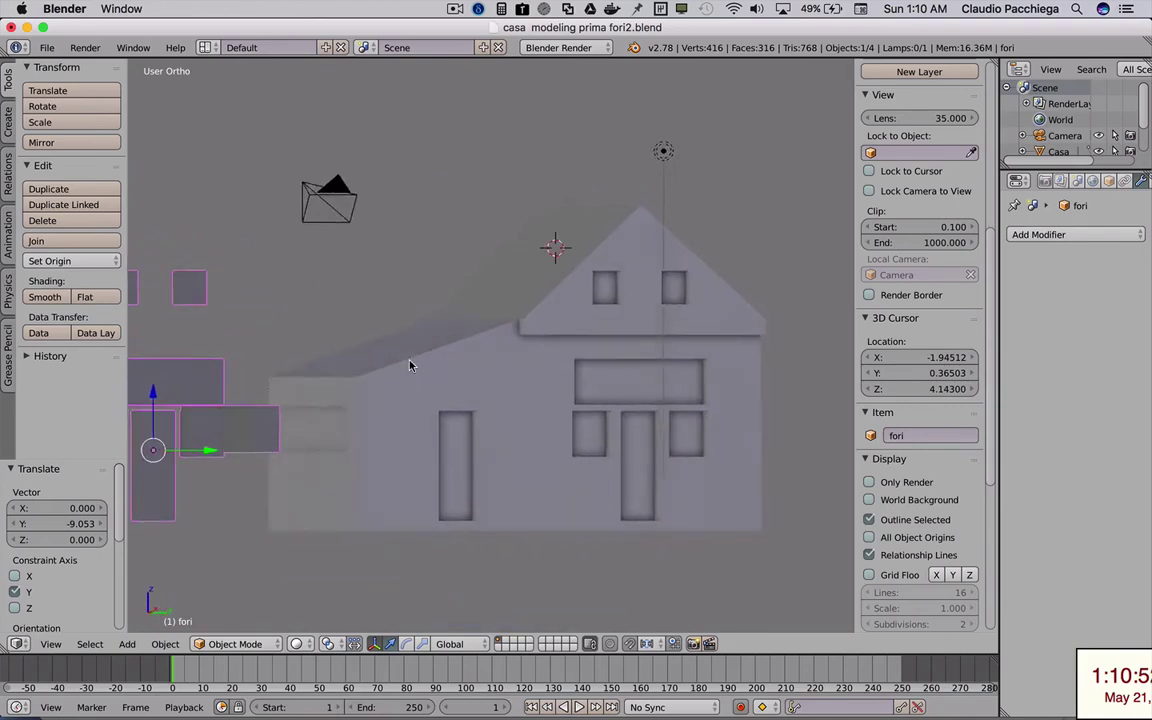
{"action": "scroll", "coordinate": [406, 363], "scroll_direction": "left", "scroll_amount": 2}
{"action": "scroll", "coordinate": [400, 373], "scroll_direction": "left", "scroll_amount": 3}
{"action": "scroll", "coordinate": [385, 378], "scroll_direction": "left", "scroll_amount": 3}
{"action": "scroll", "coordinate": [400, 375], "scroll_direction": "left", "scroll_amount": 2}
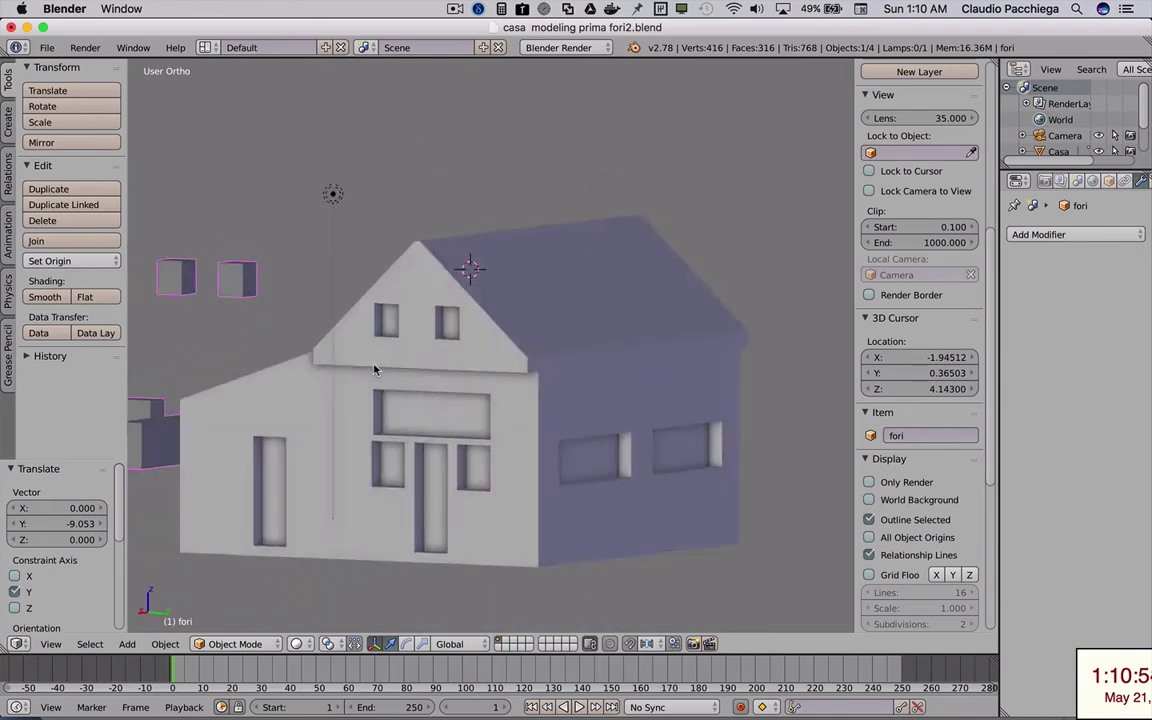
{"action": "scroll", "coordinate": [412, 376], "scroll_direction": "left", "scroll_amount": 2}
{"action": "scroll", "coordinate": [420, 377], "scroll_direction": "left", "scroll_amount": 3}
{"action": "scroll", "coordinate": [390, 345], "scroll_direction": "right", "scroll_amount": 3}
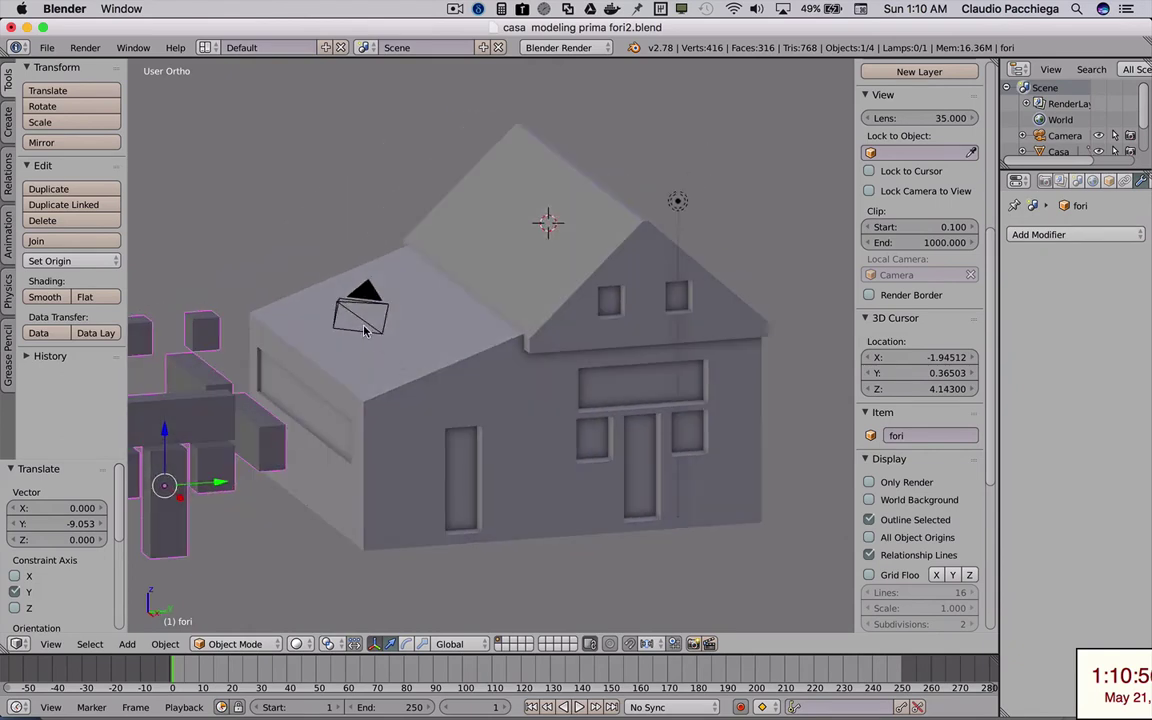
{"action": "scroll", "coordinate": [398, 341], "scroll_direction": "up", "scroll_amount": 1}
{"action": "scroll", "coordinate": [397, 341], "scroll_direction": "left", "scroll_amount": 4, "text": "shift"}
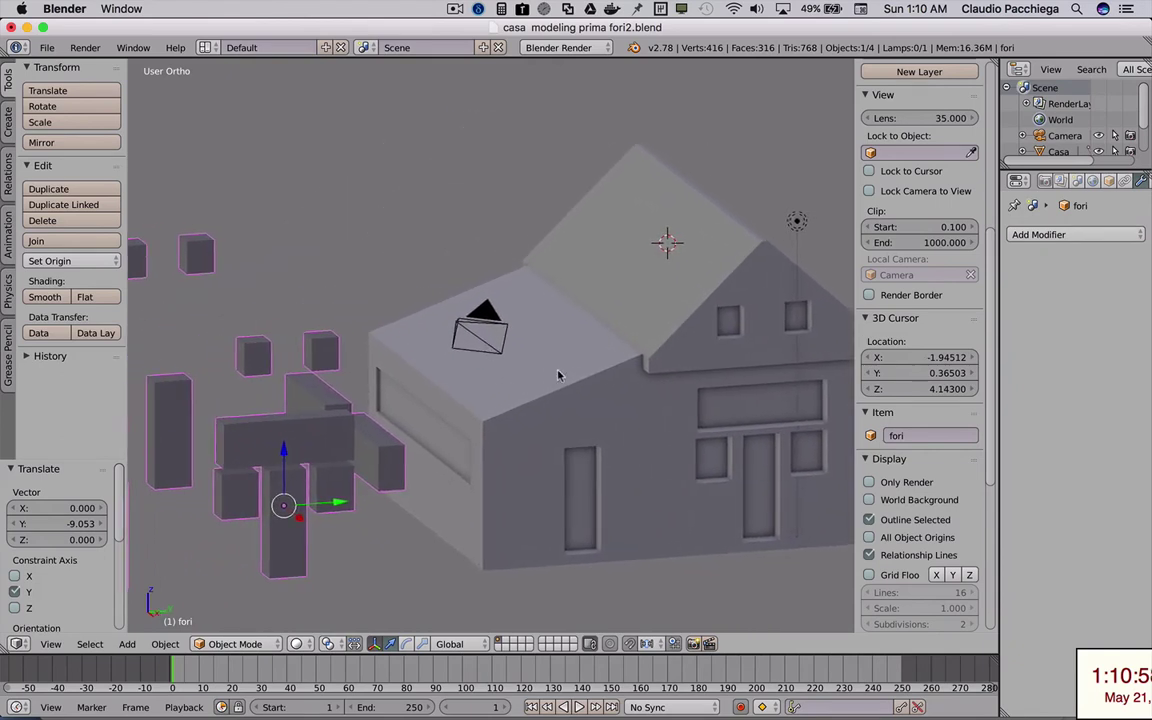
{"action": "scroll", "coordinate": [550, 360], "scroll_direction": "down", "scroll_amount": 2, "text": "shift"}
{"action": "scroll", "coordinate": [546, 354], "scroll_direction": "down", "scroll_amount": 2}
{"action": "scroll", "coordinate": [537, 357], "scroll_direction": "down", "scroll_amount": 2, "text": "ctrl"}
{"action": "scroll", "coordinate": [532, 360], "scroll_direction": "down", "scroll_amount": 2, "text": "ctrl"}
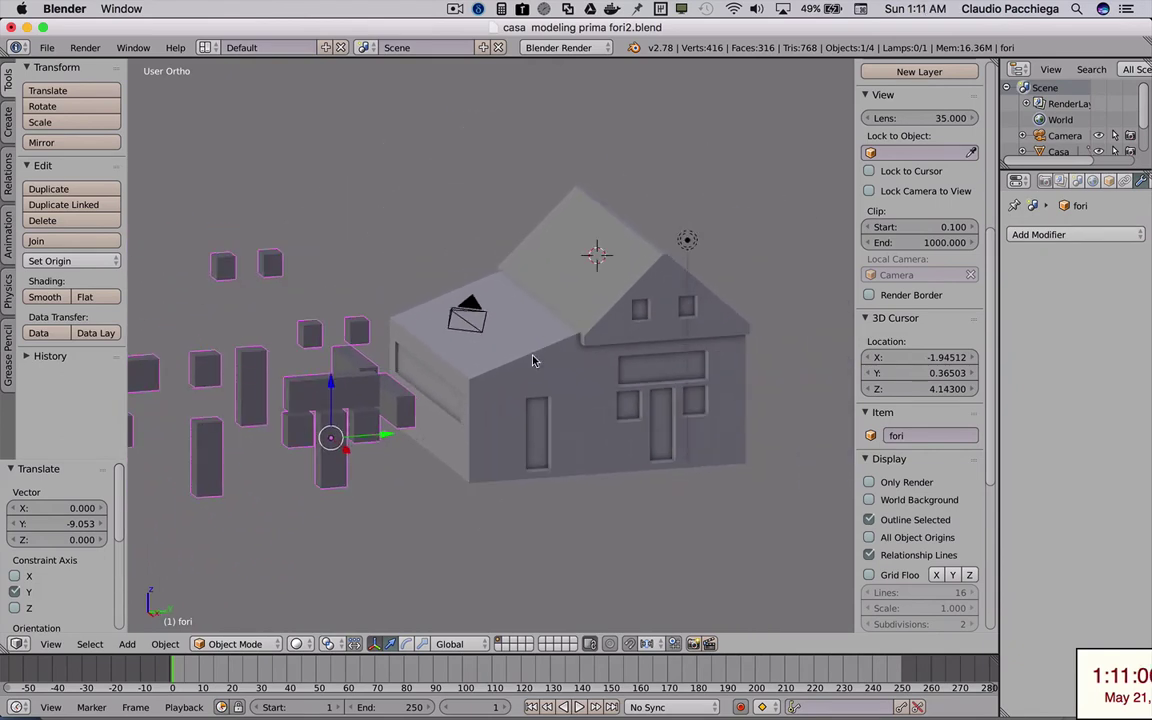
{"action": "scroll", "coordinate": [384, 400], "scroll_direction": "down", "scroll_amount": 2}
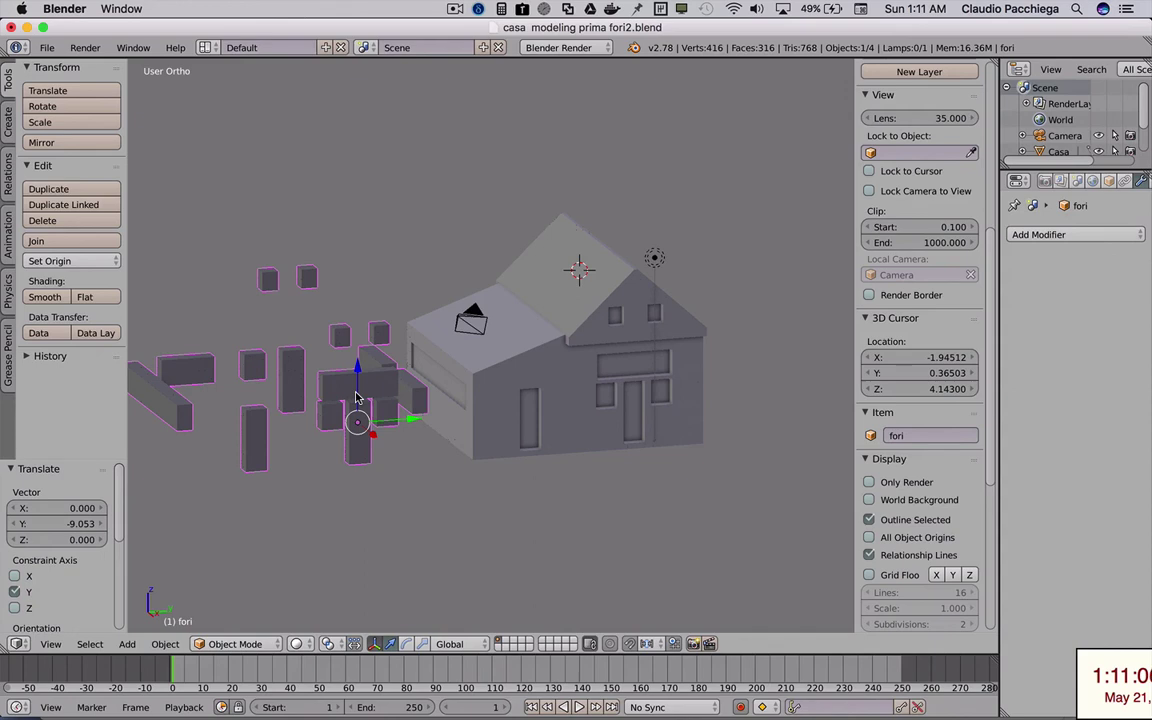
{"action": "key", "text": "x"}
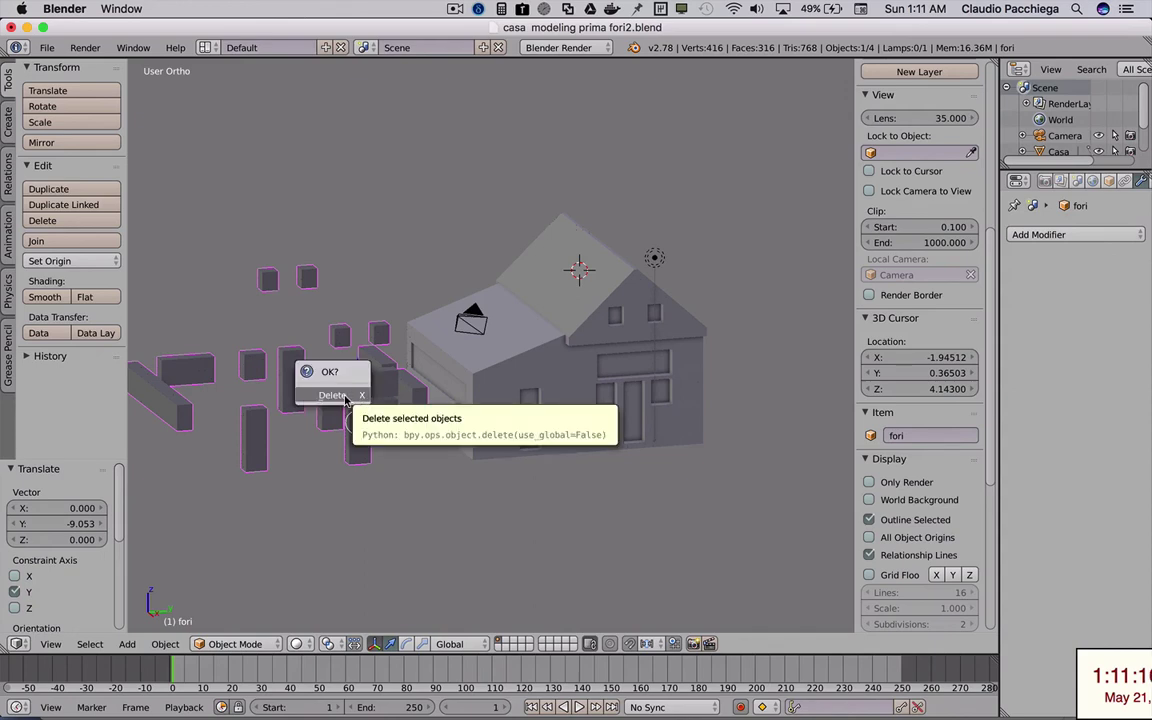
{"action": "left_click", "coordinate": [345, 399]}
{"action": "scroll", "coordinate": [519, 397], "scroll_direction": "up", "scroll_amount": 2}
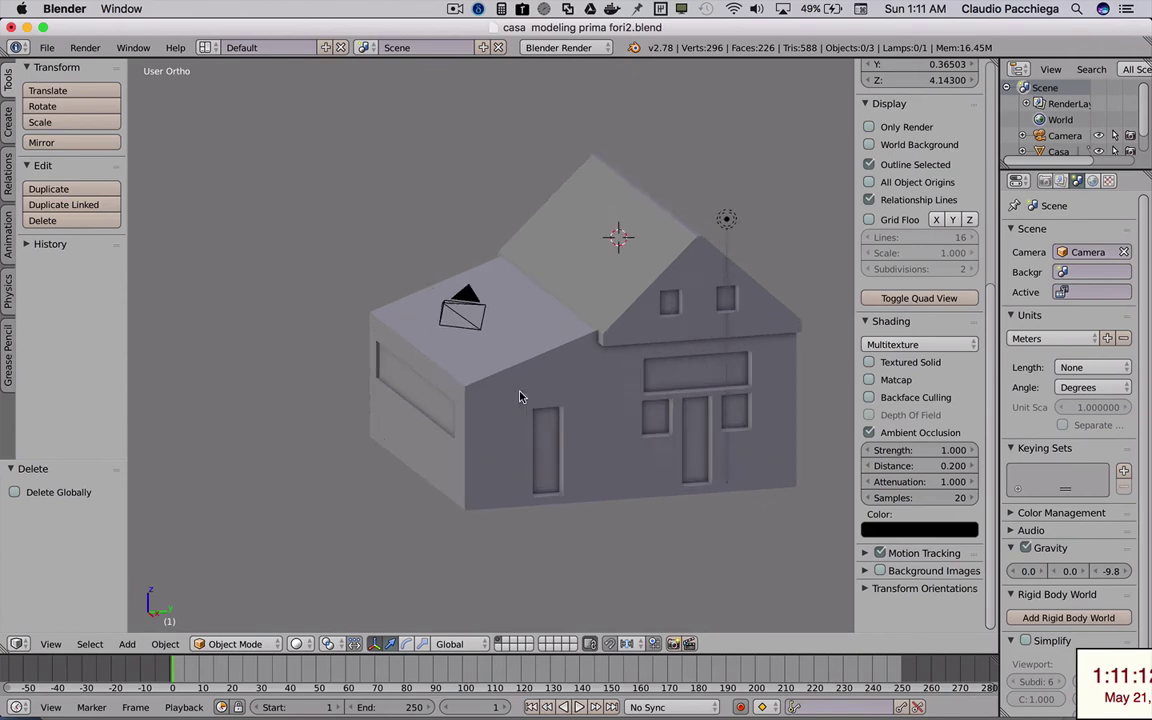
{"action": "mouse_move", "coordinate": [578, 382]}
{"action": "middle_mouse_down", "text": "shift"}
{"action": "mouse_move", "coordinate": [504, 386]}
{"action": "mouse_move", "coordinate": [494, 400]}
{"action": "mouse_move", "coordinate": [514, 393]}
{"action": "mouse_move", "coordinate": [470, 393]}
{"action": "mouse_move", "coordinate": [470, 403]}
{"action": "middle_mouse_up", "text": "shift"}
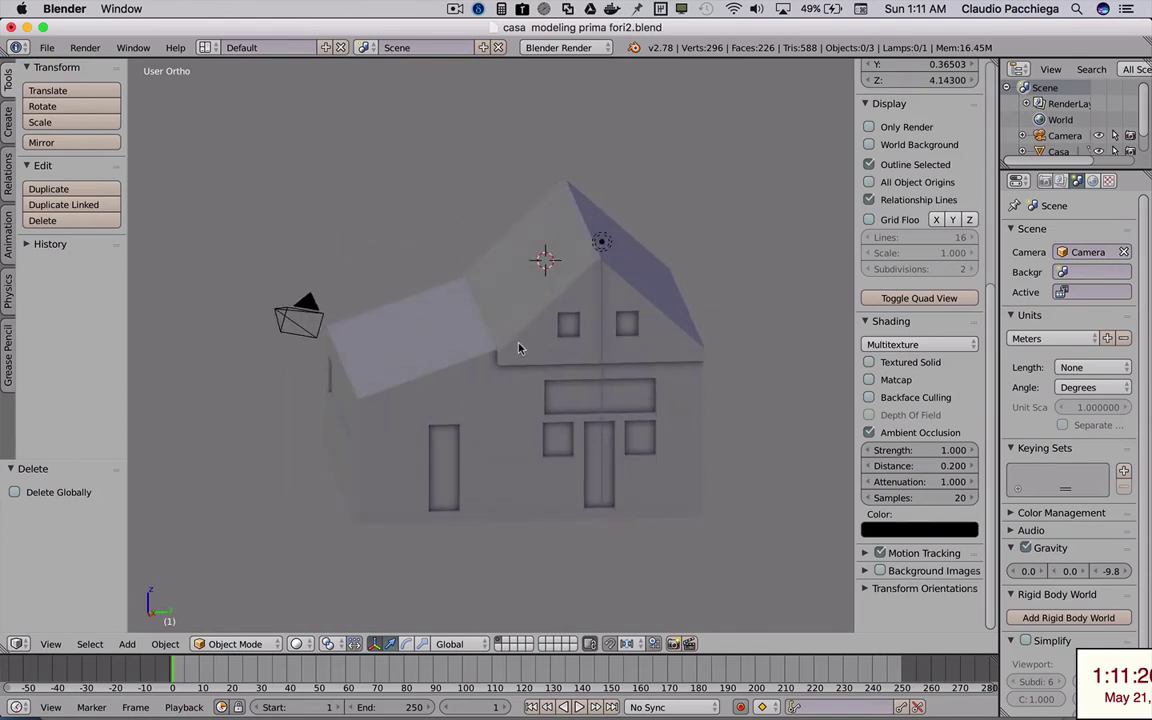
{"action": "middle_click_drag", "start_coordinate": [502, 389], "coordinate": [471, 377]}
{"action": "mouse_move", "coordinate": [494, 417]}
{"action": "middle_mouse_down"}
{"action": "mouse_move", "coordinate": [514, 414]}
{"action": "mouse_move", "coordinate": [489, 424]}
{"action": "mouse_move", "coordinate": [504, 432]}
{"action": "middle_mouse_up"}
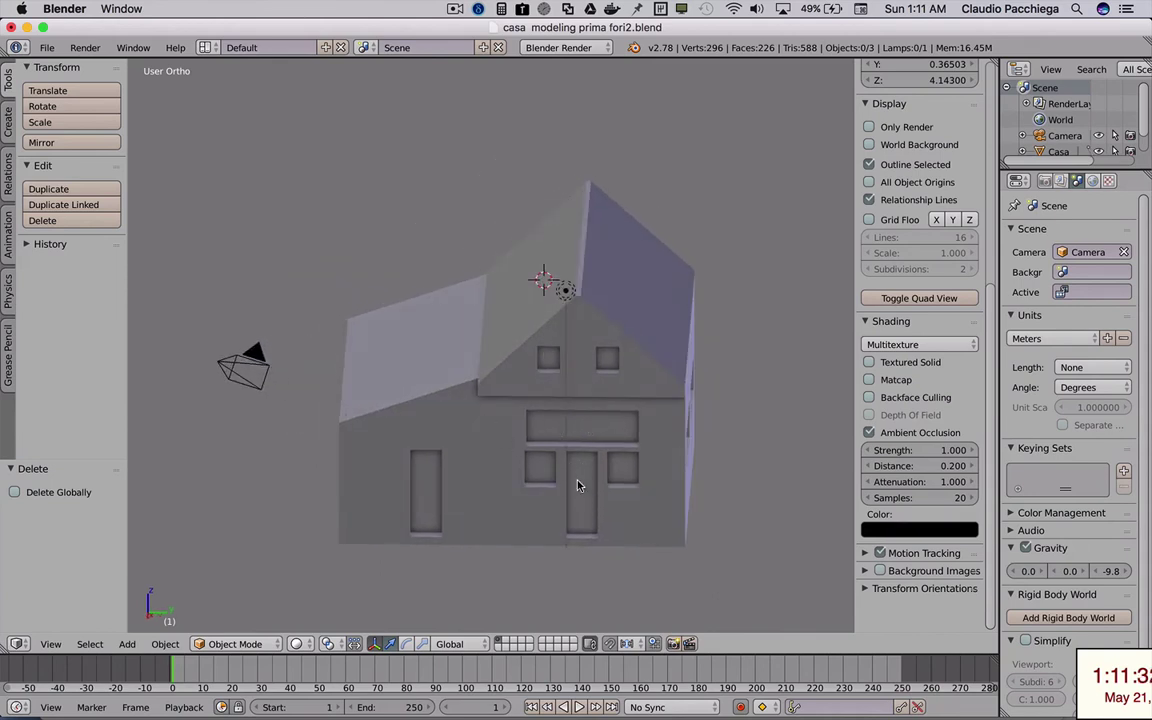
{"action": "mouse_move", "coordinate": [481, 496]}
{"action": "middle_mouse_down"}
{"action": "mouse_move", "coordinate": [470, 481]}
{"action": "mouse_move", "coordinate": [483, 481]}
{"action": "mouse_move", "coordinate": [444, 472]}
{"action": "middle_mouse_up"}
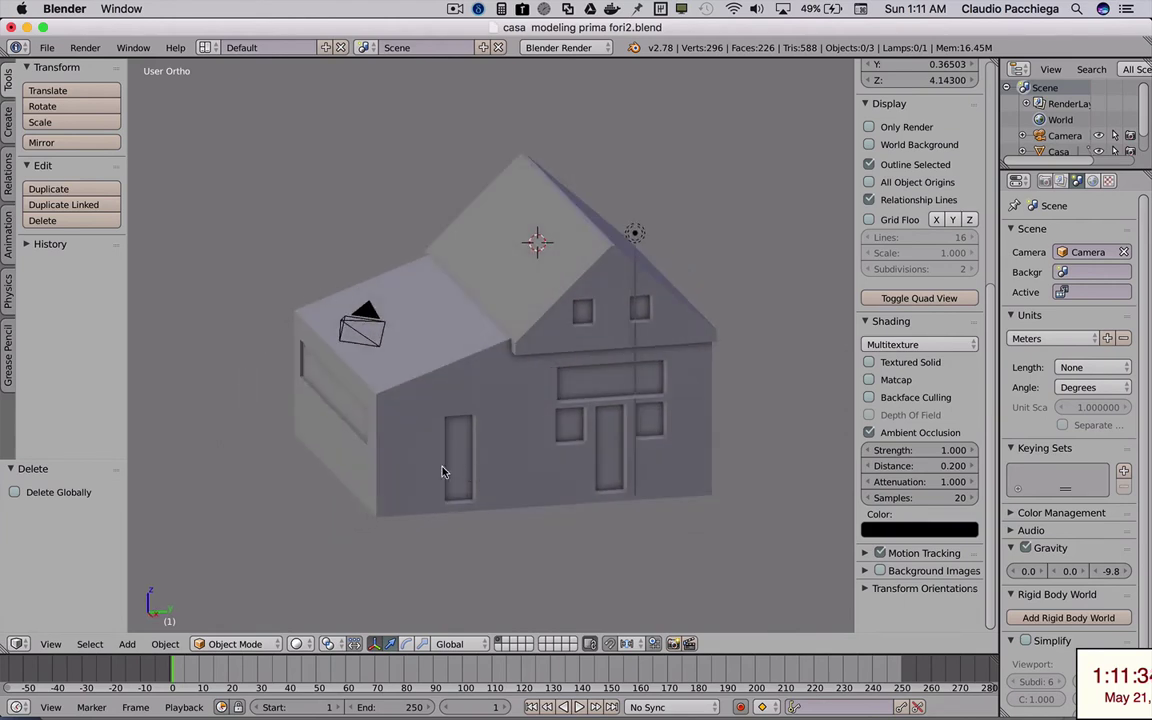
{"action": "mouse_move", "coordinate": [487, 413]}
{"action": "middle_mouse_down"}
{"action": "mouse_move", "coordinate": [429, 398]}
{"action": "mouse_move", "coordinate": [476, 417]}
{"action": "middle_mouse_up"}
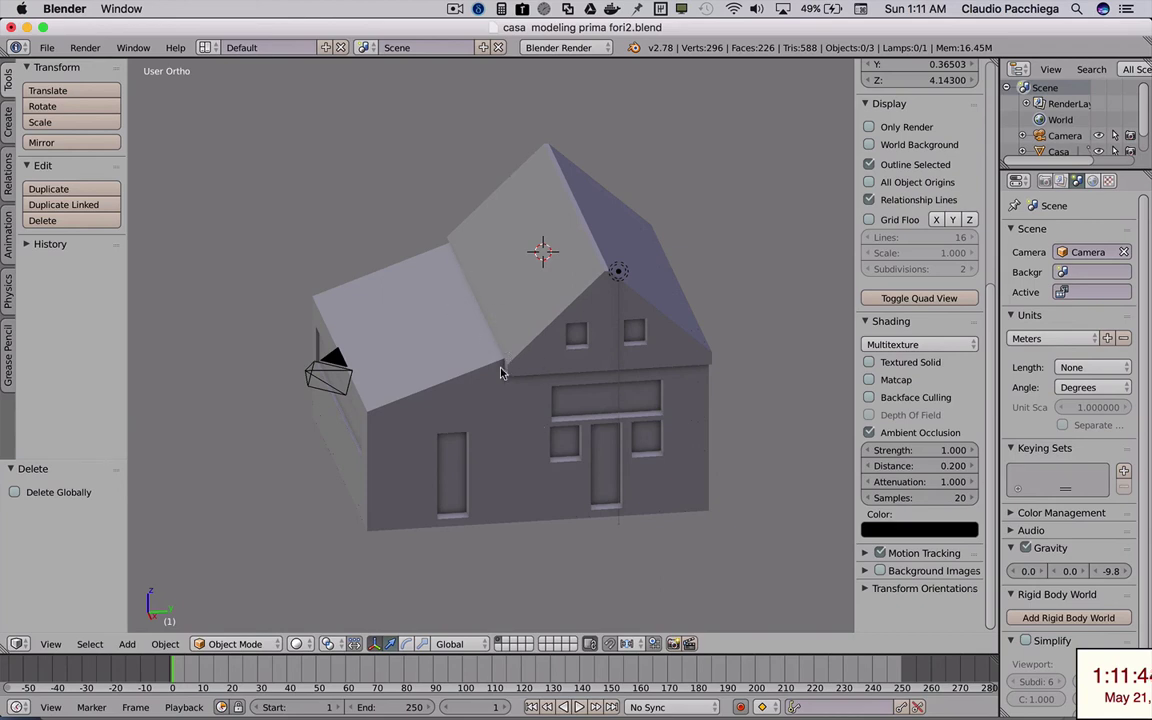
{"action": "mouse_move", "coordinate": [411, 327]}
{"action": "middle_mouse_down"}
{"action": "mouse_move", "coordinate": [450, 314]}
{"action": "mouse_move", "coordinate": [409, 316]}
{"action": "middle_mouse_up"}
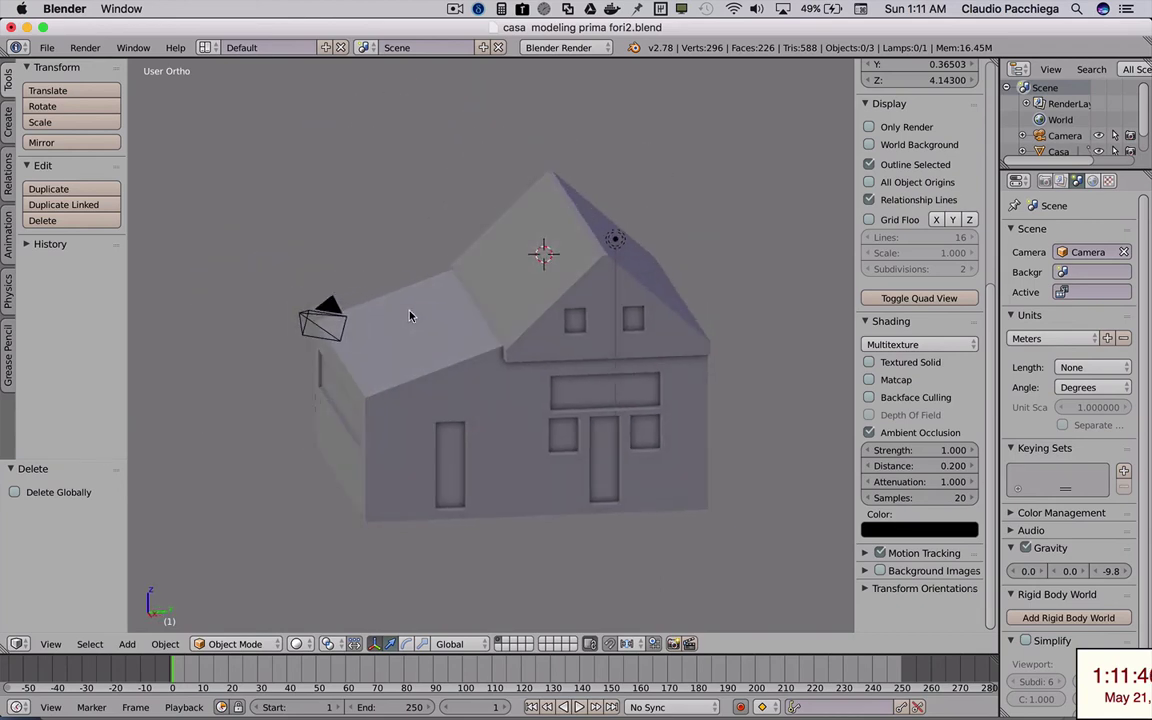